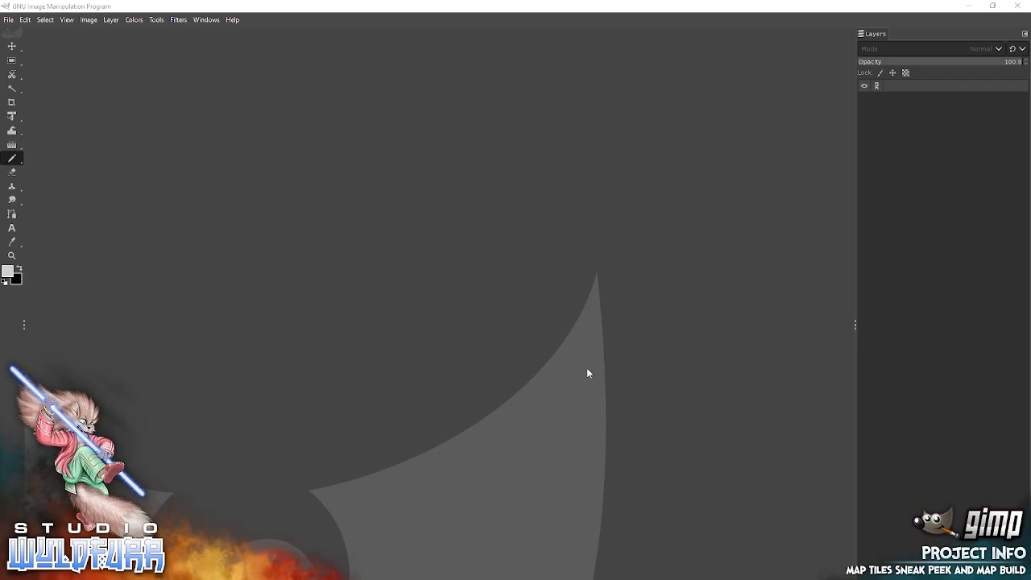
Create a new 1800 x 1800 px image with RGB color at 72 pixels/in, filled with the background color.
click(11, 20)
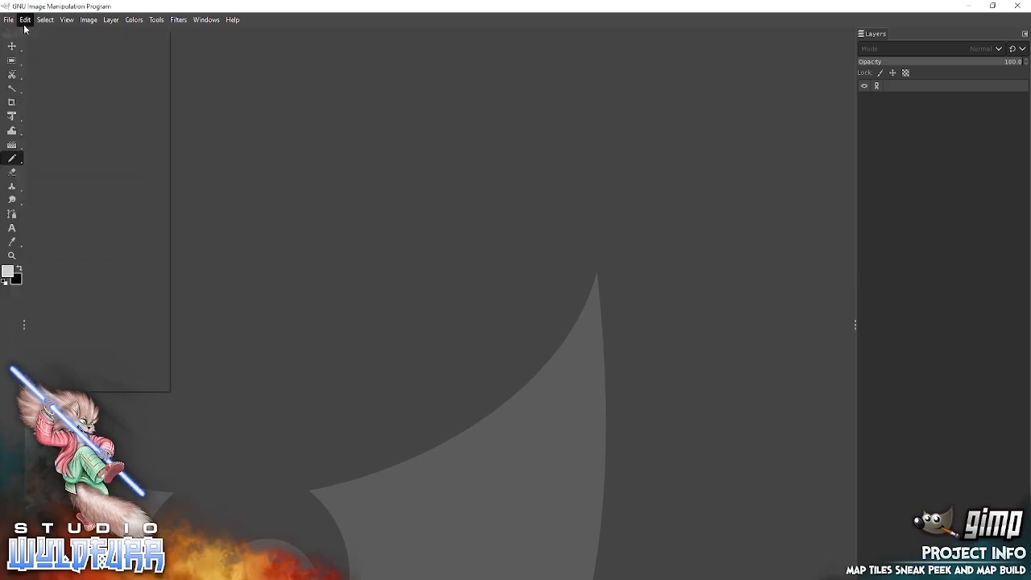
click(27, 35)
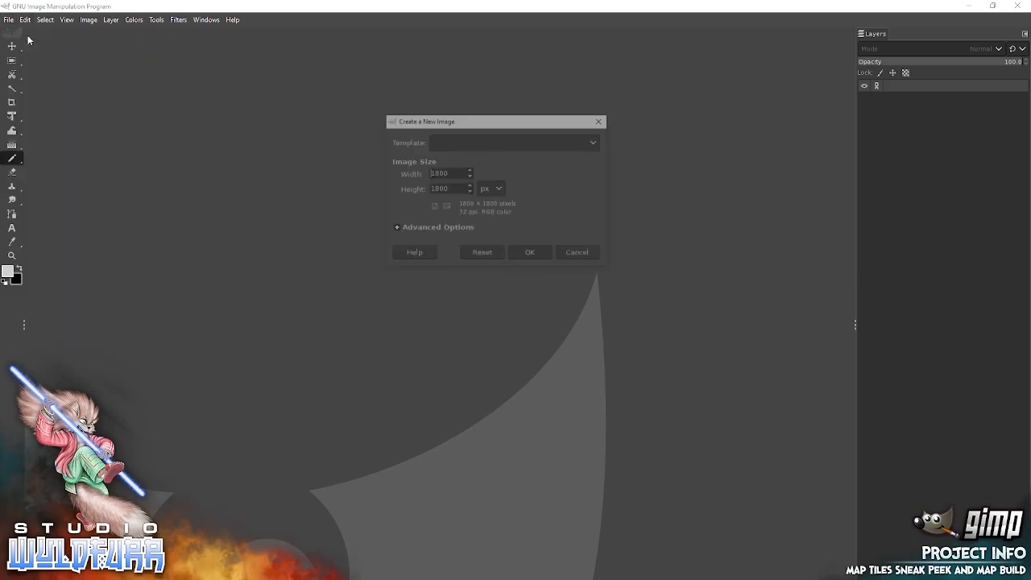
click(393, 233)
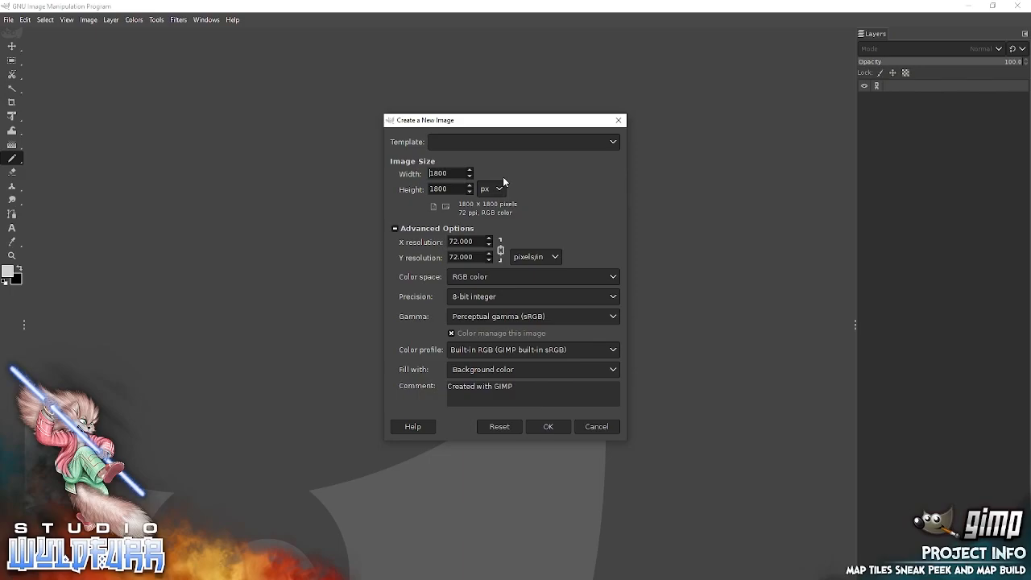
click(450, 173)
drag(473, 241, 440, 243)
click(471, 277)
click(476, 278)
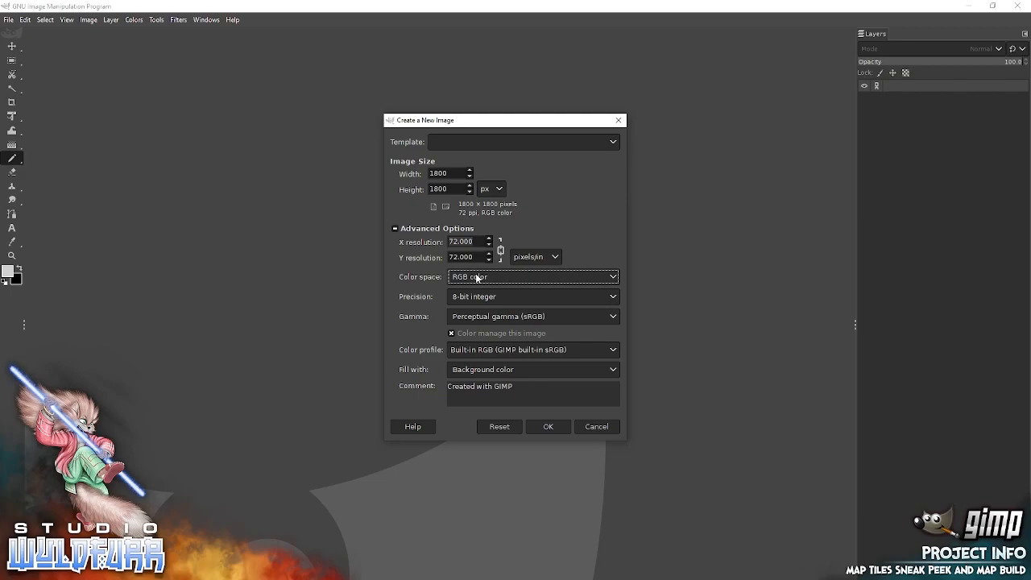
click(547, 426)
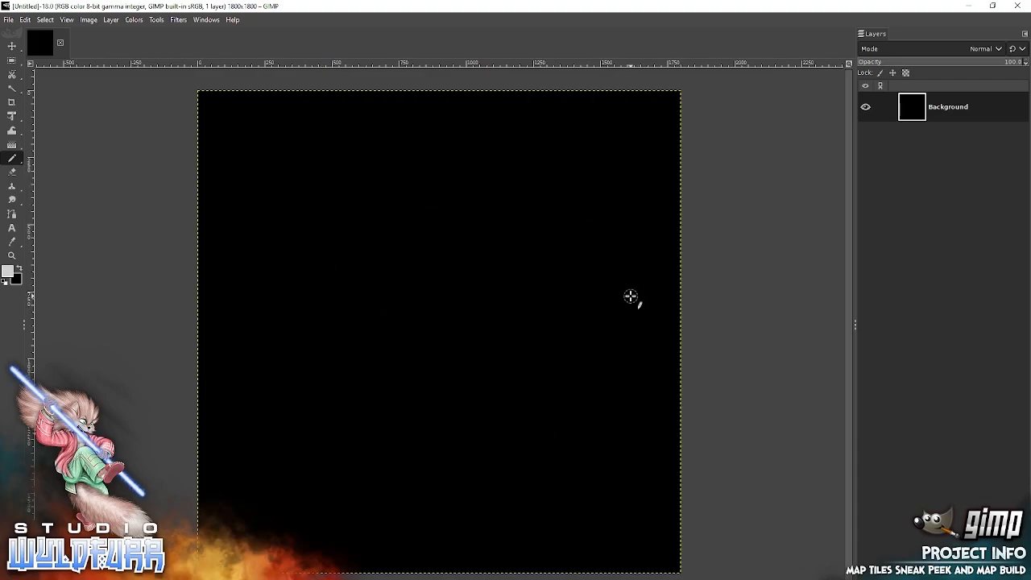
click(21, 268)
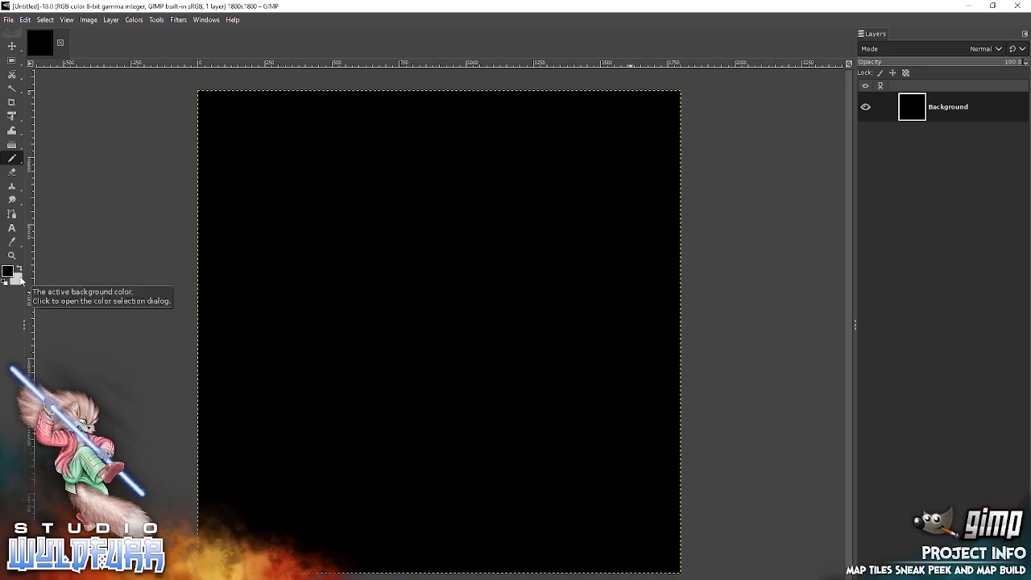
click(21, 269)
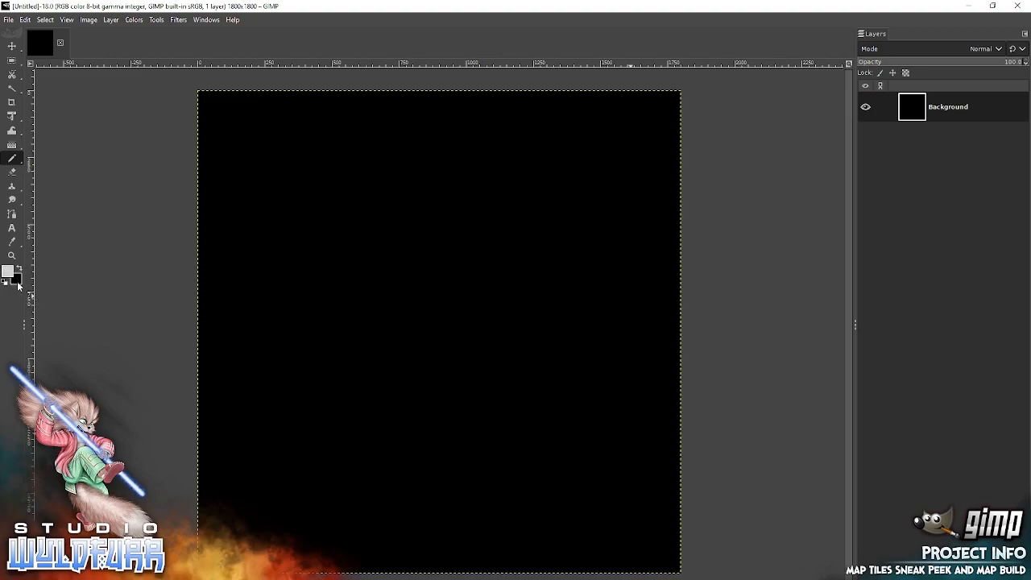
click(21, 269)
click(21, 270)
Set the foreground color to light grey d8d8d8 and fill the Background layer with it.
click(9, 272)
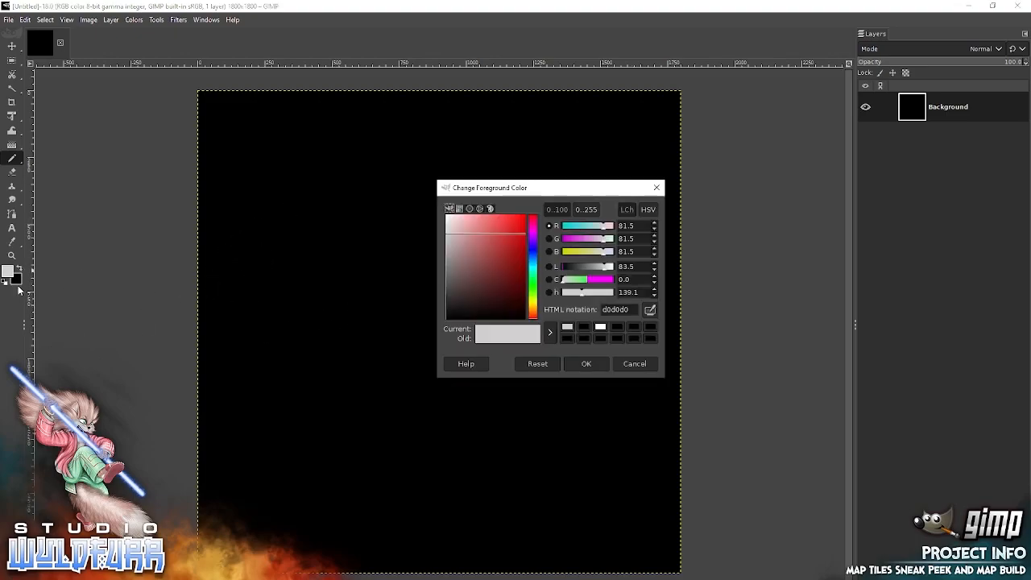
drag(453, 227, 427, 240)
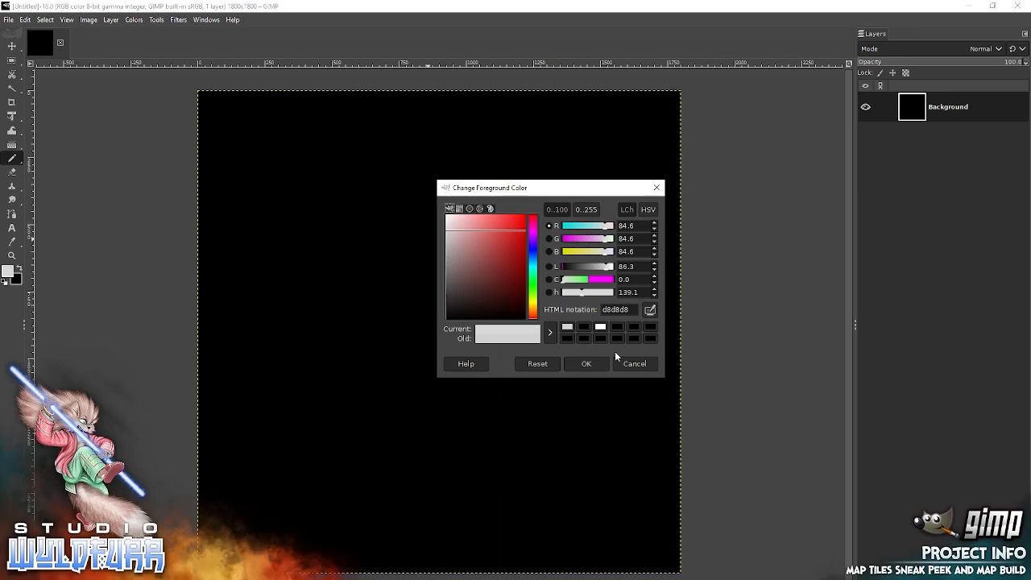
click(587, 365)
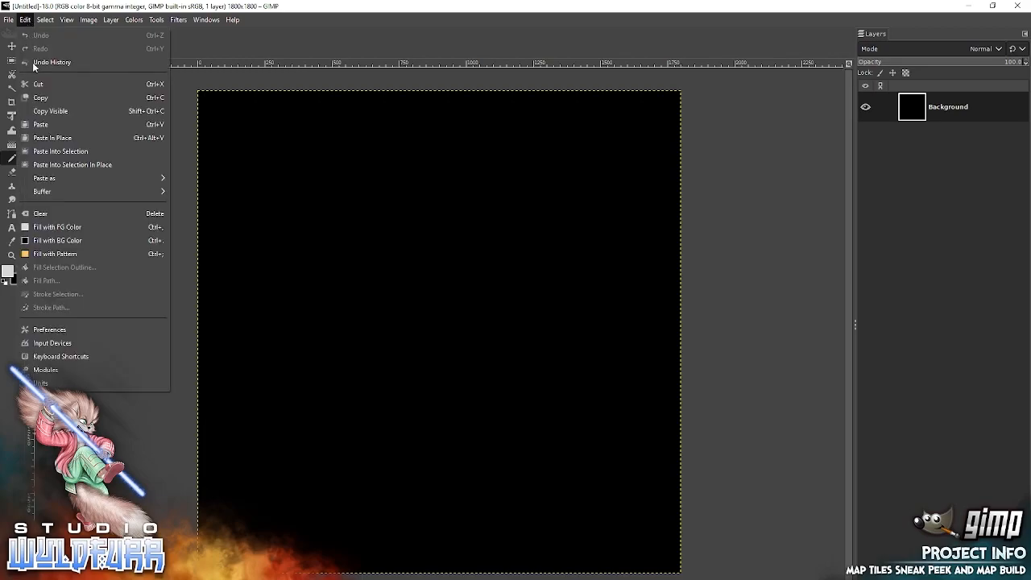
click(26, 20)
click(76, 228)
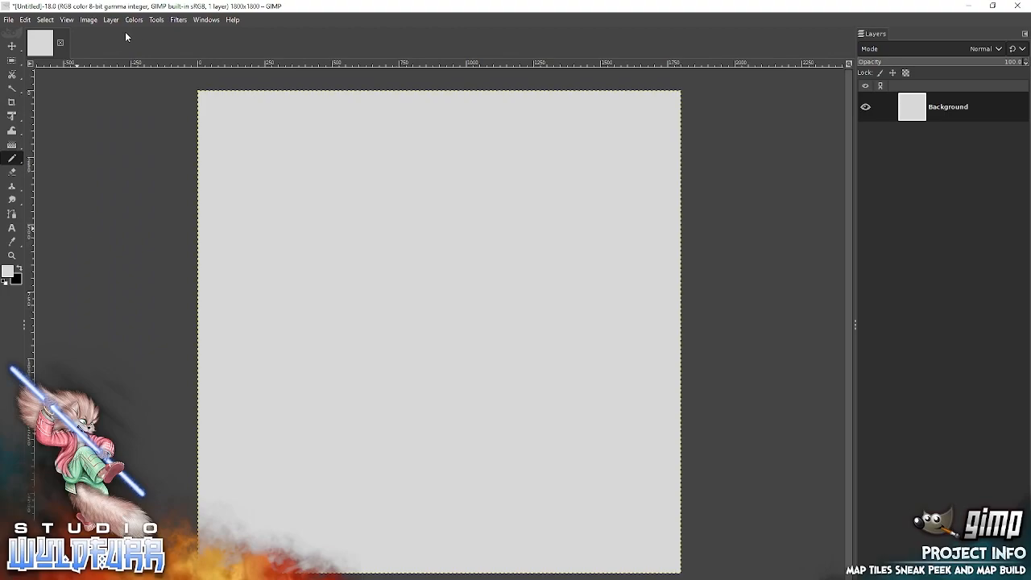
Show the grid over the image canvas.
click(70, 20)
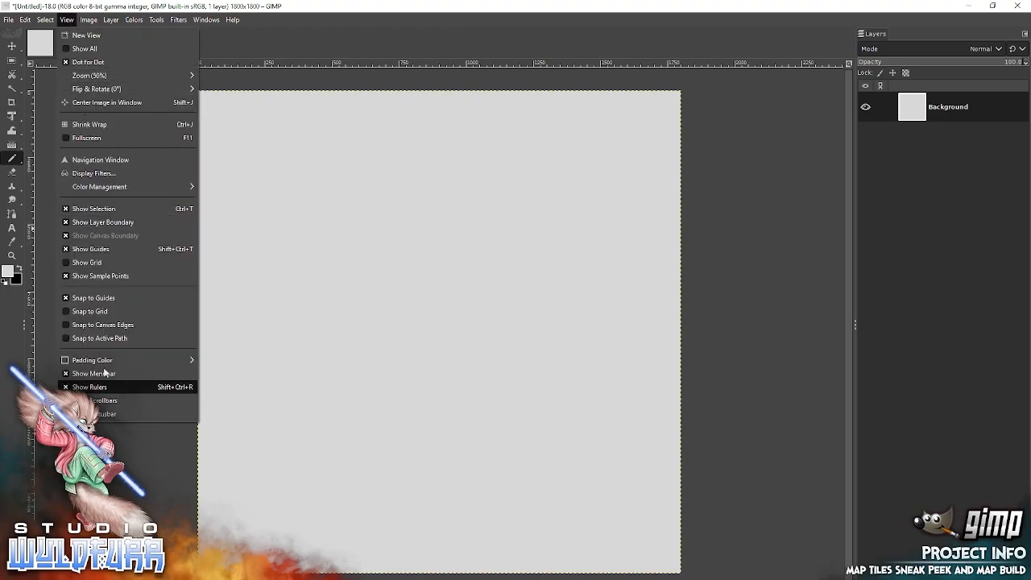
click(91, 261)
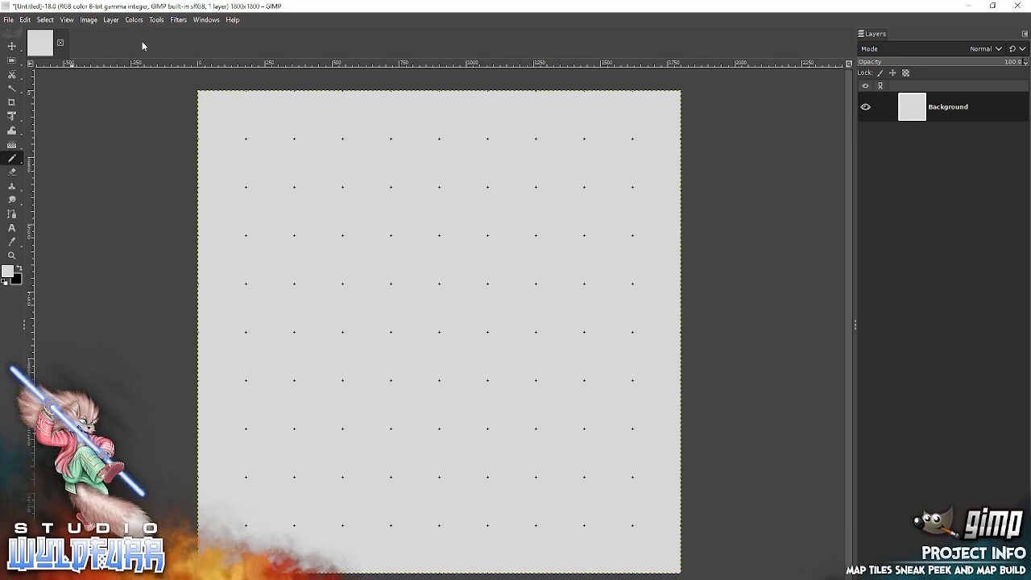
click(66, 19)
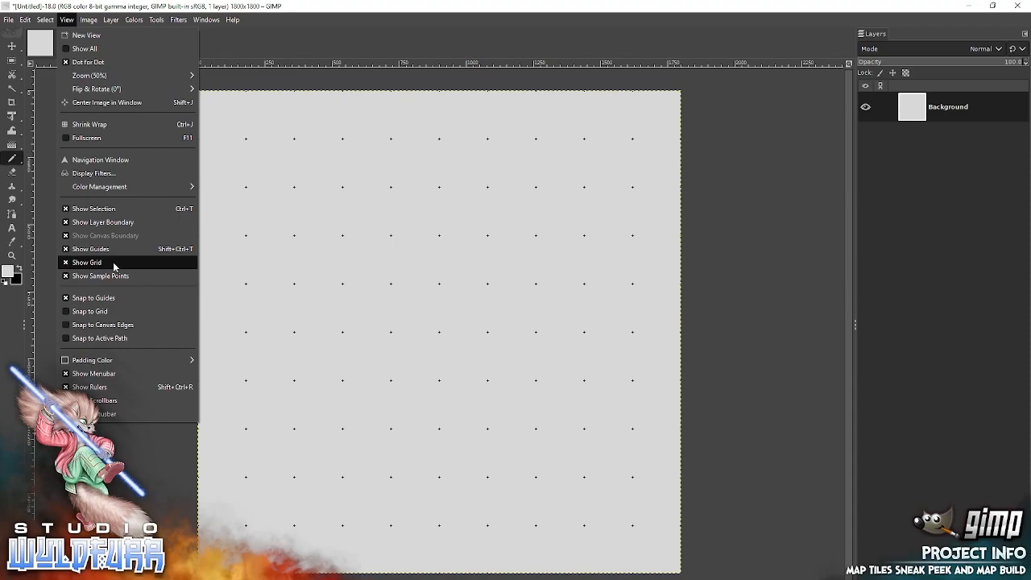
click(38, 33)
Check the line style and spacing of the default image grid in the preferences.
click(27, 20)
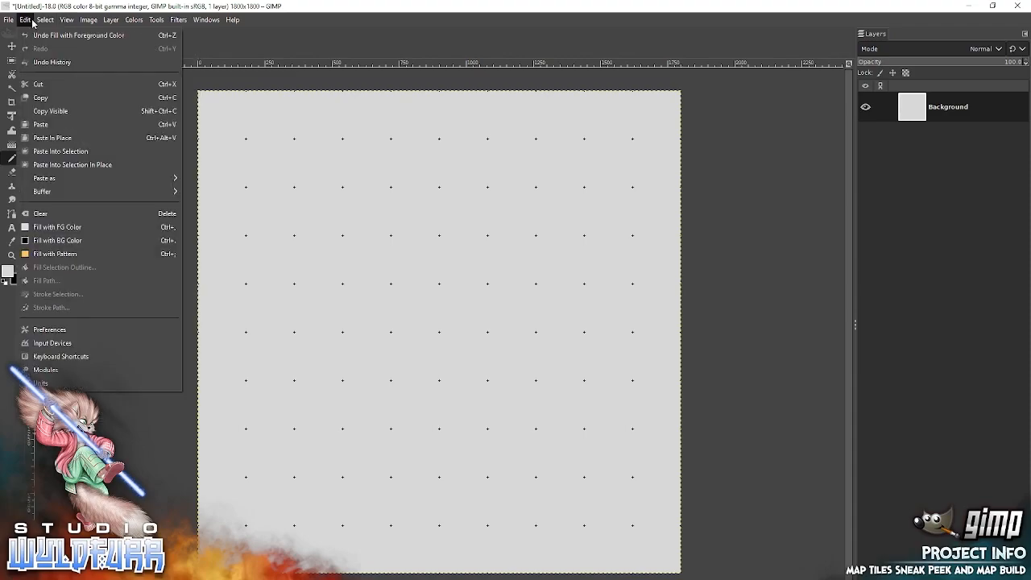
click(60, 332)
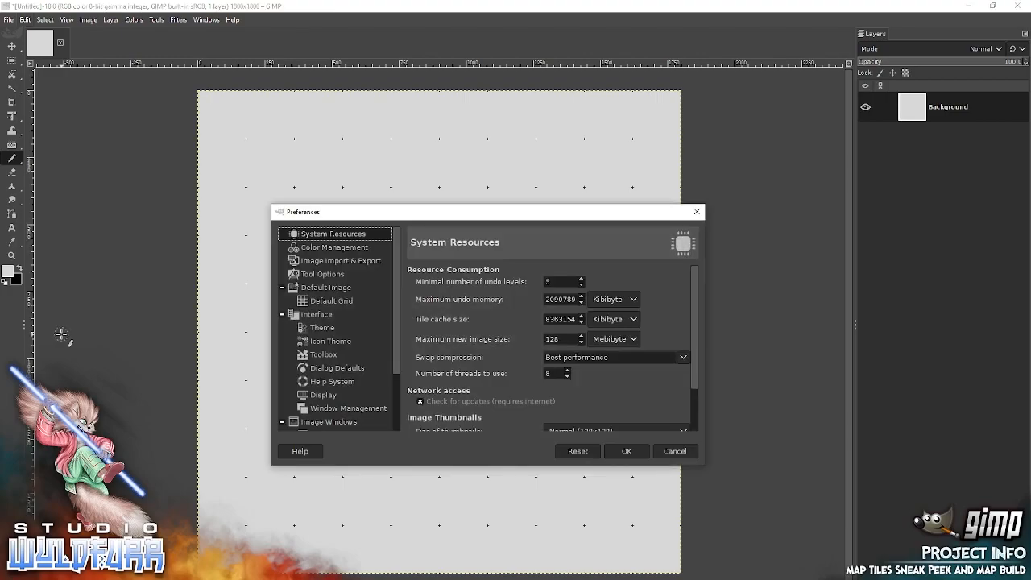
click(334, 302)
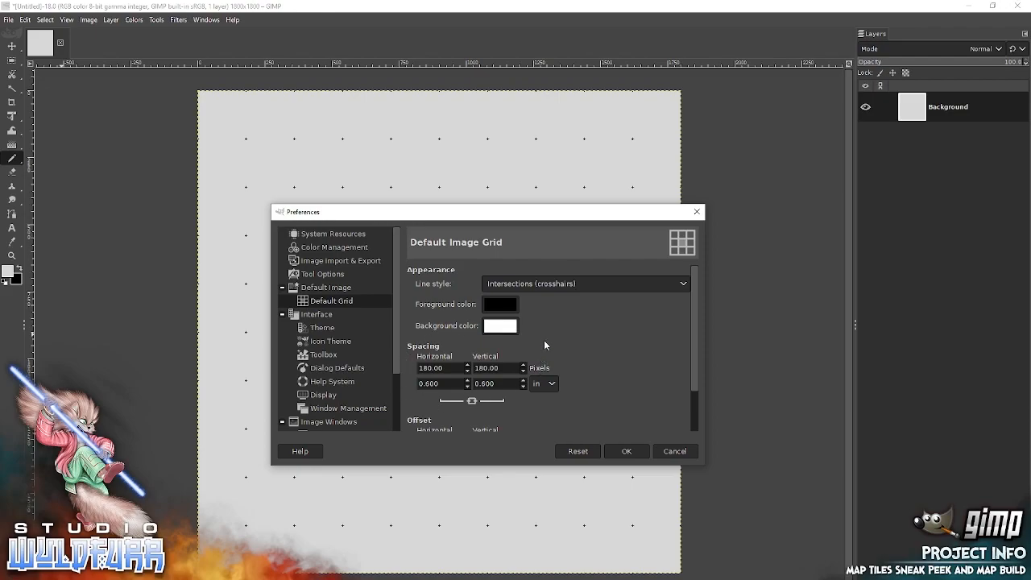
click(625, 452)
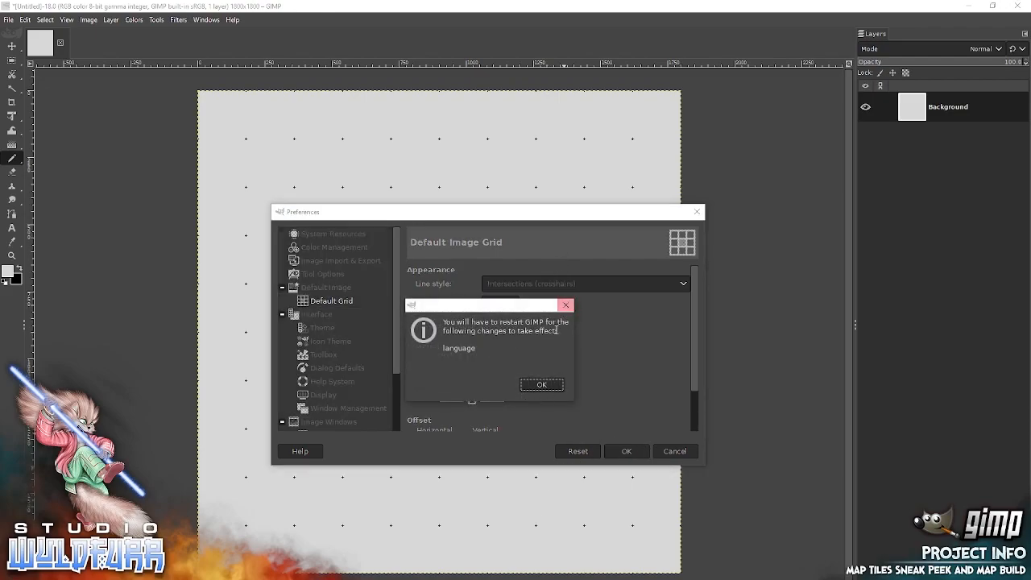
click(542, 386)
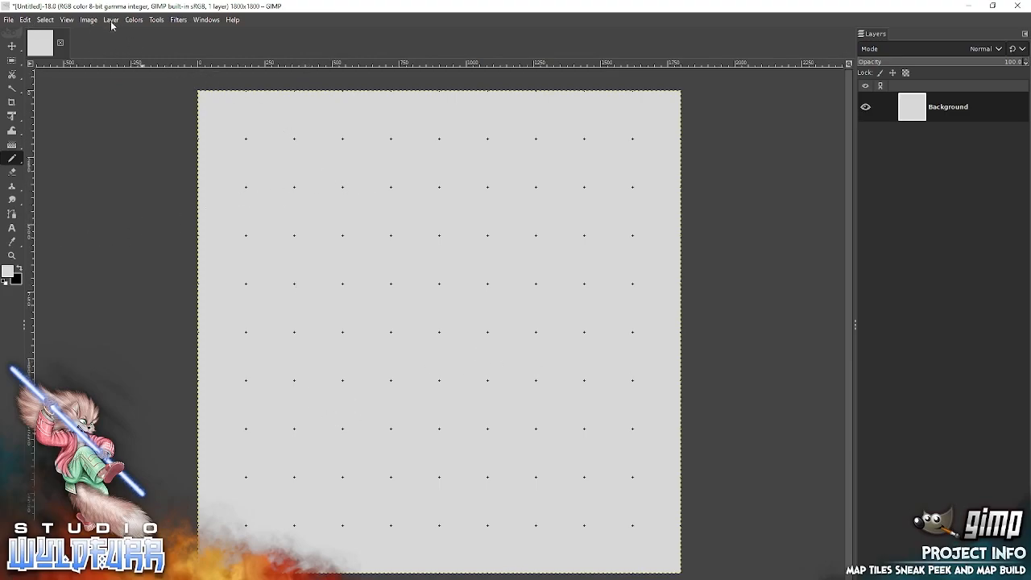
Turn on snapping to the grid for the image.
click(66, 22)
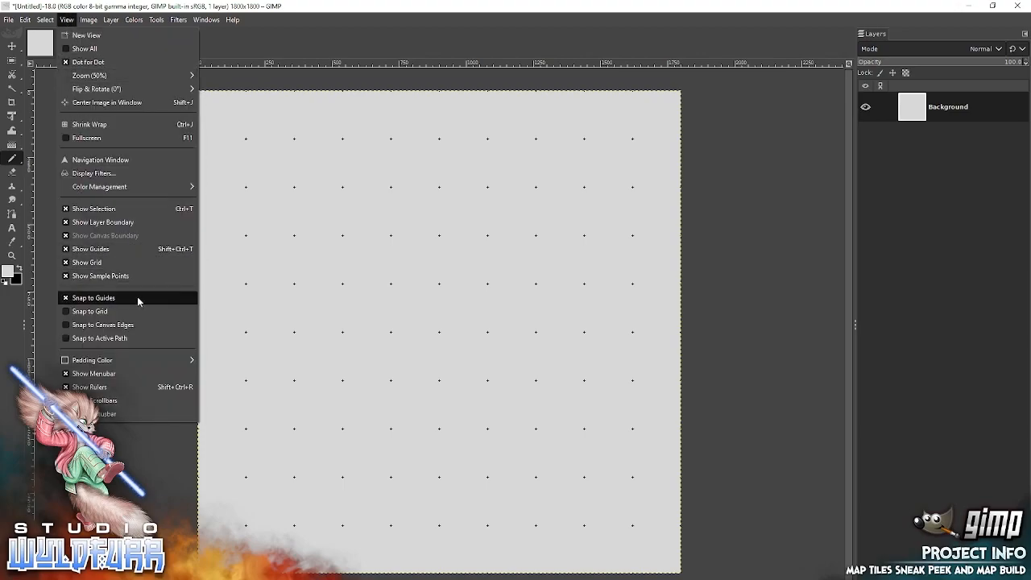
click(89, 312)
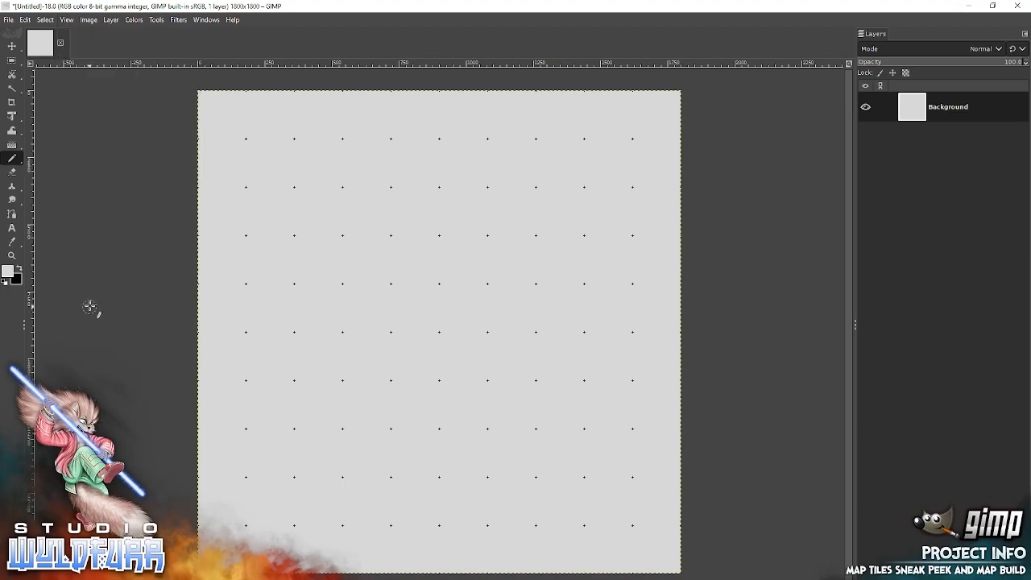
click(68, 21)
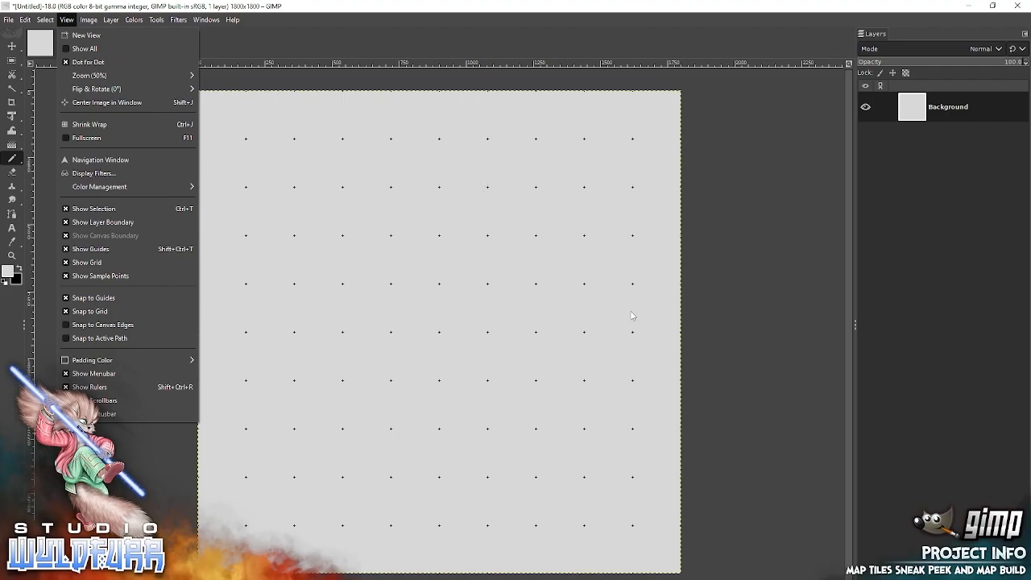
click(785, 255)
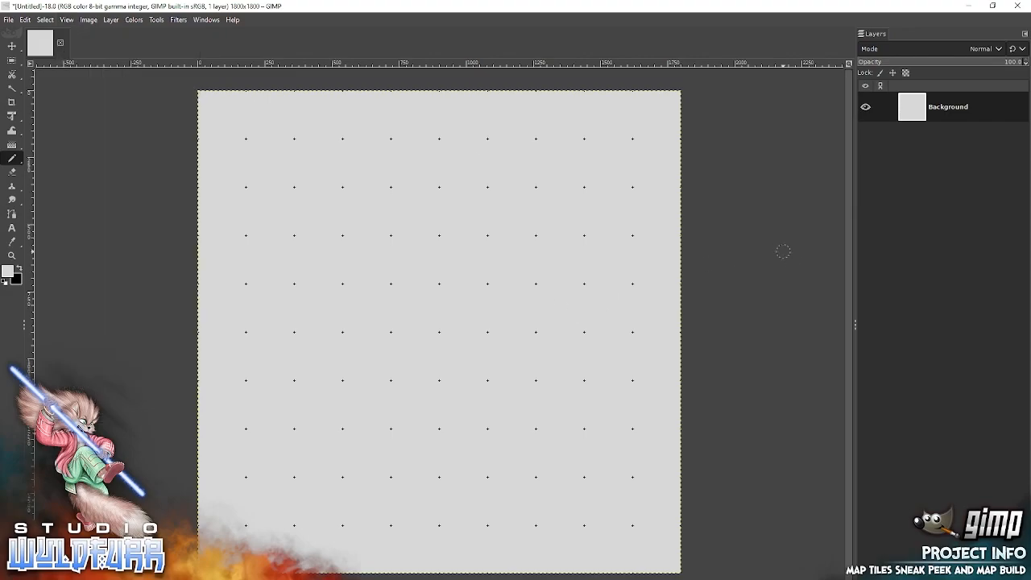
Switch to File Explorer, open the Wooden Floor folder and add wooden-floor-0003.webp to the GIMP image as a new layer.
key(alt+Tab)
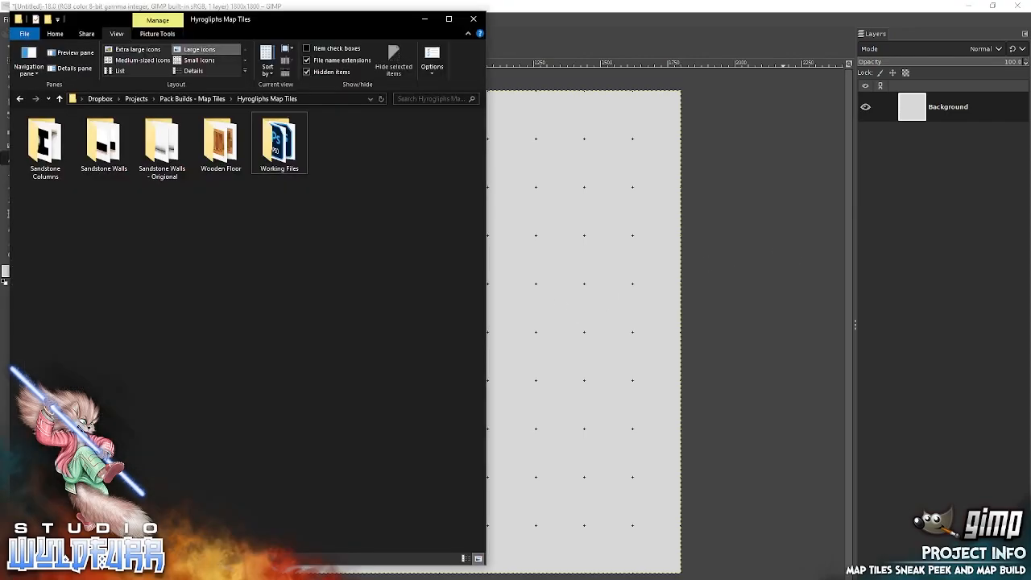
click(218, 149)
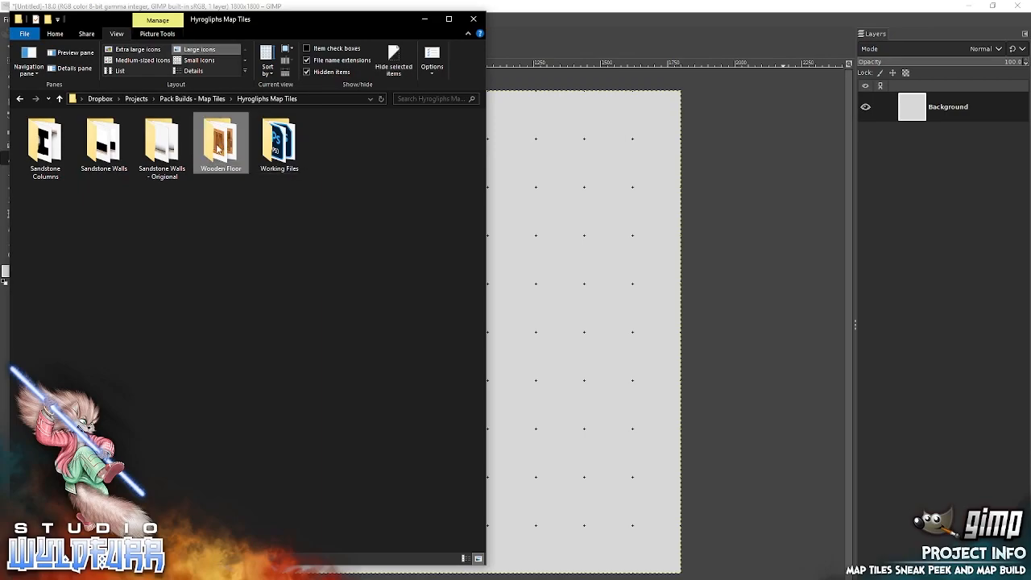
double_click(218, 149)
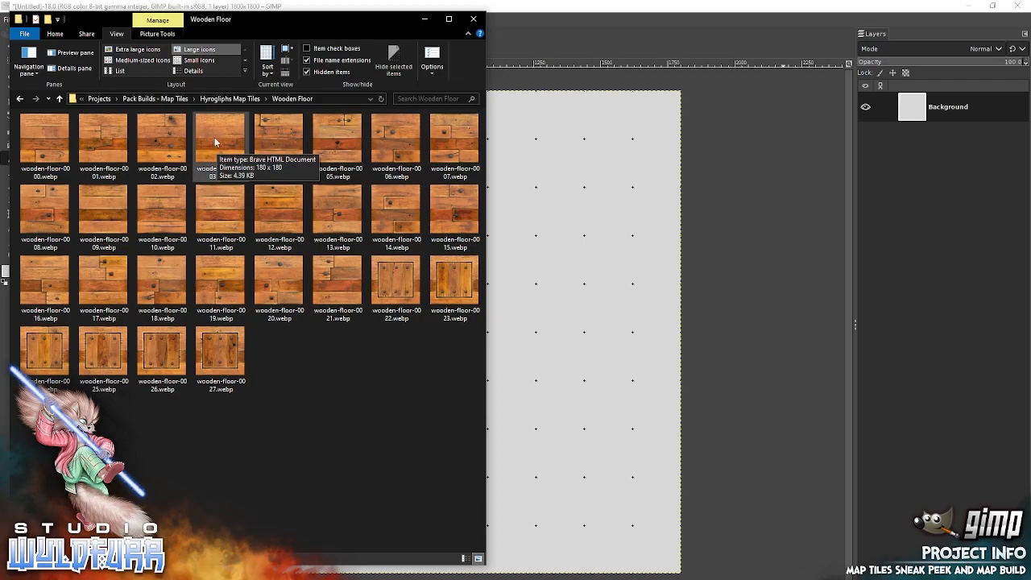
drag(214, 136, 567, 255)
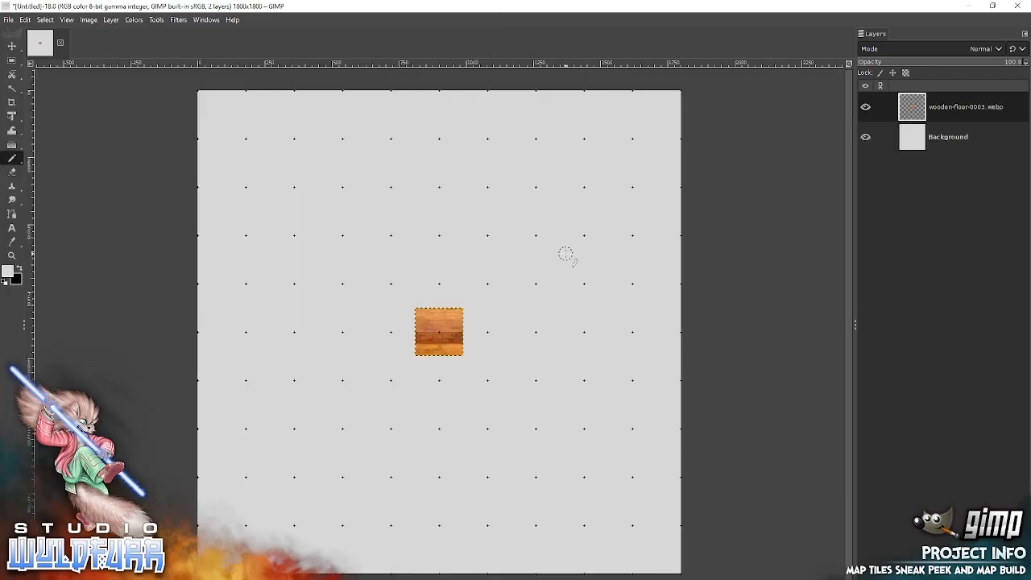
Move the wooden-floor-0003 tile so it snaps into the grid square diagonally up-left of the canvas centre.
click(12, 254)
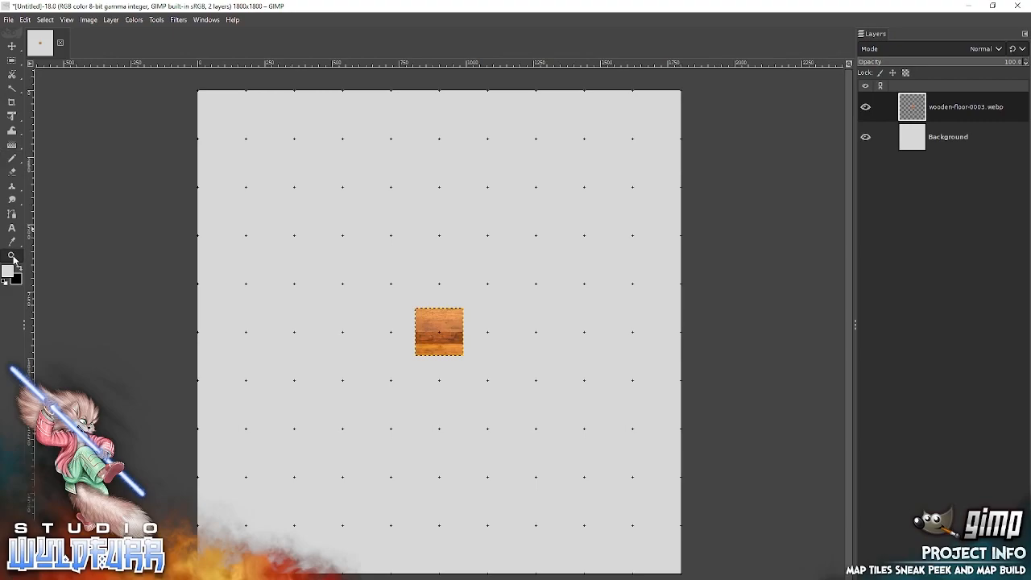
right_click(442, 322)
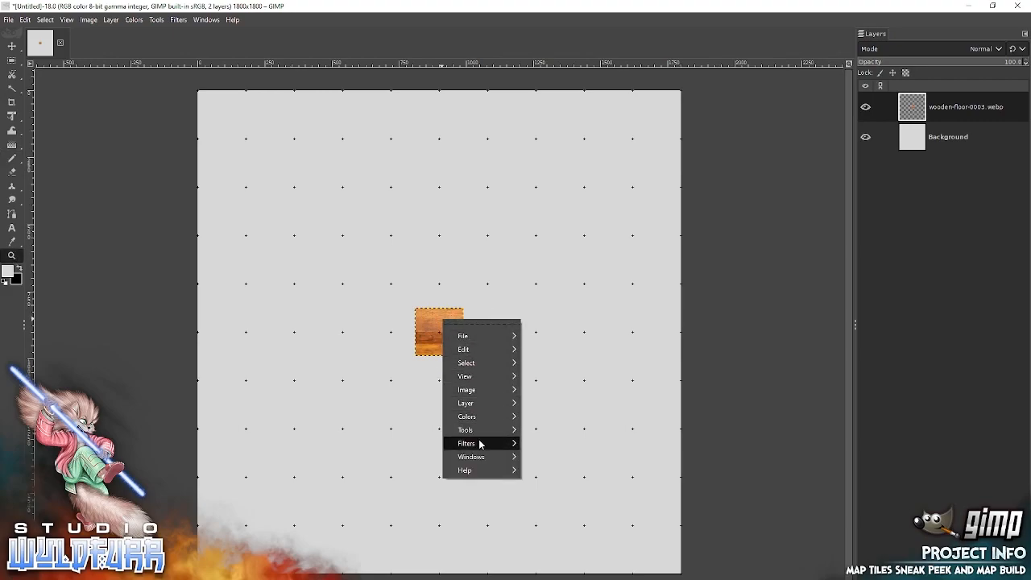
mouse_move(476, 375)
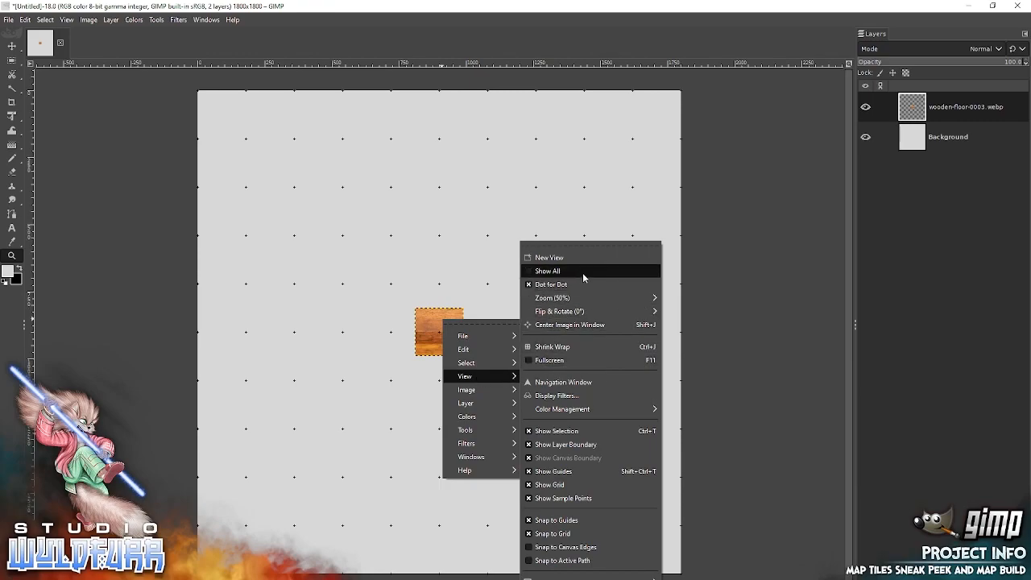
mouse_move(575, 297)
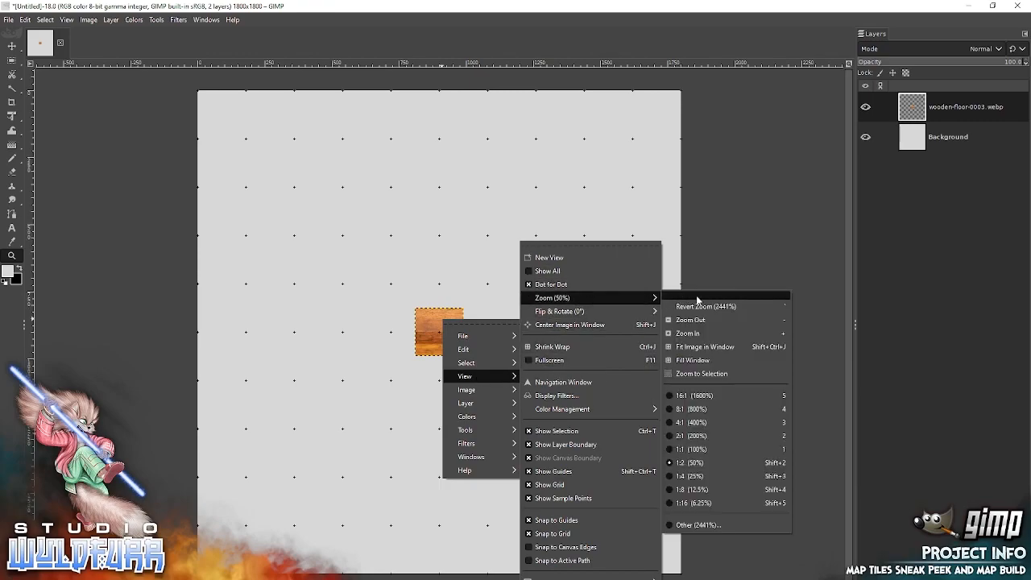
click(706, 448)
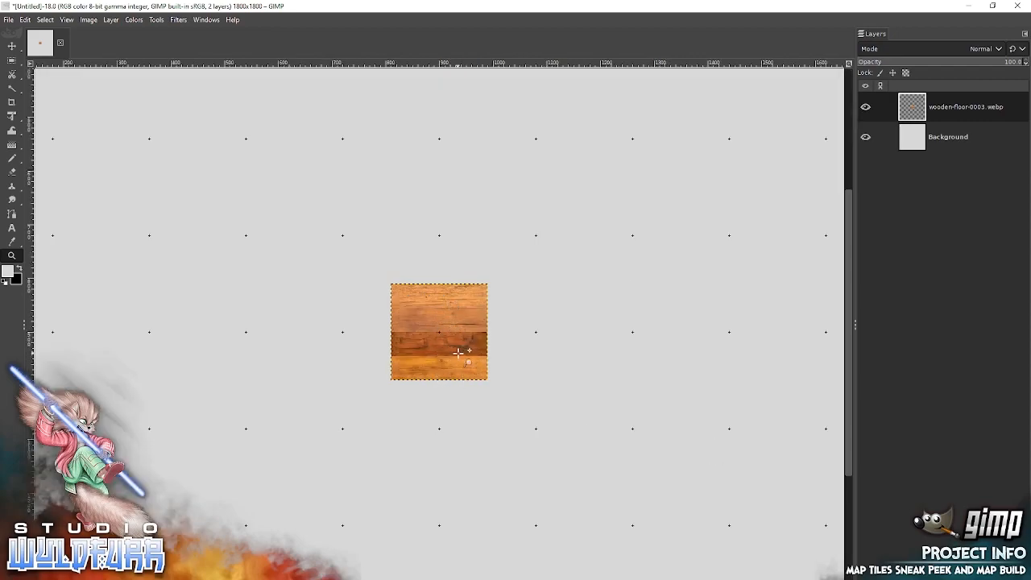
drag(454, 348, 422, 313)
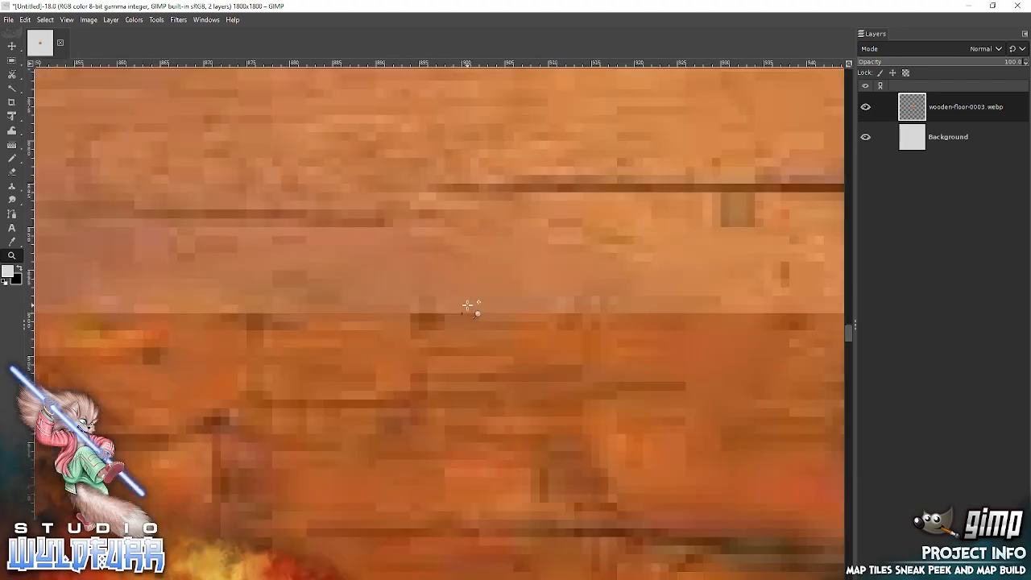
click(66, 19)
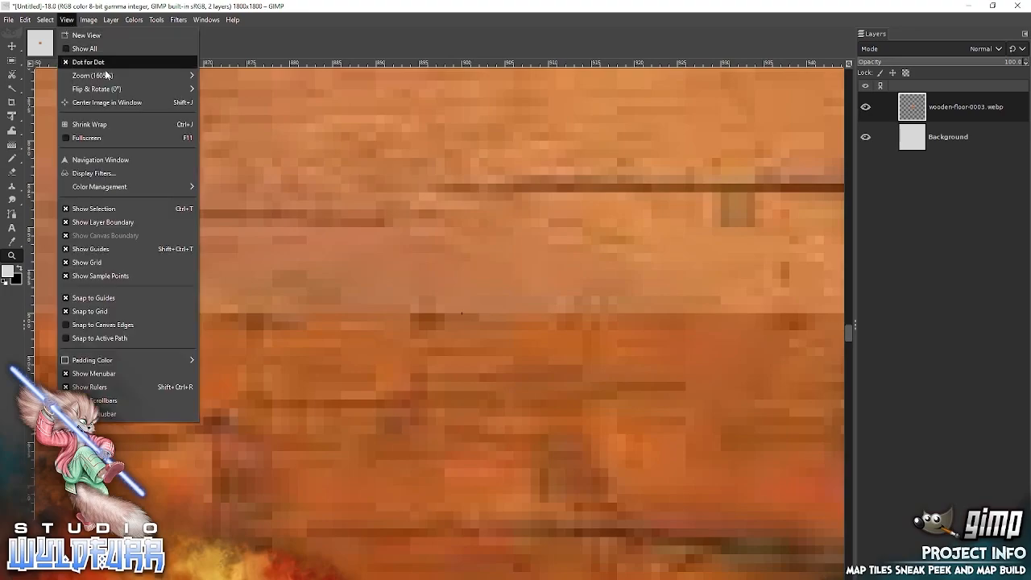
mouse_move(137, 76)
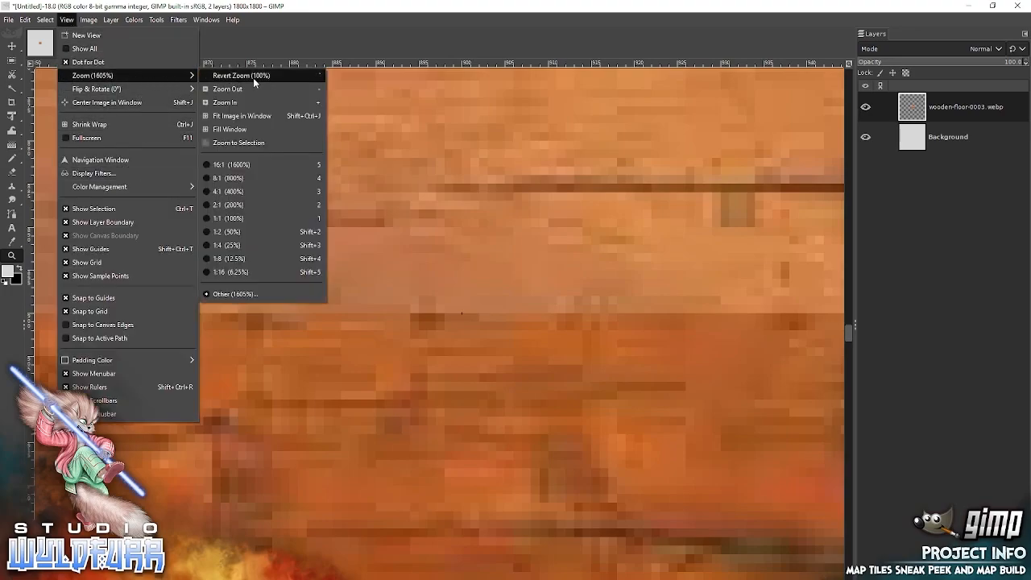
click(230, 245)
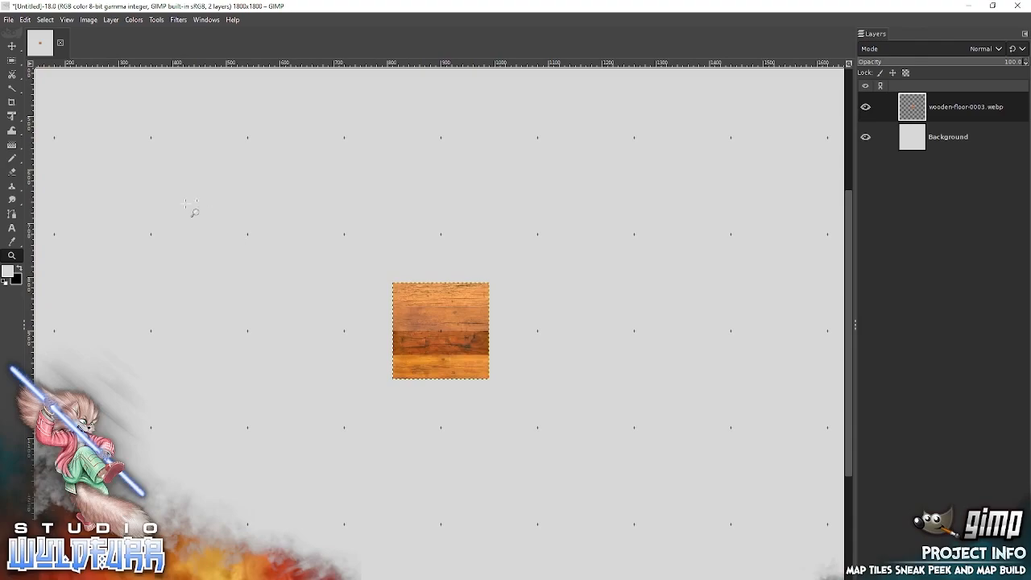
click(12, 45)
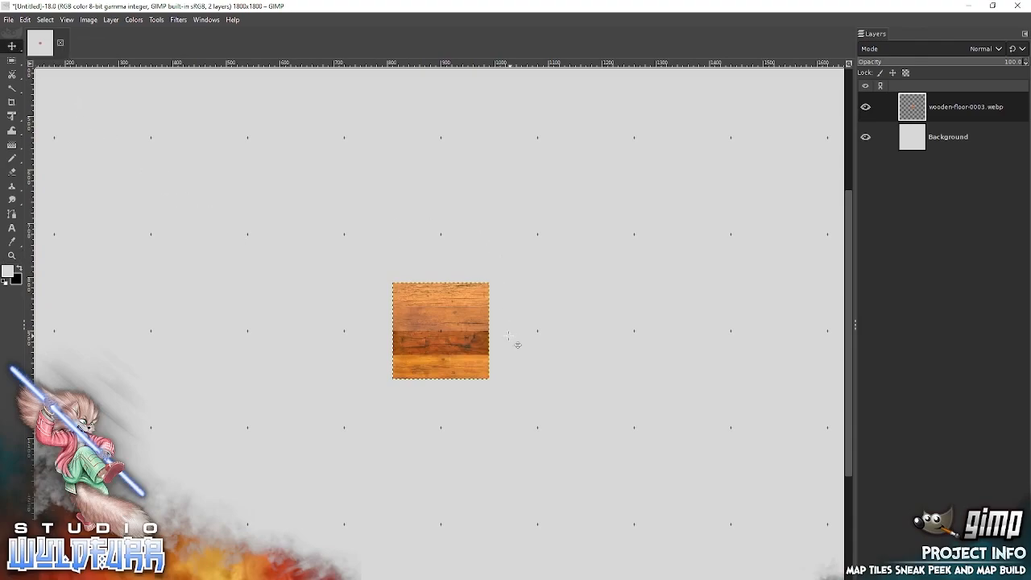
drag(471, 338, 494, 352)
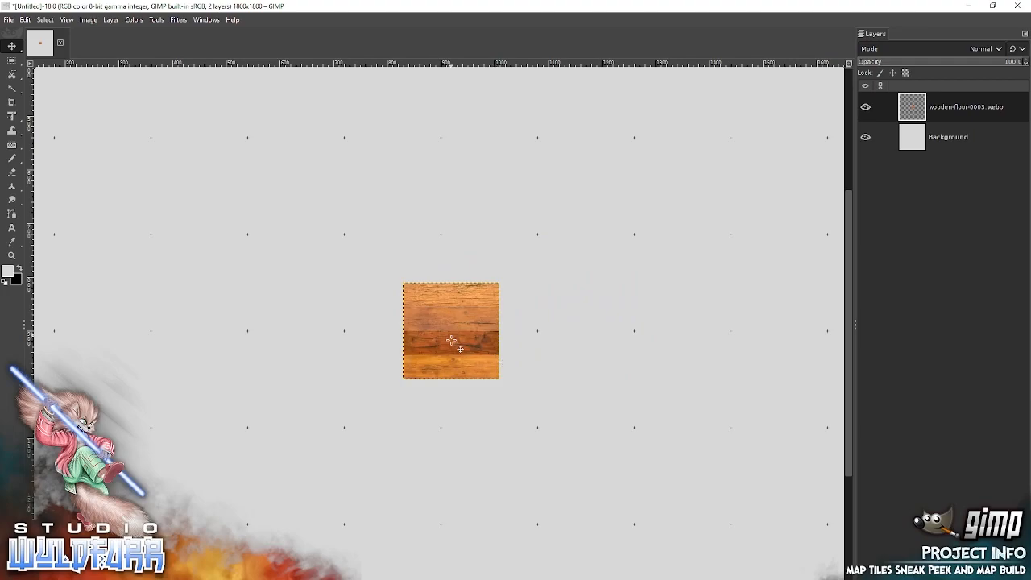
drag(455, 332, 389, 283)
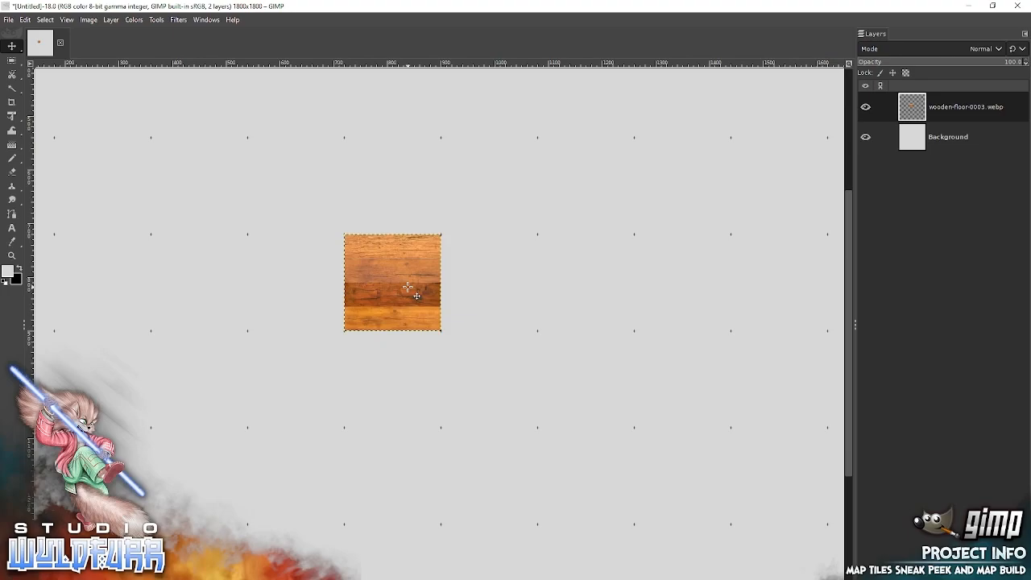
Switch to File Explorer, add wooden-floor-0004.webp to the GIMP image as a layer and place it against the right side of the first tile.
key(alt+Tab)
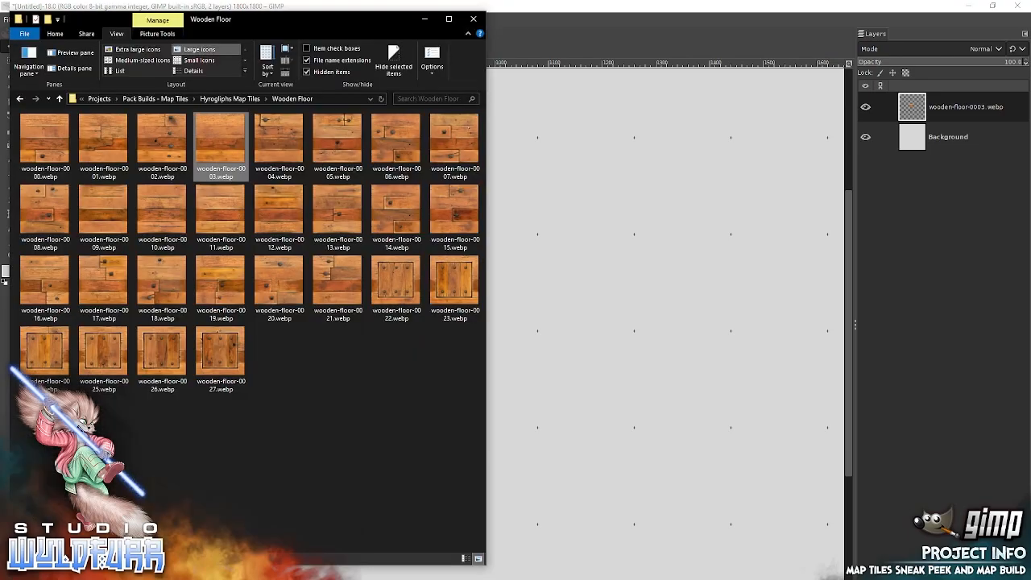
drag(277, 141, 610, 243)
drag(423, 315, 467, 268)
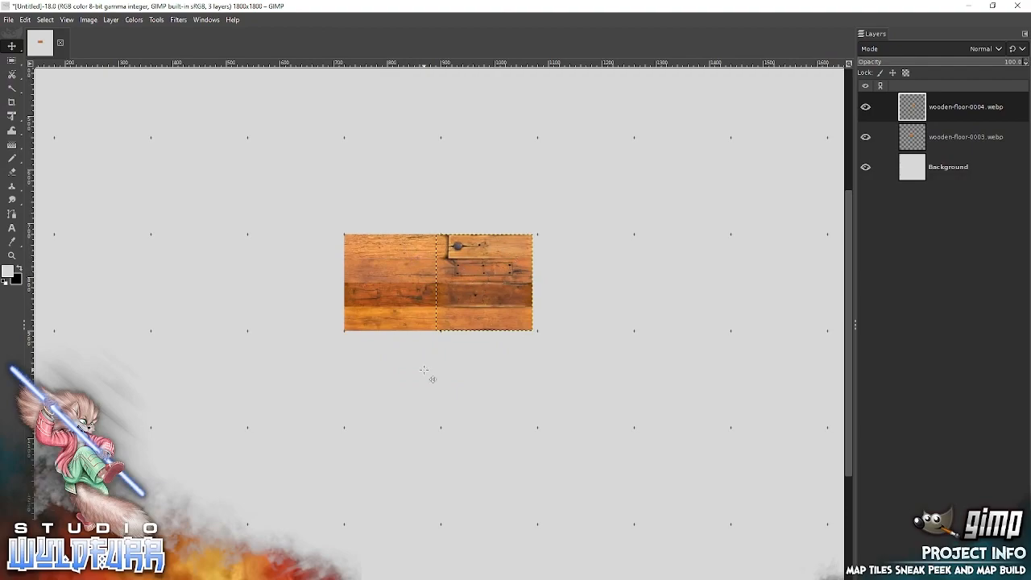
Add wooden-floor-0020.webp from File Explorer as the third tile of the row and snap the wooden-floor-0004 tile into the square between.
key(alt+Tab)
drag(275, 287, 651, 287)
drag(453, 328, 583, 279)
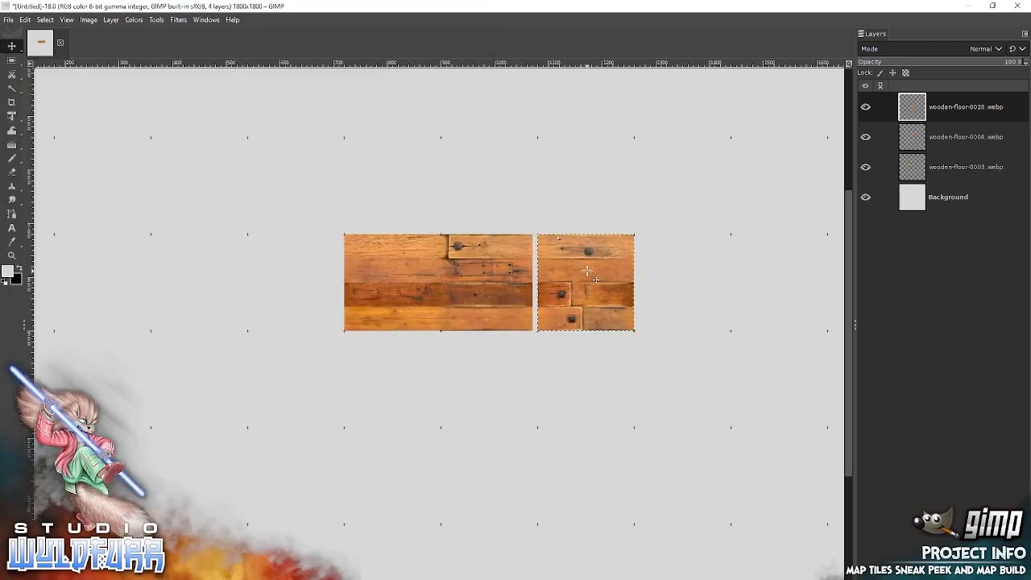
click(937, 139)
drag(481, 272, 487, 273)
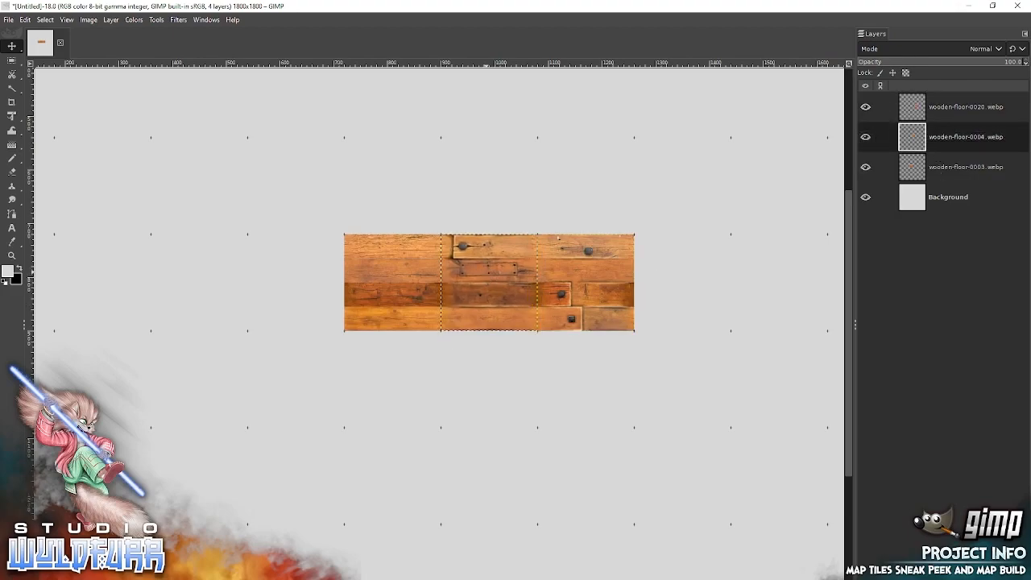
Create a new layer group and name it Floor.
key(ctrl+g)
double_click(939, 137)
text(Floor)
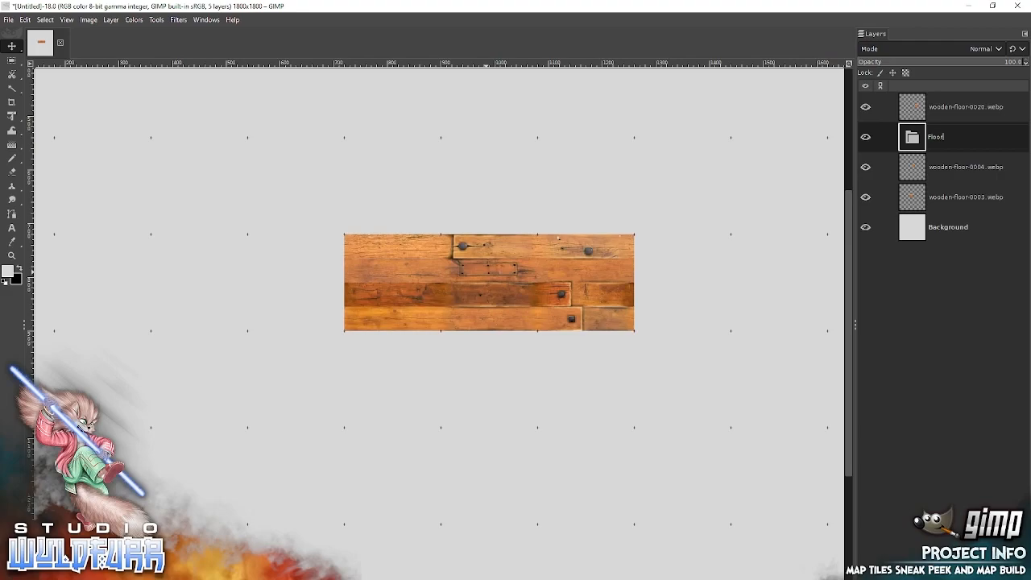
key(Return)
Put the wooden-floor-0003, 0004 and 0020 layers into the Floor group and collapse it.
drag(939, 169, 930, 139)
drag(932, 196, 940, 164)
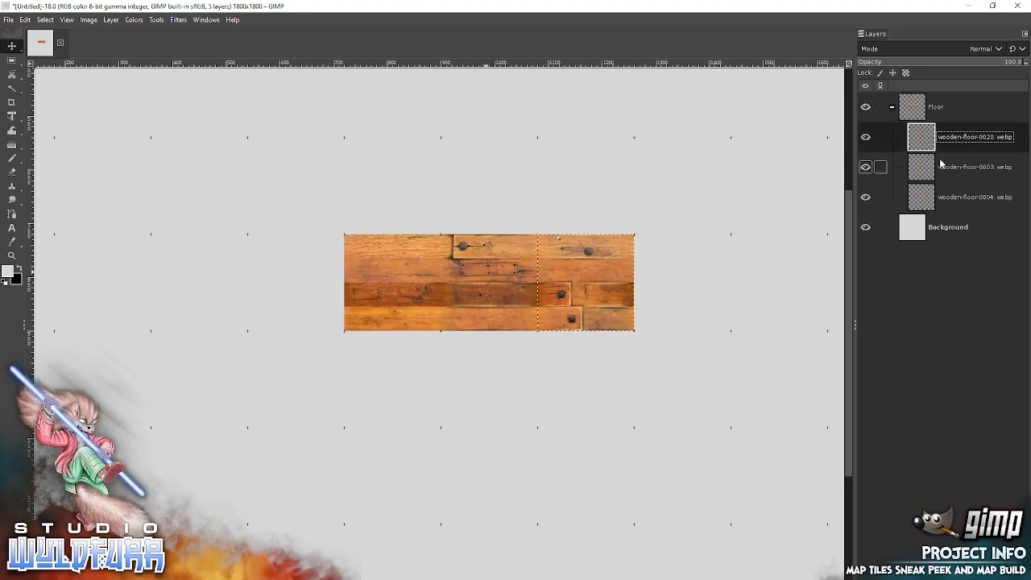
click(892, 107)
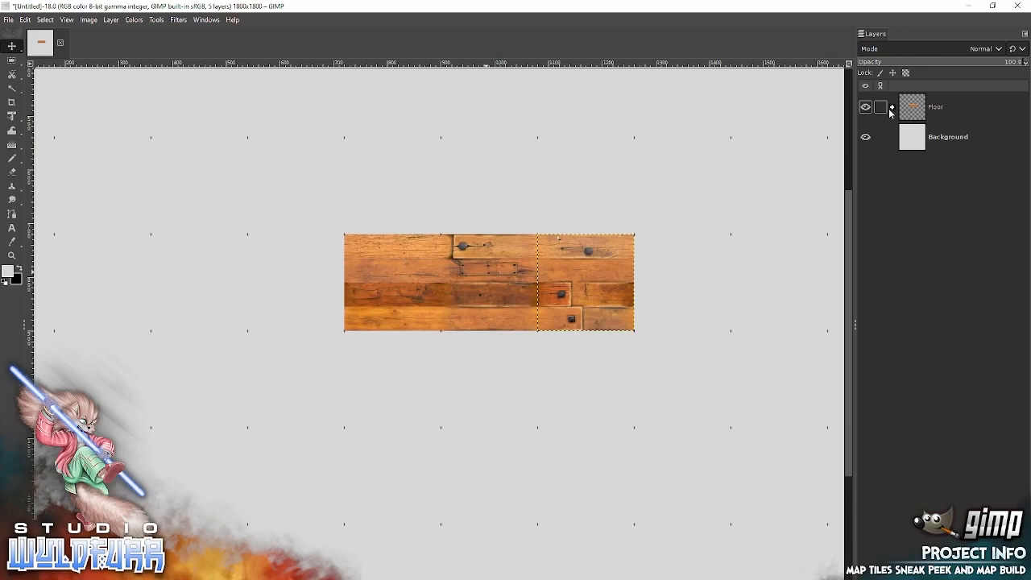
Create a layer group named Walls and place it above the Floor group in the layer stack.
click(889, 573)
double_click(949, 138)
text(Walls)
key(Return)
drag(941, 140, 925, 99)
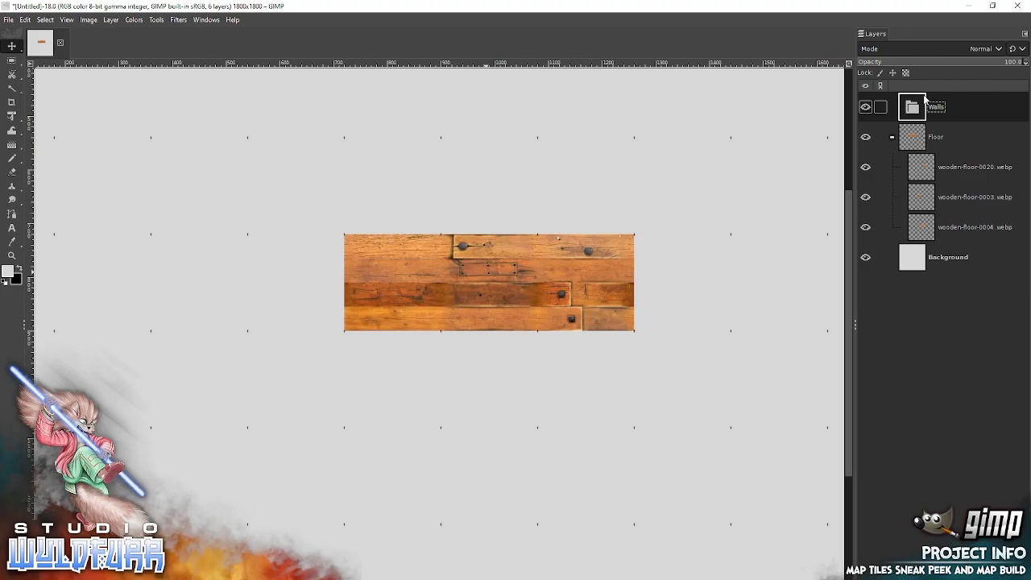
Create a layer group named Features and move it out of Walls to the top of the layer stack.
click(889, 575)
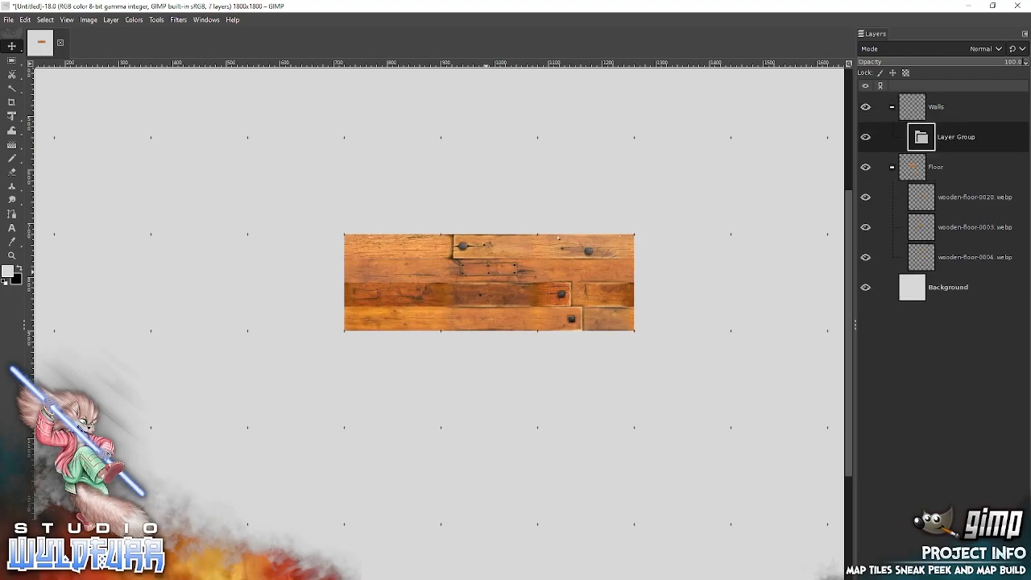
double_click(944, 137)
text(Features)
key(Return)
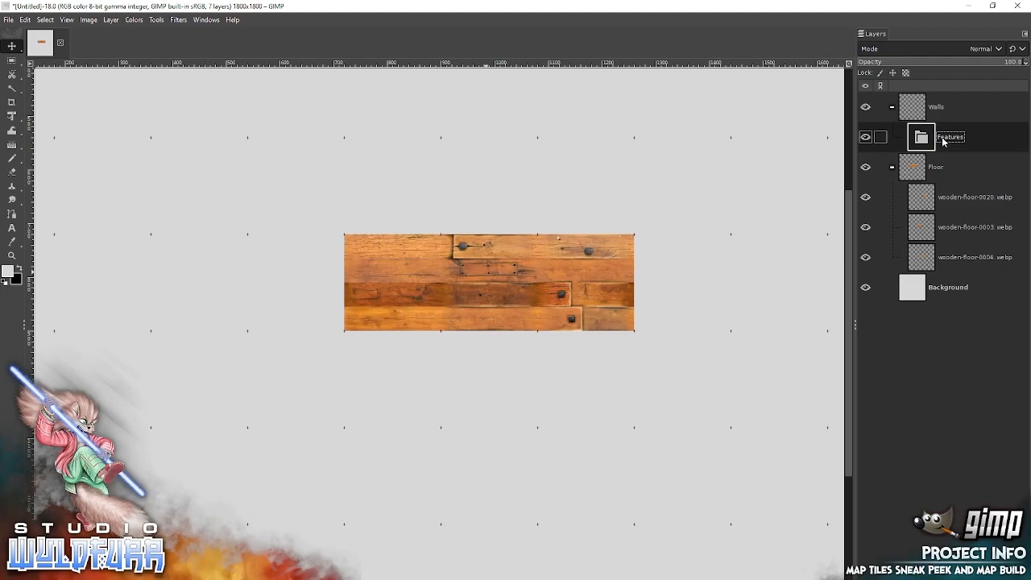
drag(919, 138, 925, 98)
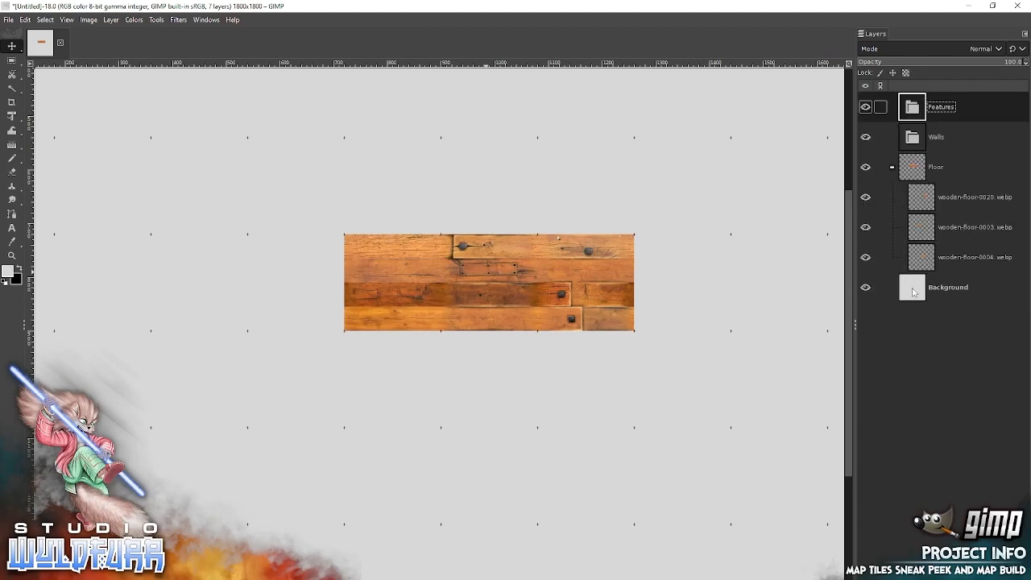
Add the hatch tile wooden-floor-0022.webp from File Explorer inside the Floor group and snap it directly below the row's middle tile.
click(886, 197)
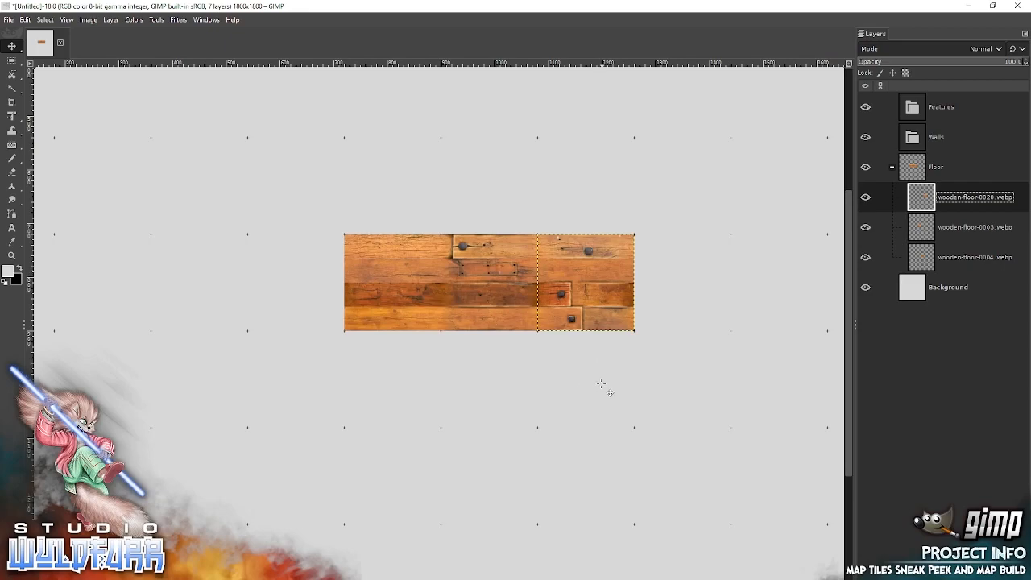
mouse_move(594, 419)
mouse_down()
mouse_move(593, 357)
mouse_move(596, 414)
mouse_up()
drag(555, 368, 623, 339)
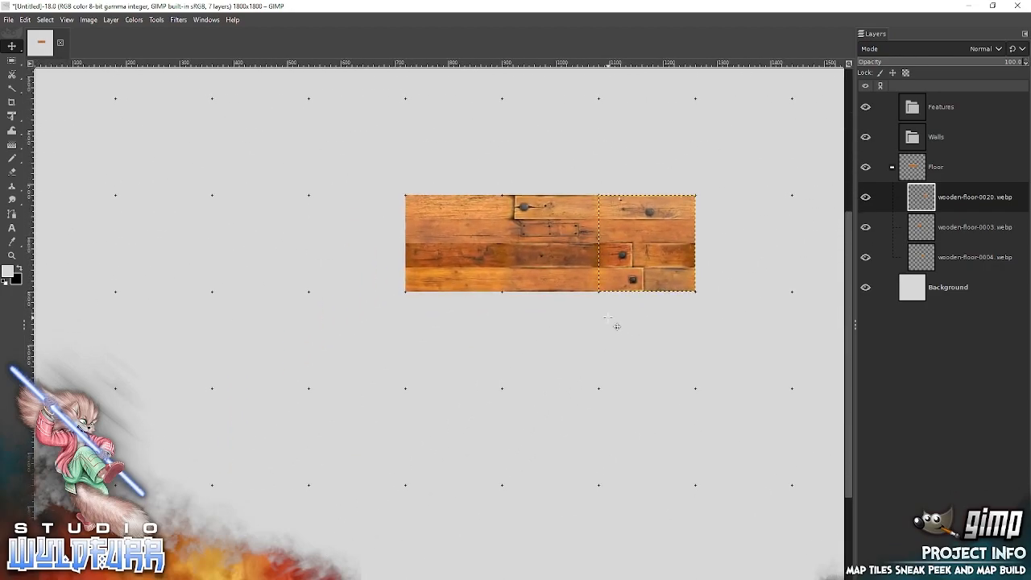
click(12, 255)
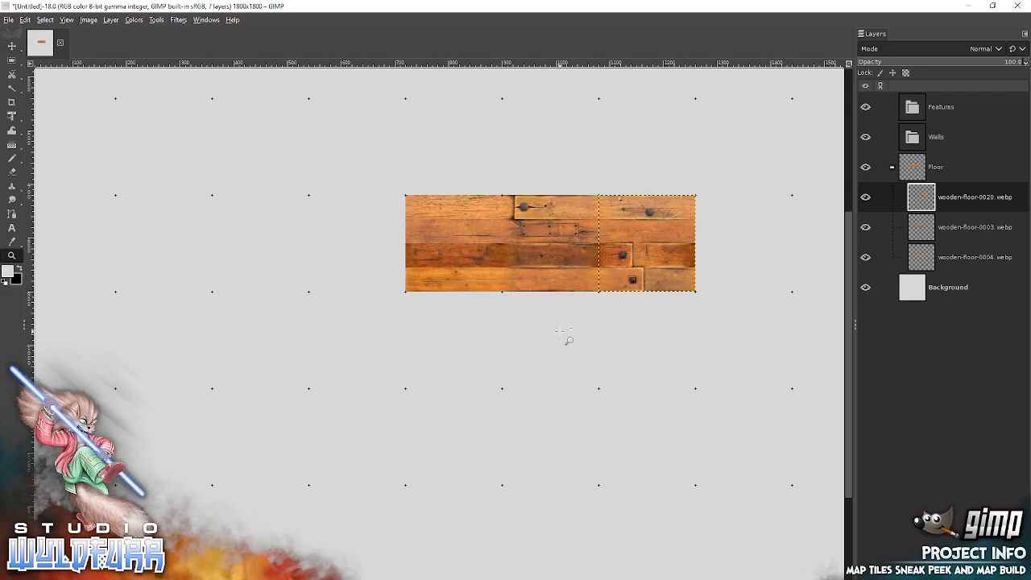
ctrl+click(522, 327)
ctrl+click(521, 327)
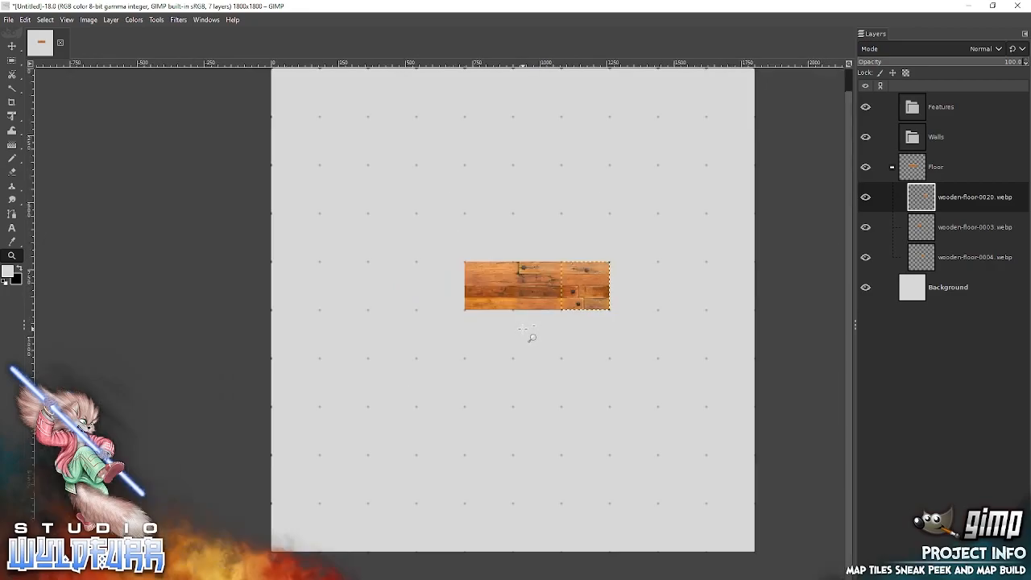
mouse_move(524, 327)
mouse_down()
mouse_move(513, 353)
mouse_move(515, 344)
mouse_up()
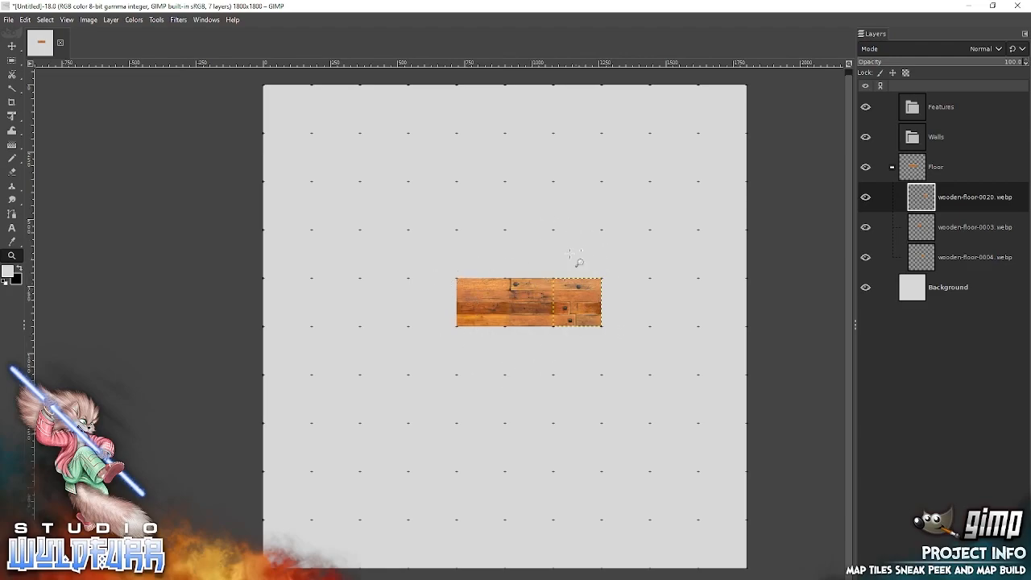
key(alt+Tab)
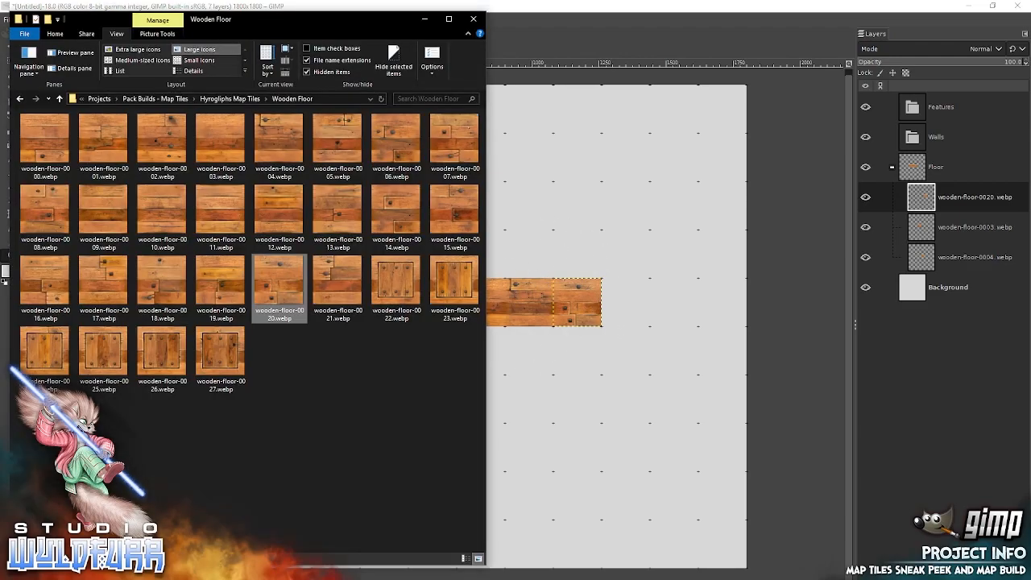
click(391, 282)
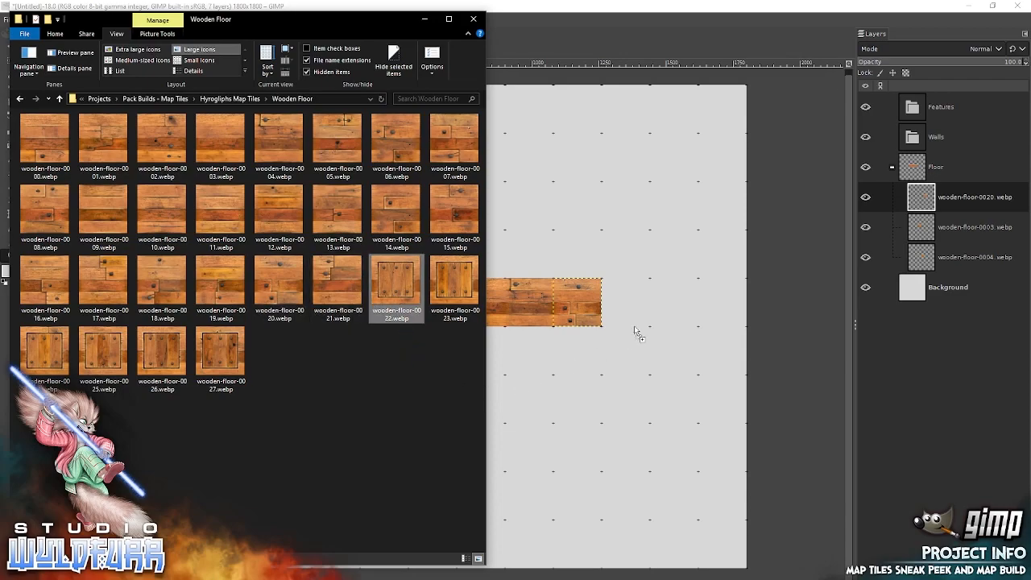
drag(644, 338, 646, 342)
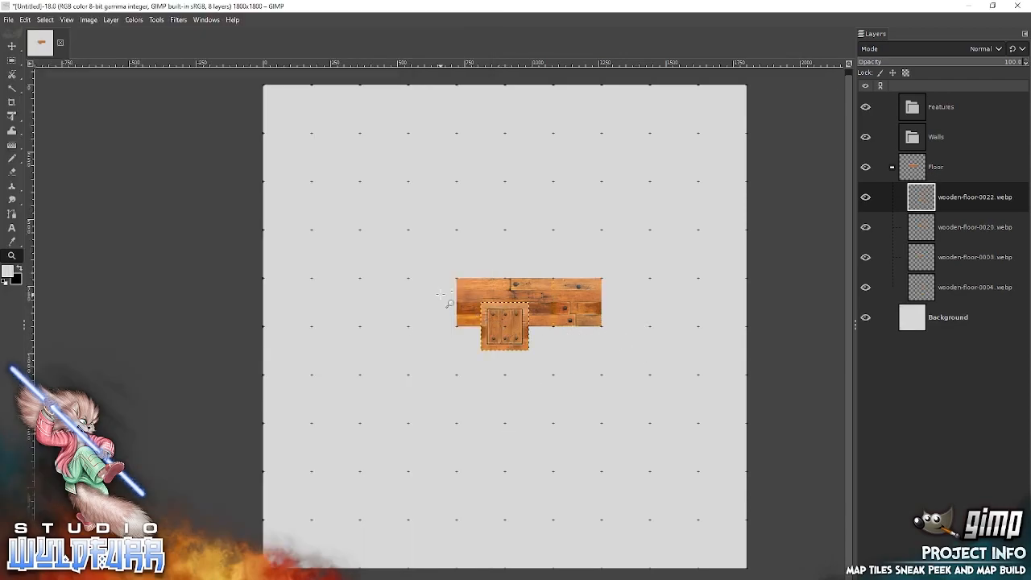
click(13, 47)
drag(506, 331, 525, 343)
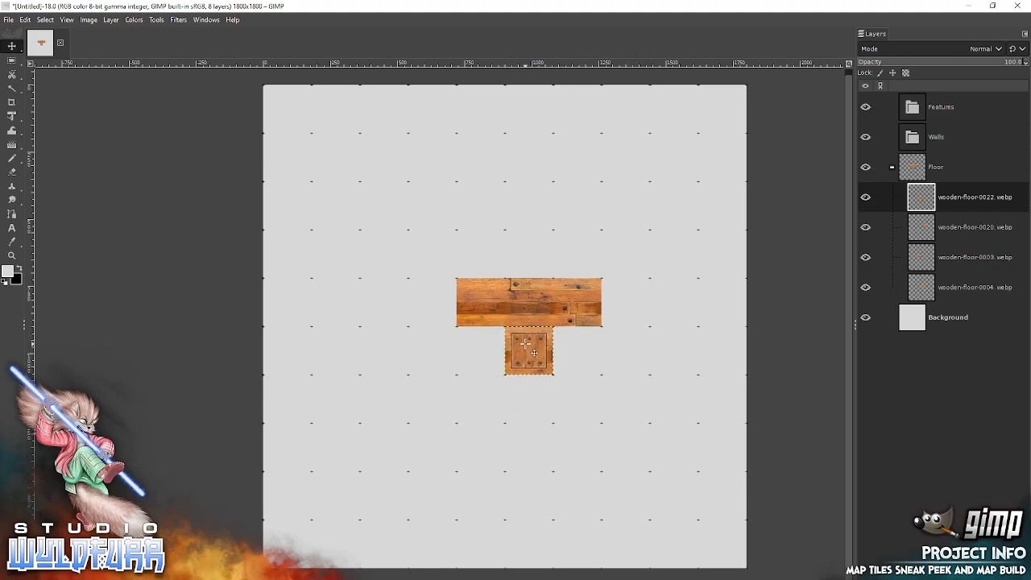
Add wooden-floor-0015.webp from File Explorer to the image and snap it into the square left of the hatch tile.
key(alt+Tab)
drag(453, 209, 654, 280)
drag(506, 328, 481, 352)
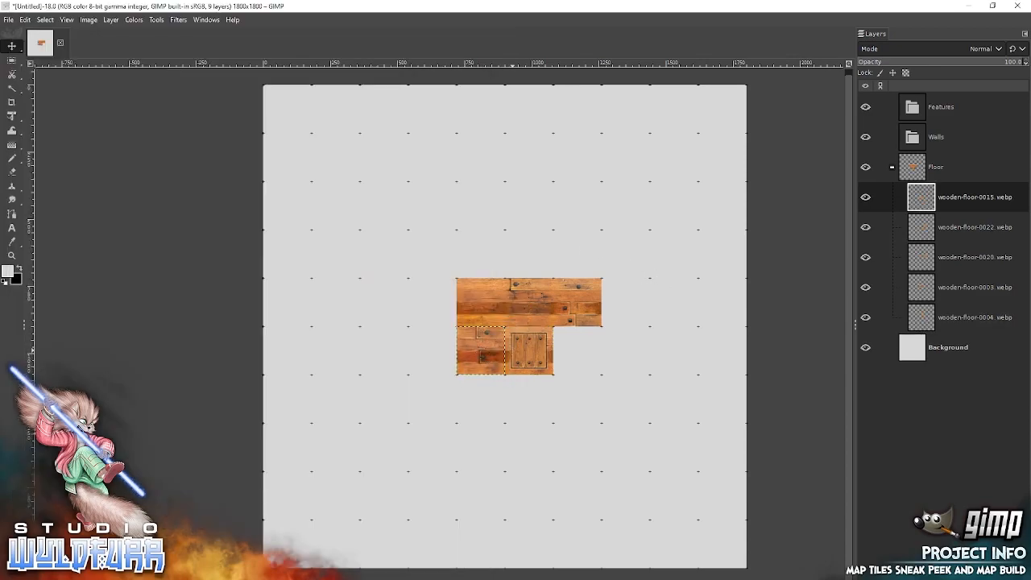
Add wooden-floor-0014.webp from File Explorer to the image and snap it into the square right of the hatch tile.
key(alt+Tab)
drag(534, 283, 656, 298)
drag(504, 320, 572, 336)
Add wooden-floor-0005.webp from File Explorer to the image and snap it into the square directly below the hatch tile.
key(alt+Tab)
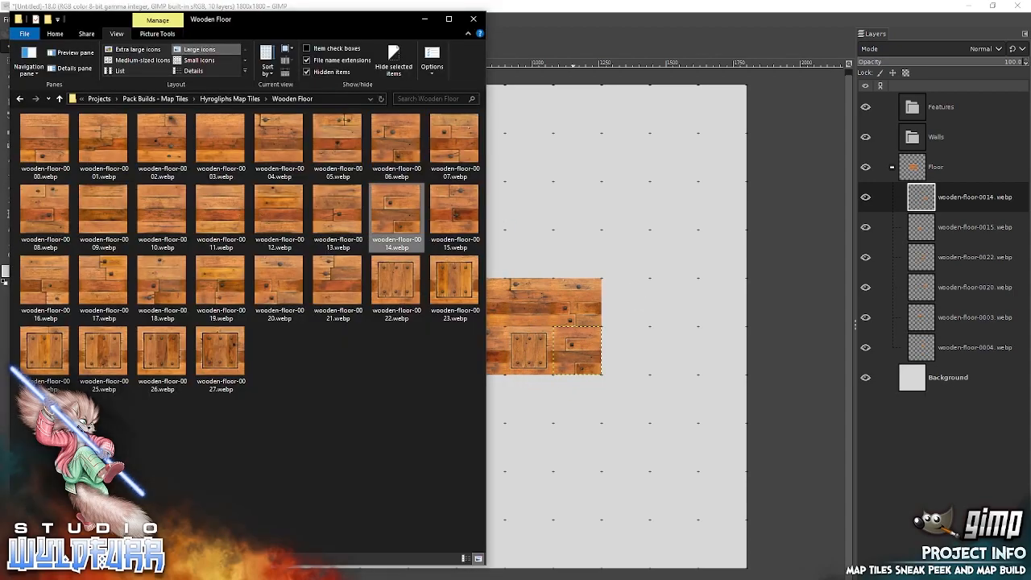
drag(271, 134, 630, 202)
drag(520, 330, 541, 384)
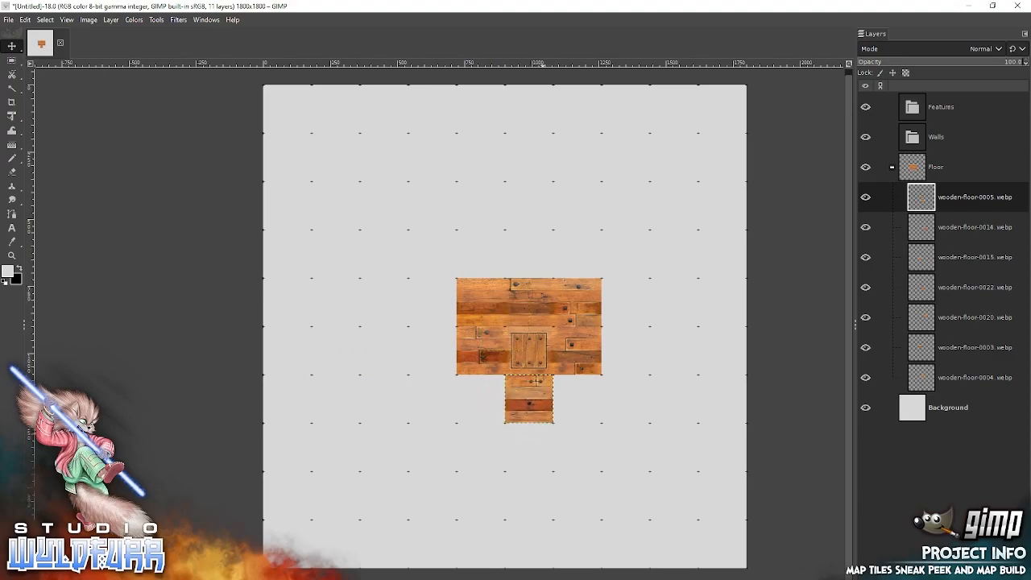
Add wooden-floor-0020.webp from File Explorer to the image and snap it into the floor's bottom-left square.
key(alt+Tab)
drag(269, 279, 665, 241)
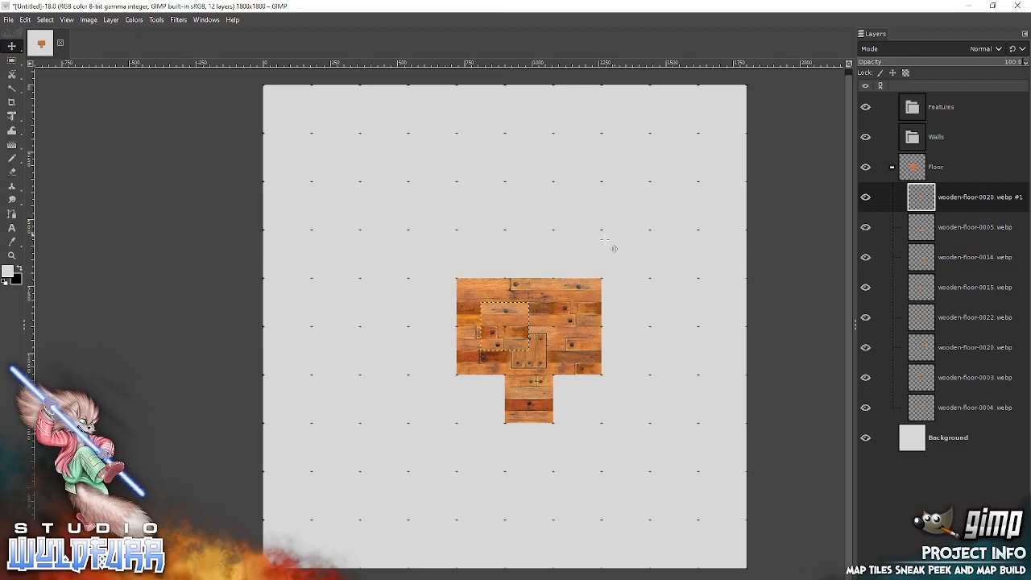
drag(510, 322, 484, 383)
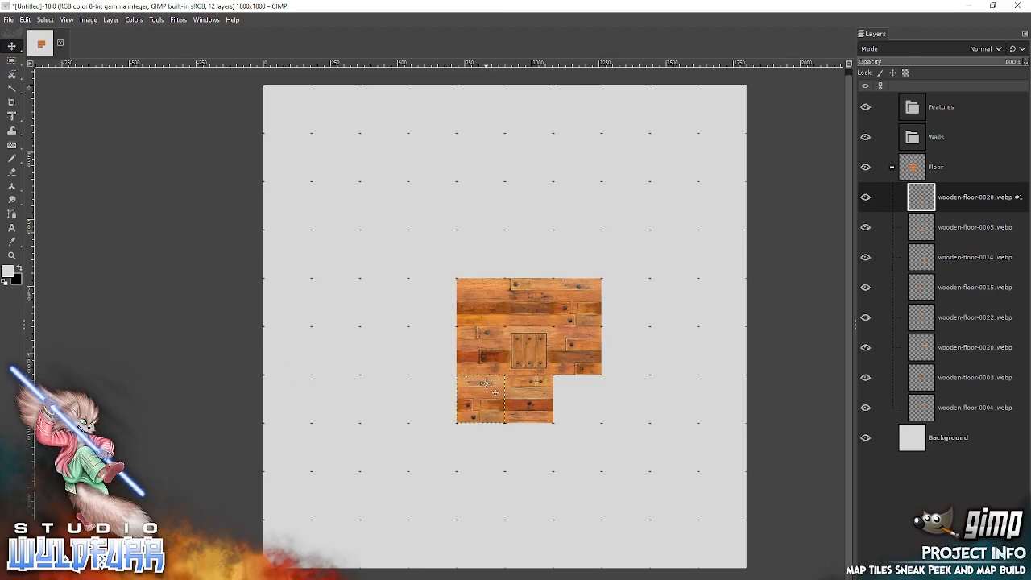
Add wooden-floor-0017.webp from File Explorer to the image and snap it into the floor's bottom-right square.
key(alt+Tab)
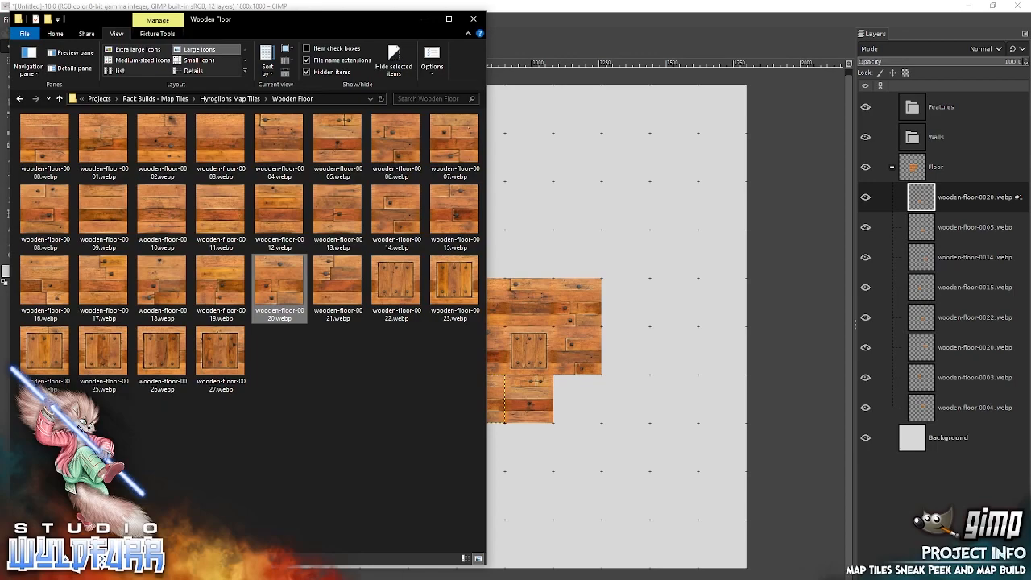
drag(107, 281, 628, 268)
drag(509, 326, 576, 391)
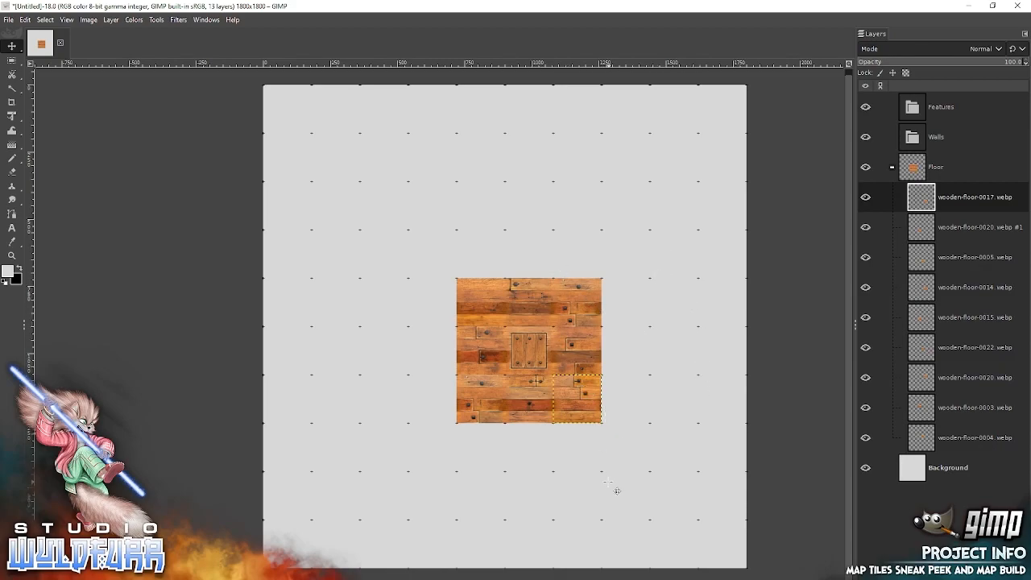
Collapse the Floor layer group and select the Walls group.
key(alt+Tab)
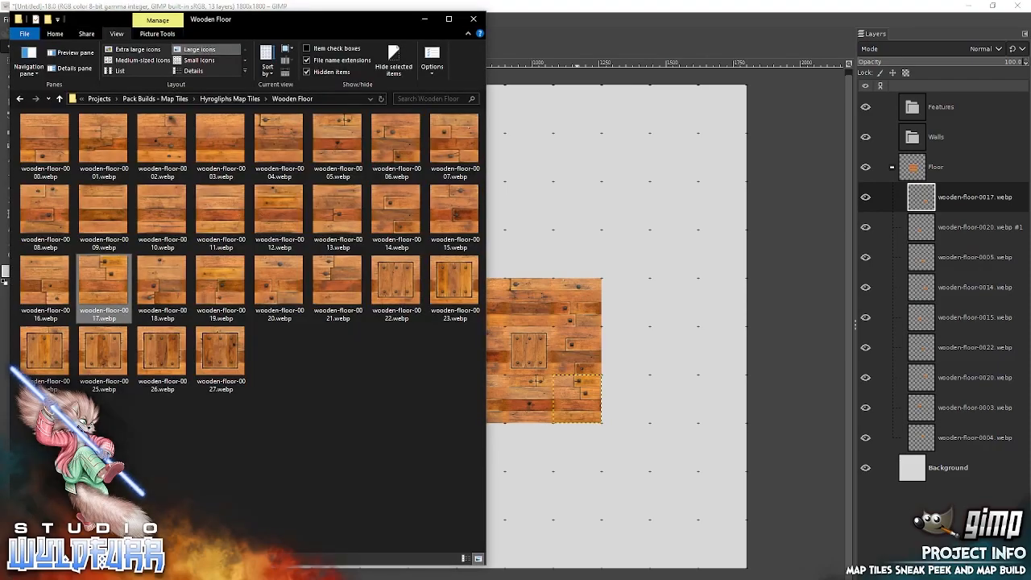
click(890, 170)
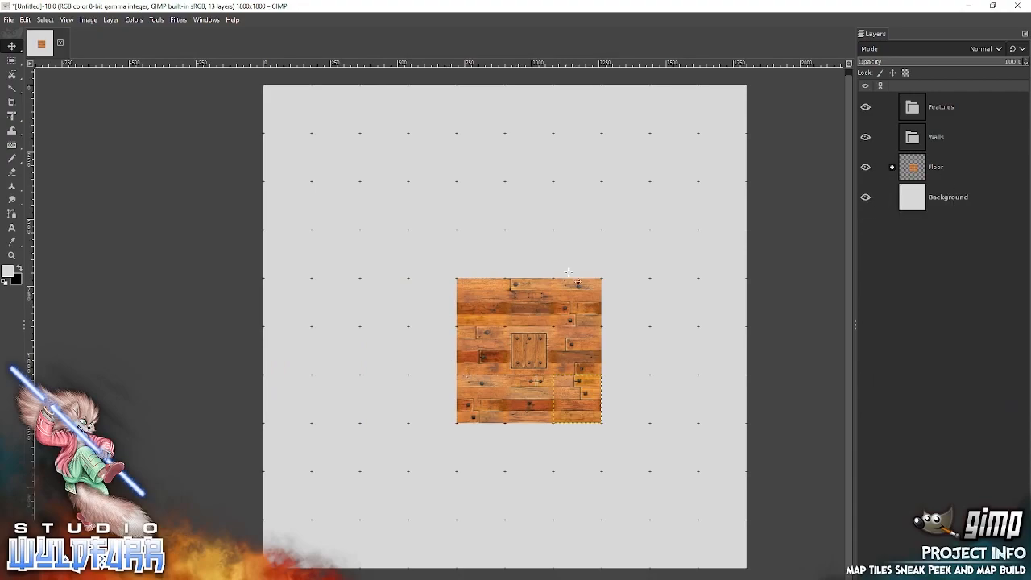
click(934, 136)
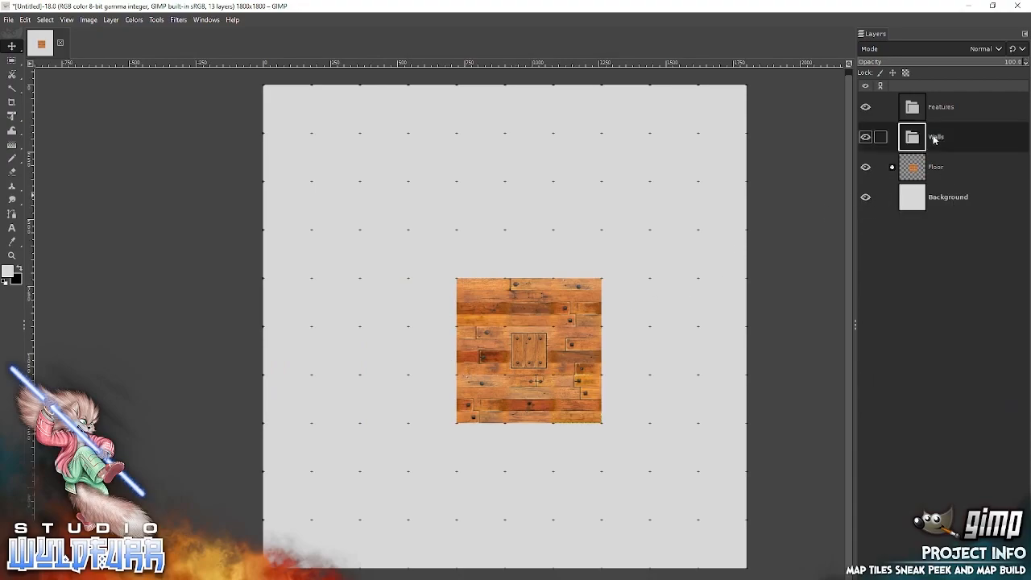
Add sandstone-blocks-corner-es-0005 copy.webp from File Explorer's Sandstone Walls folder inside the Walls group and snap it over the room's bottom-right floor tile.
key(alt+Tab)
click(240, 98)
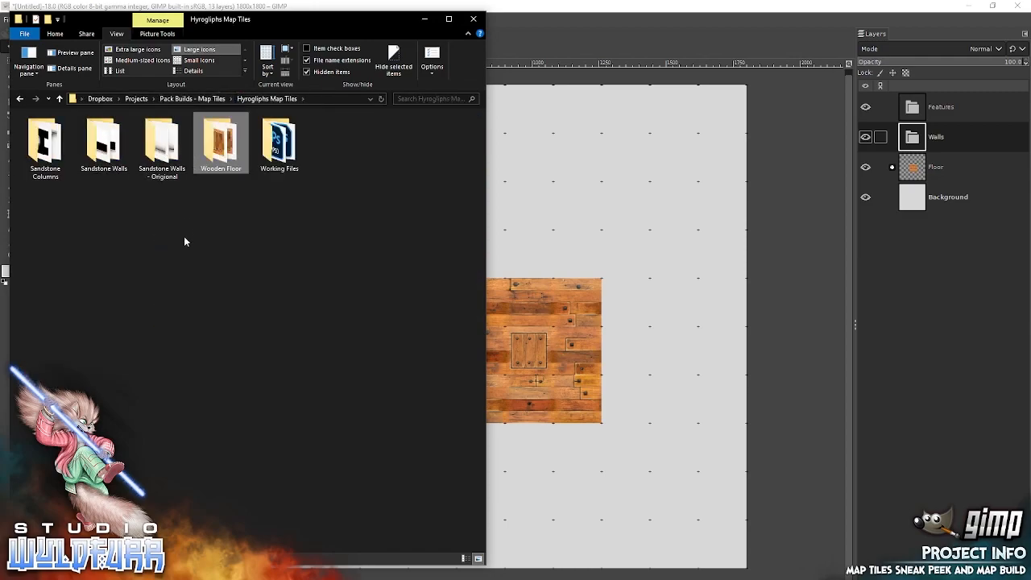
double_click(103, 143)
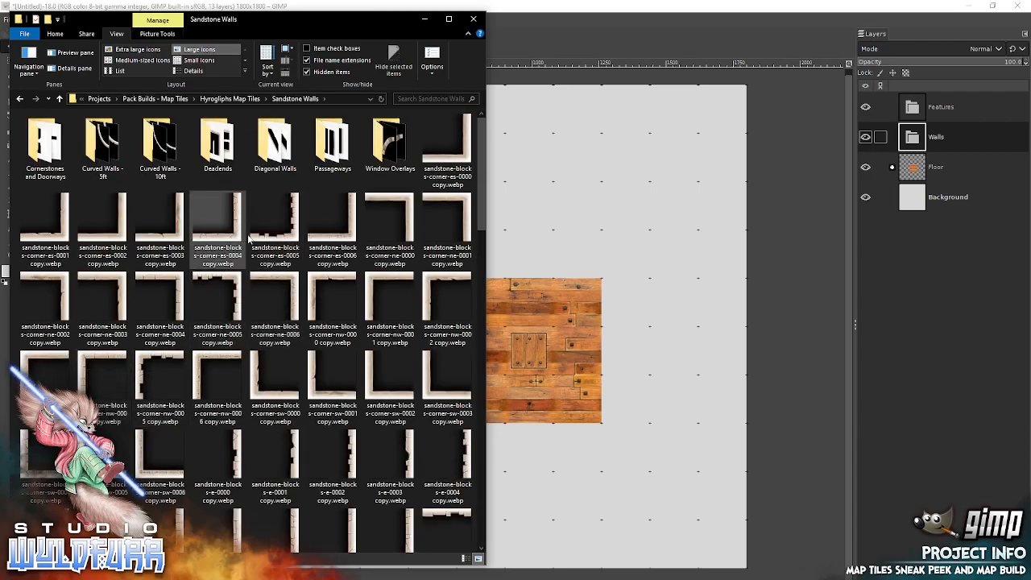
drag(288, 236, 621, 309)
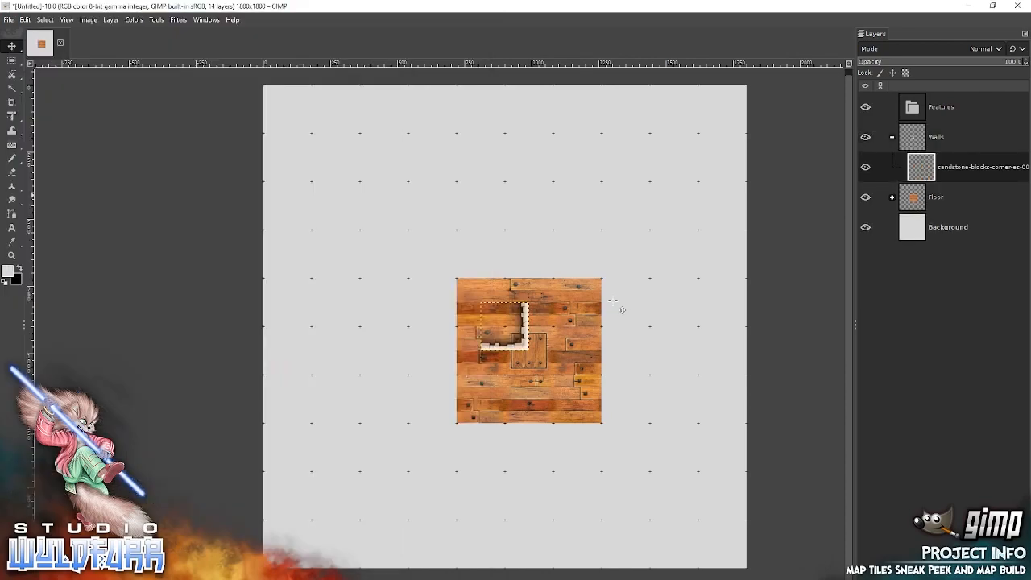
drag(529, 357, 601, 429)
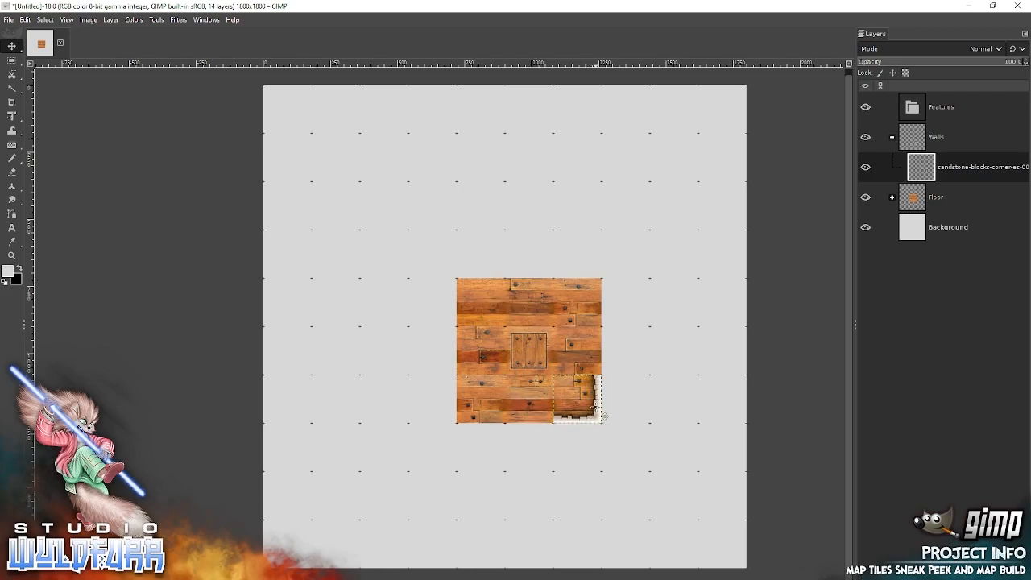
Add the sandstone-blocks-corner-ne-0005 and sandstone-blocks-corner-nw-0005 files from File Explorer and snap them onto the room's top-right and top-left floor tiles.
key(alt+Tab)
drag(232, 288, 565, 218)
drag(531, 318, 604, 288)
key(alt+Tab)
drag(142, 364, 467, 292)
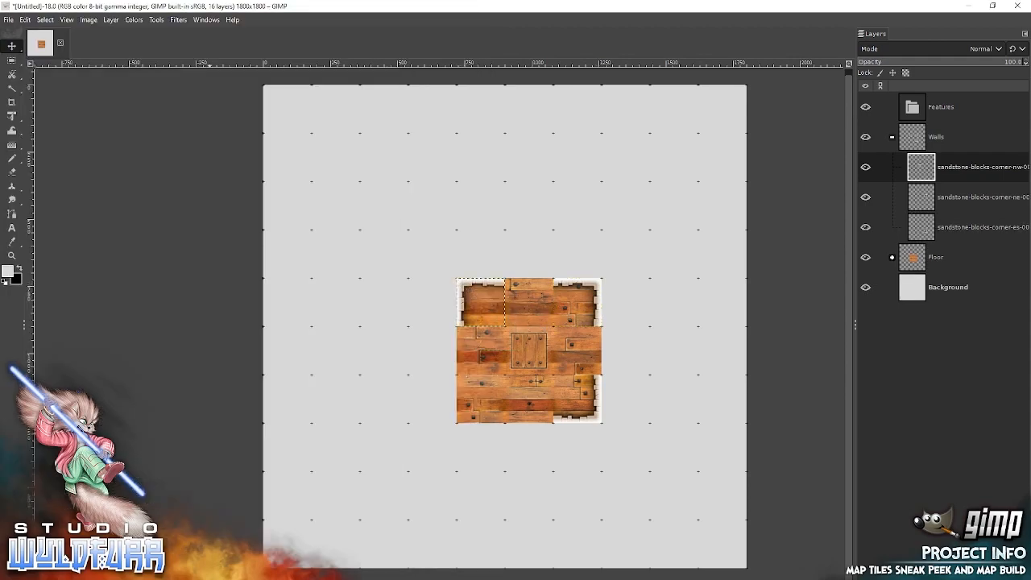
Add the sandstone-blocks-corner-sw-0005 wall from File Explorer and snap it over the room's bottom-left floor tile.
key(alt+Tab)
drag(103, 453, 553, 320)
drag(494, 349, 468, 422)
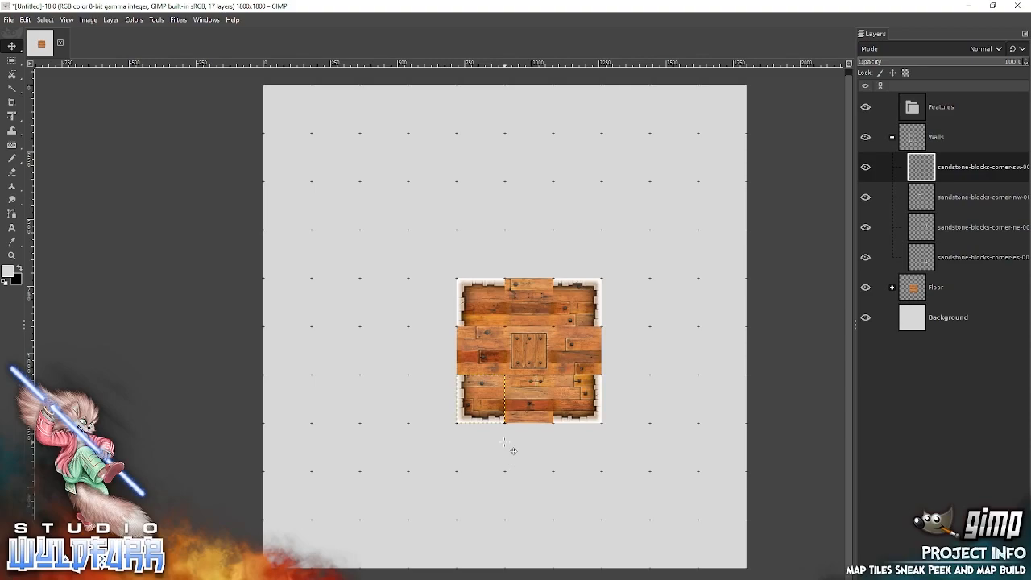
Add sandstone-doorway-n-0003 copy.webp from File Explorer's Cornerstones and Doorways folder and snap it over the room's top middle tile.
key(alt+Tab)
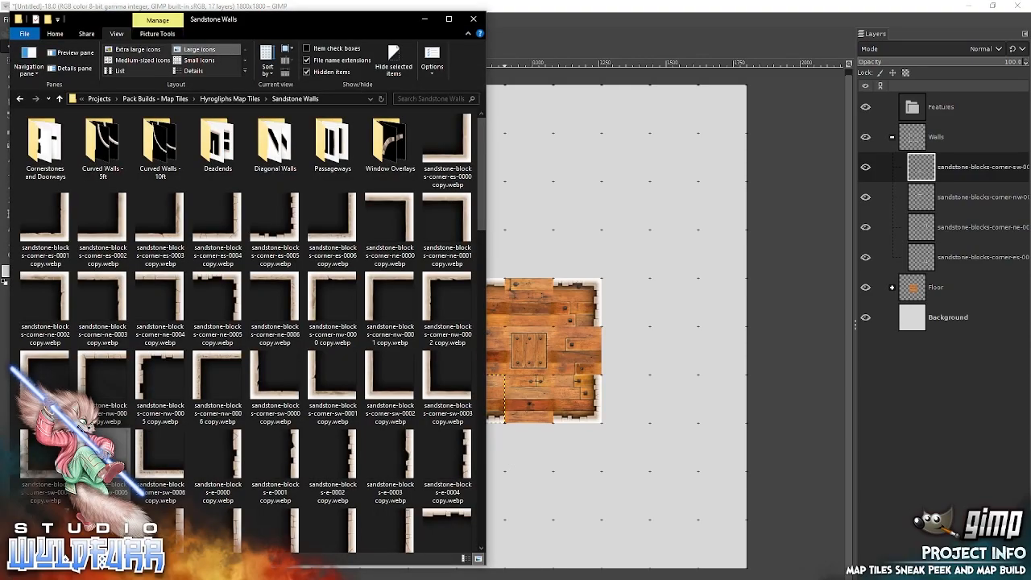
click(45, 150)
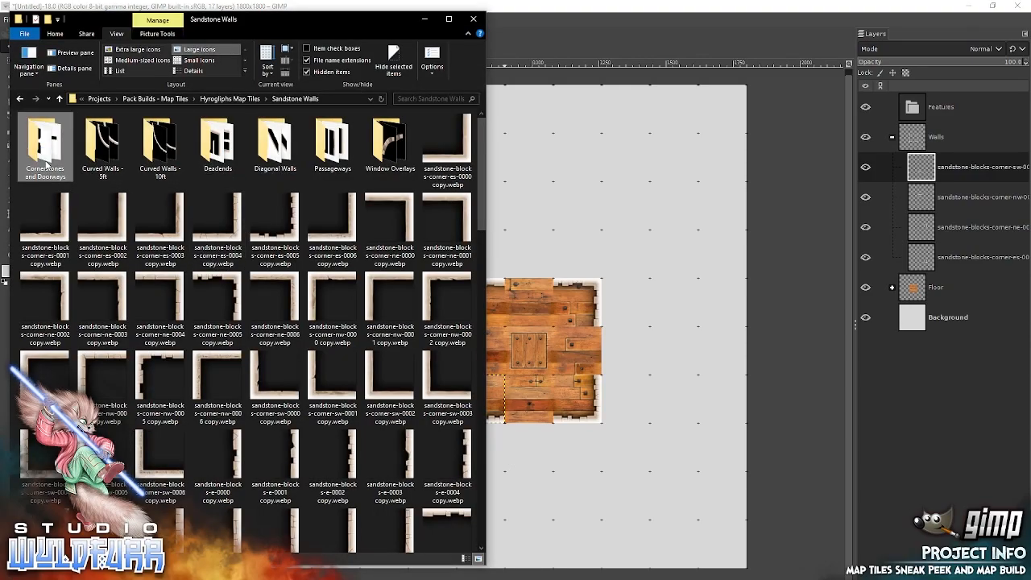
double_click(46, 164)
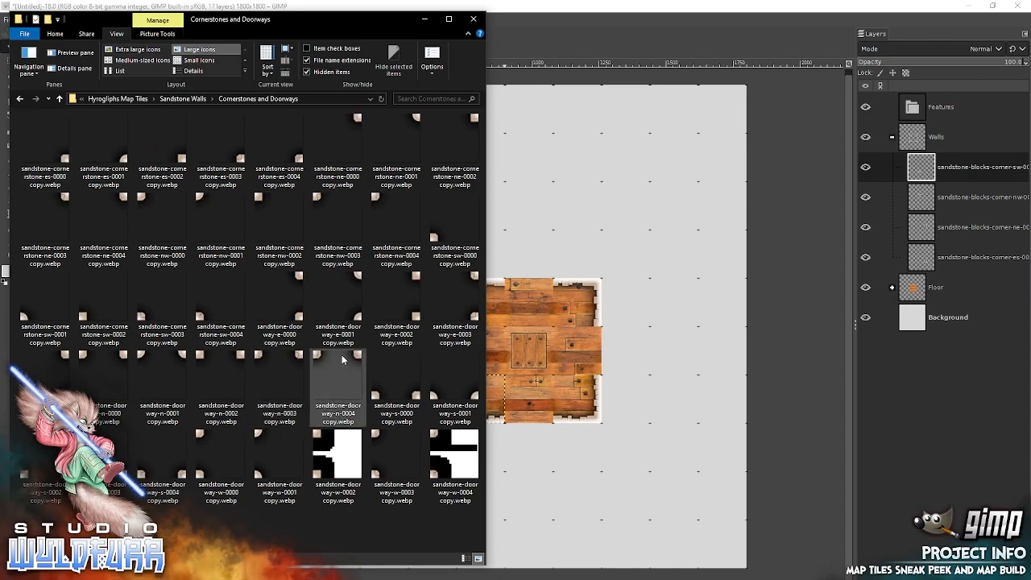
drag(266, 366, 518, 292)
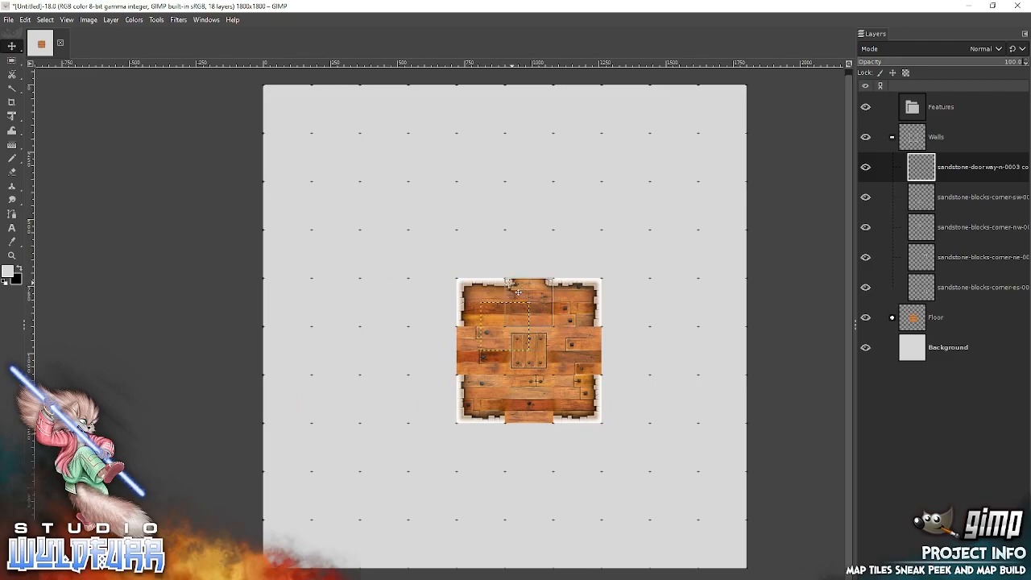
Add sandstone-doorway-w-0004 copy.webp from File Explorer and snap it over the floor tile left of the hatch.
key(alt+Tab)
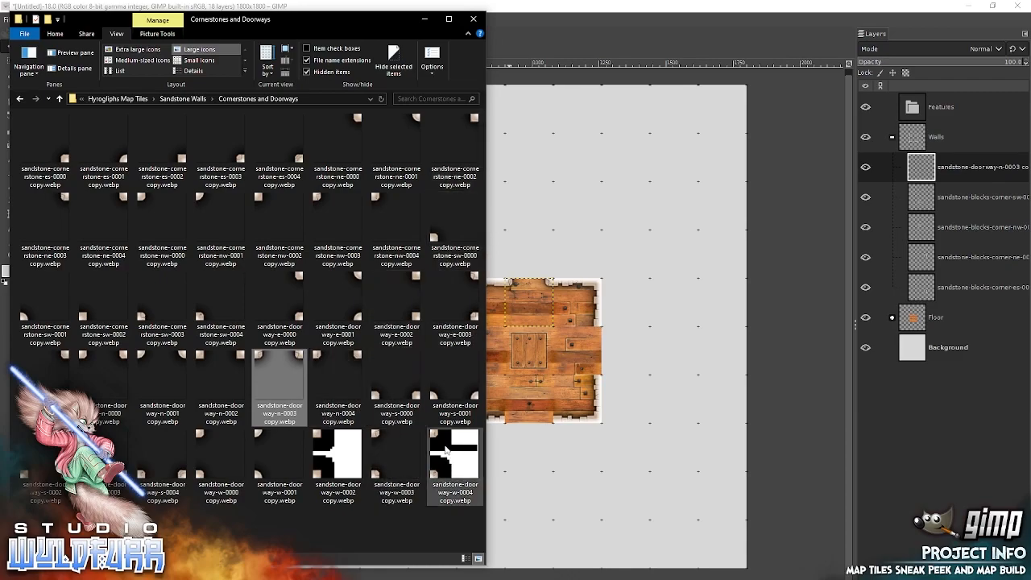
drag(437, 451, 624, 332)
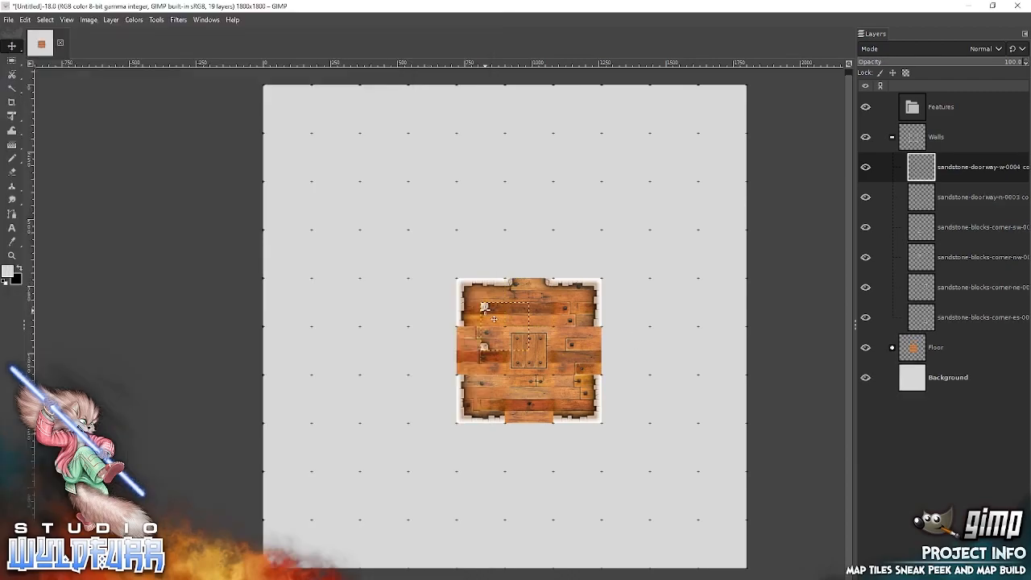
drag(491, 336, 472, 350)
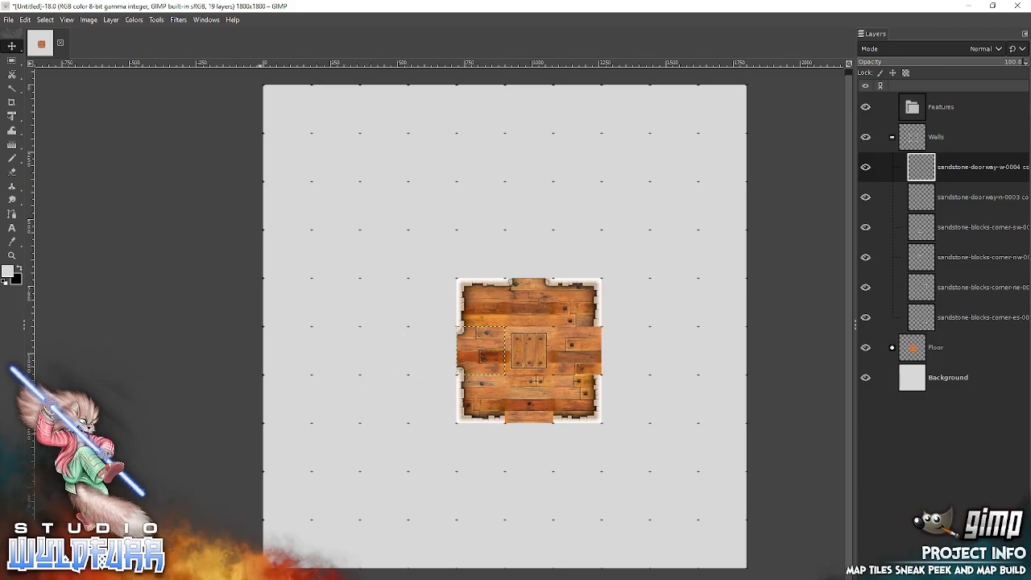
Add sandstone-doorway-s-0003 and sandstone-doorway-e-0004 from File Explorer and snap them over the tiles below and right of the hatch.
key(alt+Tab)
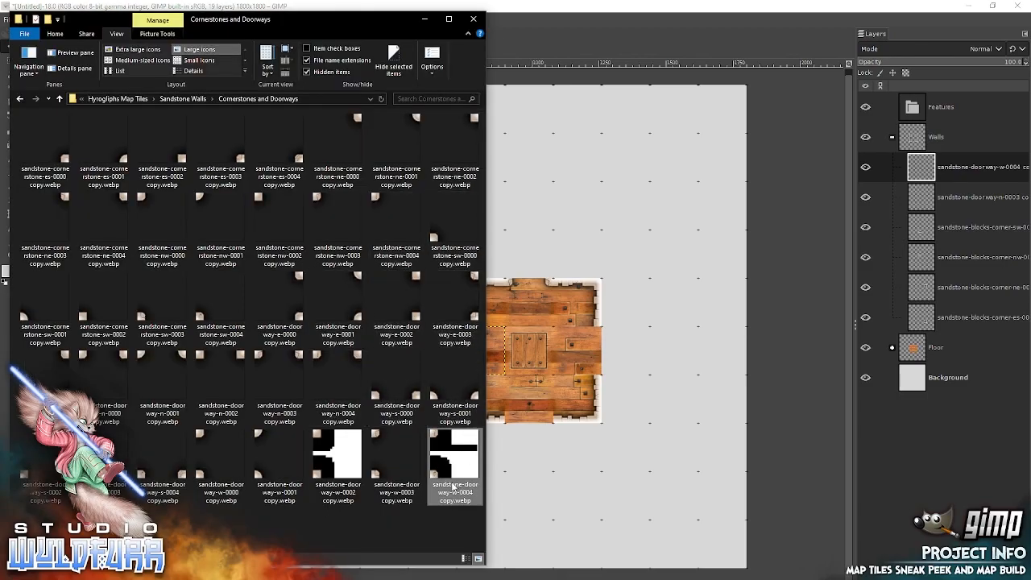
drag(113, 465, 576, 328)
drag(542, 379, 564, 409)
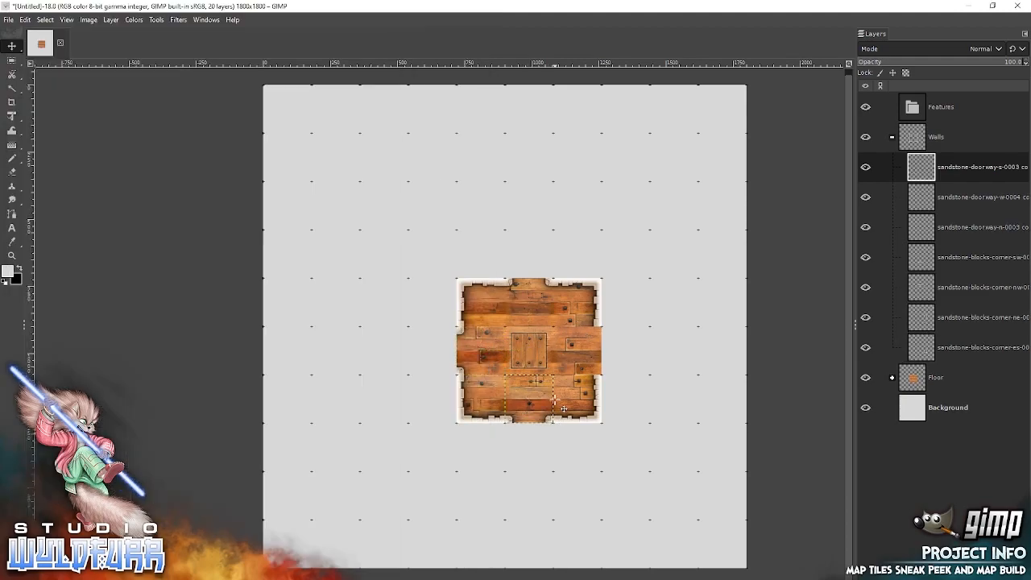
key(alt+Tab)
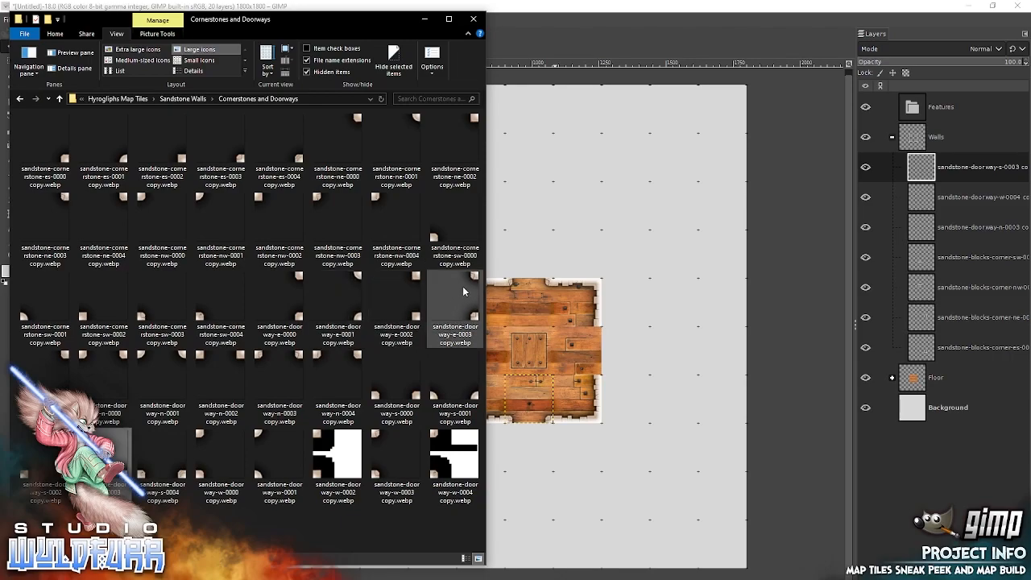
drag(474, 276, 596, 332)
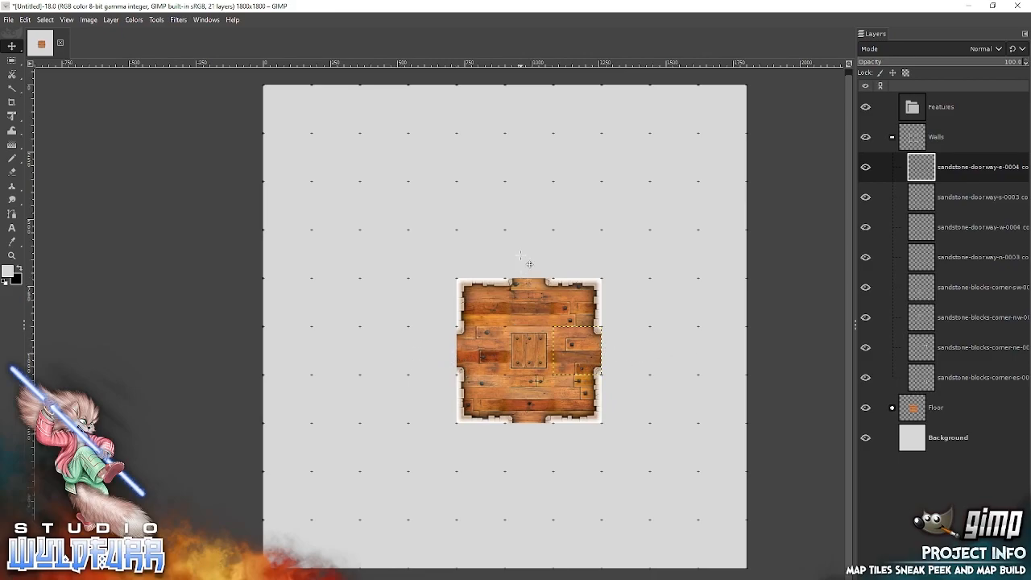
Add sandstone-blocks-passageway-ns-0006 copy.webp from File Explorer's Passageways folder and snap it directly above the room's north doorway.
key(alt+Tab)
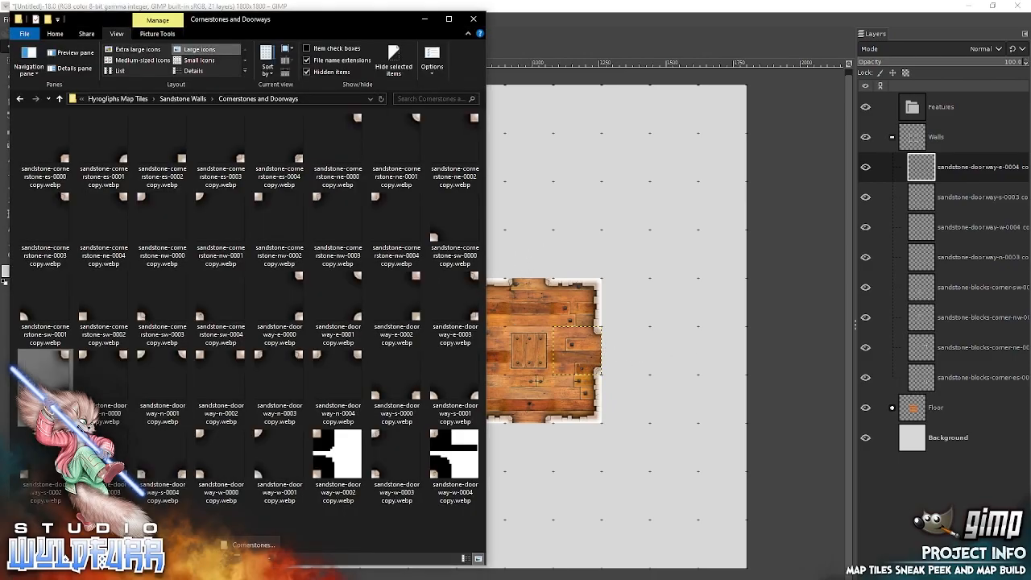
click(196, 99)
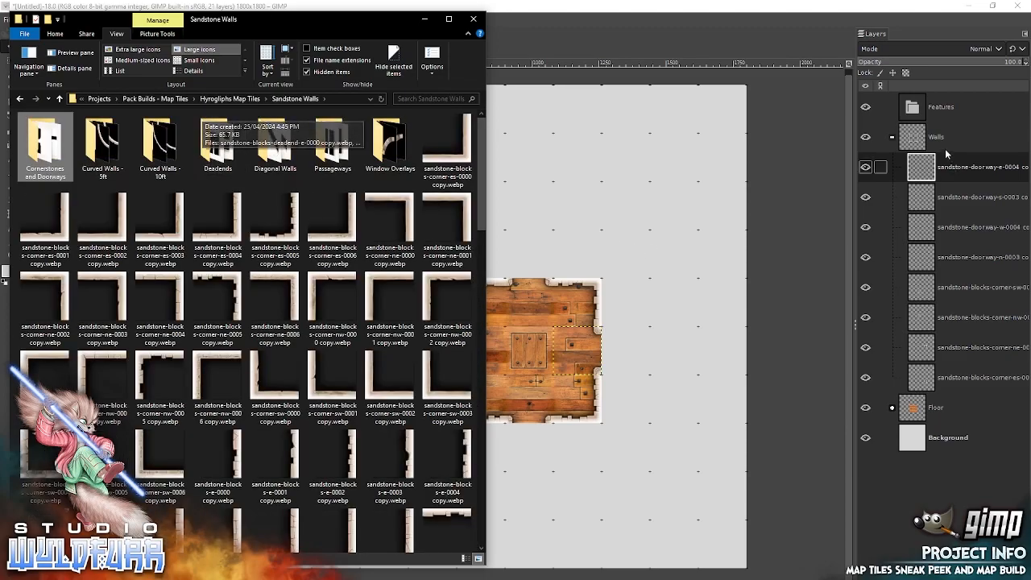
click(331, 149)
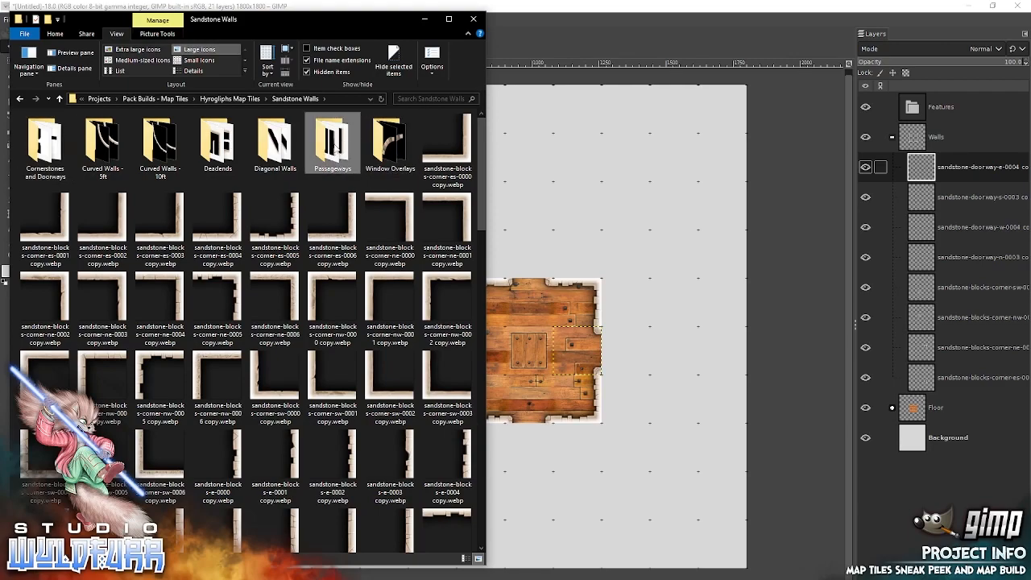
double_click(334, 153)
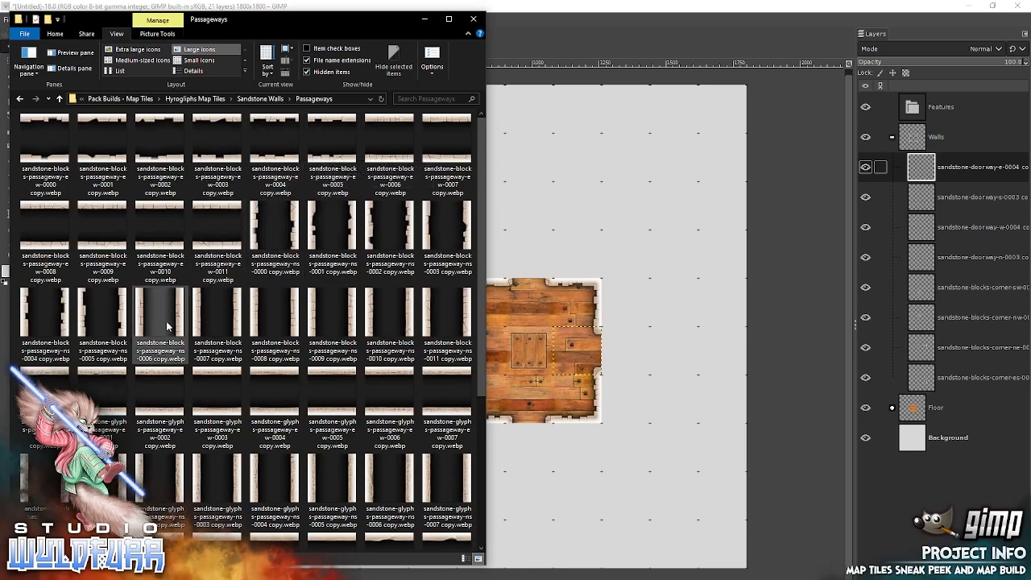
drag(144, 319, 600, 225)
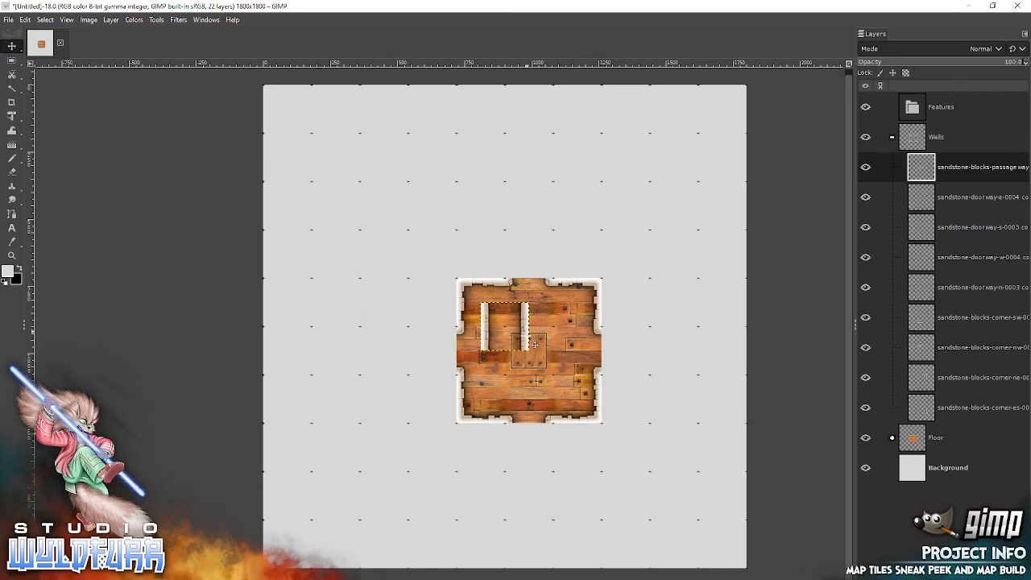
drag(533, 343, 552, 272)
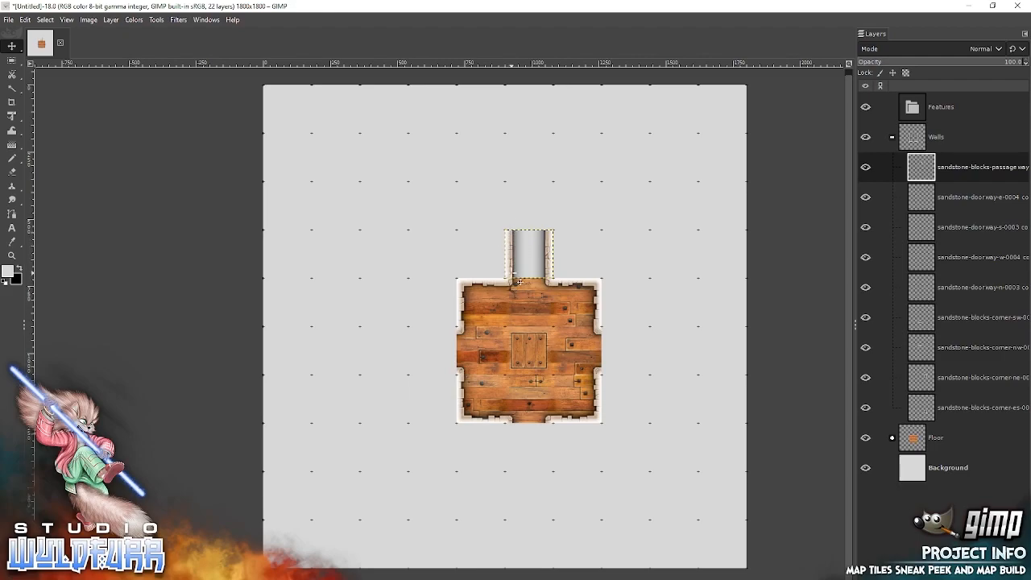
Add another north-south sandstone-blocks passageway from File Explorer and snap it directly above the first passageway piece.
key(alt+Tab)
drag(159, 322, 604, 264)
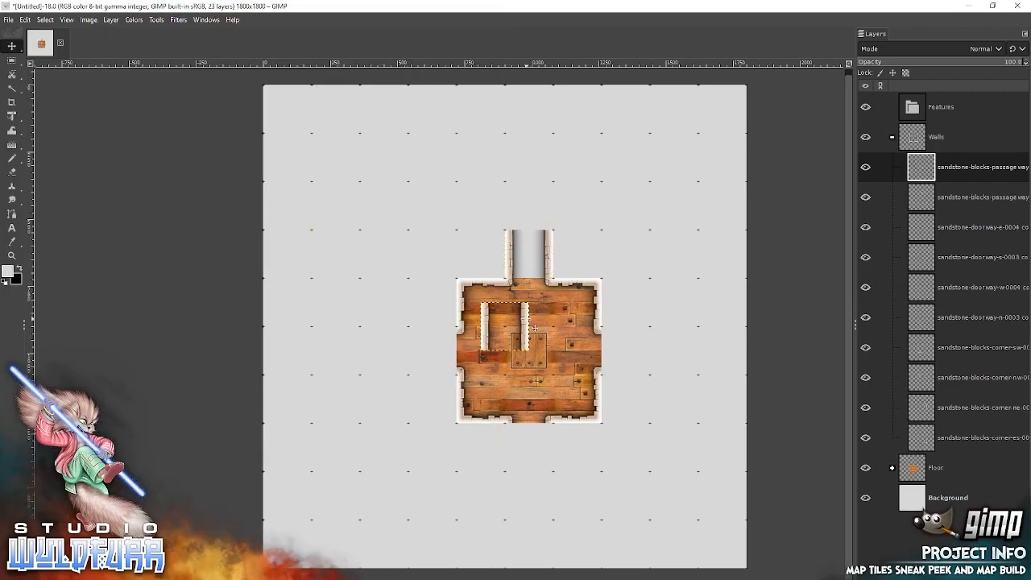
drag(531, 330, 553, 216)
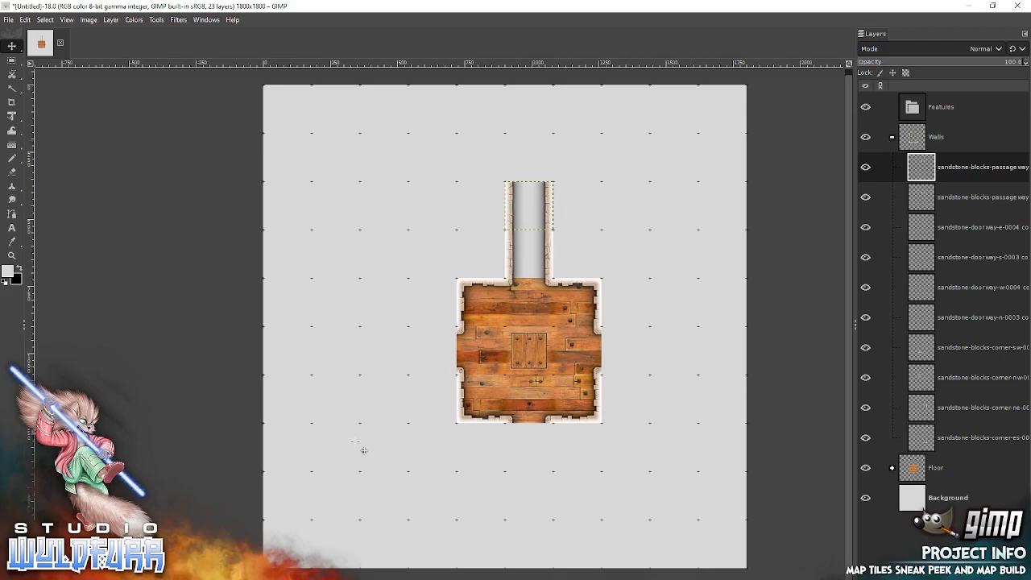
Add sandstone-blocks-passageway-ns-0008 copy.webp from File Explorer and snap it against the canvas's top edge, in line with the passageway, leaving a one-square gap.
key(alt+Tab)
drag(295, 316, 608, 219)
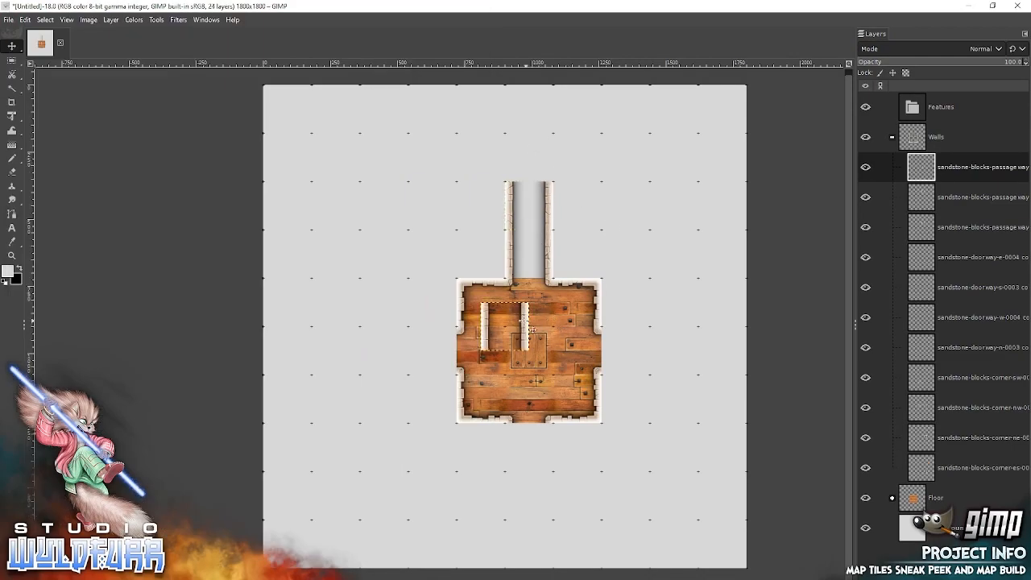
drag(534, 336, 543, 115)
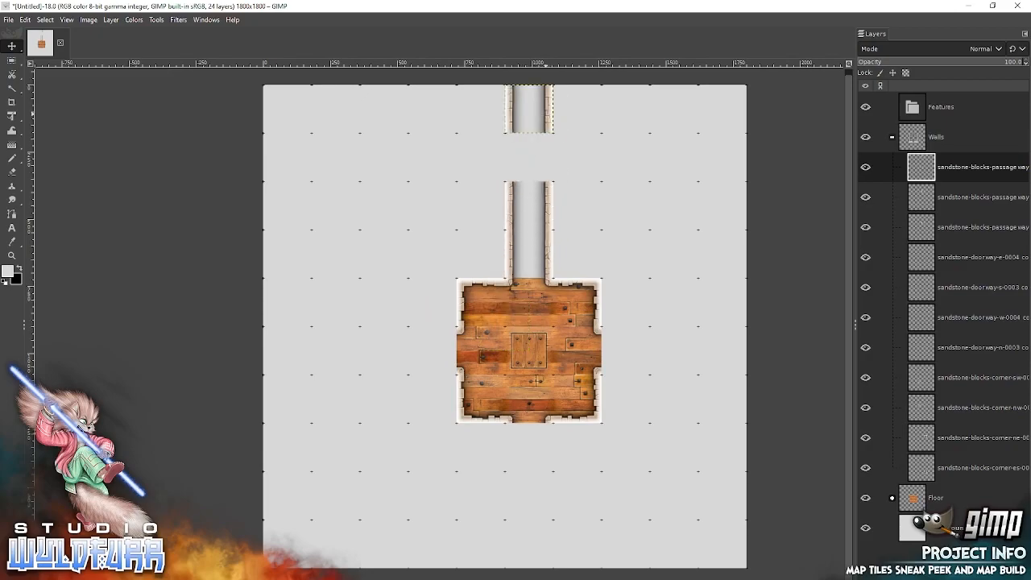
Add sandstone-glyphs-passageway-ew-0006 and ew-0007 from File Explorer, snapping one to the room's east doorway and the other against the canvas's right edge.
key(alt+Tab)
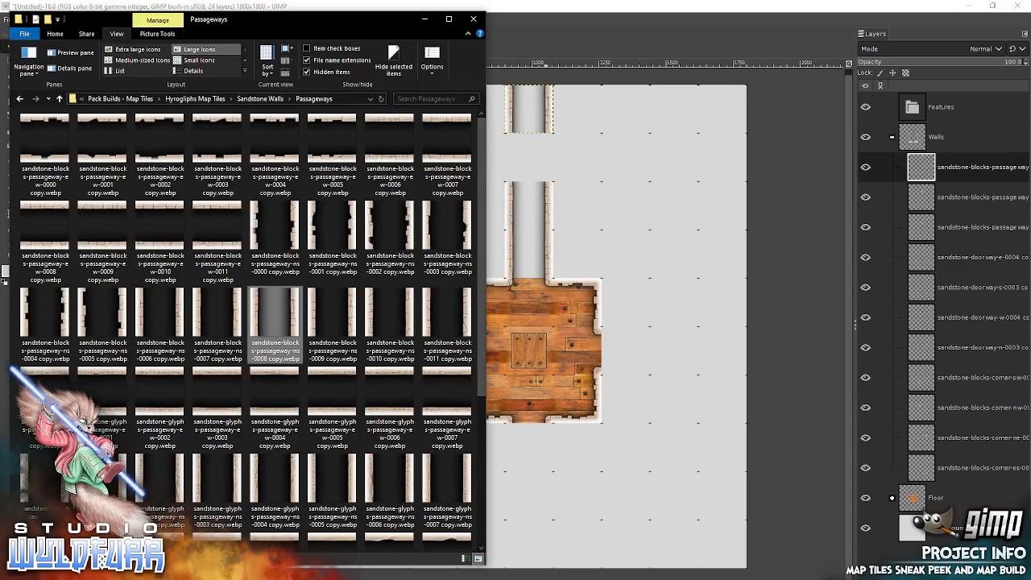
click(213, 121)
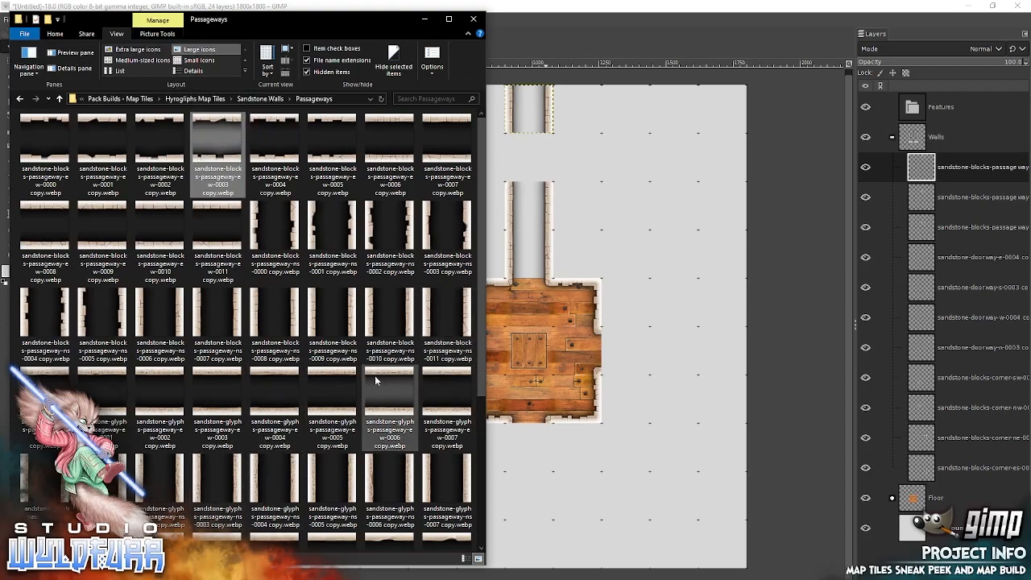
drag(378, 373, 638, 305)
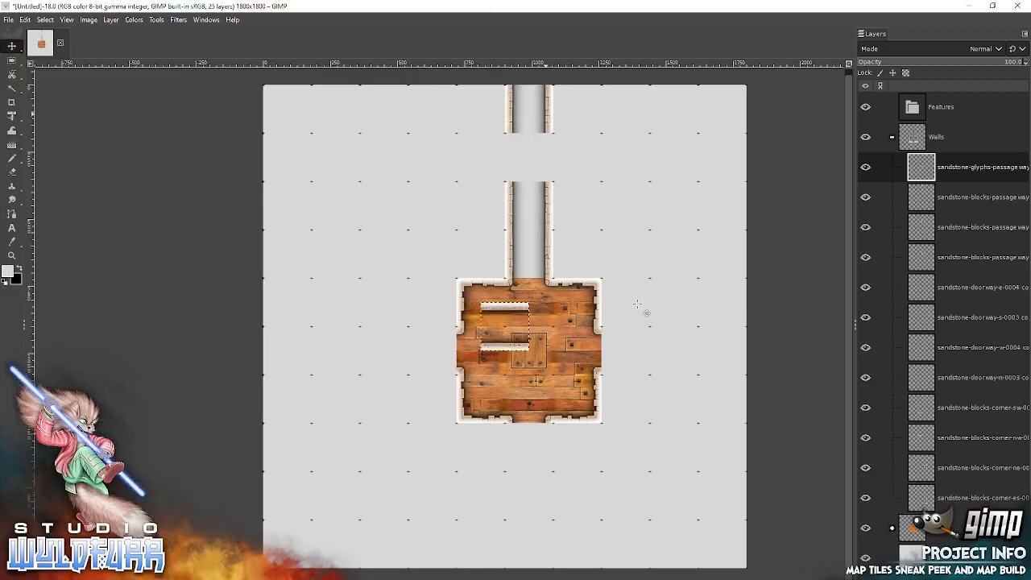
drag(504, 313, 626, 340)
key(alt+Tab)
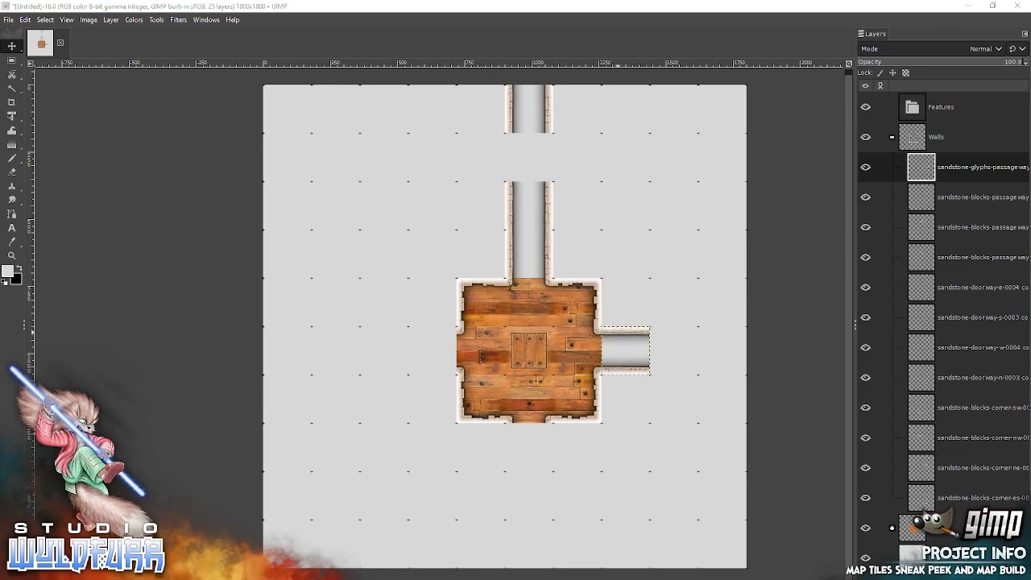
drag(444, 374, 693, 344)
drag(516, 312, 733, 339)
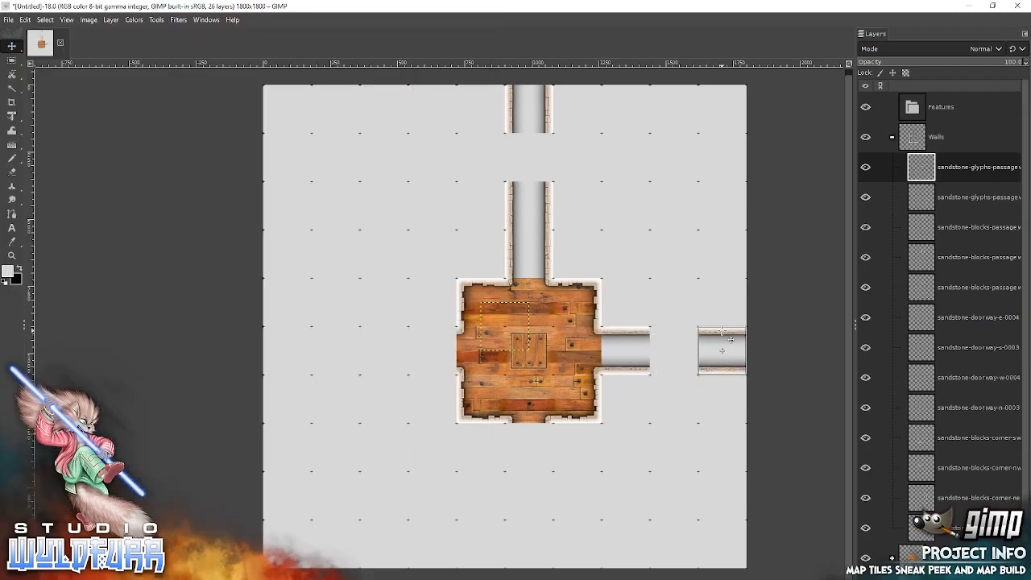
Add sandstone-glyphs-passageway-ew-0000 and ew-0001 from File Explorer, snapping the first to the west doorway and the second one empty square further west.
key(alt+Tab)
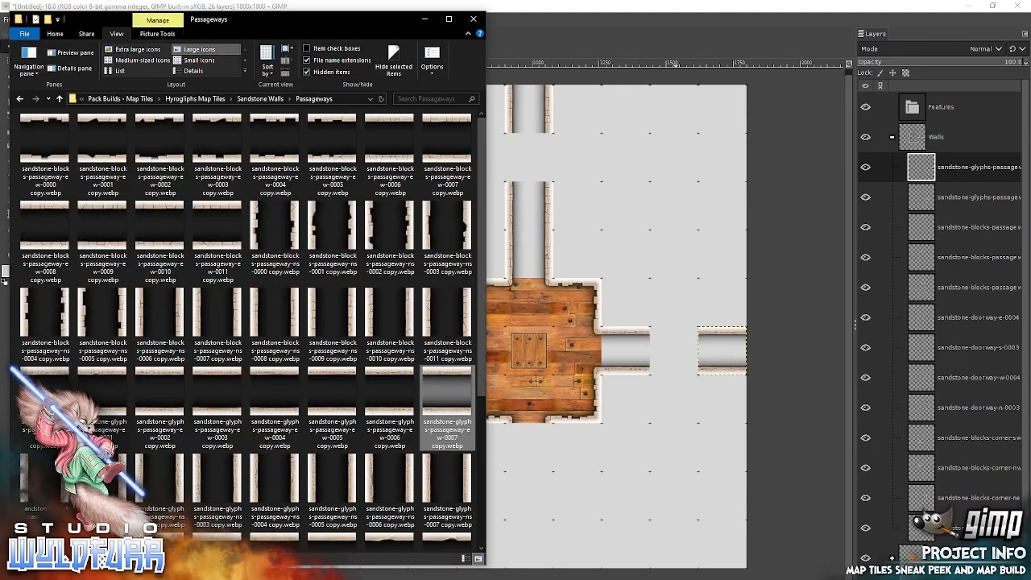
drag(46, 376, 447, 339)
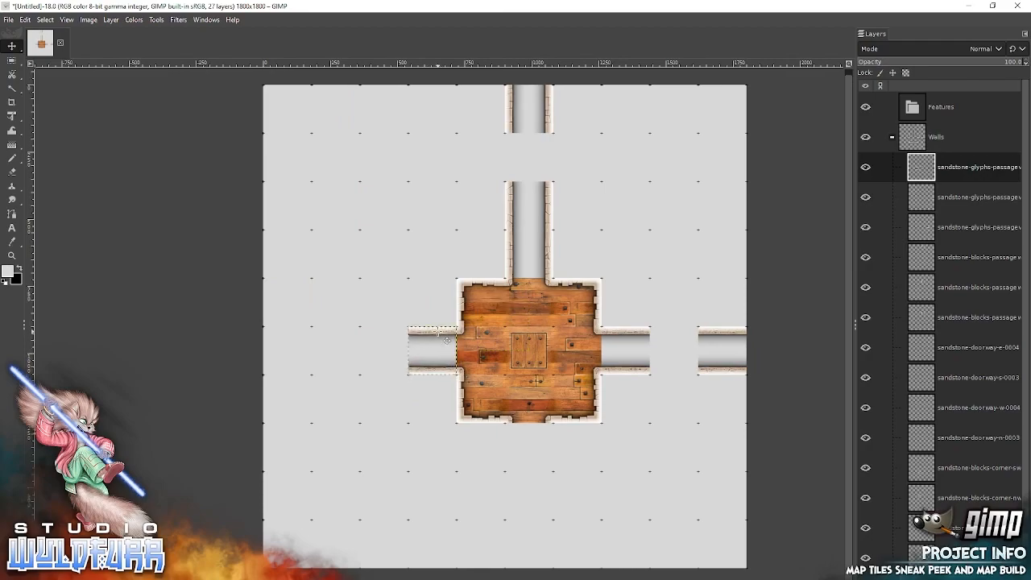
key(alt+Tab)
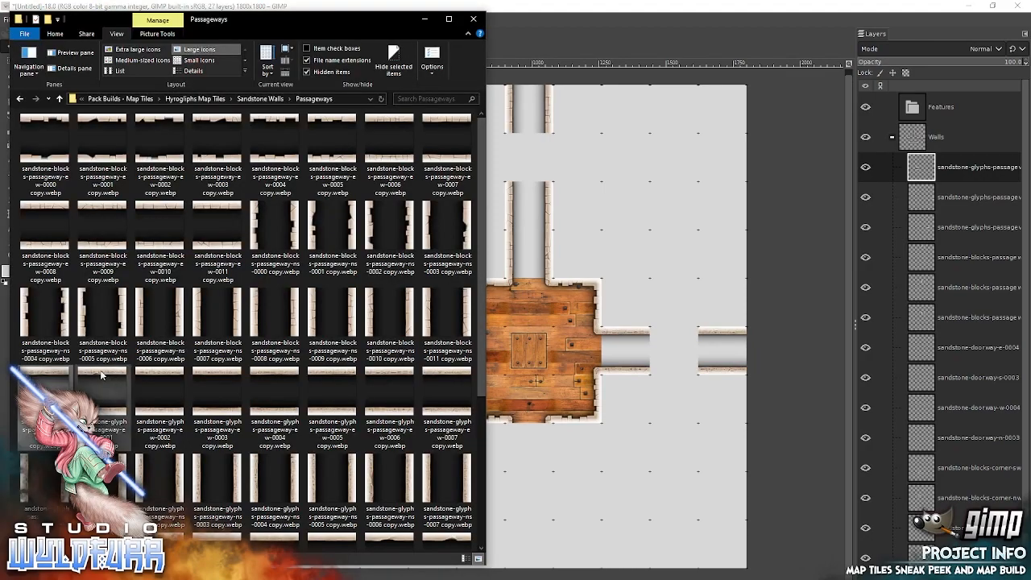
drag(95, 402, 312, 375)
drag(632, 282, 632, 282)
drag(524, 316, 358, 338)
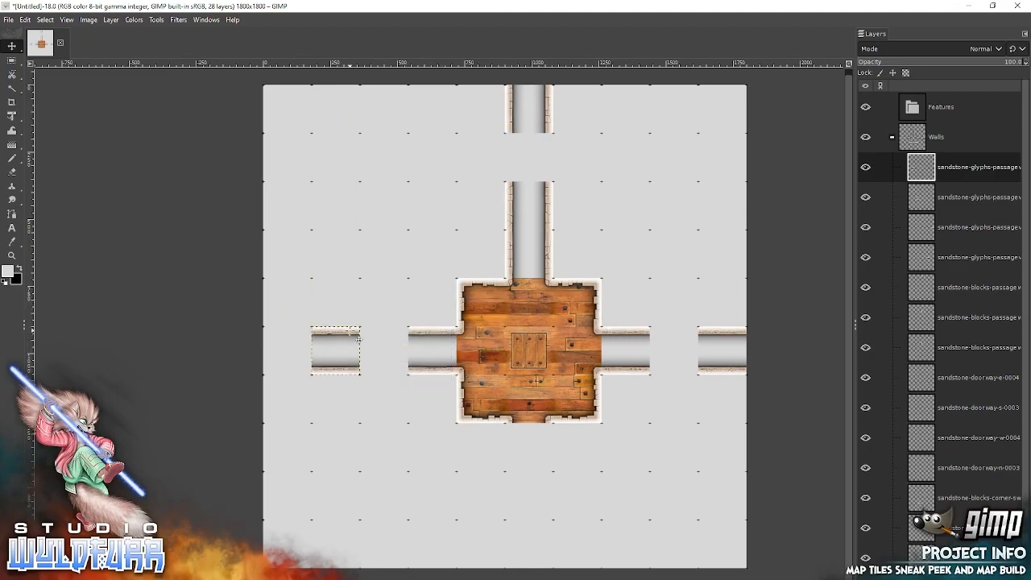
Add sandstone-glyphs-passageway-ew-0002 copy.webp from File Explorer and snap it against the canvas's left edge, joining the western passageway.
key(alt+Tab)
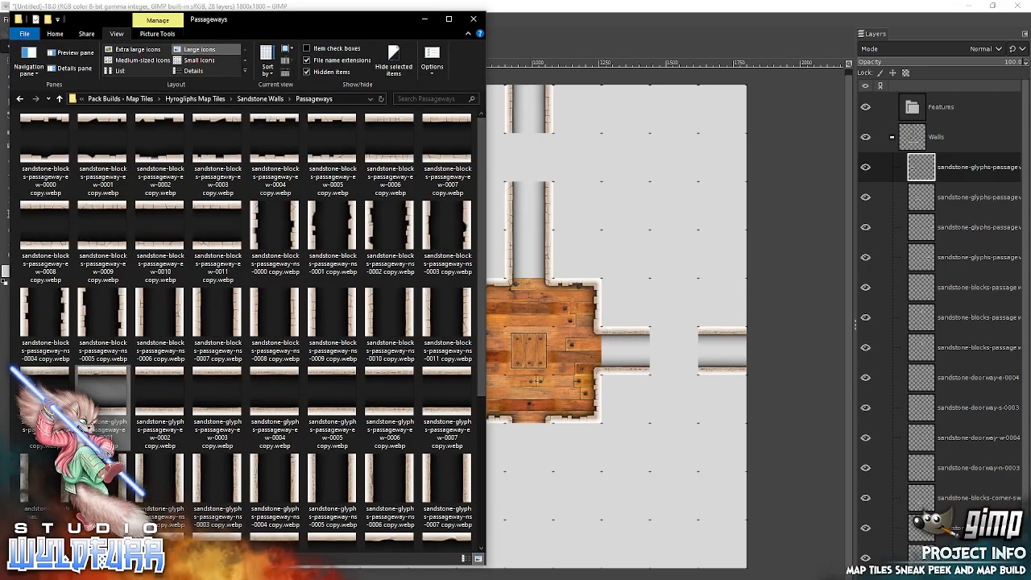
click(168, 376)
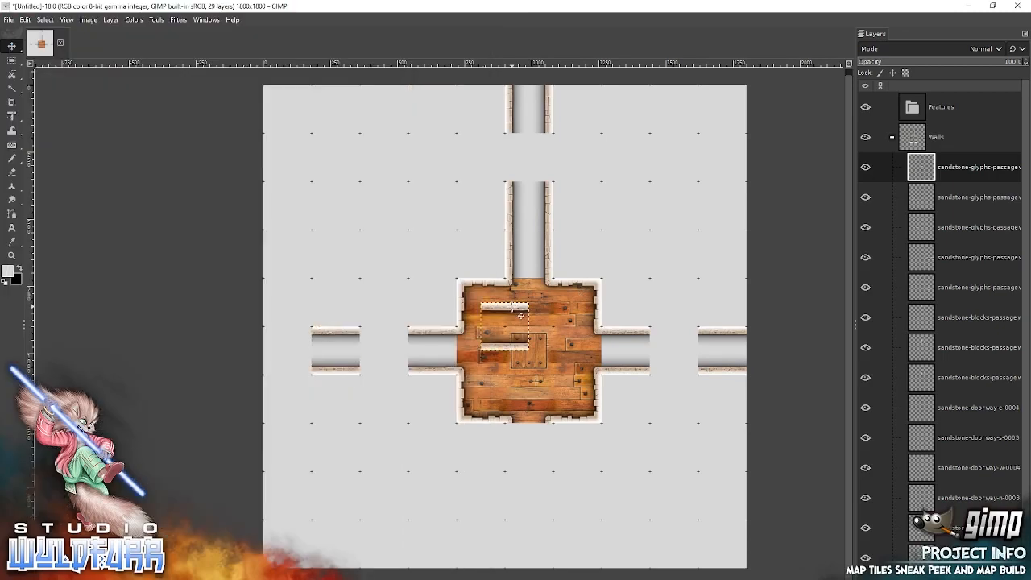
drag(511, 307, 298, 348)
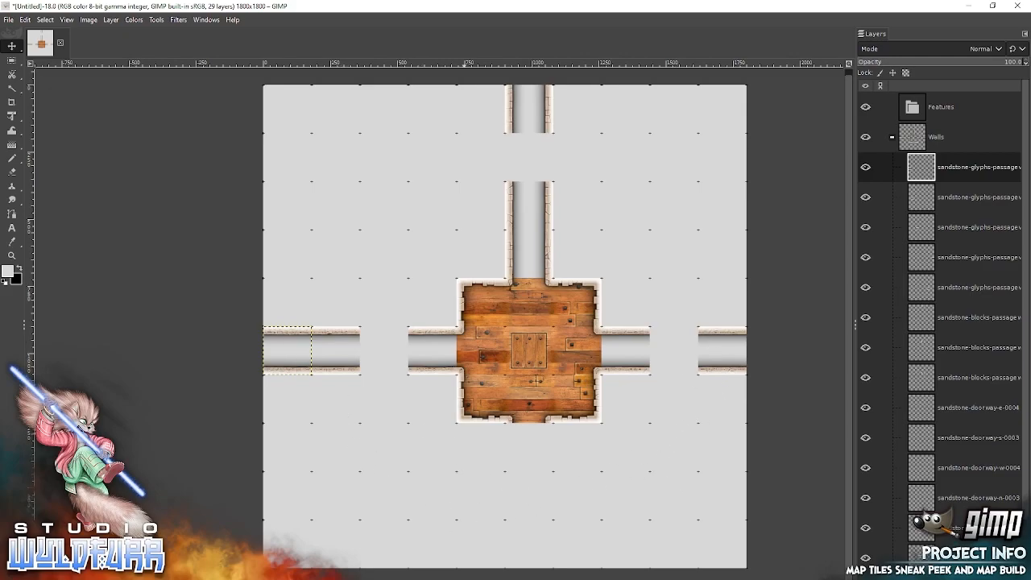
Add sandstone-blocks-corner-es-0004 from File Explorer's Sandstone Walls folder and snap it to the canvas's right edge in the third grid row.
click(248, 578)
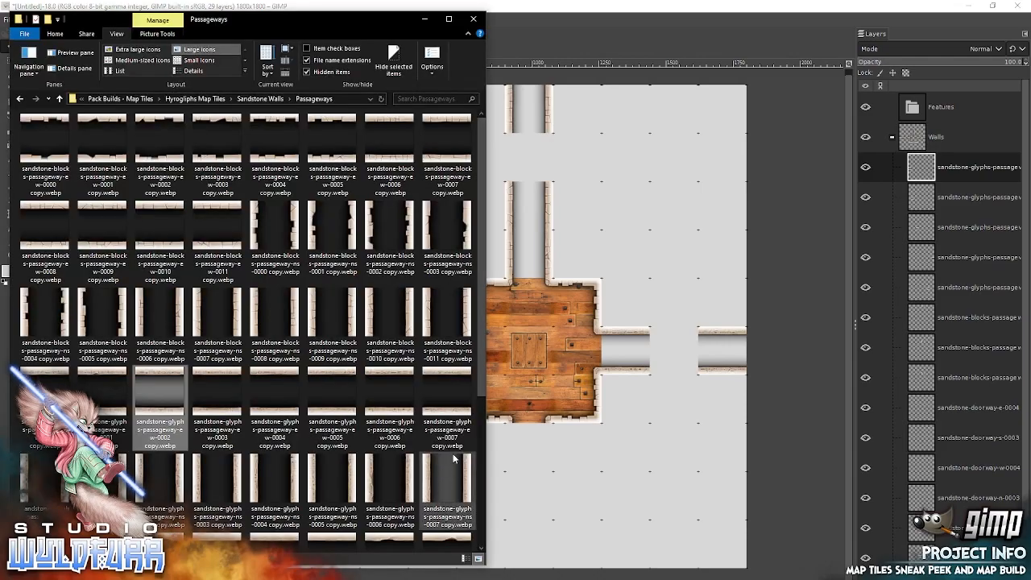
click(266, 98)
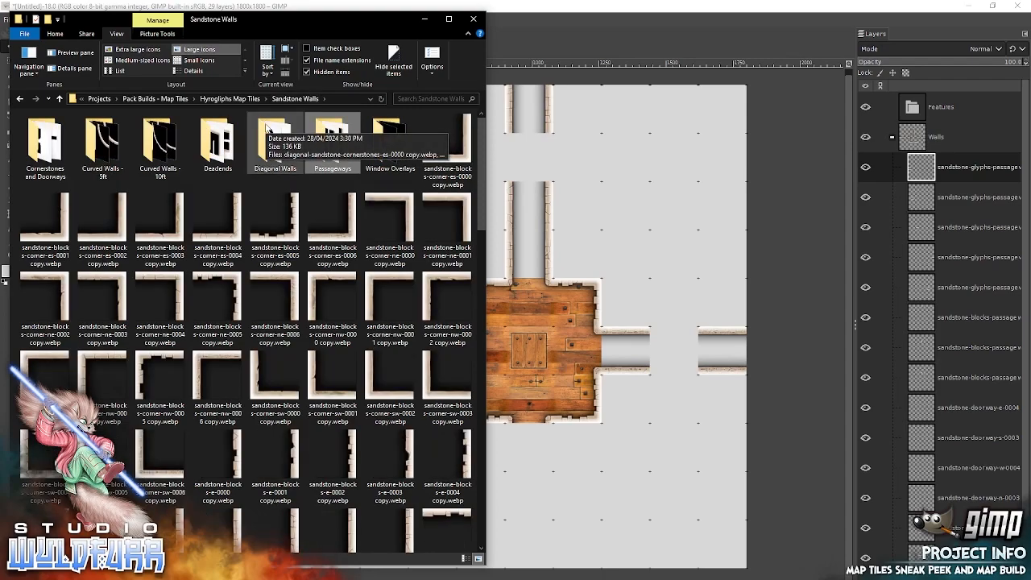
scroll(474, 267, down, 5)
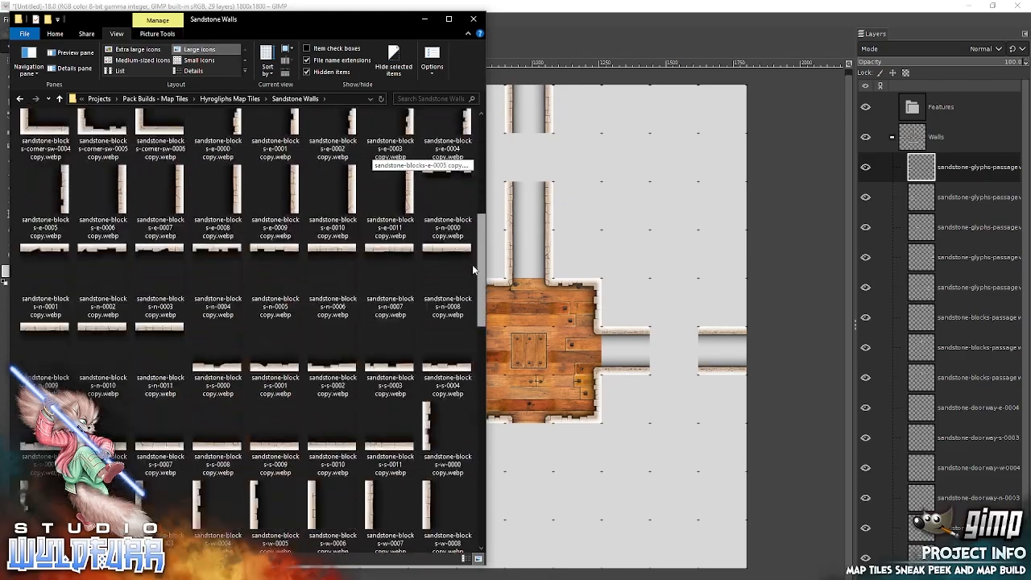
scroll(474, 267, down, 8)
drag(478, 396, 478, 133)
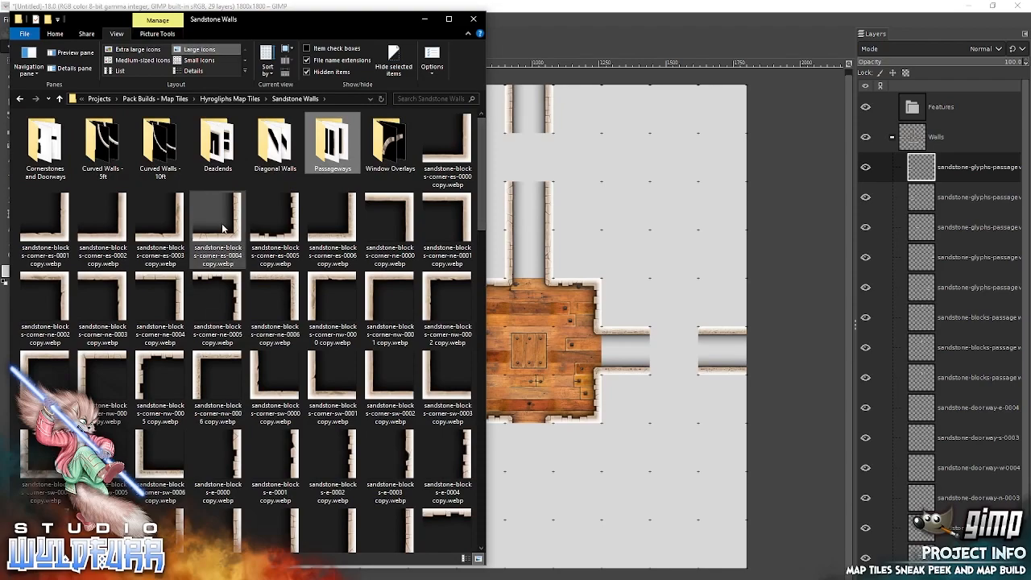
click(244, 251)
drag(244, 251, 621, 249)
drag(531, 351, 747, 232)
Add a sandstone-blocks south-west corner and corner-nw-0004 from File Explorer, snapping them beside the north passageway in the third and first grid rows.
key(alt+Tab)
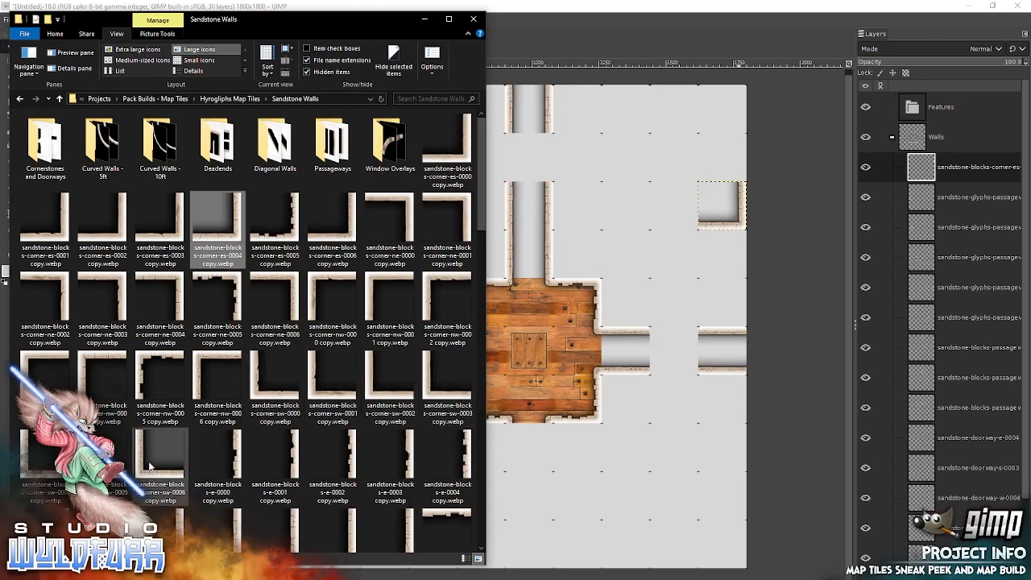
click(133, 420)
drag(133, 420, 658, 269)
drag(503, 353, 574, 232)
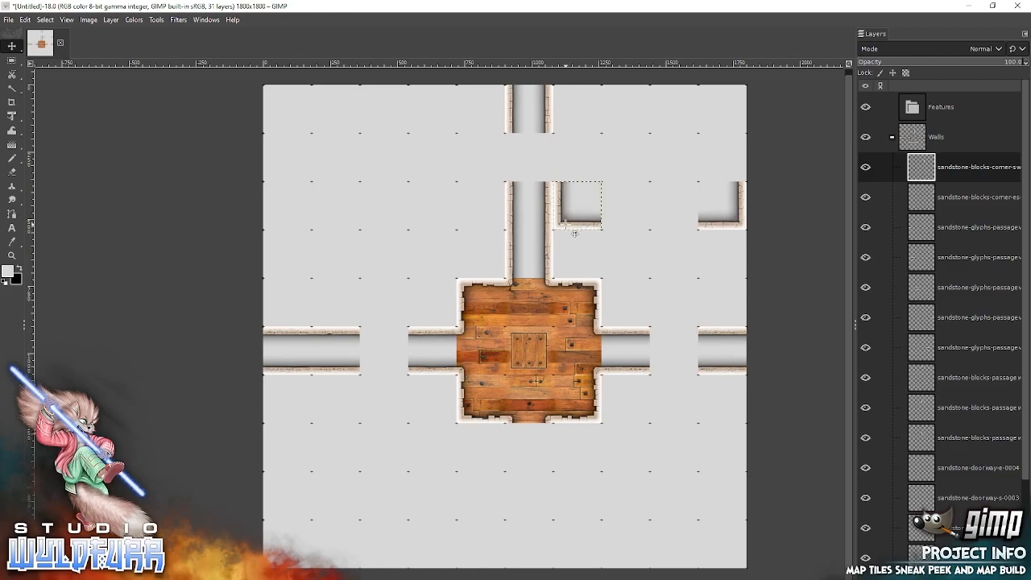
key(alt+Tab)
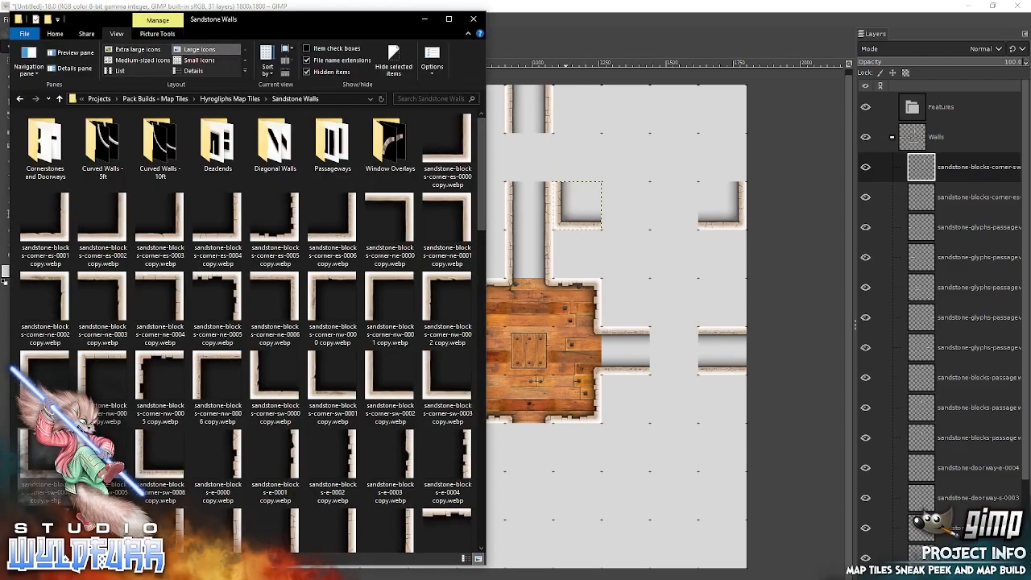
drag(524, 260, 594, 252)
drag(510, 315, 580, 100)
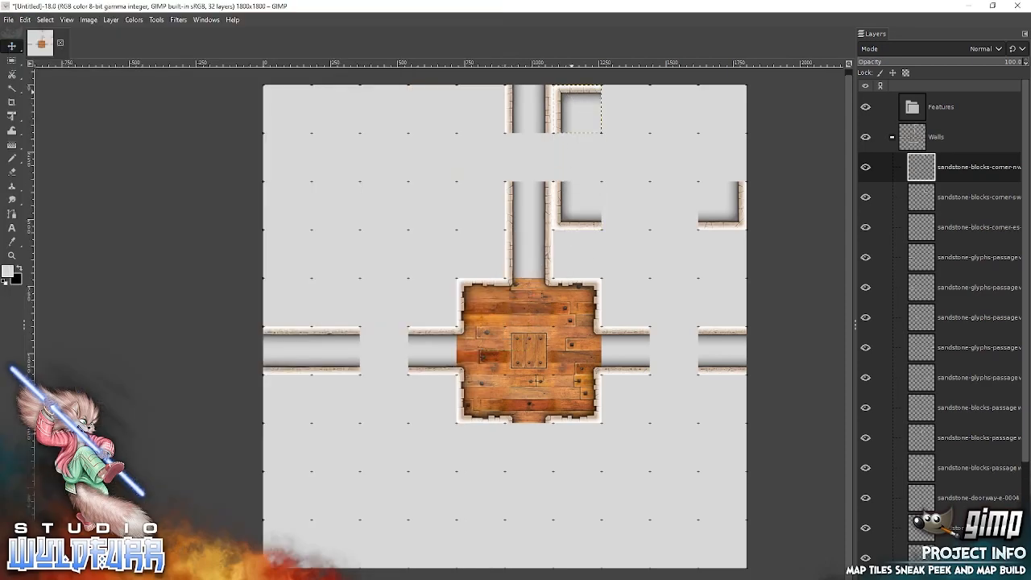
Add sandstone-blocks-corner-ne-0004 copy.webp from File Explorer and snap it into the canvas's upper-right corner.
key(alt+Tab)
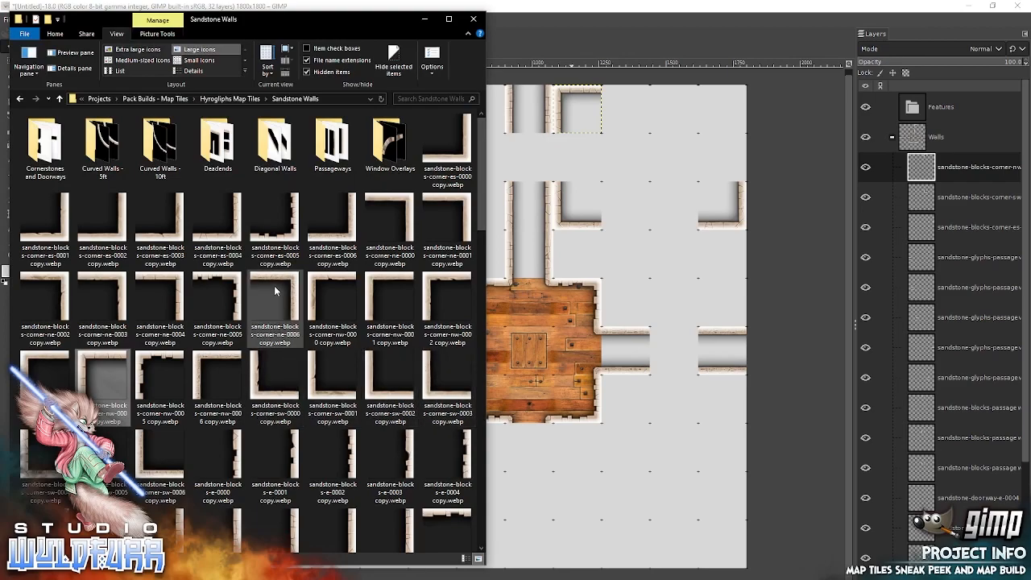
drag(153, 281, 634, 181)
drag(522, 310, 734, 94)
drag(745, 100, 746, 102)
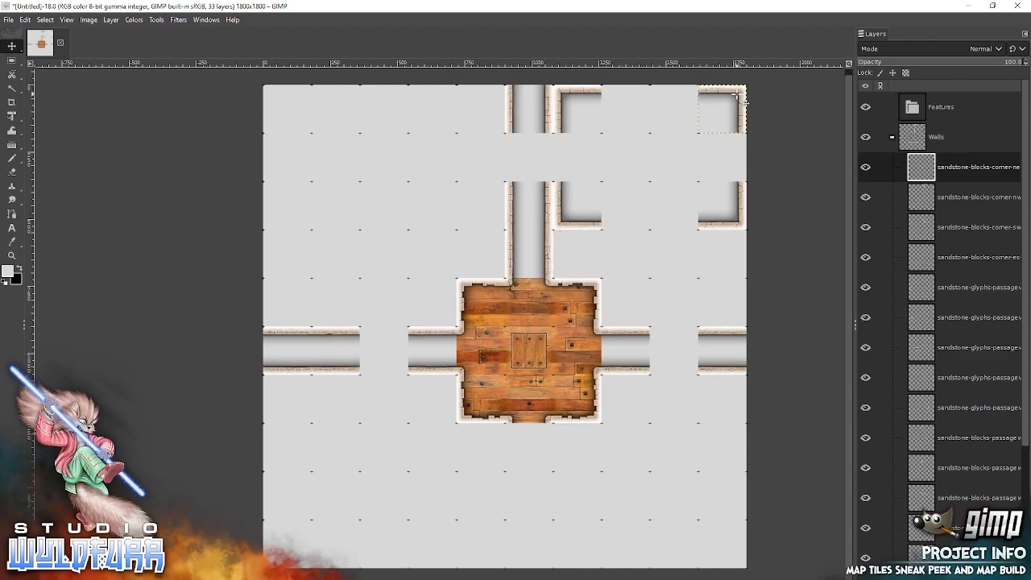
Add sandstone-blocks-n-0011 and n-0010 from File Explorer and snap them side by side between the new room's two upper corners.
key(alt+Tab)
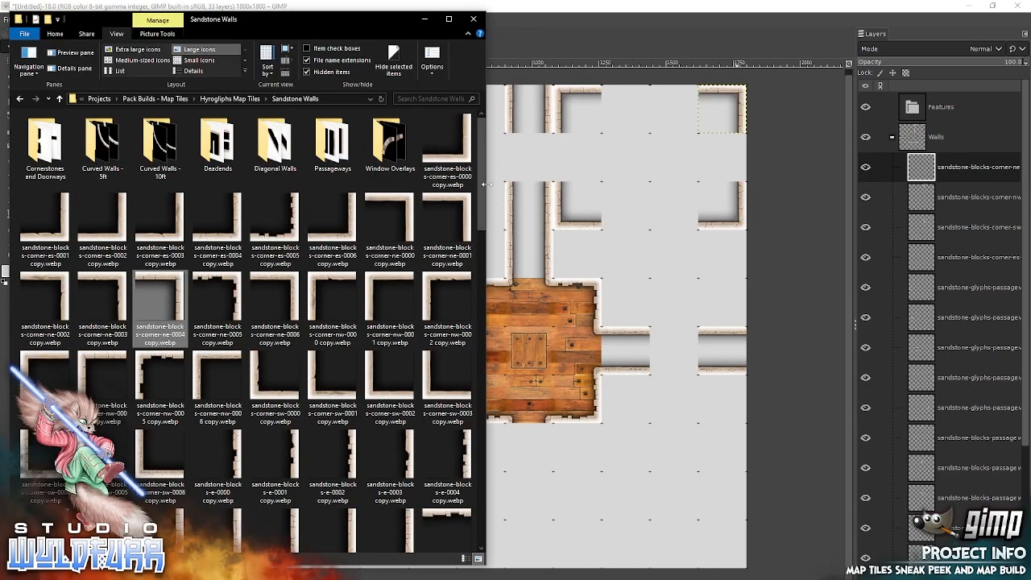
scroll(477, 233, down, 5)
drag(472, 279, 473, 277)
drag(160, 307, 633, 203)
drag(513, 319, 633, 100)
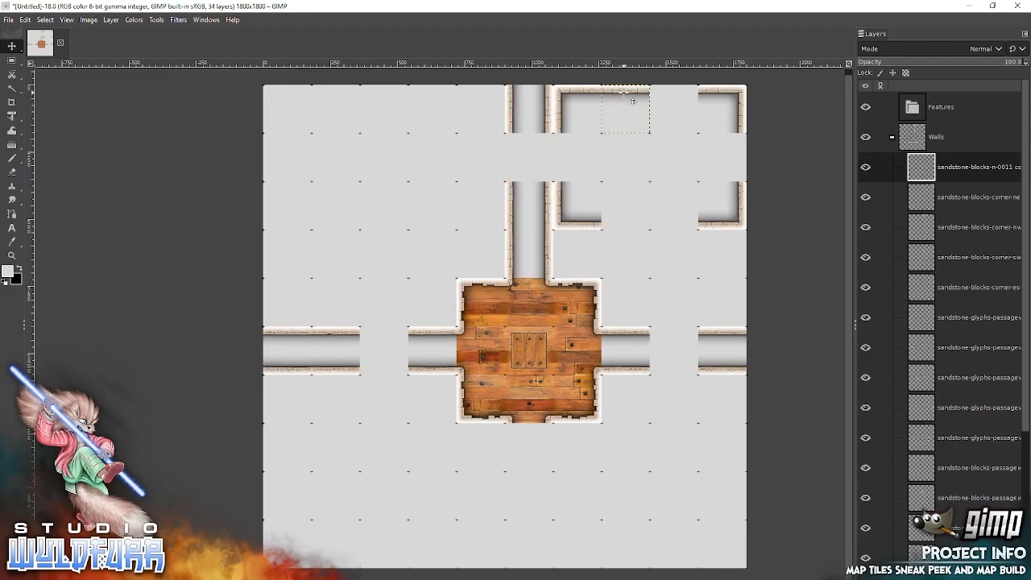
key(alt+Tab)
drag(105, 314, 621, 231)
drag(519, 311, 687, 94)
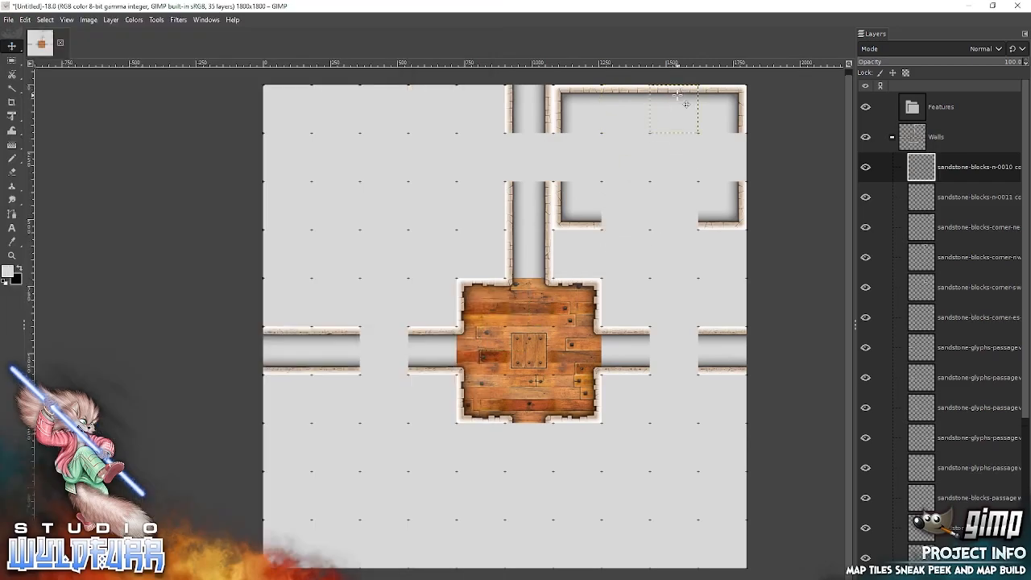
Add sandstone-blocks-e-0011 copy.webp from File Explorer and snap it between the new room's two eastern corners.
key(alt+Tab)
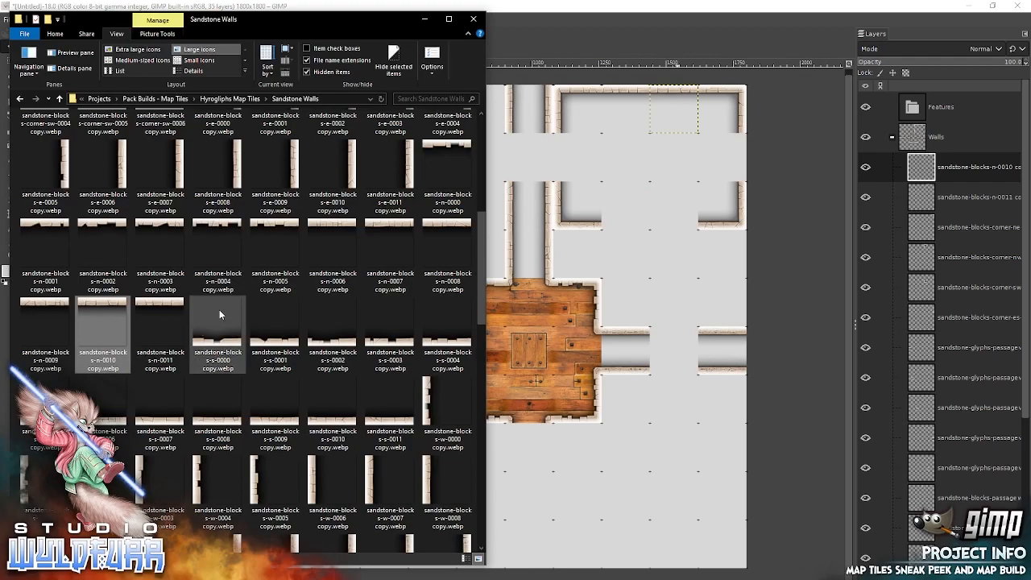
click(408, 169)
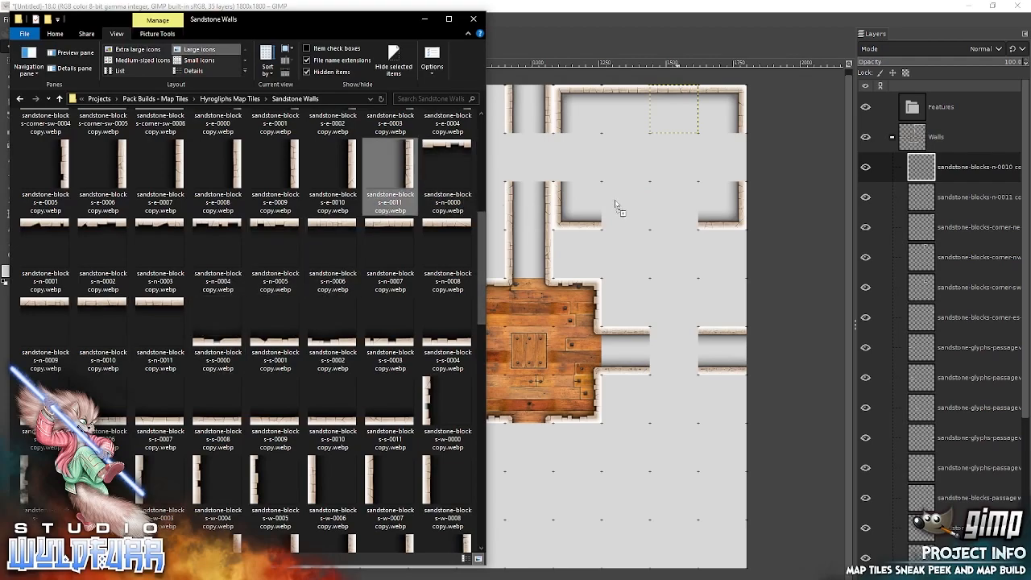
drag(617, 206, 615, 208)
drag(537, 338, 749, 168)
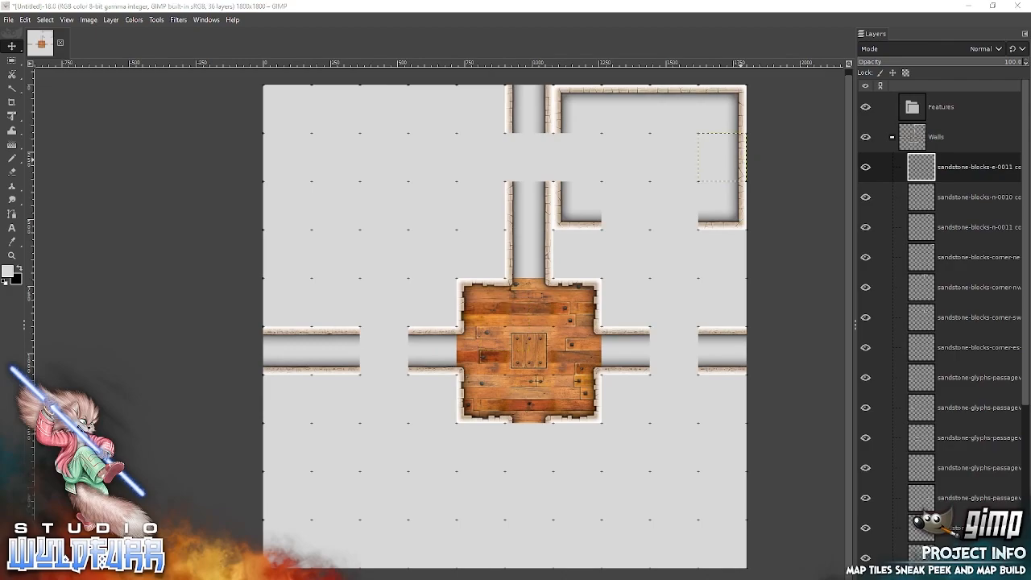
Add sandstone-blocks-s-0007 and s-0006 from File Explorer and snap them side by side between the new room's two lower corners.
key(alt+Tab)
drag(157, 423, 646, 227)
drag(512, 346, 633, 231)
key(alt+Tab)
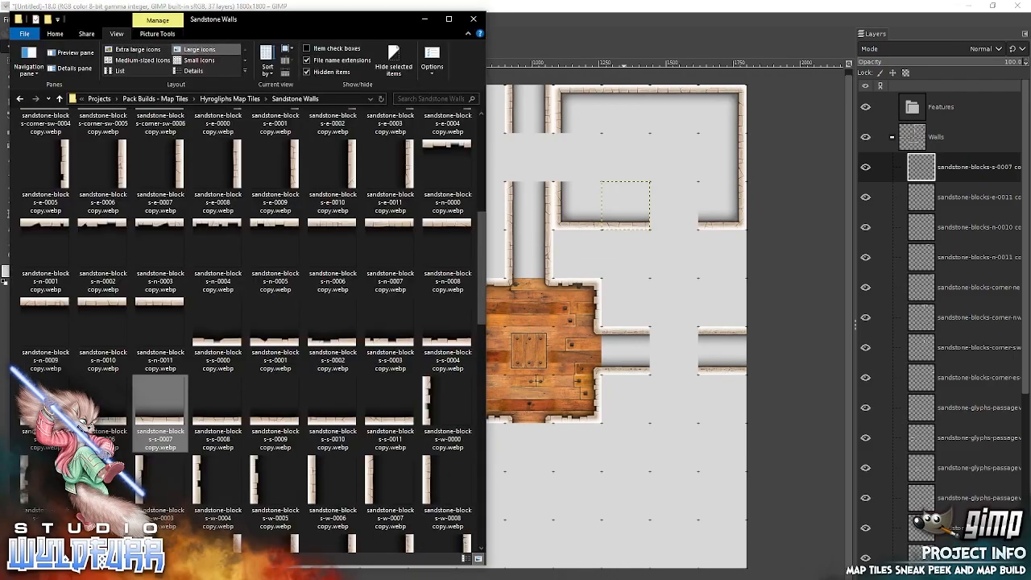
drag(100, 410, 649, 264)
drag(523, 352, 686, 234)
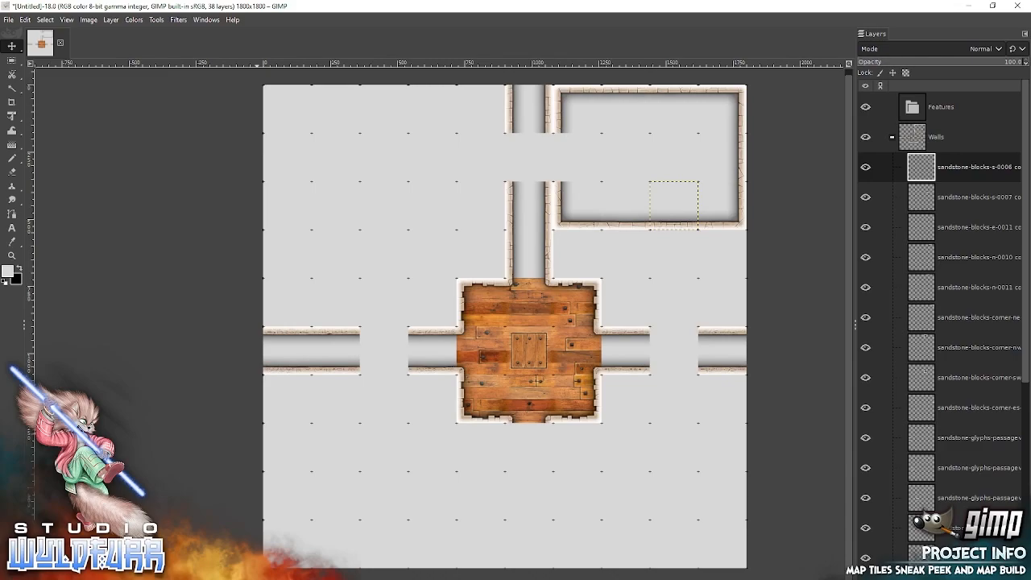
Add sandstone-doorway-w-0002 from File Explorer's Cornerstones and Doorways folder and snap it into the gap in the new room's west wall.
key(alt+Tab)
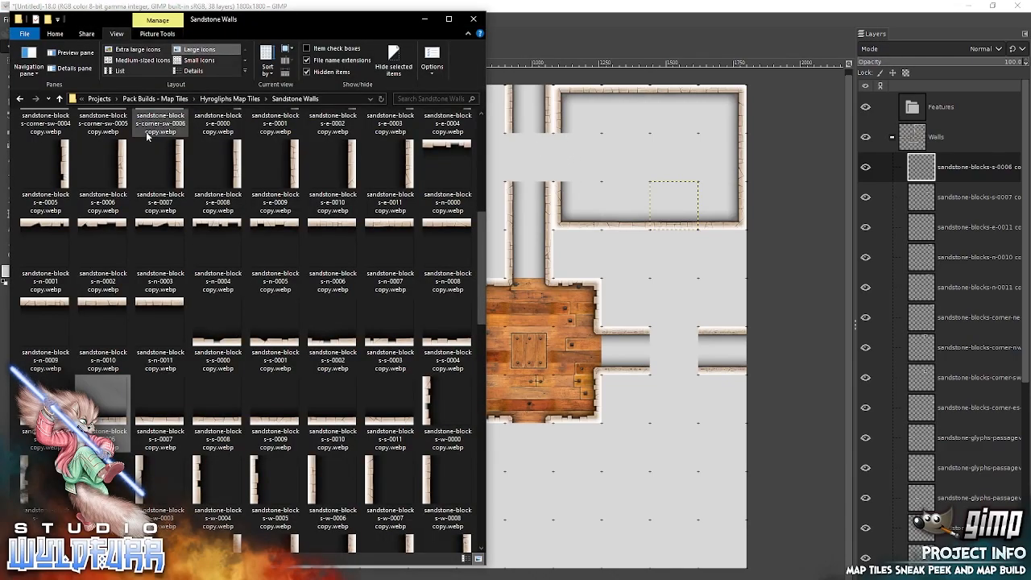
scroll(483, 139, up, 5)
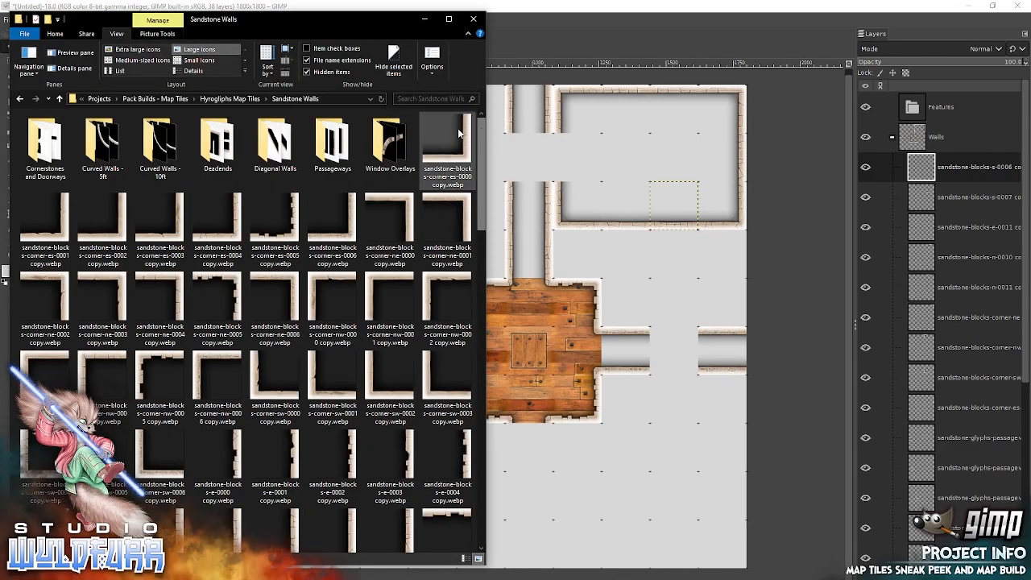
double_click(37, 142)
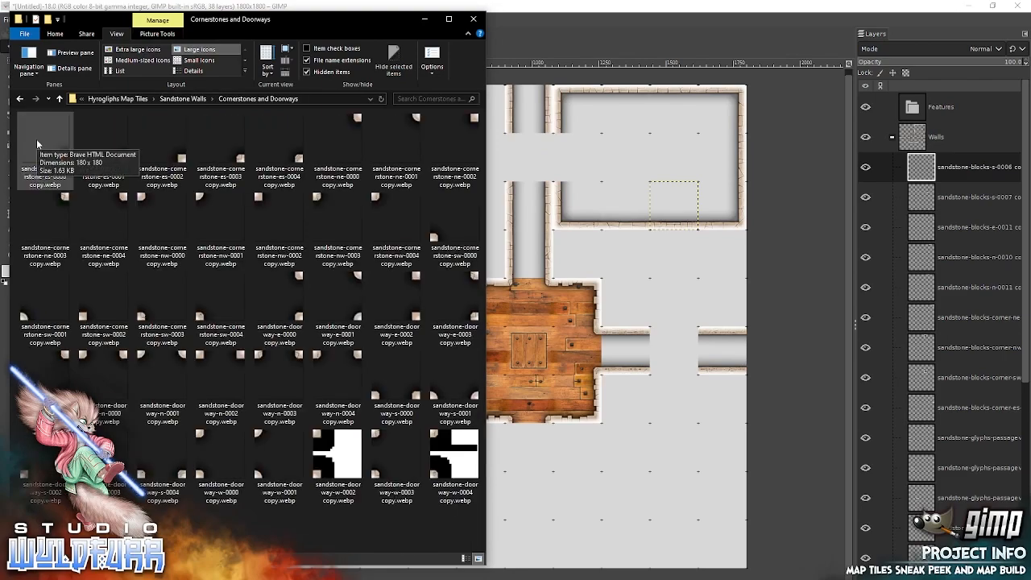
drag(318, 444, 564, 274)
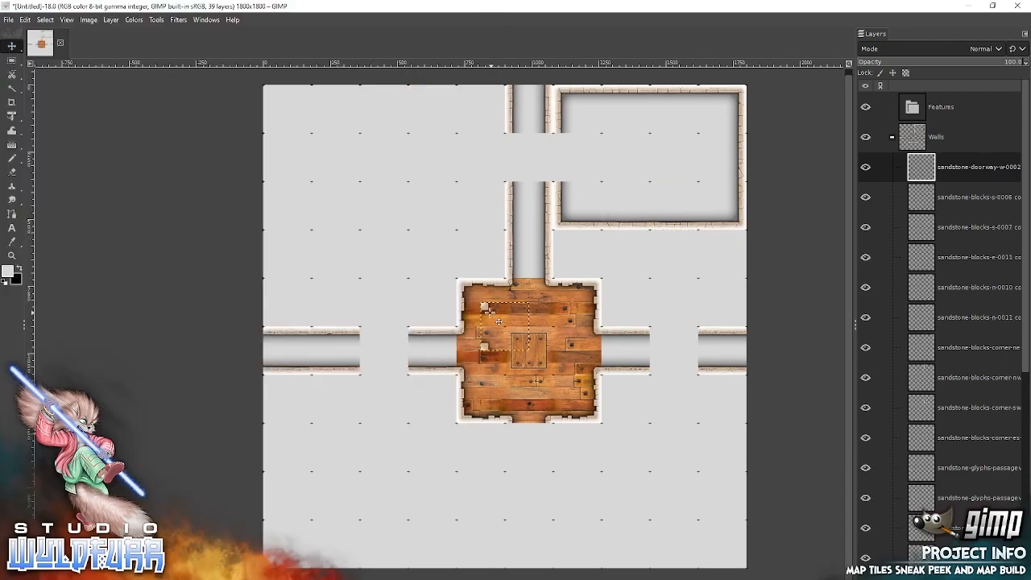
drag(488, 311, 551, 145)
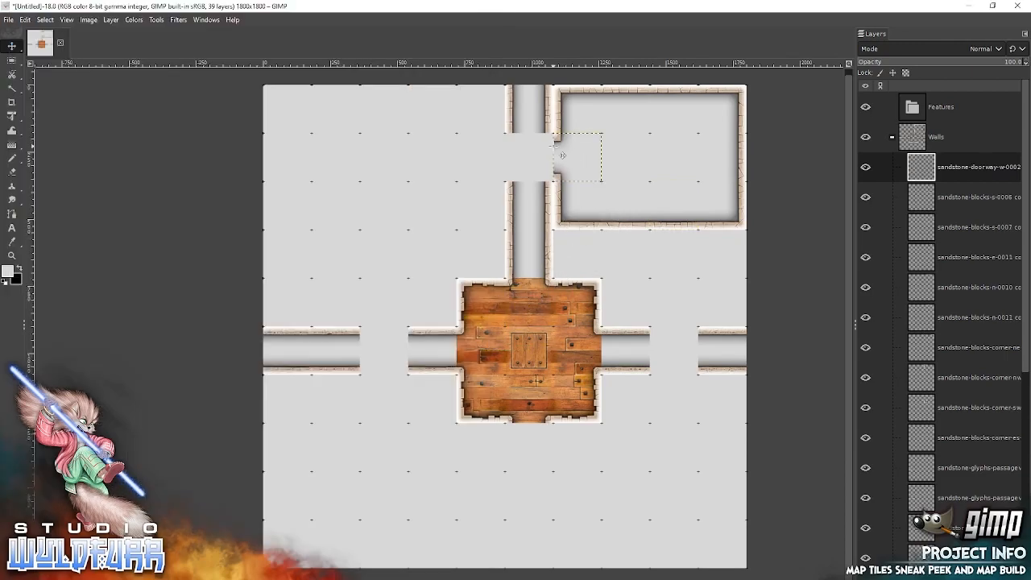
key(alt+Tab)
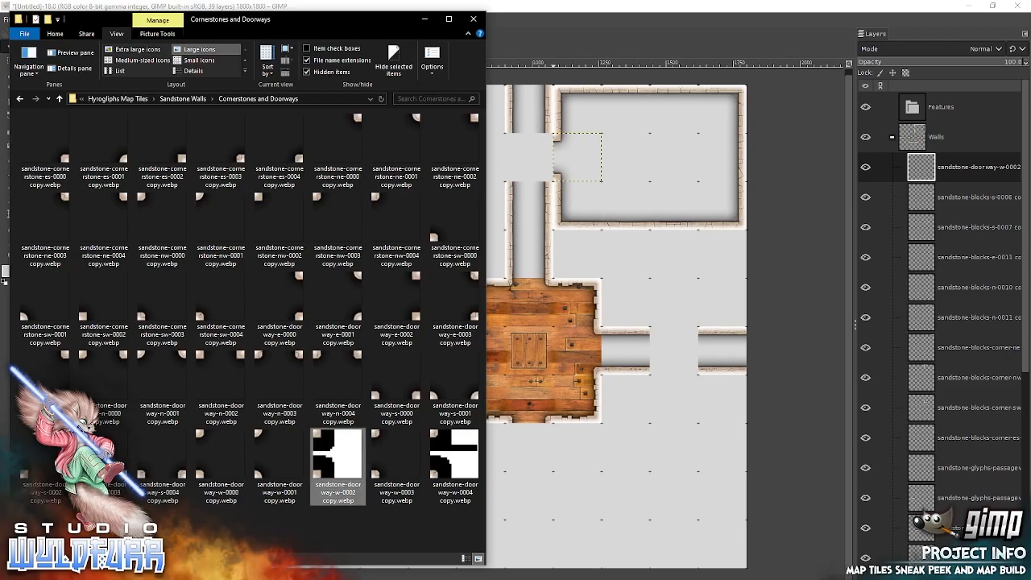
Add sandstone-doorway-e-0002 copy.webp from File Explorer and snap it into the corridor cell facing the new room's west doorway.
click(416, 281)
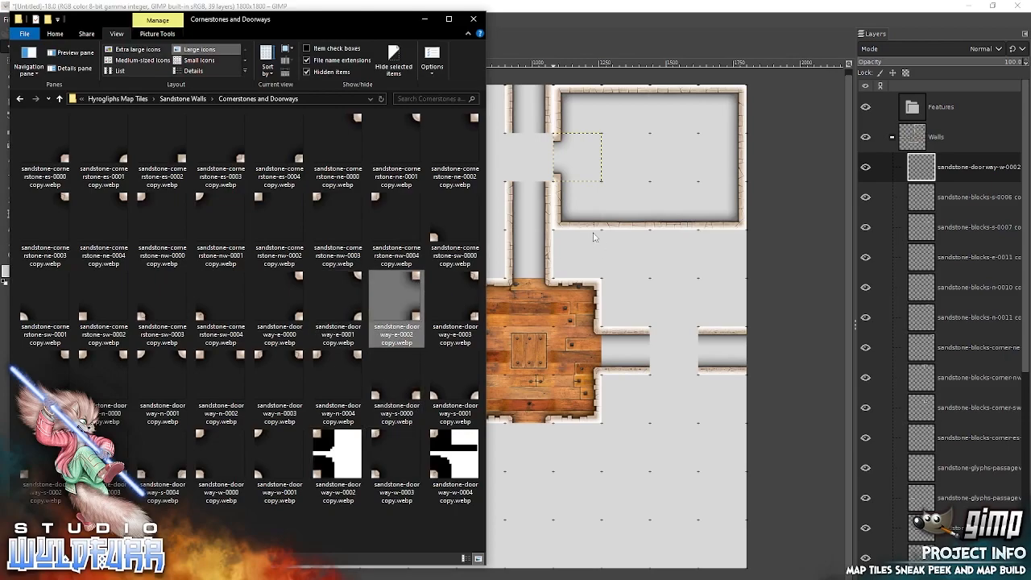
drag(597, 240, 598, 239)
drag(526, 308, 556, 148)
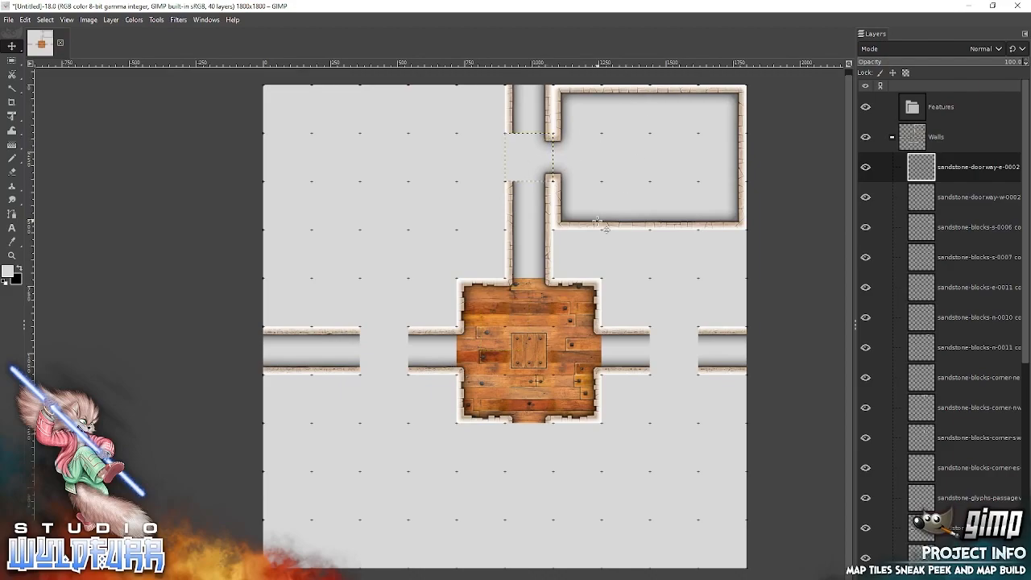
Collapse the Walls group, expand the Floor group and make its uppermost layer, wooden-floor-0017, active.
click(892, 139)
click(892, 167)
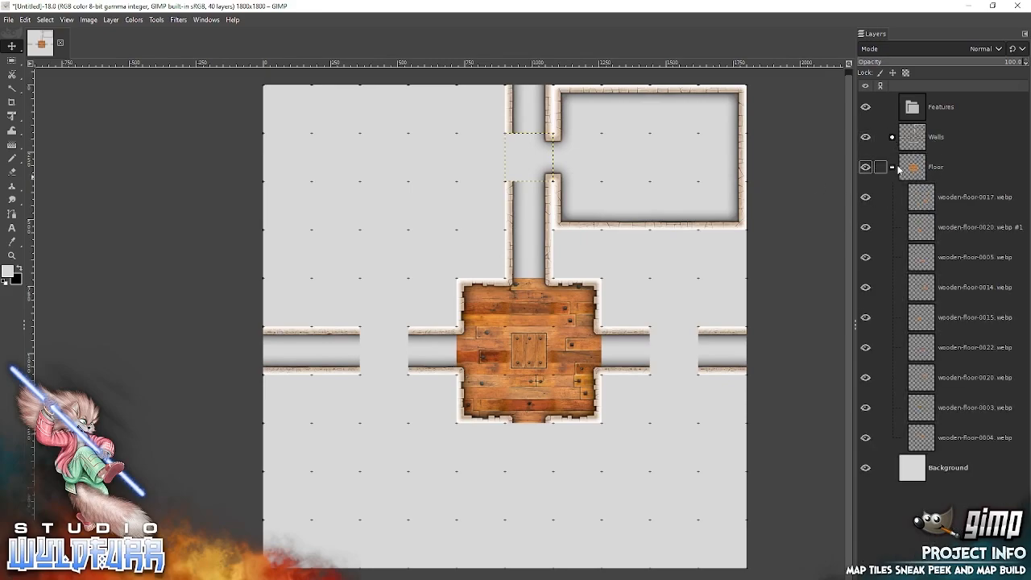
click(934, 206)
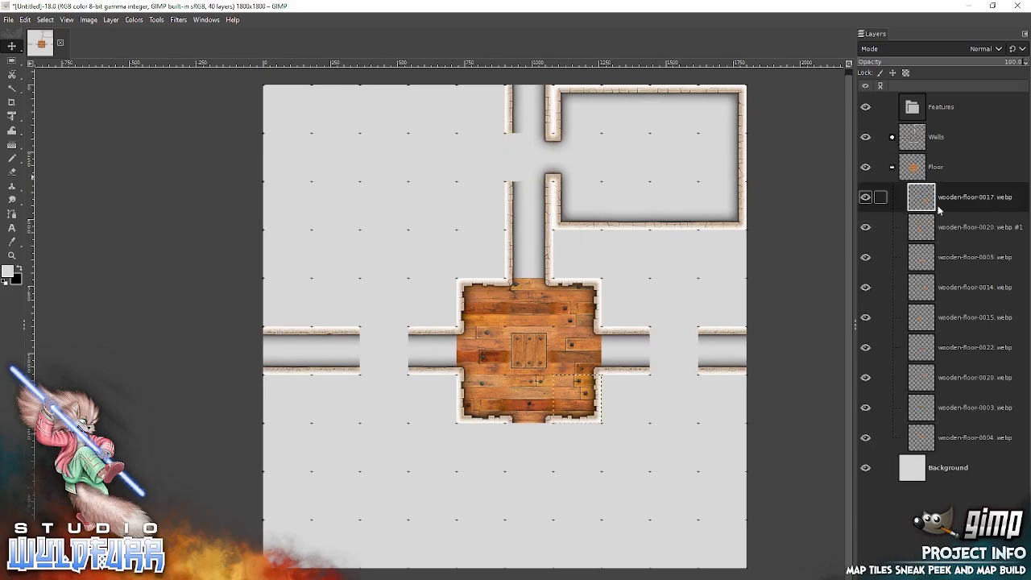
Add wooden-floor-0021 and wooden-floor-0020 from File Explorer's Wooden Floor folder and snap them into the two corridor cells directly north of the central room.
key(alt+Tab)
click(185, 99)
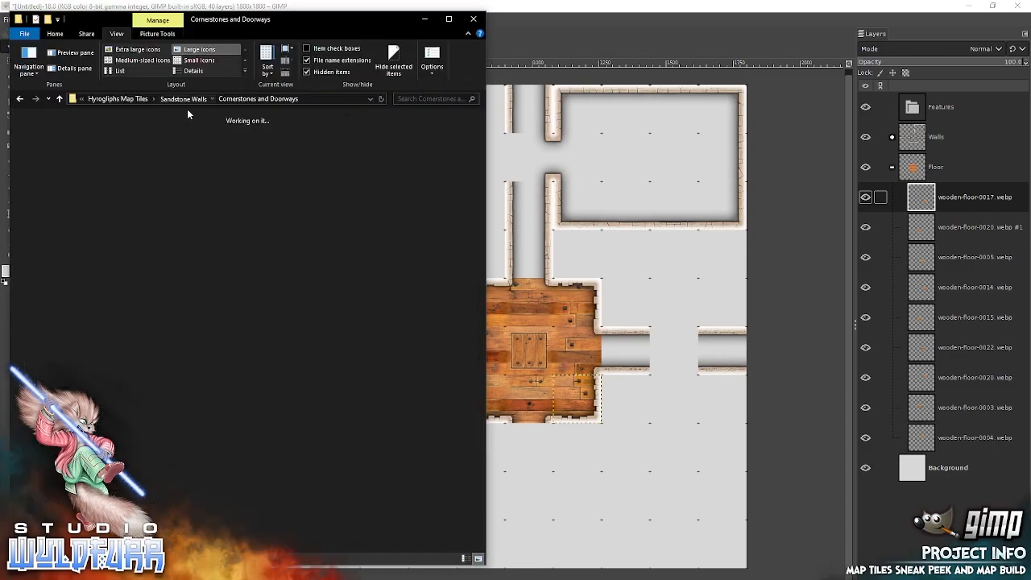
click(227, 99)
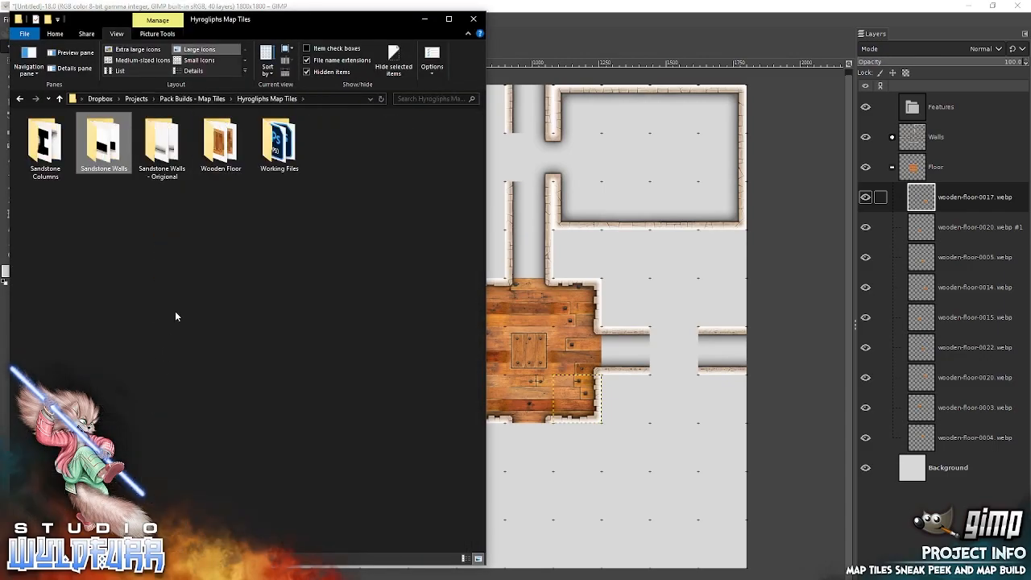
click(222, 145)
double_click(216, 159)
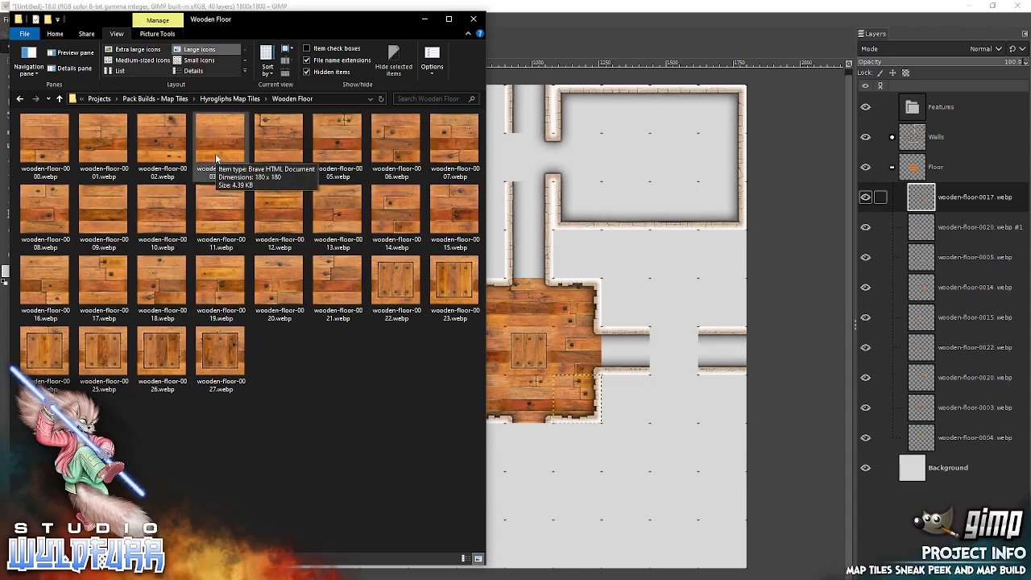
drag(335, 277, 616, 298)
drag(579, 396, 535, 251)
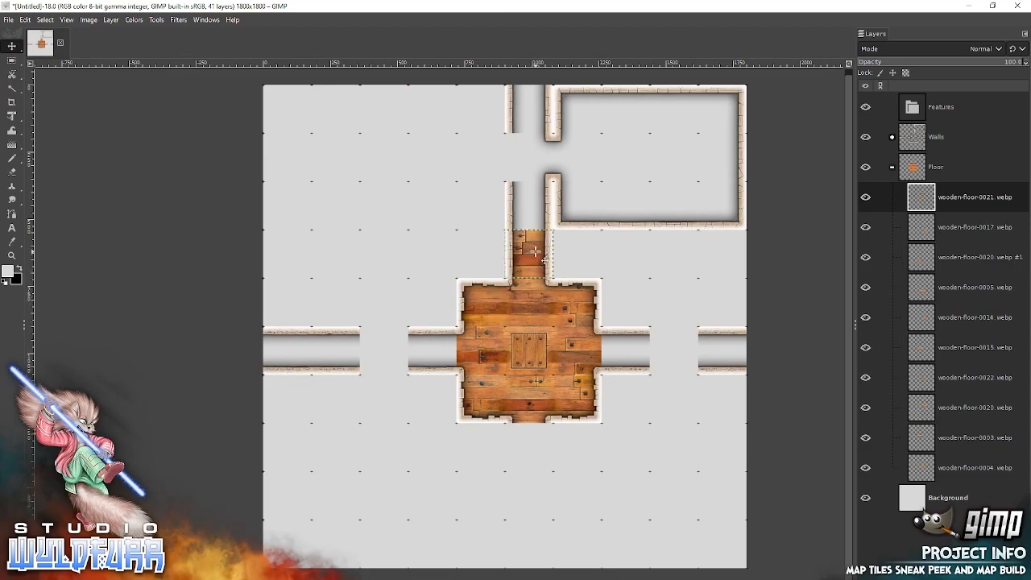
key(alt+Tab)
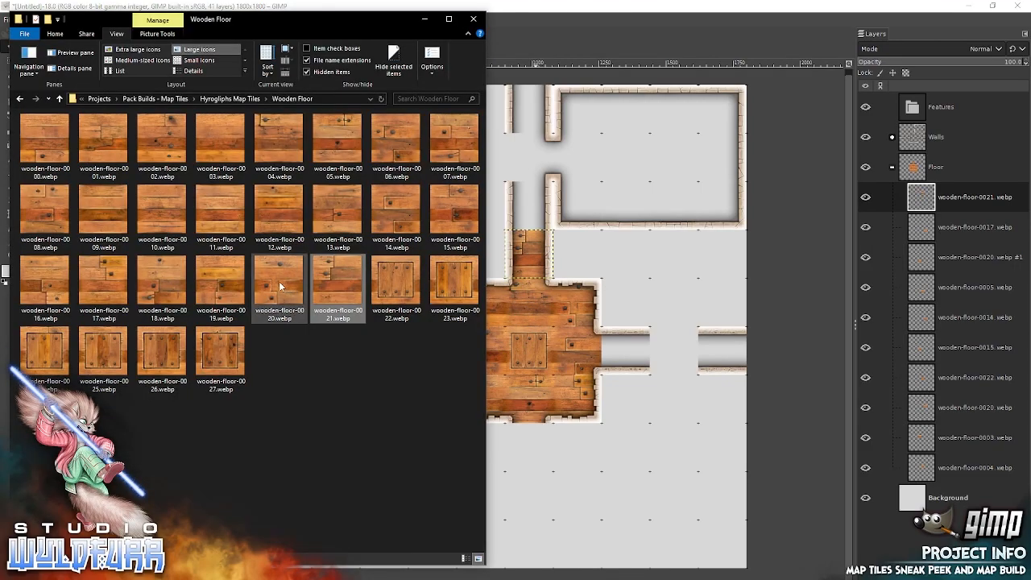
drag(465, 313, 581, 287)
drag(503, 333, 525, 212)
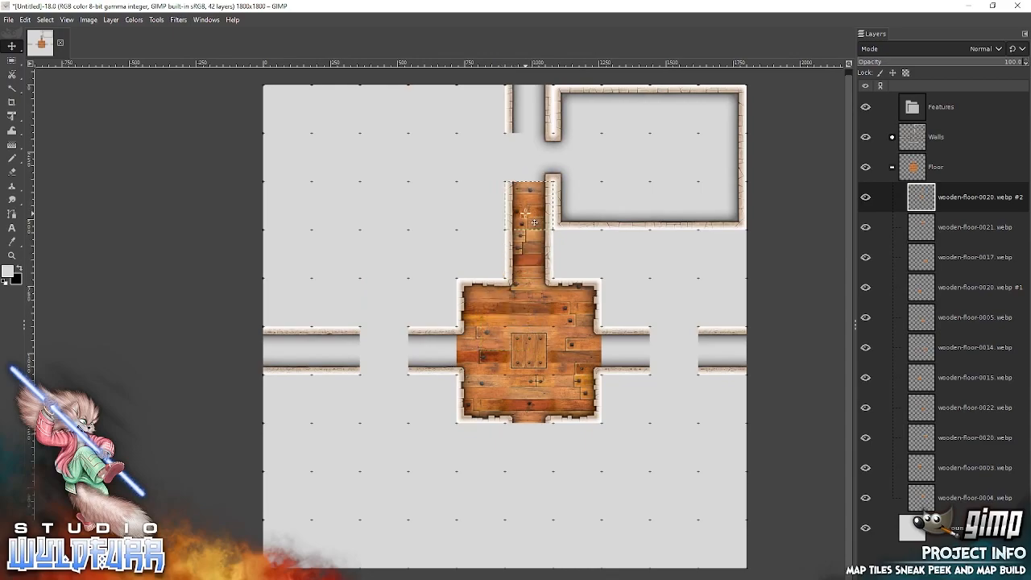
Add wooden-floor-0025 and wooden-floor-0011 from File Explorer, snapping 0025 into the corridor cell beside the doorway and 0011 into the northernmost corridor cell.
key(alt+Tab)
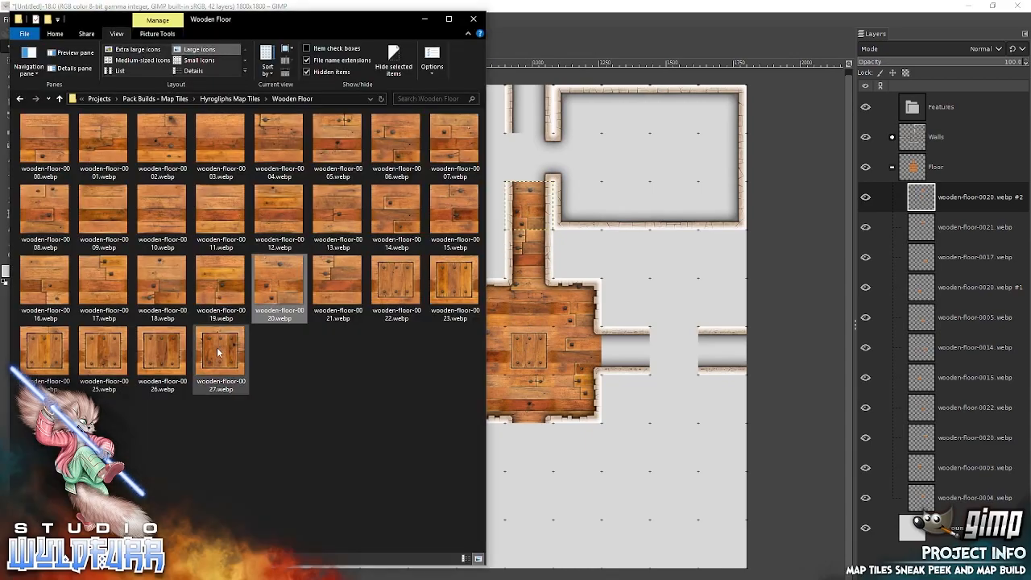
click(106, 354)
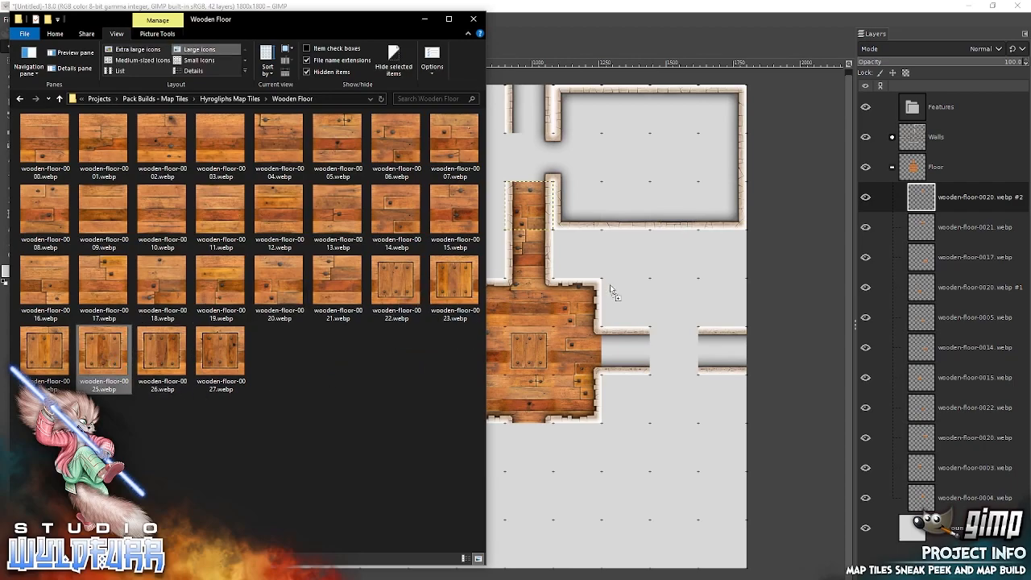
drag(609, 291, 612, 294)
drag(515, 326, 542, 145)
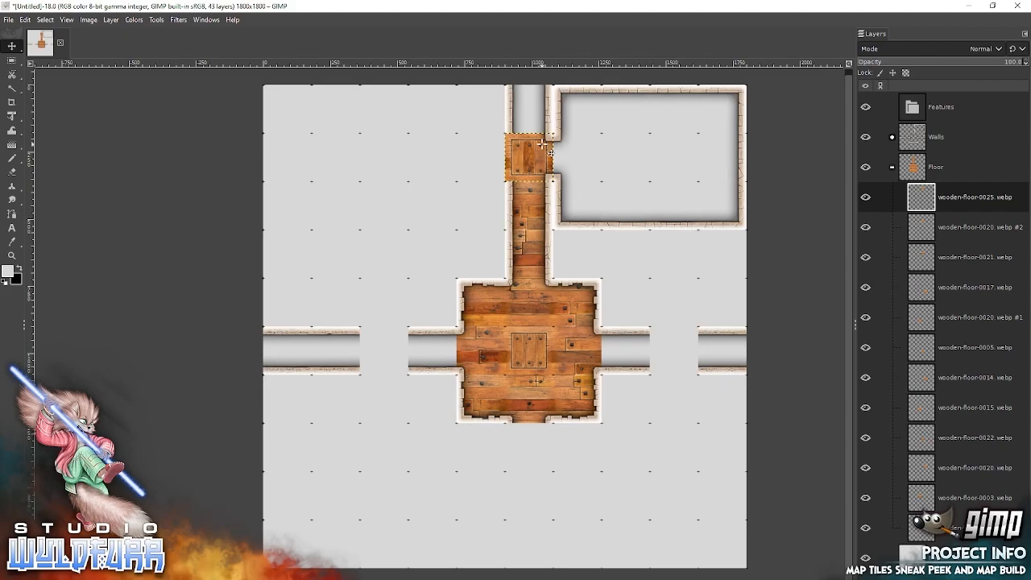
key(alt+Tab)
drag(220, 211, 578, 215)
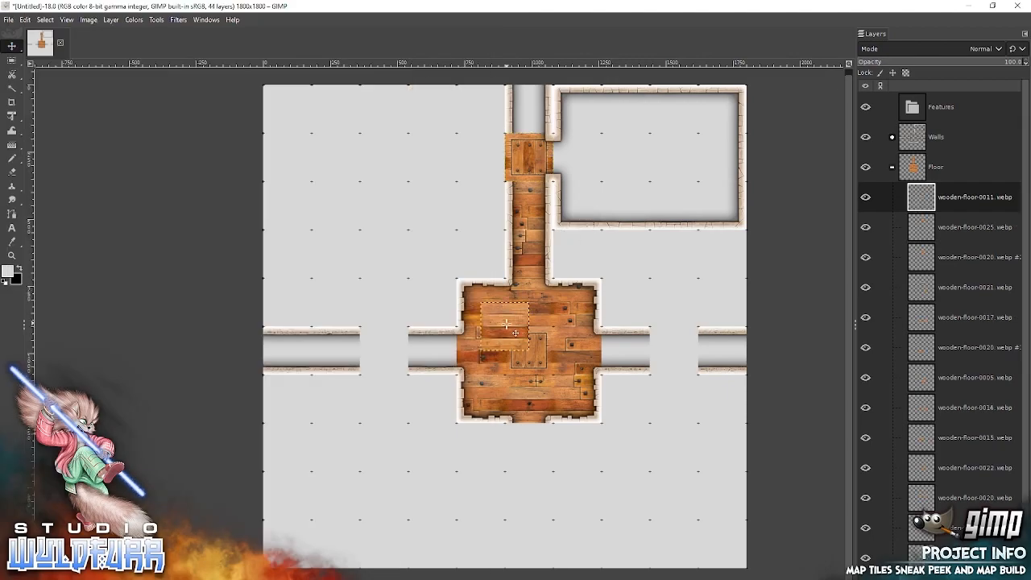
drag(513, 326, 534, 113)
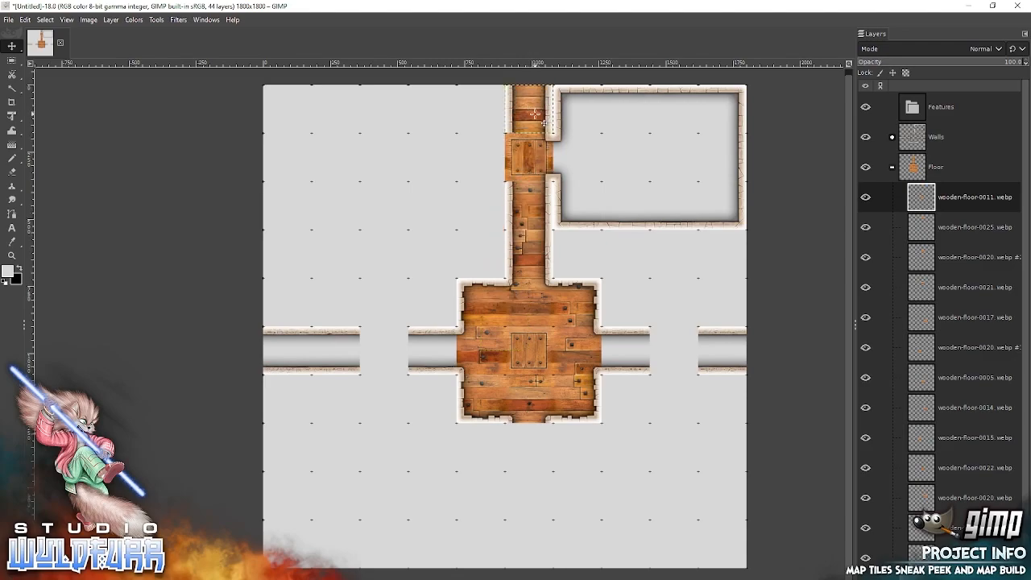
Add wooden-floor-0005, 0004 and 0016 from File Explorer and snap them in that order along the new room's middle row, eastward from the doorway.
key(alt+Tab)
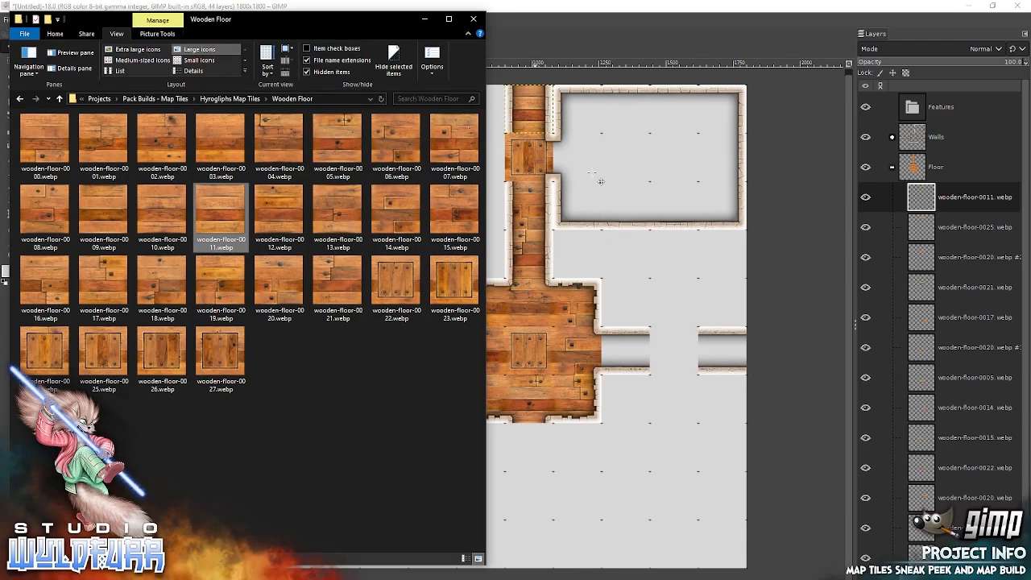
drag(330, 137, 632, 157)
drag(515, 333, 587, 161)
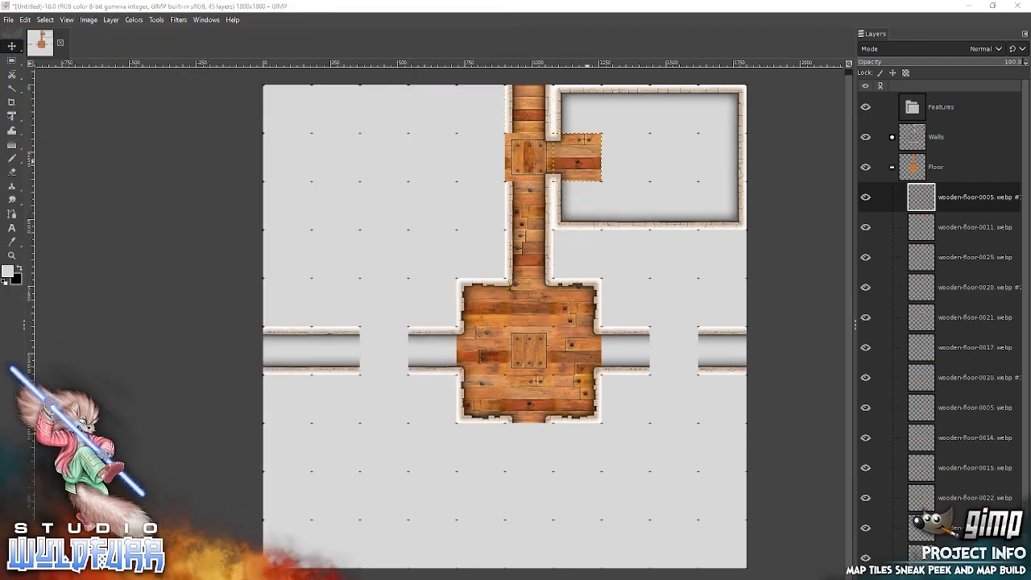
key(alt+Tab)
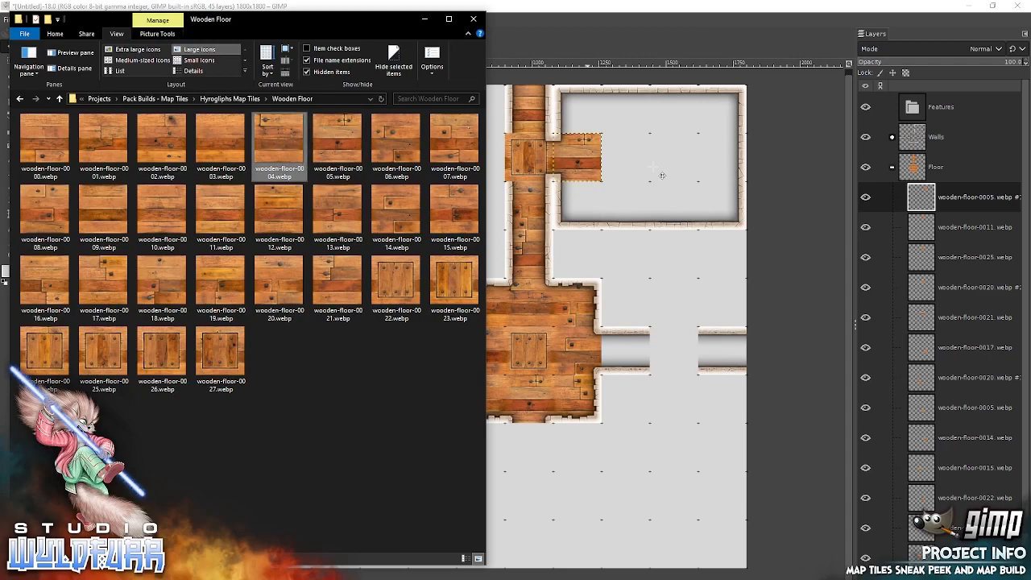
drag(654, 166, 668, 159)
drag(520, 330, 641, 162)
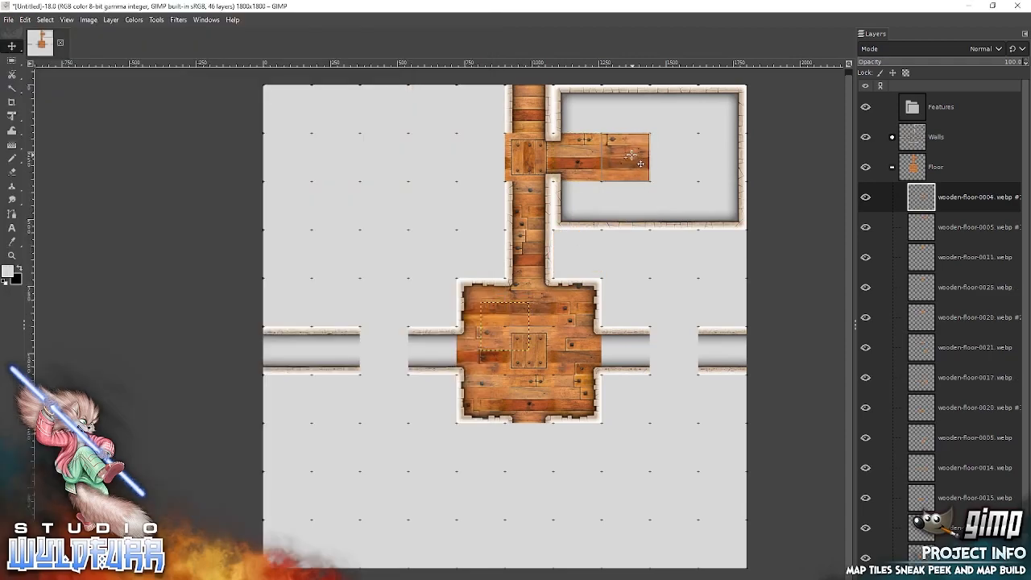
key(alt+Tab)
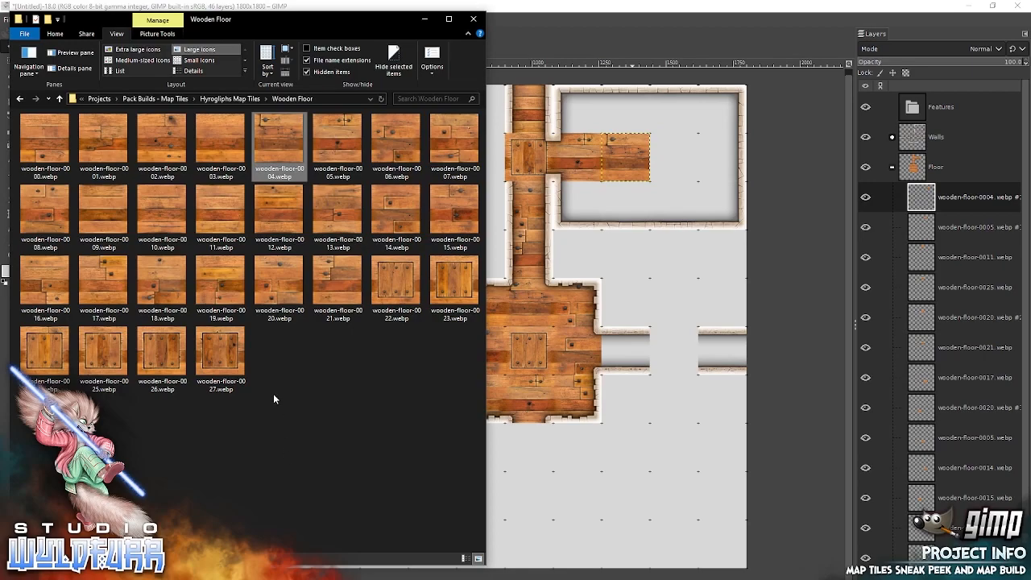
drag(45, 274, 671, 199)
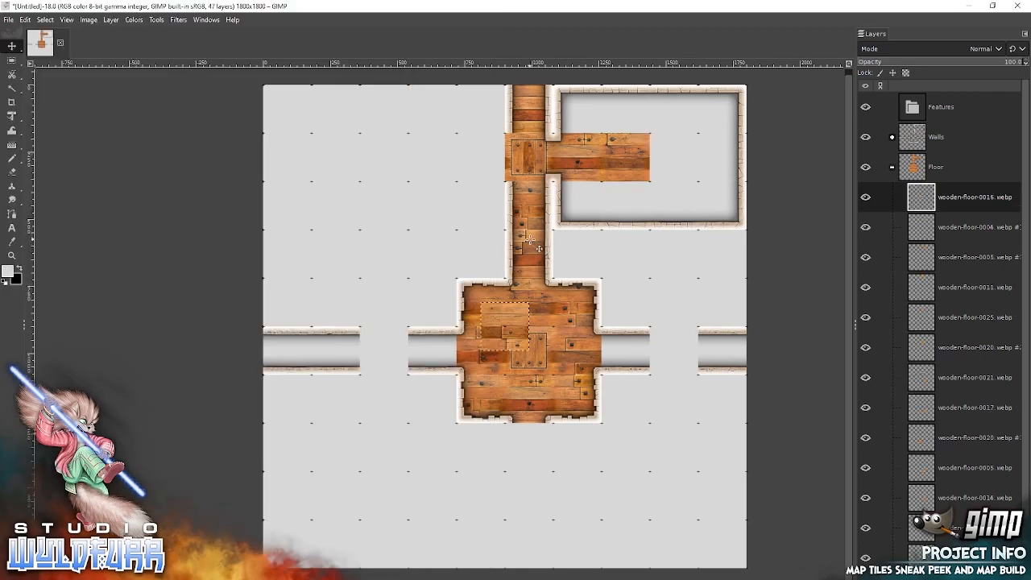
drag(521, 330, 690, 161)
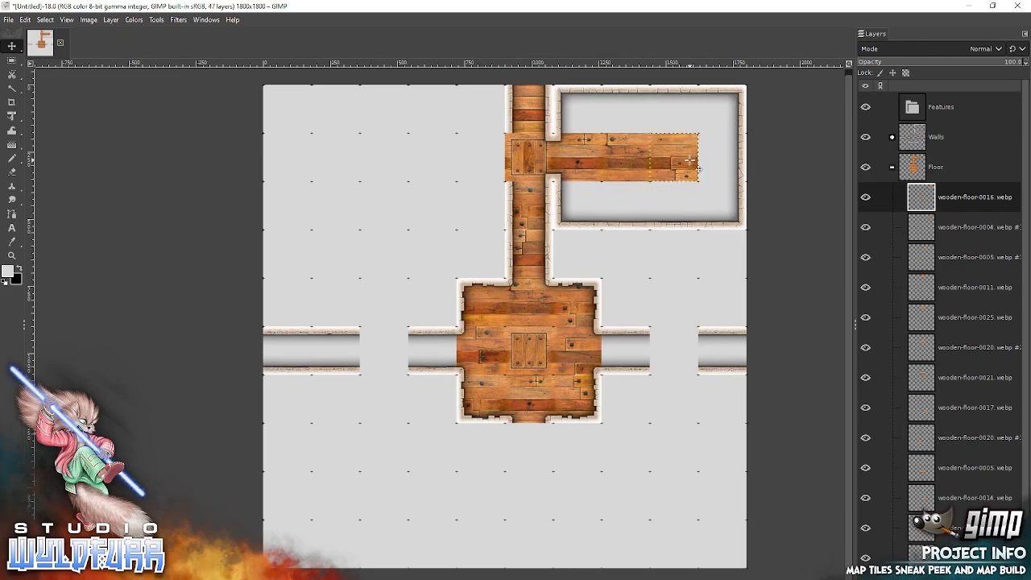
Add wooden-floor-0008 and 0009 from File Explorer and snap them into the two western cells of the new room's upper row.
key(alt+Tab)
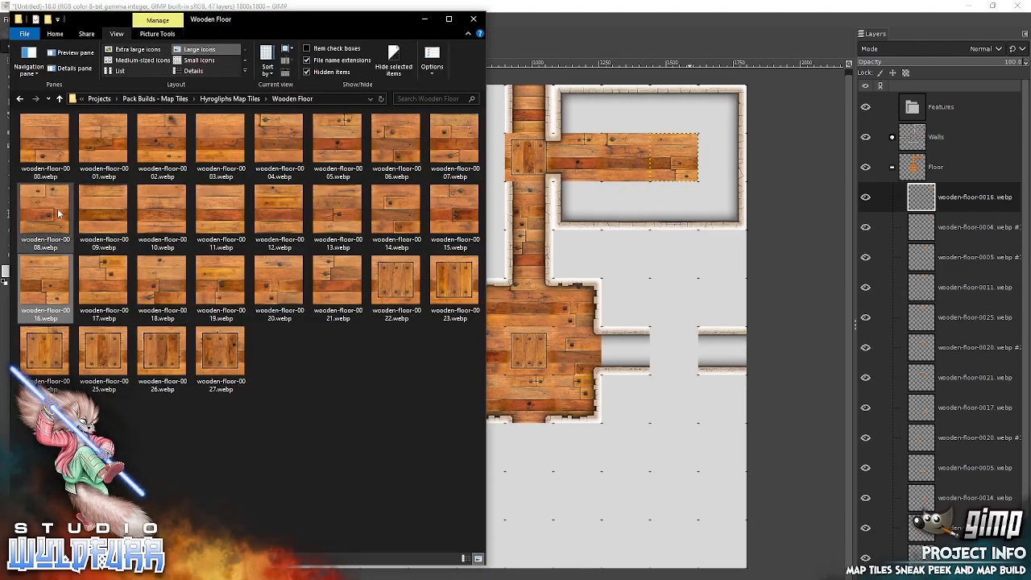
drag(52, 213, 712, 242)
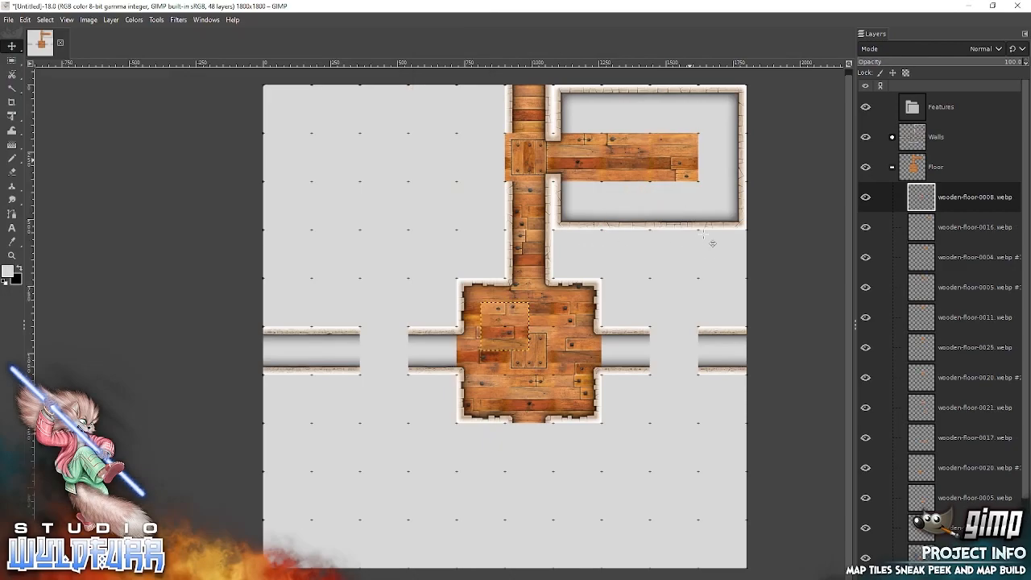
drag(506, 324, 577, 110)
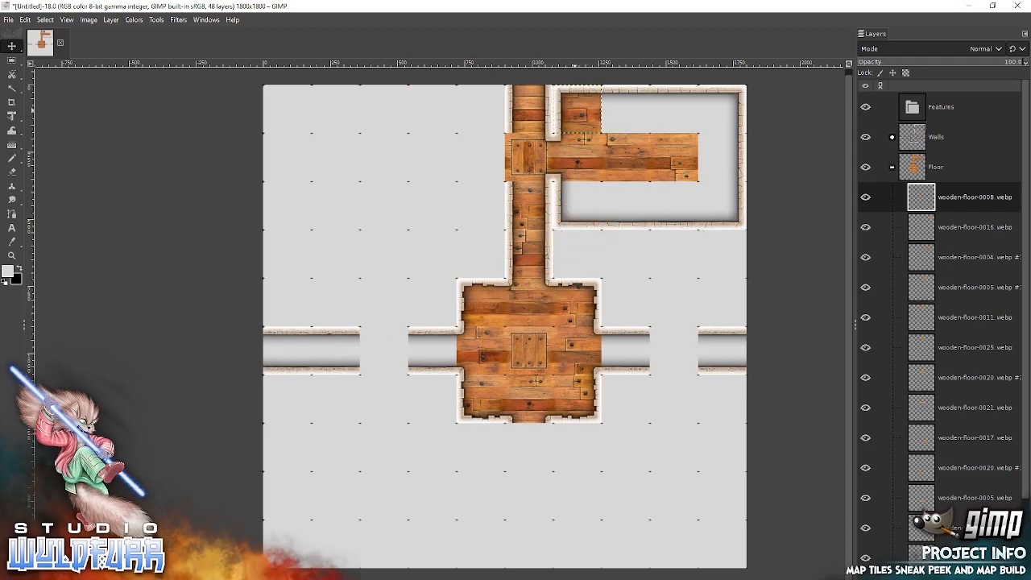
key(alt+Tab)
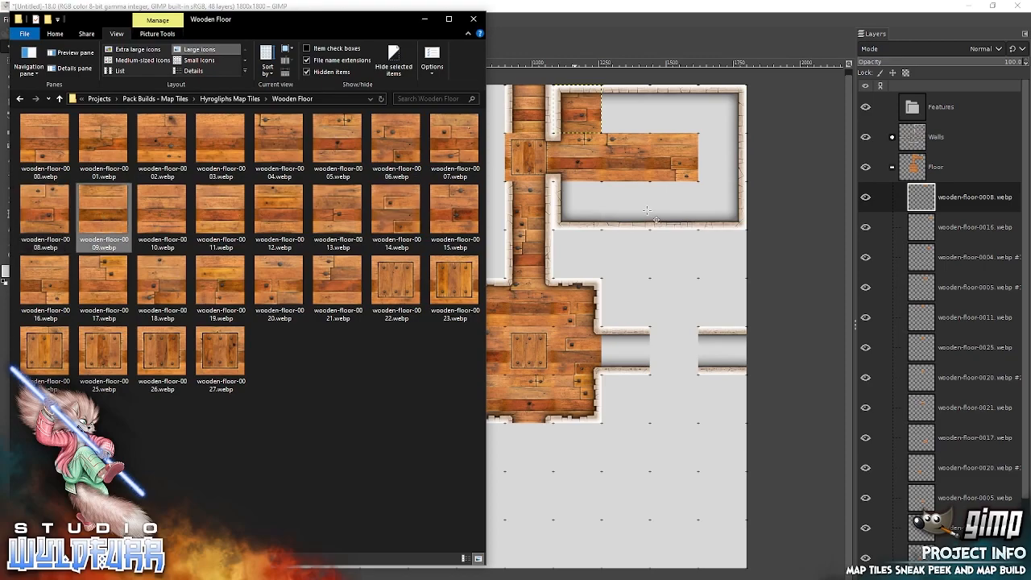
drag(648, 217, 647, 211)
drag(513, 316, 630, 105)
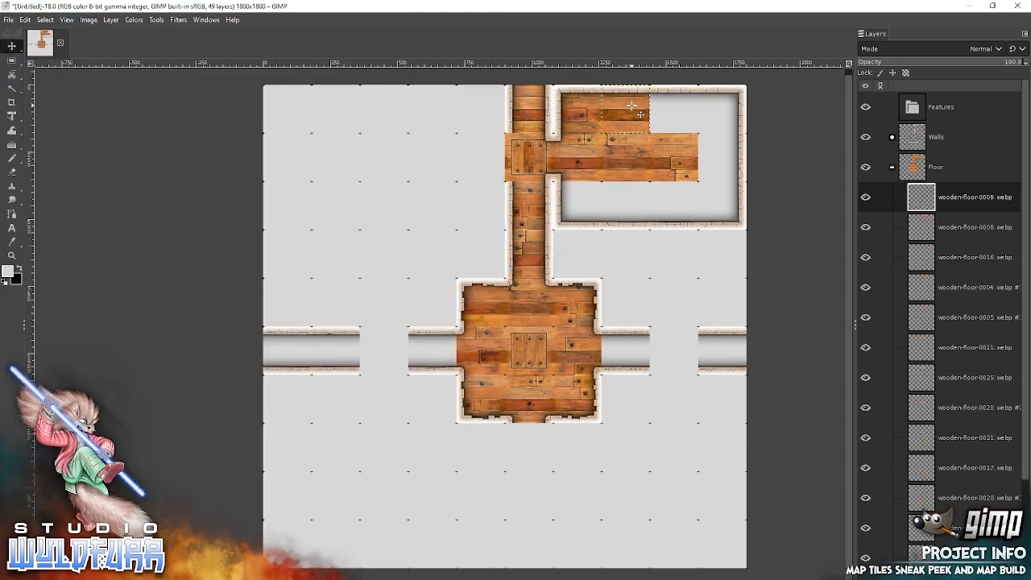
Add wooden-floor-0014 and 0019 from File Explorer and snap them into the two eastern cells of the new room's upper row.
key(alt+Tab)
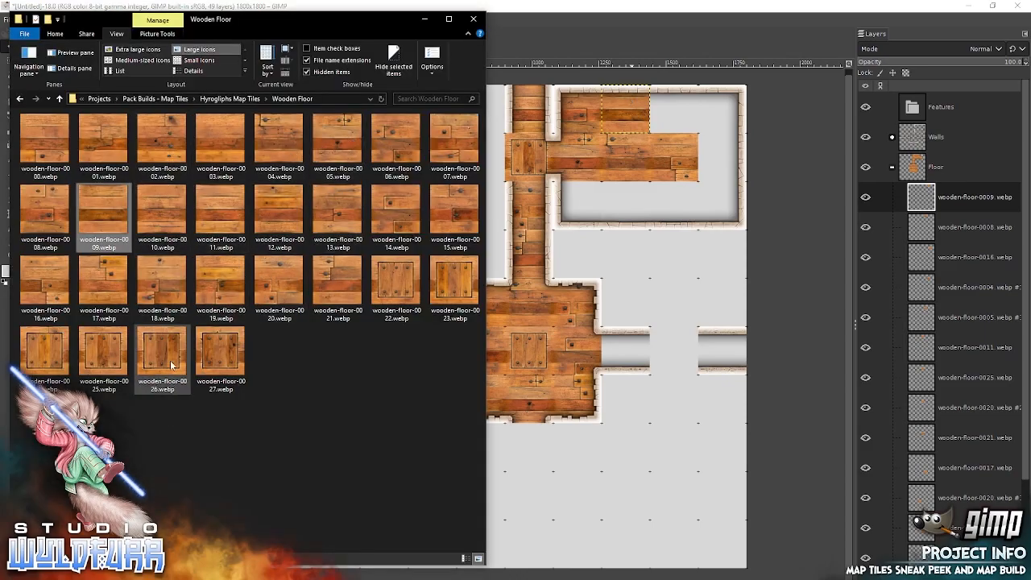
click(393, 206)
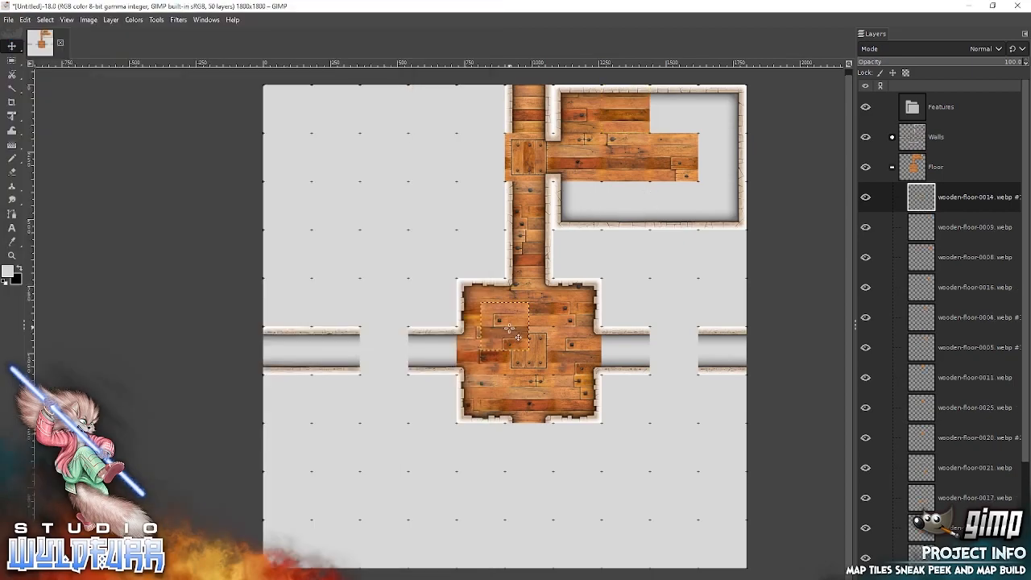
drag(514, 334, 683, 113)
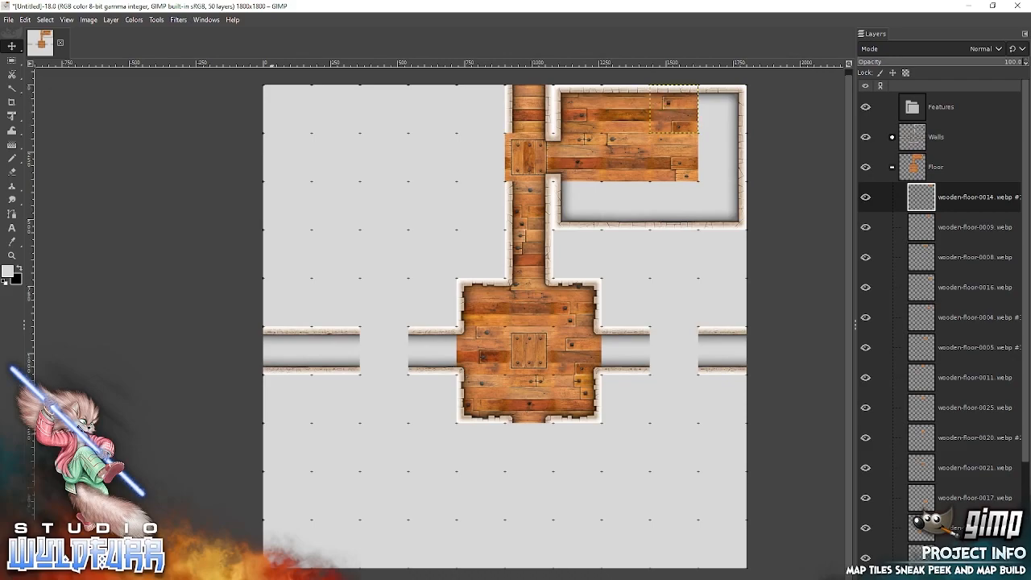
key(alt+Tab)
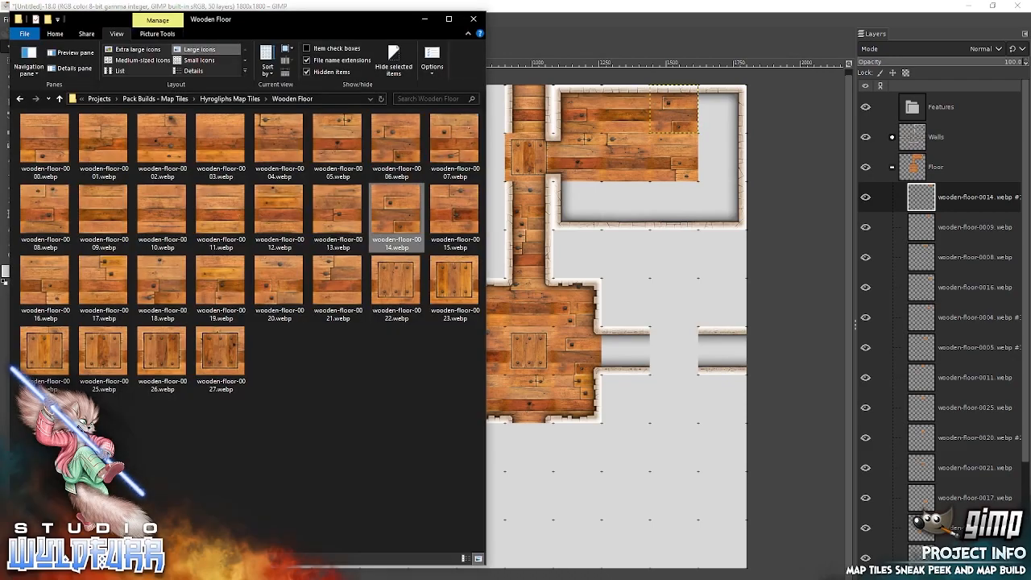
click(218, 287)
drag(420, 256, 674, 211)
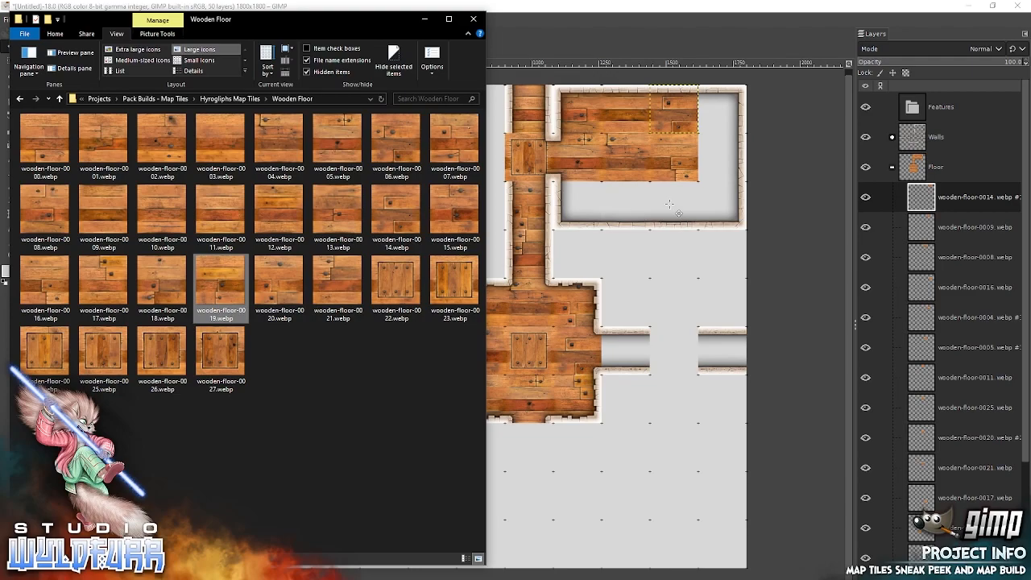
drag(509, 336, 719, 123)
Add another wooden-floor-0011 tile from File Explorer and snap it into the easternmost cell of the new room's middle row.
key(alt+Tab)
drag(224, 215, 477, 245)
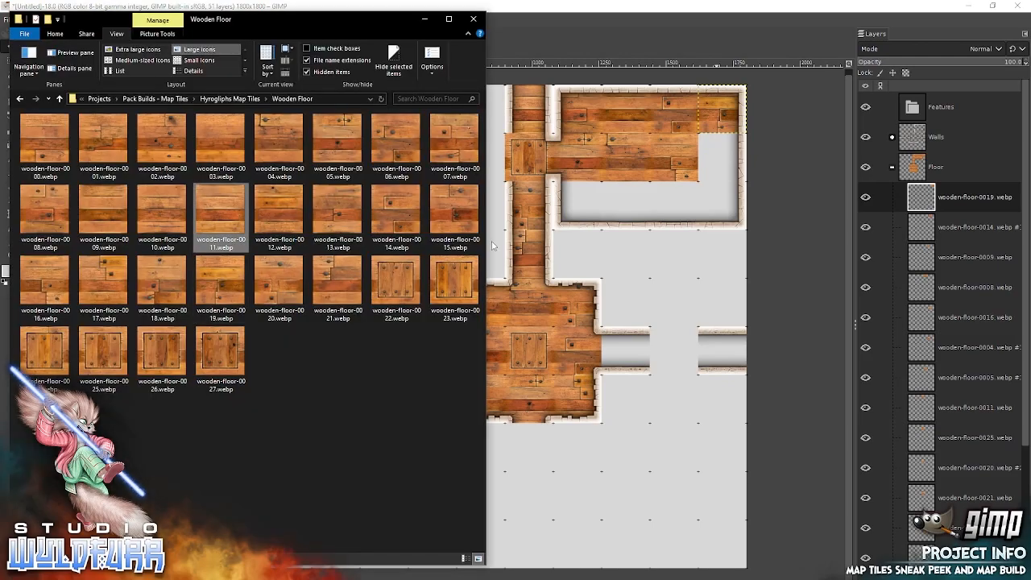
drag(620, 255, 621, 254)
drag(509, 325, 724, 161)
Add wooden-floor-0012 from File Explorer and snap it into the westernmost cell of the new room's lower row.
key(alt+Tab)
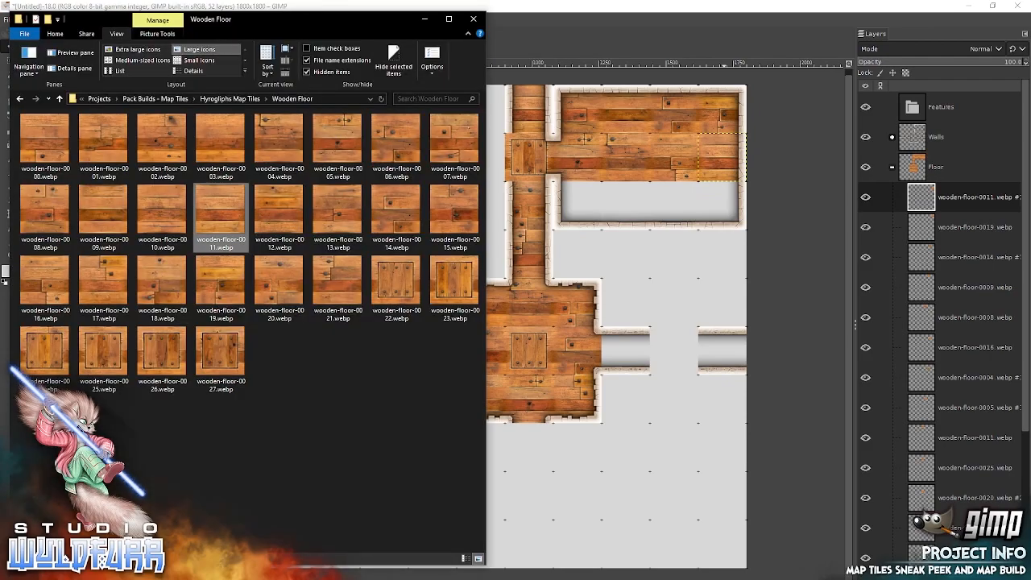
drag(286, 220, 633, 215)
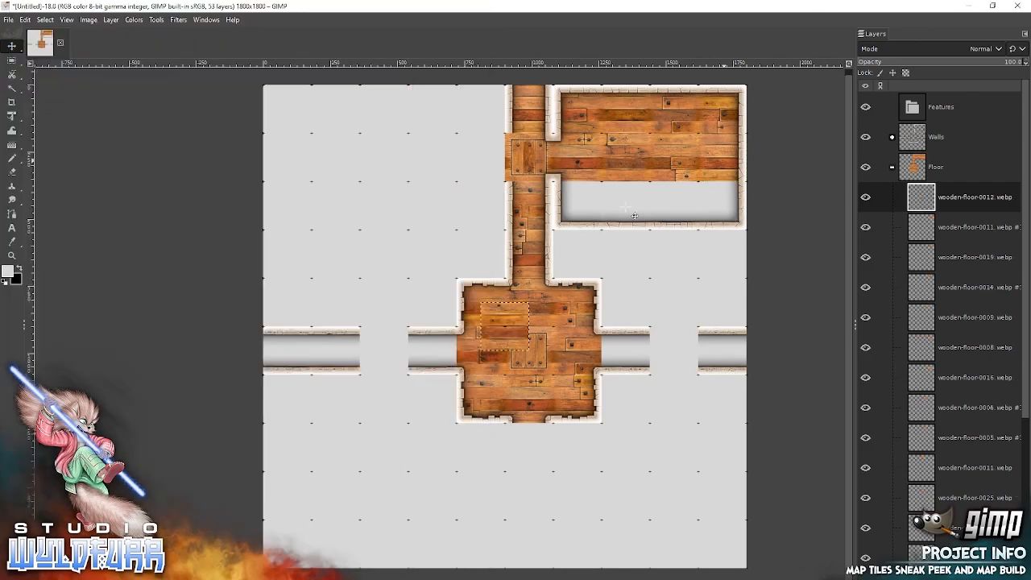
drag(509, 320, 585, 203)
key(alt+Tab)
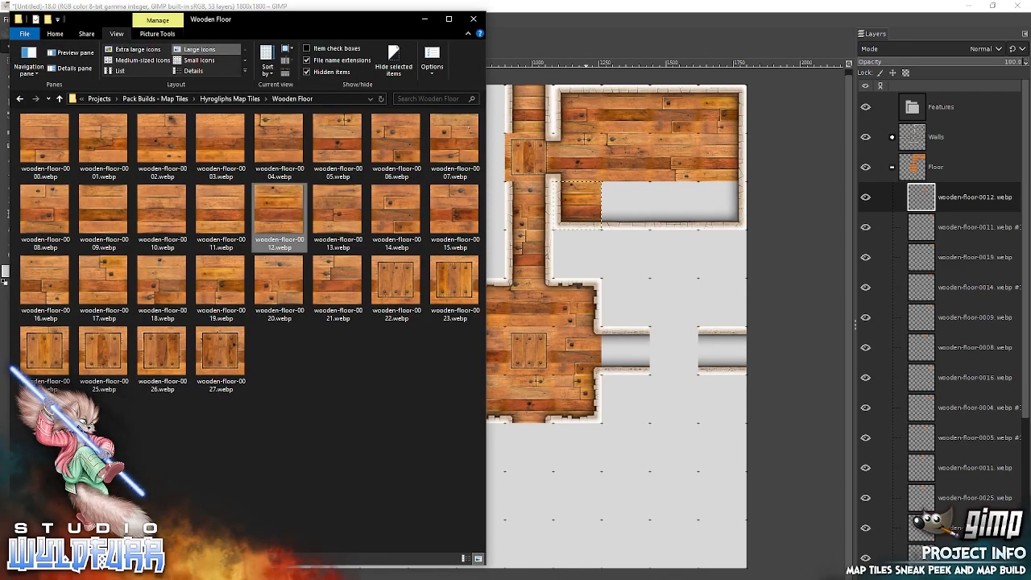
Add wooden-floor-0015 and 0000 from File Explorer and snap them into the two middle cells of the new room's lower row.
click(455, 205)
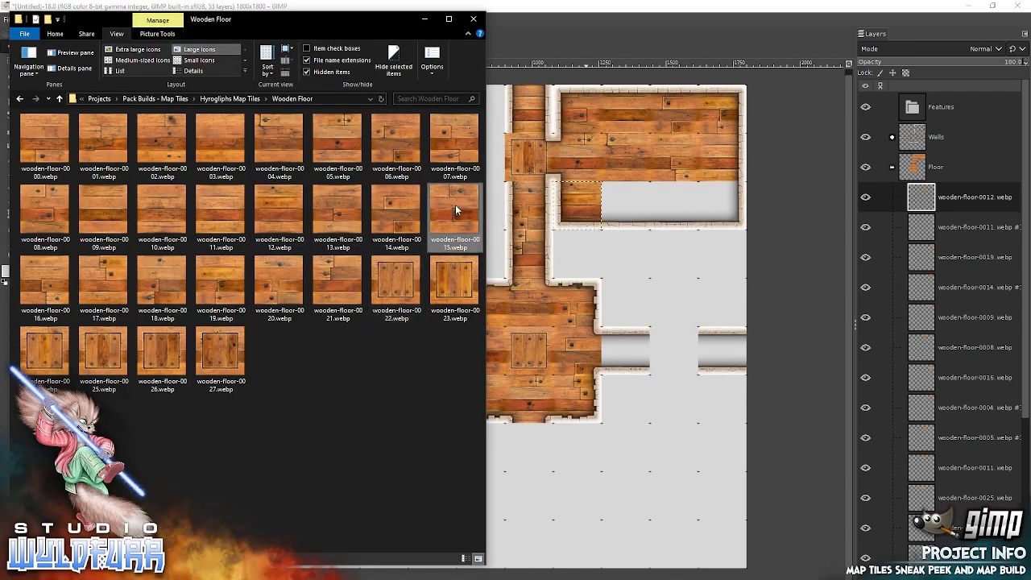
drag(646, 204, 651, 206)
drag(516, 323, 638, 207)
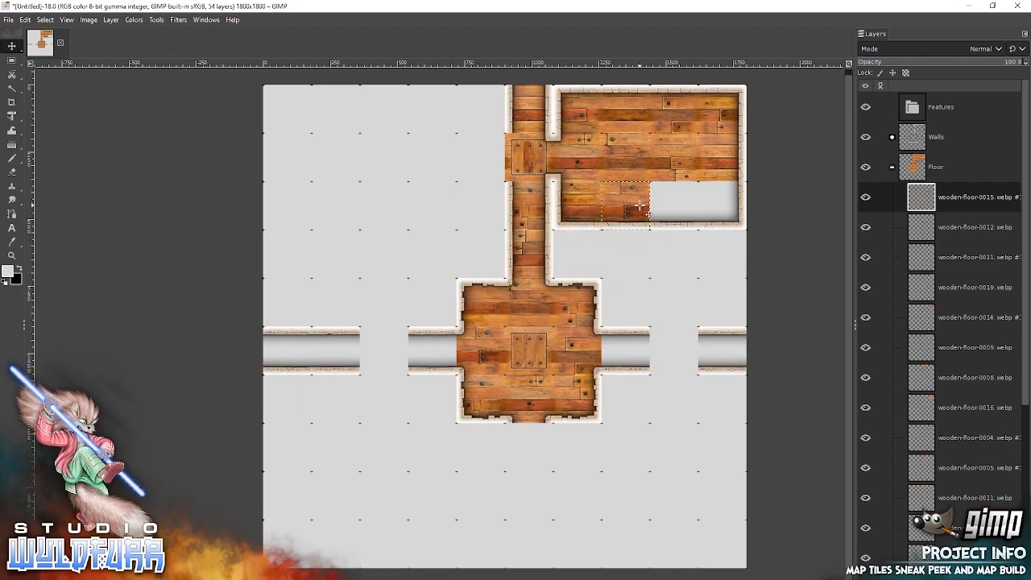
key(alt+Tab)
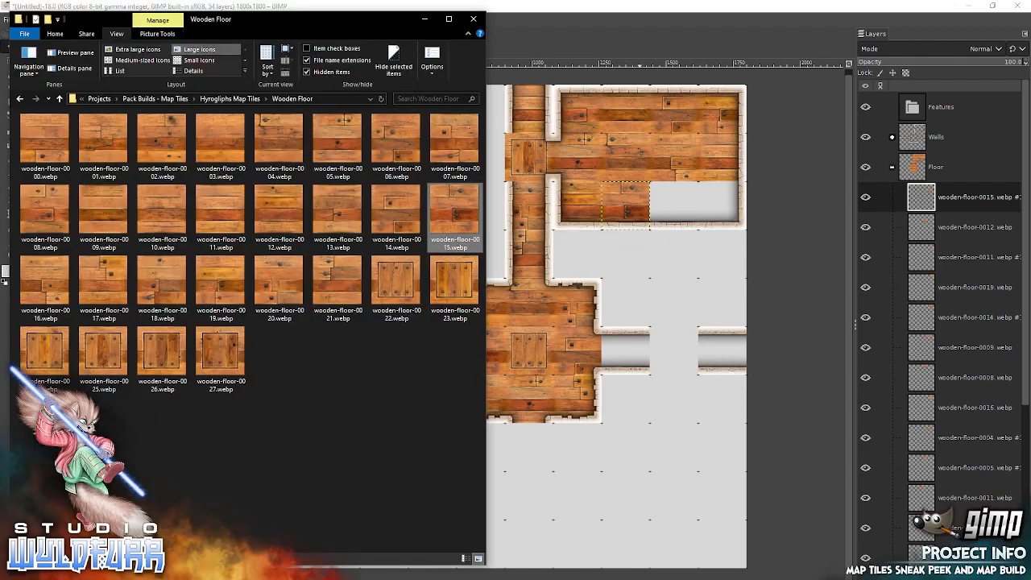
click(44, 144)
drag(44, 144, 649, 216)
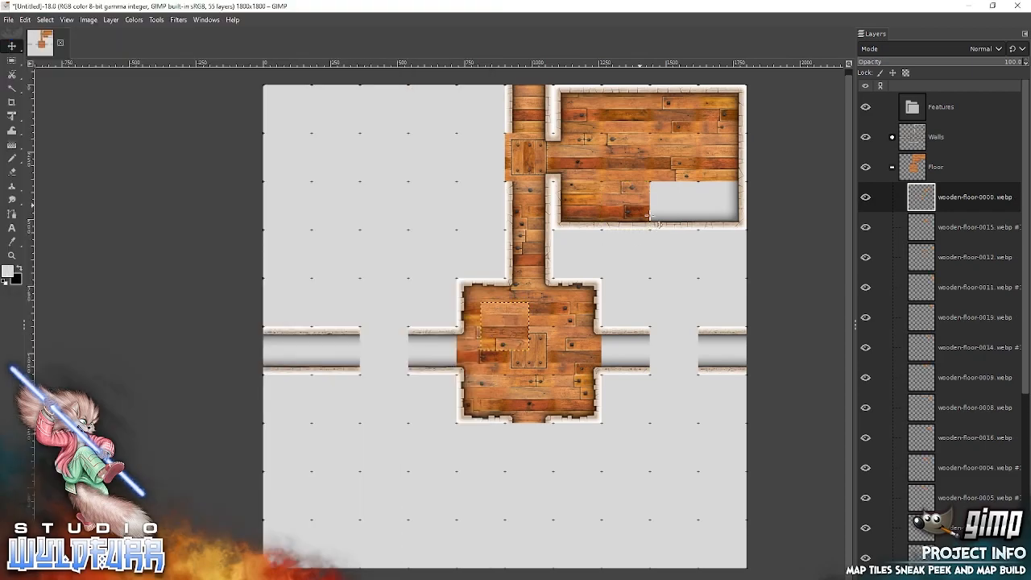
drag(519, 319, 687, 200)
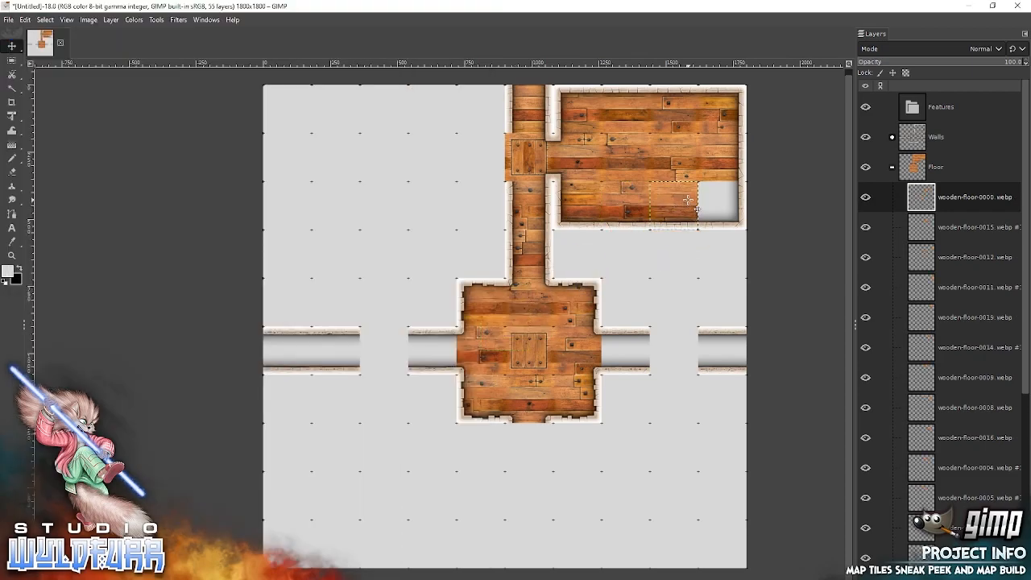
Add wooden-floor-0001 from File Explorer and snap it into the easternmost cell of the new room's lower row.
key(alt+Tab)
click(103, 143)
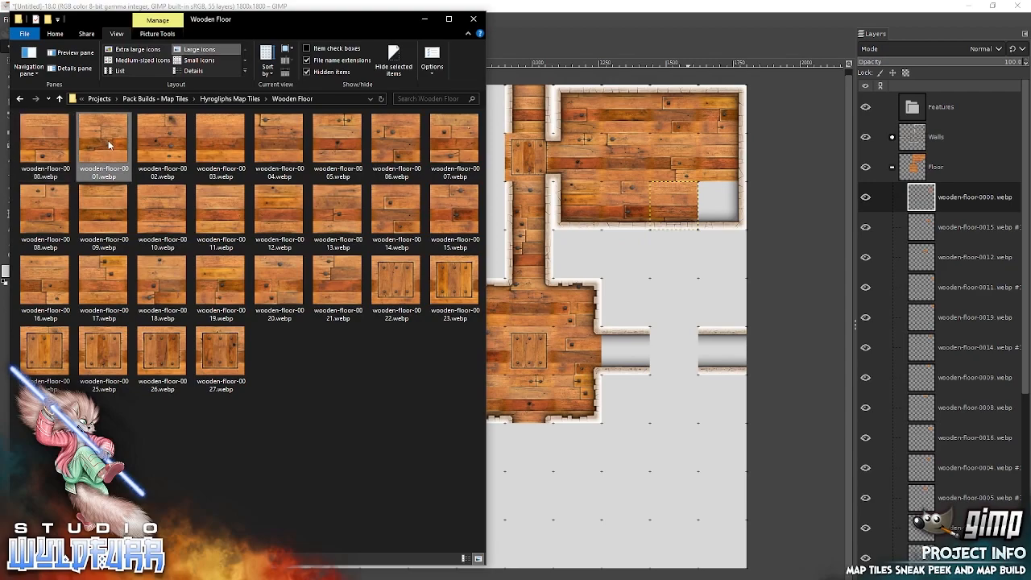
drag(652, 287, 649, 288)
drag(516, 323, 728, 204)
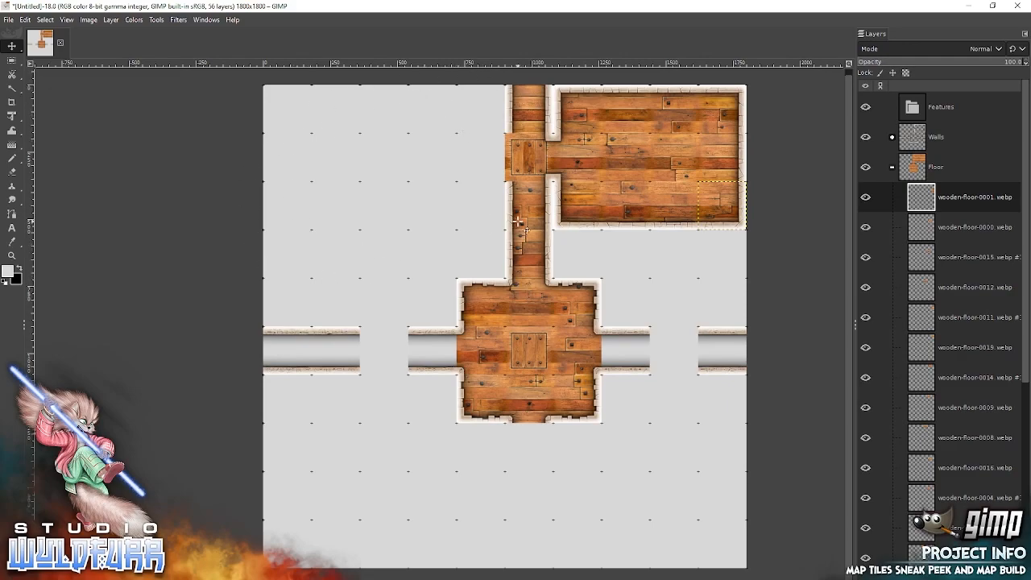
Switch to File Explorer and open the Sandstone Walls folder inside Hyrogliphs Map Tiles.
key(alt+Tab)
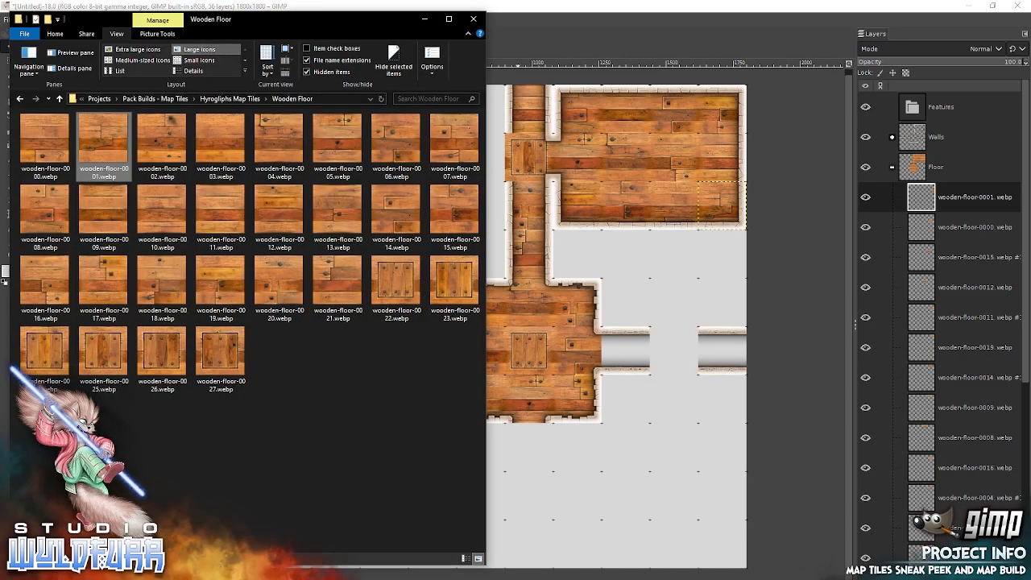
click(264, 98)
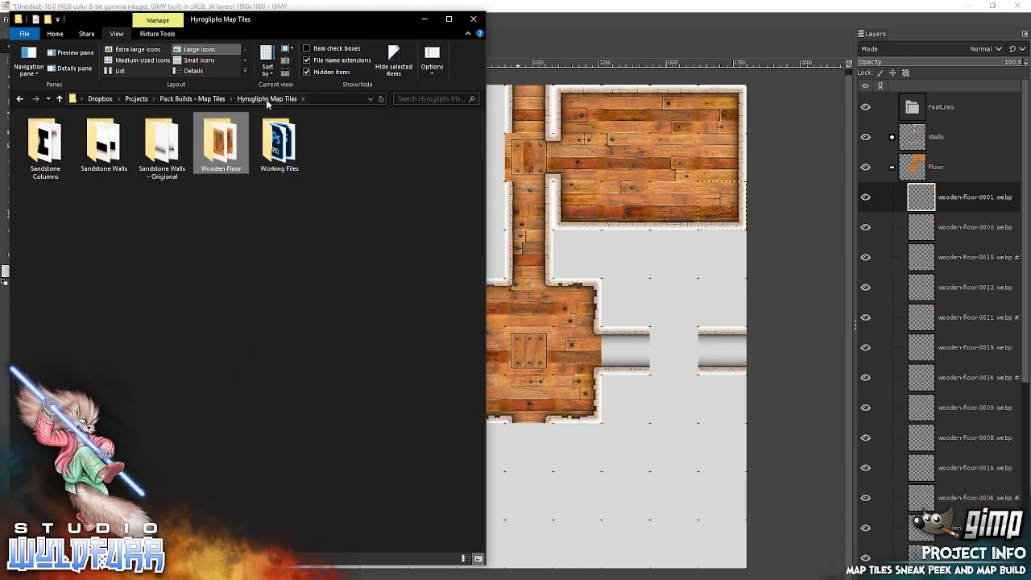
double_click(166, 143)
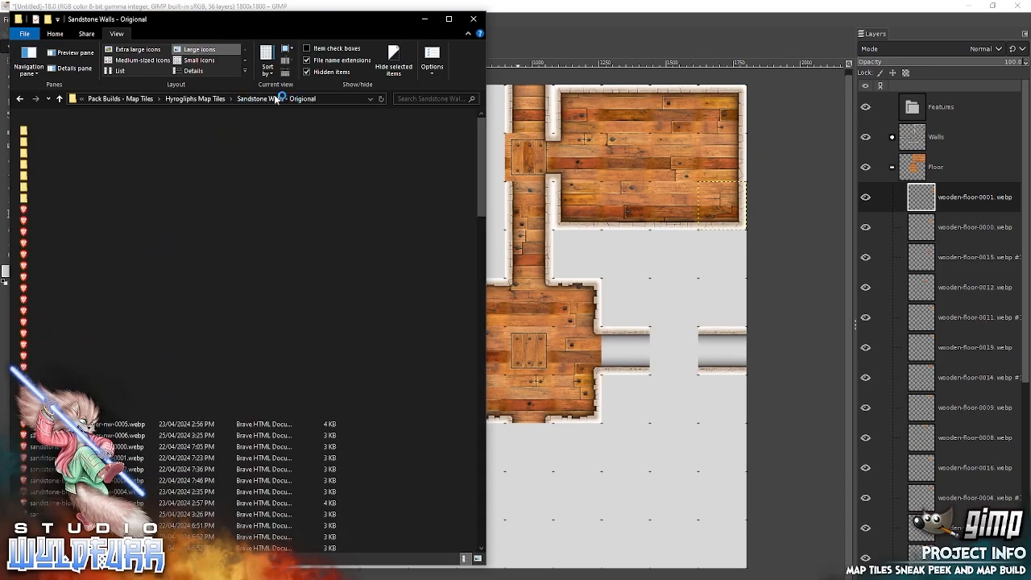
click(215, 98)
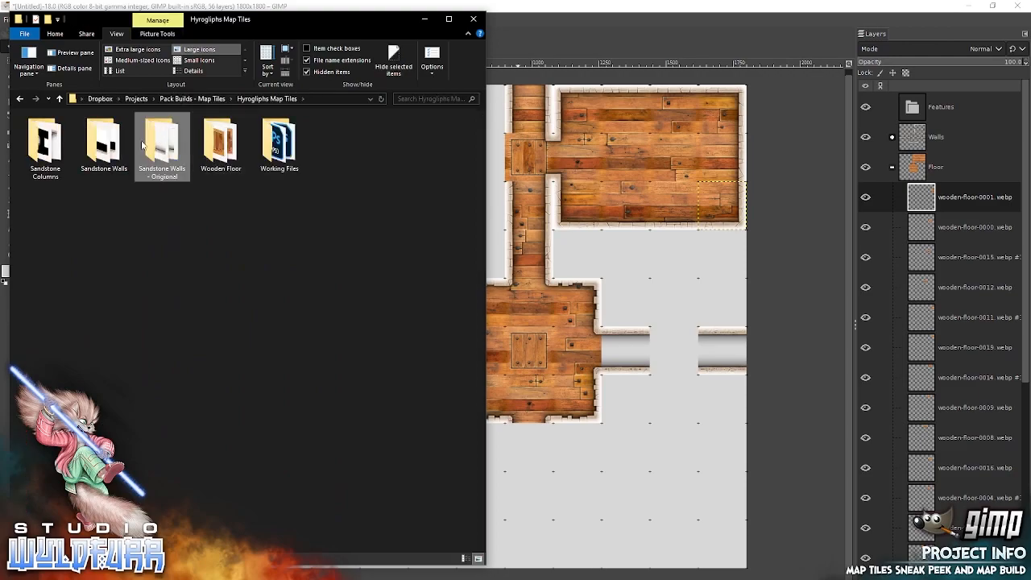
click(104, 149)
double_click(110, 161)
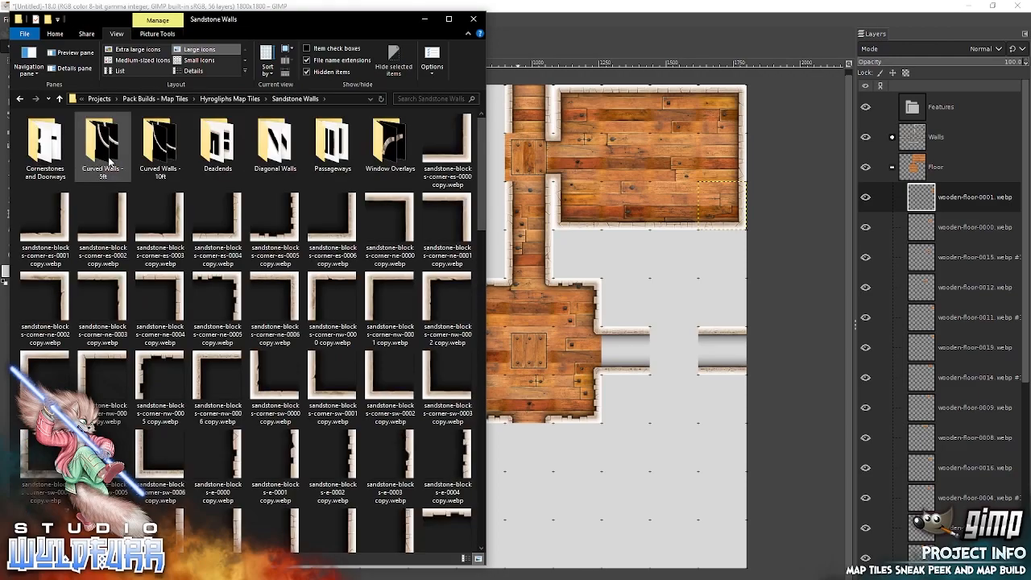
Back in GIMP, collapse the Floor group, expand the Walls group and select its topmost doorway layer.
click(892, 166)
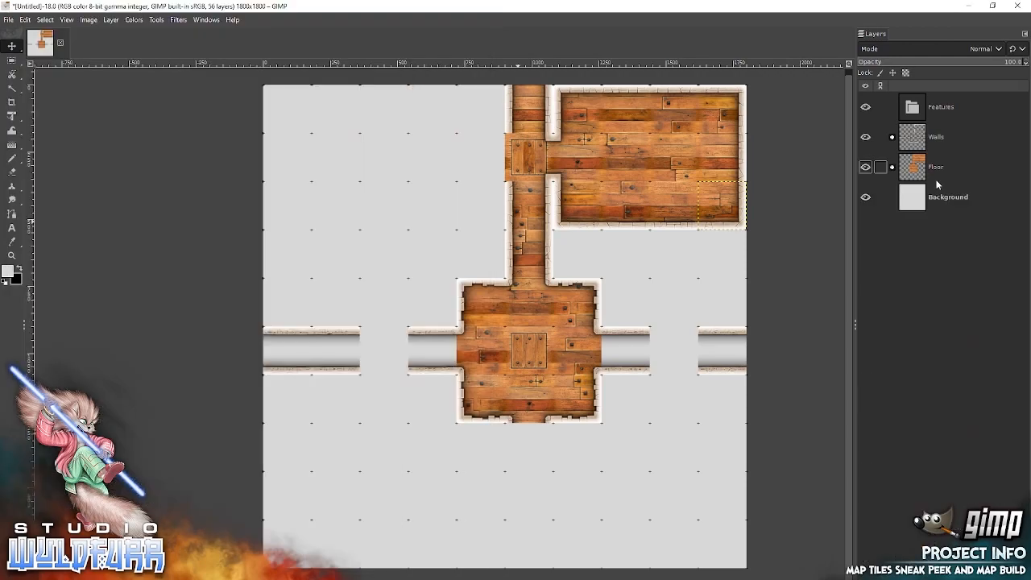
click(891, 137)
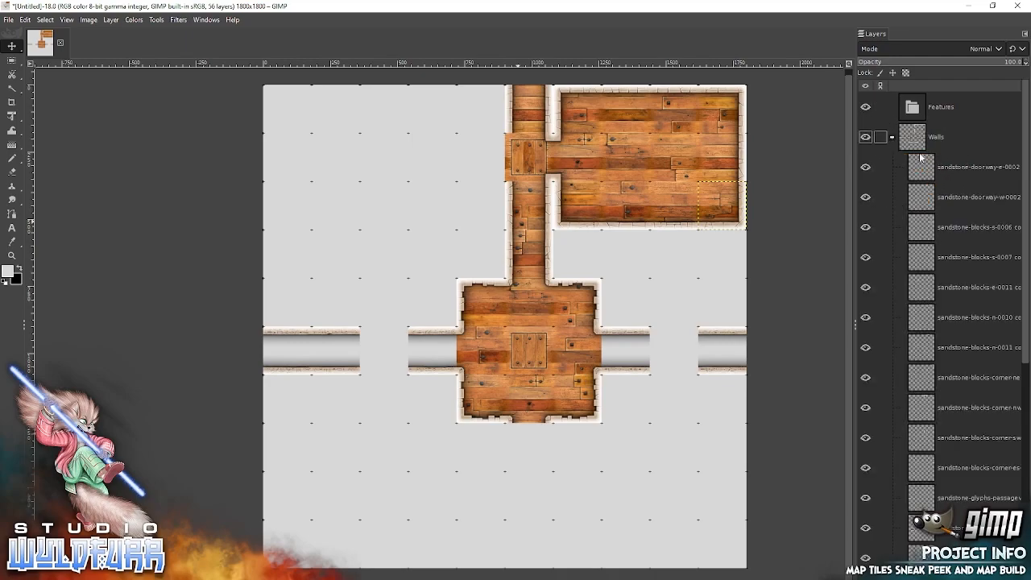
click(898, 167)
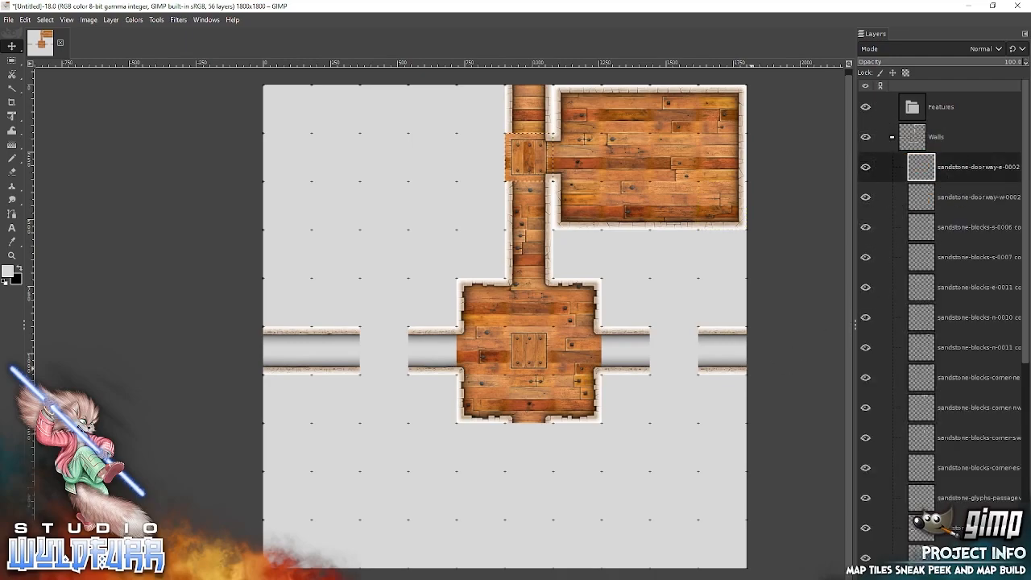
Add sandstone-blocks-corner-es-0005 and corner-ne-0005 from File Explorer and snap them as the southeast and northeast corners of a room west of the corridor.
key(alt+Tab)
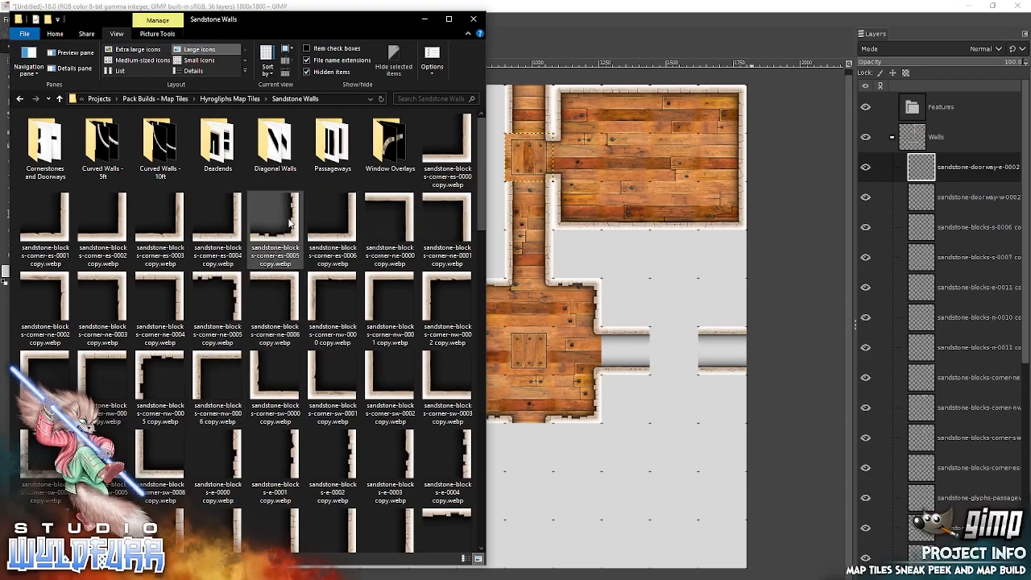
drag(292, 217, 635, 287)
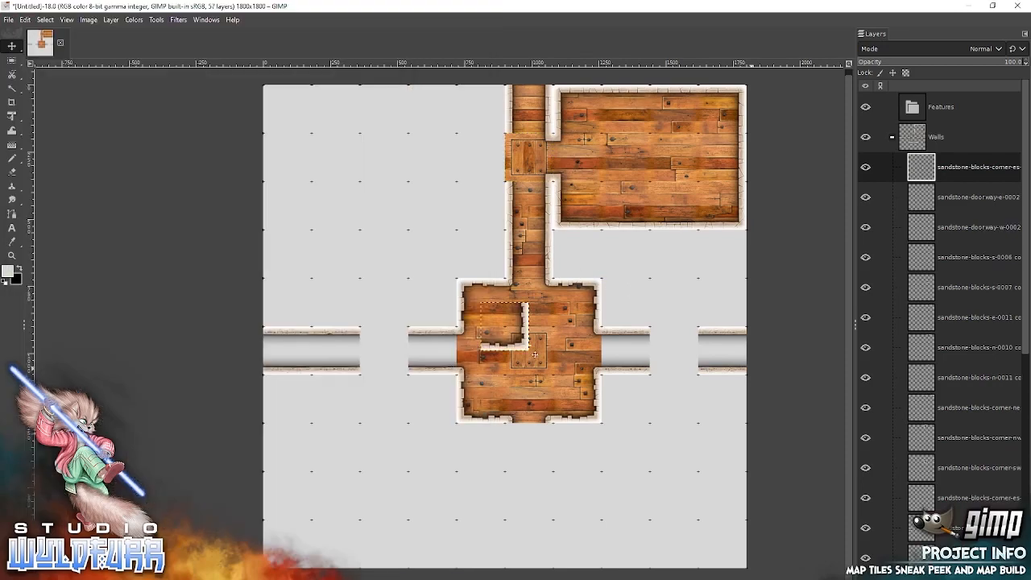
drag(533, 351, 489, 265)
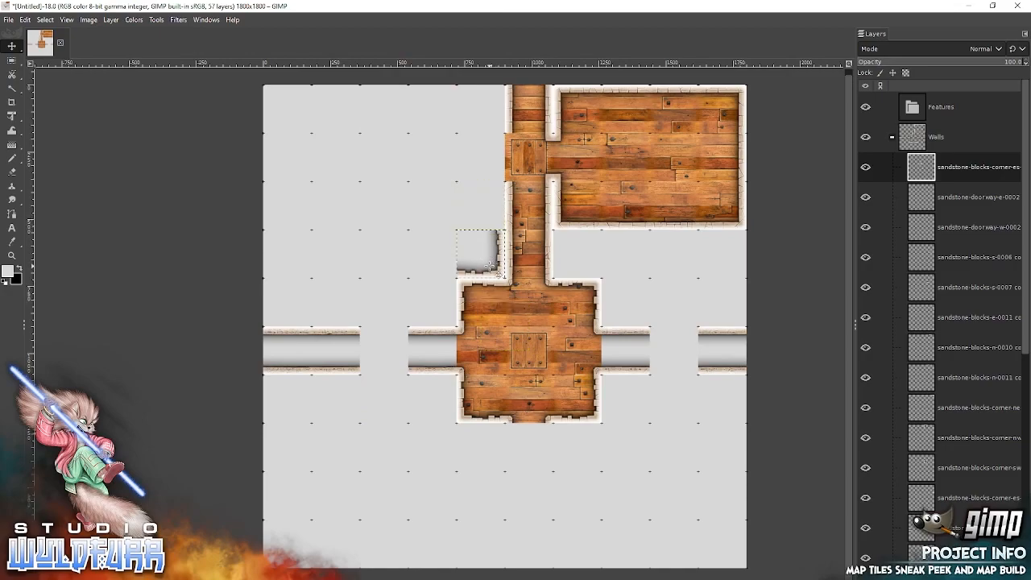
key(alt+Tab)
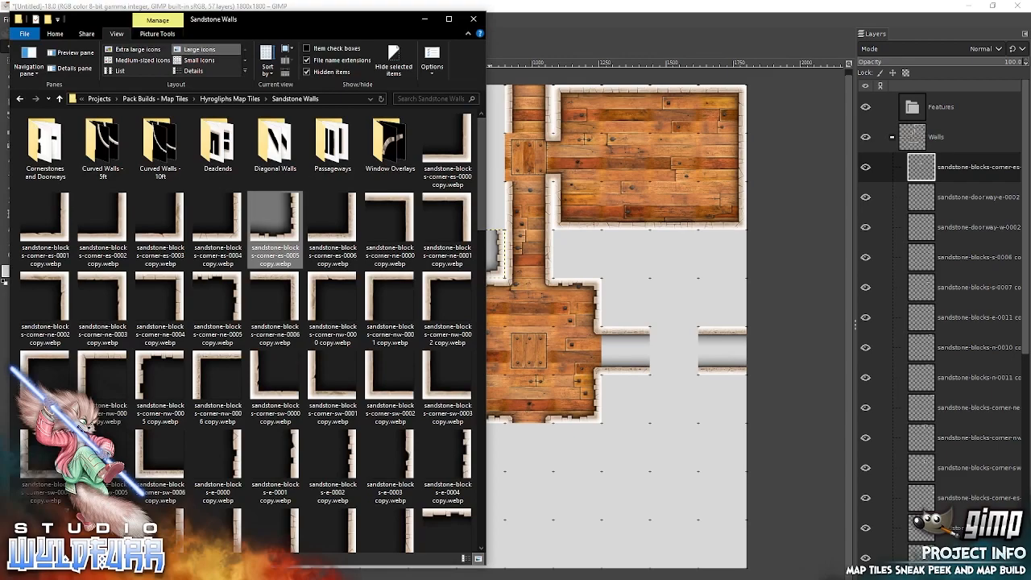
drag(225, 296, 635, 256)
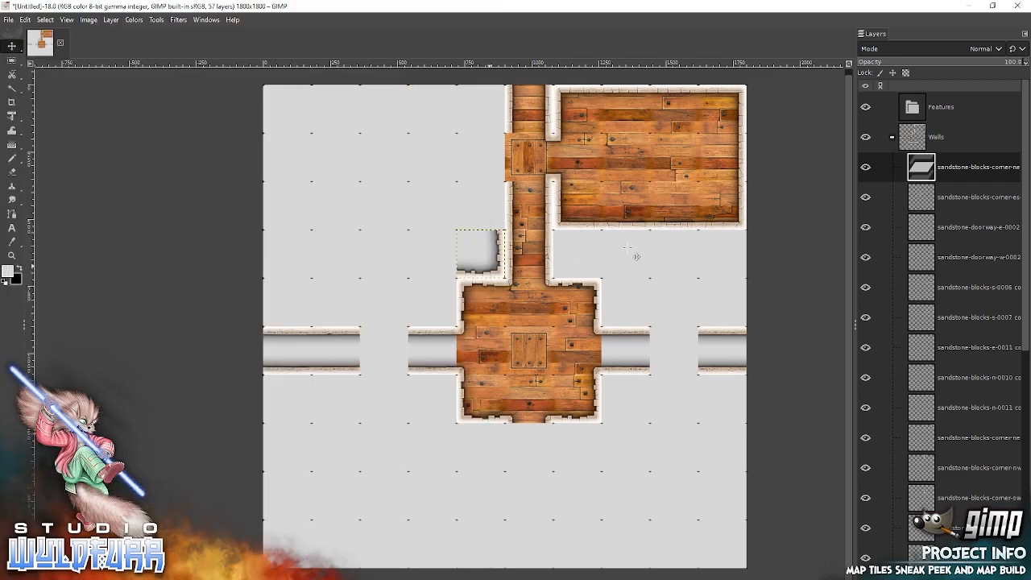
drag(529, 319, 506, 103)
Add sandstone-blocks-corner-nw-0005 and corner-sw-0005 from File Explorer and snap them as the western room's northwest and southwest corners on the canvas's west edge.
key(alt+Tab)
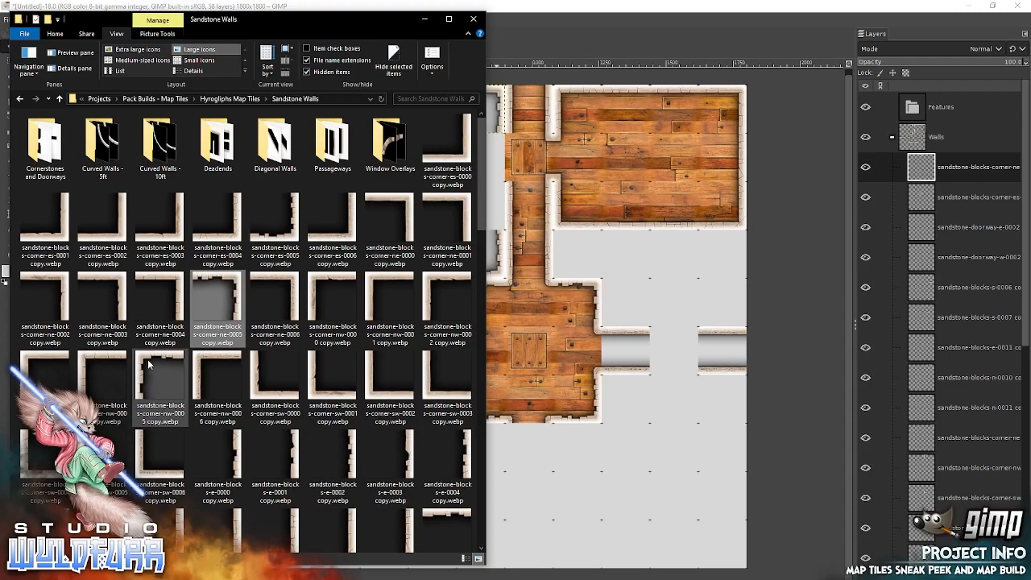
click(165, 371)
drag(417, 322, 613, 244)
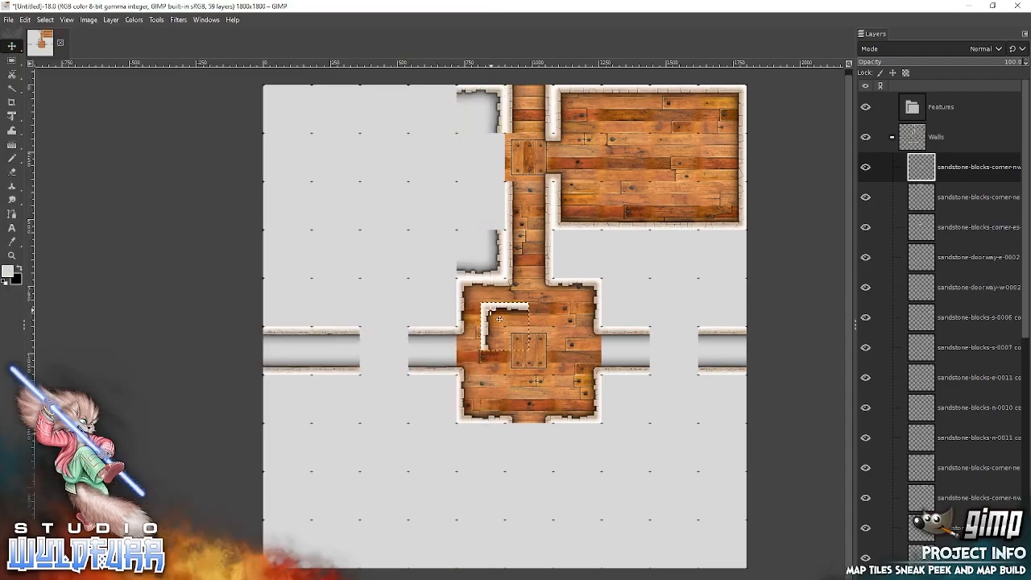
drag(497, 317, 275, 102)
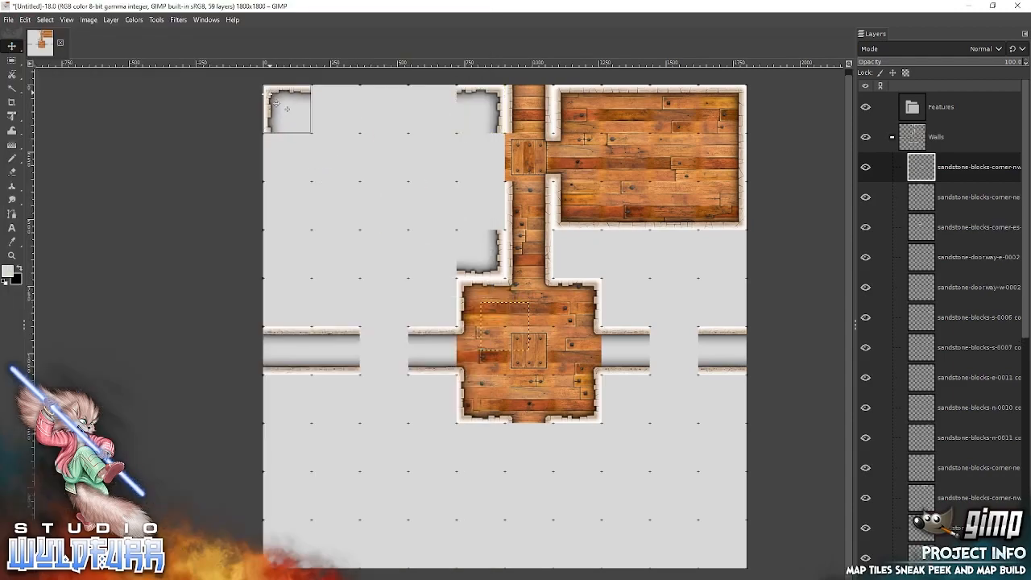
key(alt+Tab)
drag(111, 457, 608, 290)
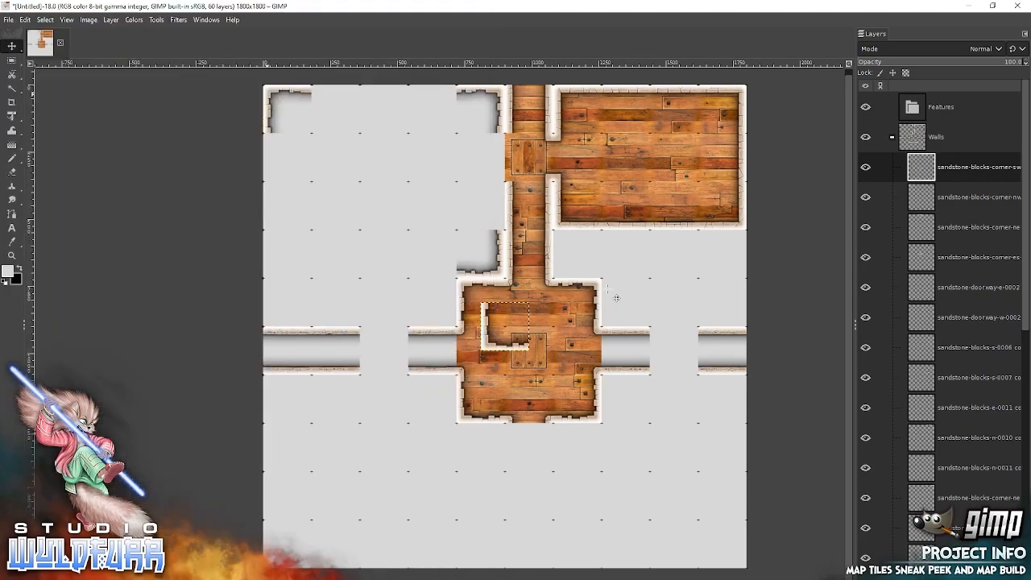
mouse_move(493, 340)
mouse_down()
mouse_move(287, 205)
mouse_move(276, 211)
mouse_move(311, 290)
mouse_move(311, 252)
mouse_move(275, 267)
mouse_up()
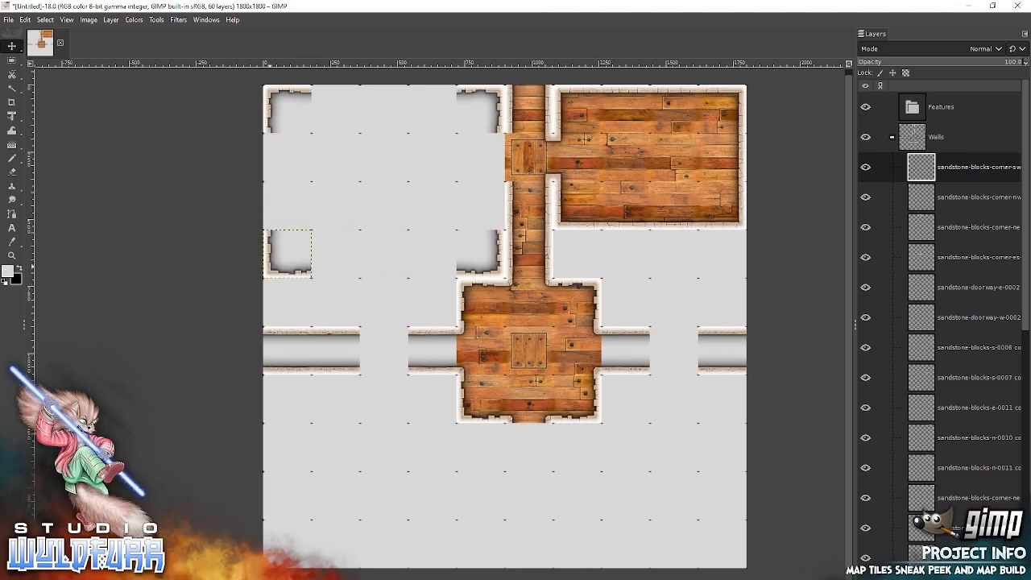
Add sandstone-blocks-e-0004 from File Explorer and snap it into the cell directly above the western room's southeast corner.
key(alt+Tab)
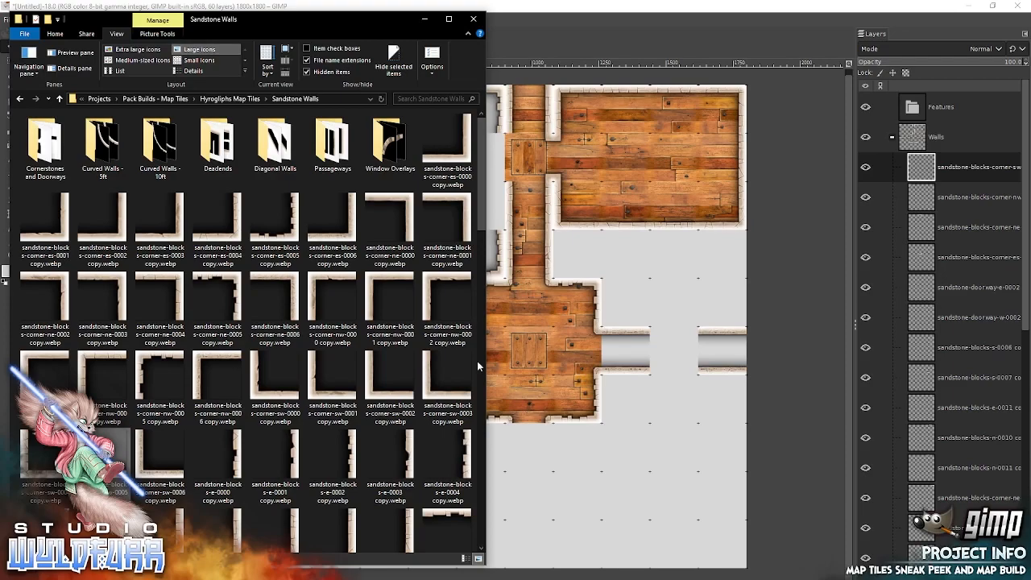
drag(464, 447, 617, 367)
drag(522, 338, 494, 222)
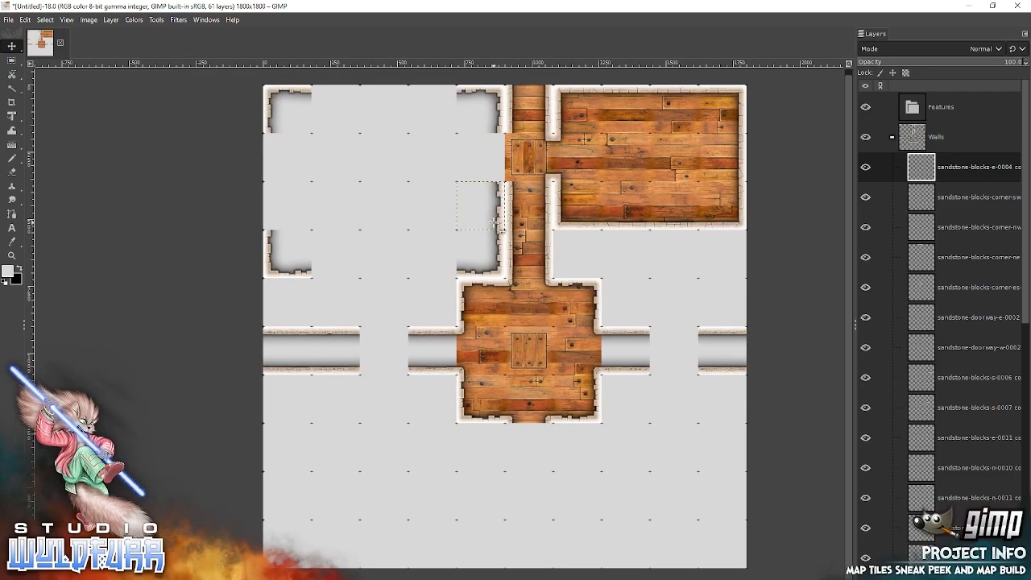
Add diagonal-sandstone-walls-sw-0010 from the Diagonal Walls folder and snap it into the cell directly west of the room's southeast corner.
key(alt+Tab)
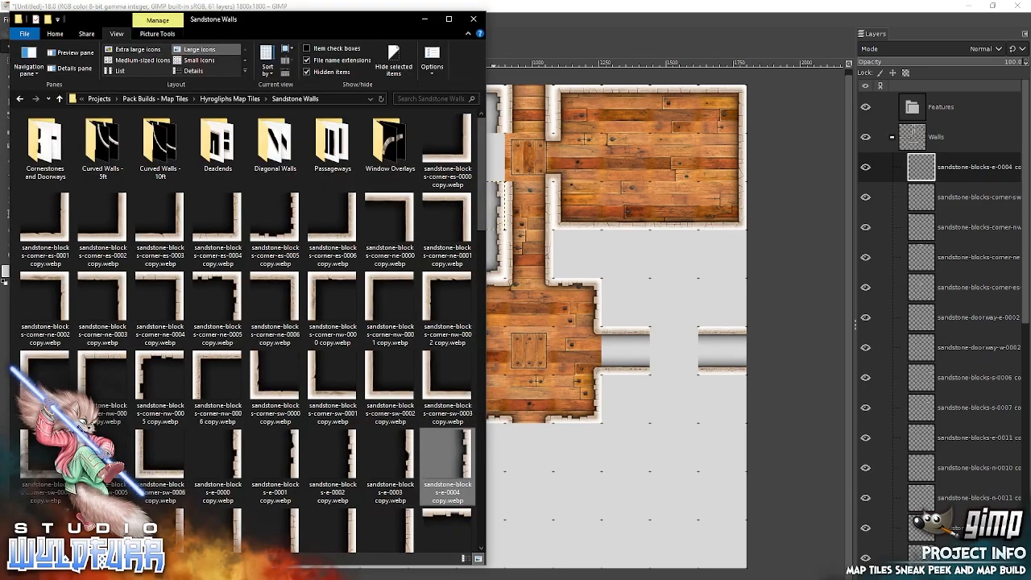
mouse_move(481, 212)
mouse_down()
mouse_move(480, 327)
mouse_move(479, 196)
mouse_up()
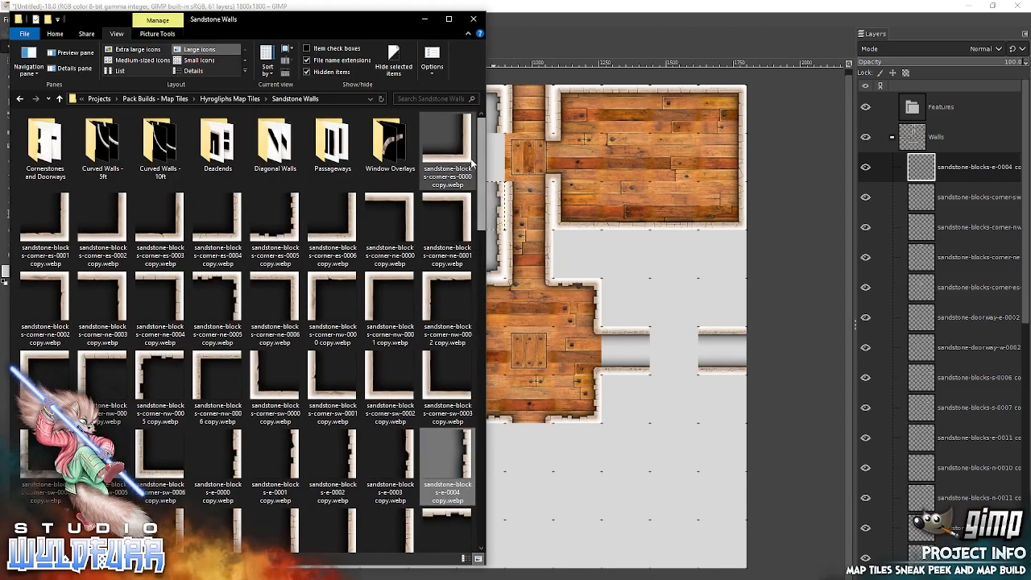
double_click(274, 152)
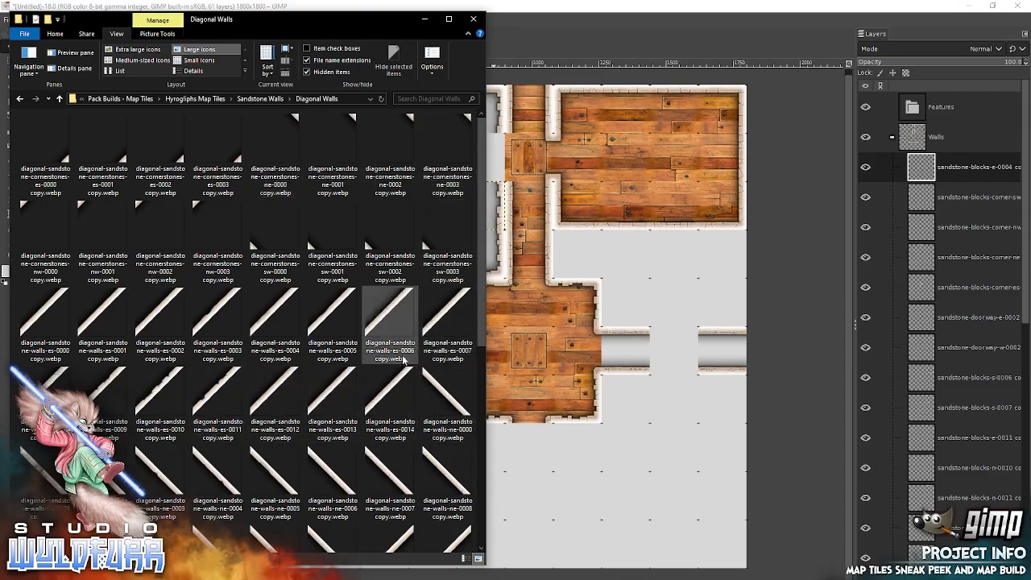
scroll(477, 305, down, 2)
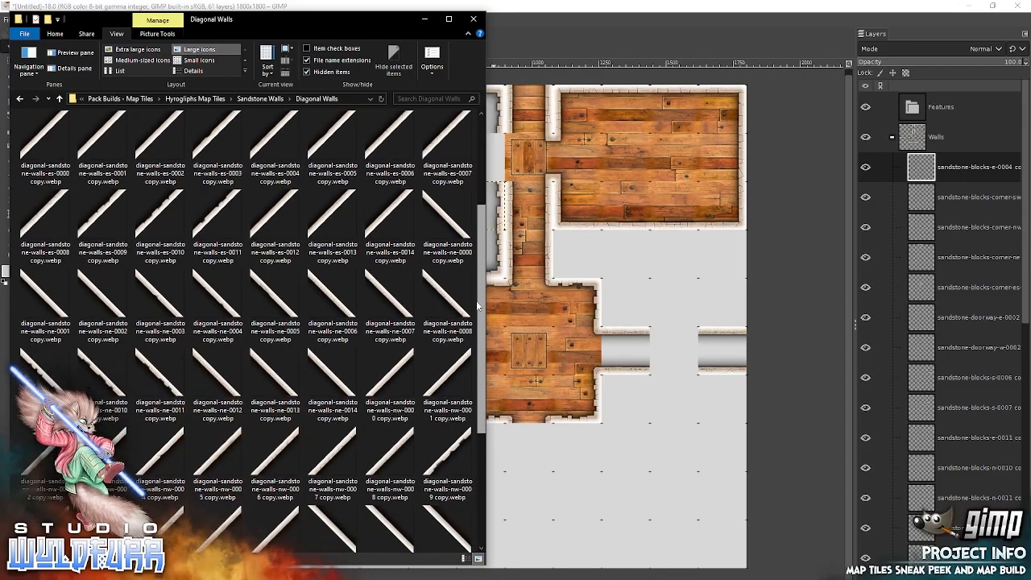
scroll(478, 305, down, 2)
drag(445, 420, 633, 346)
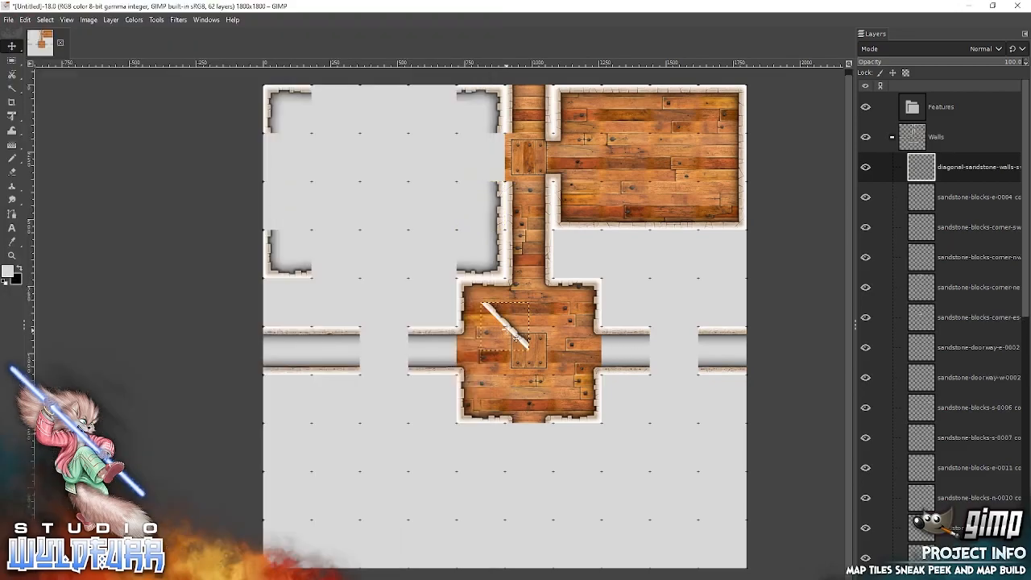
drag(520, 337, 441, 265)
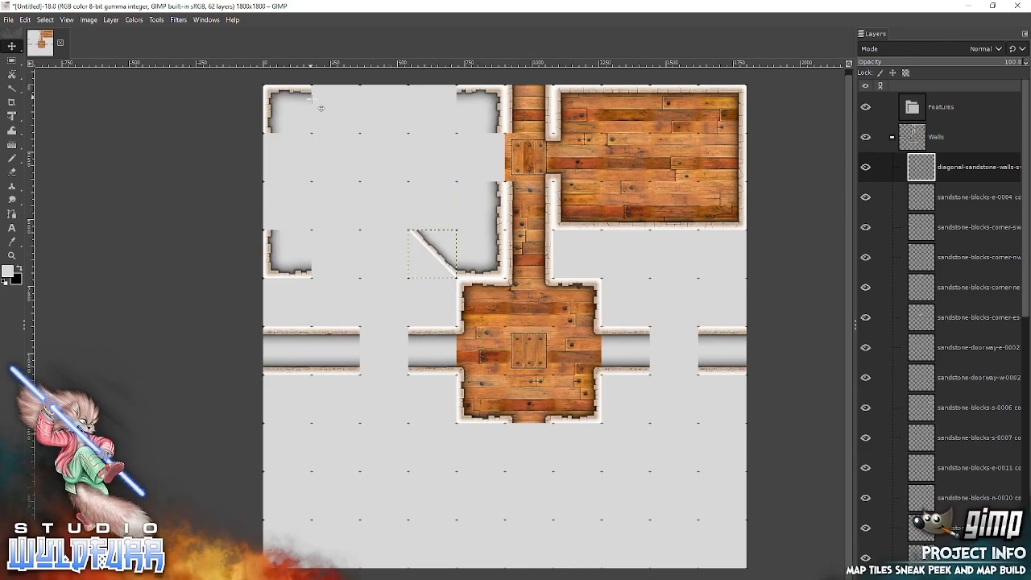
Add diagonal-sandstone-walls-sw-0009 from File Explorer and snap it diagonally northwest of the first diagonal wall to continue its line.
key(alt+Tab)
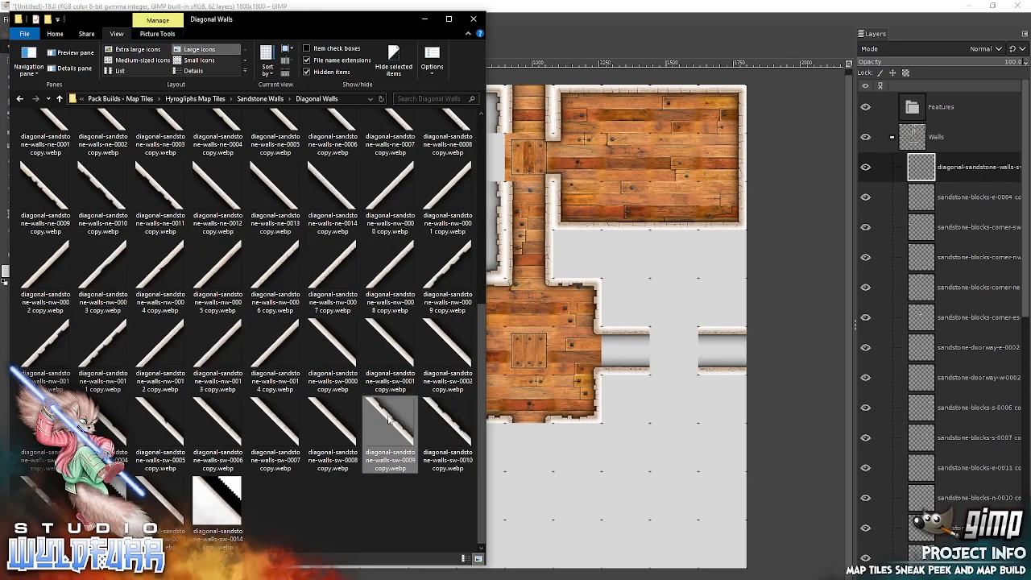
drag(596, 270, 596, 270)
drag(524, 340, 401, 219)
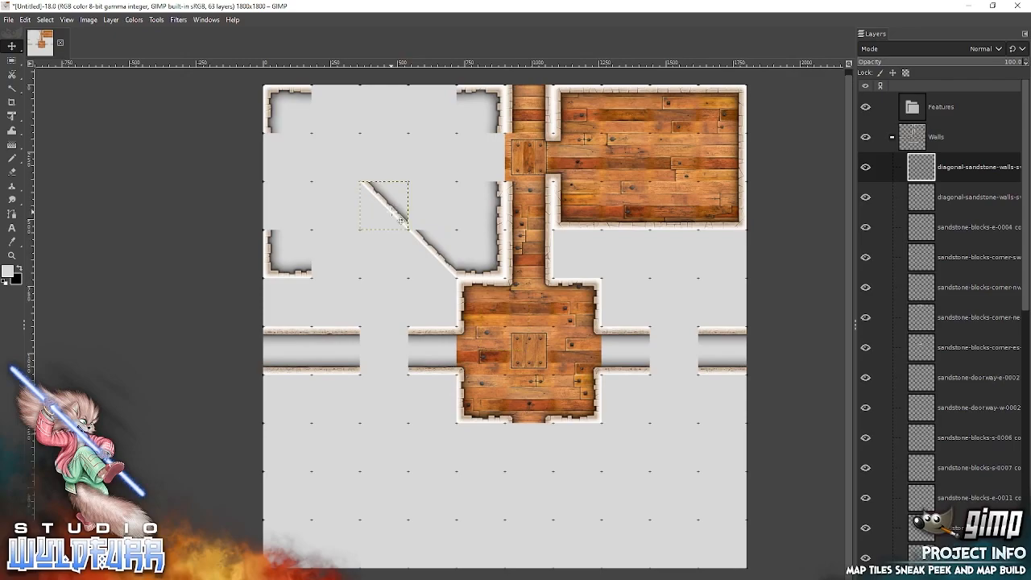
Add diagonal-sandstone-cornerstones-sw-0000 and sw-0001 from File Explorer and snap them directly above the lower and upper diagonal walls, respectively.
key(alt+Tab)
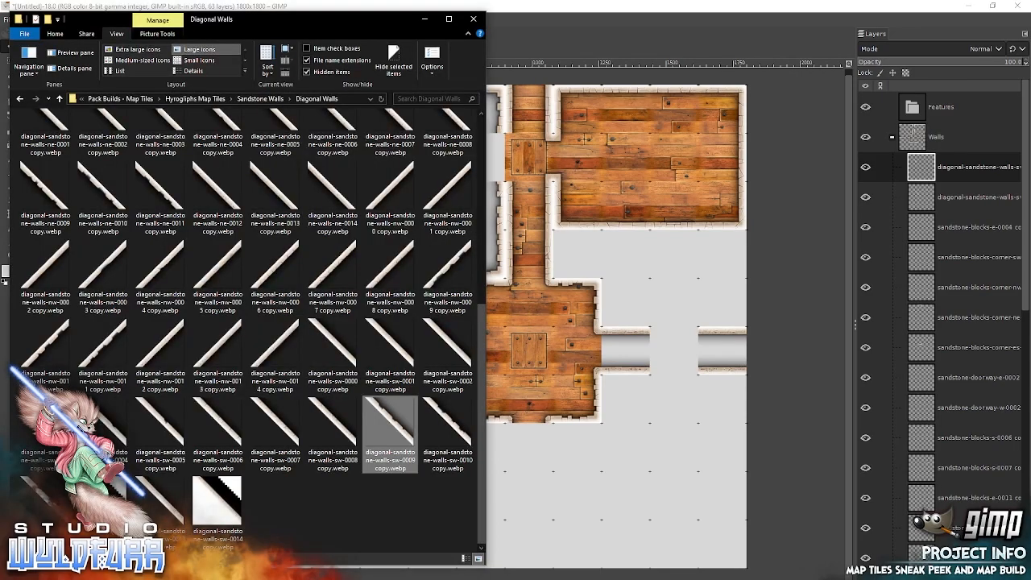
drag(481, 332, 480, 137)
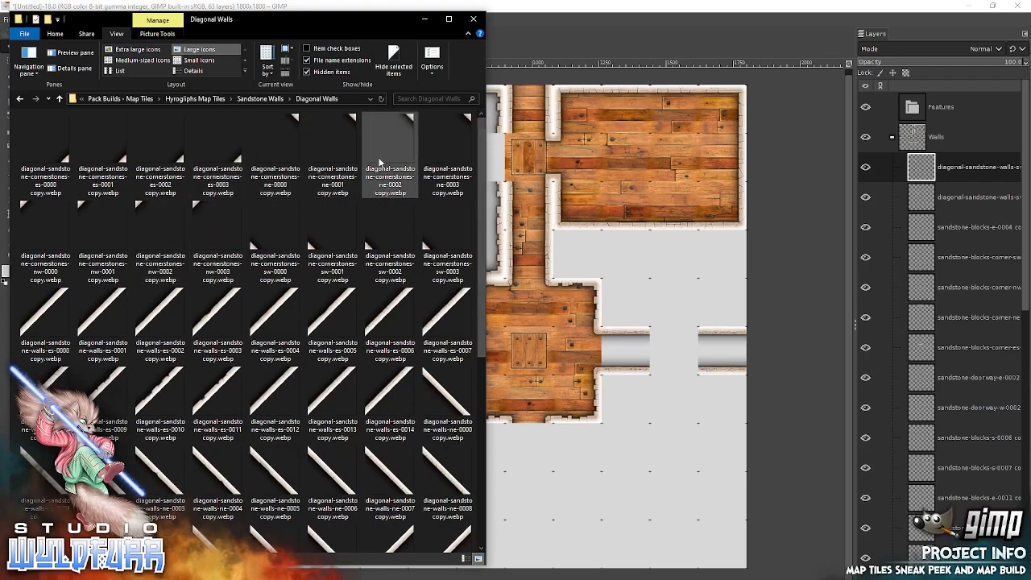
drag(258, 248, 570, 239)
drag(487, 346, 412, 223)
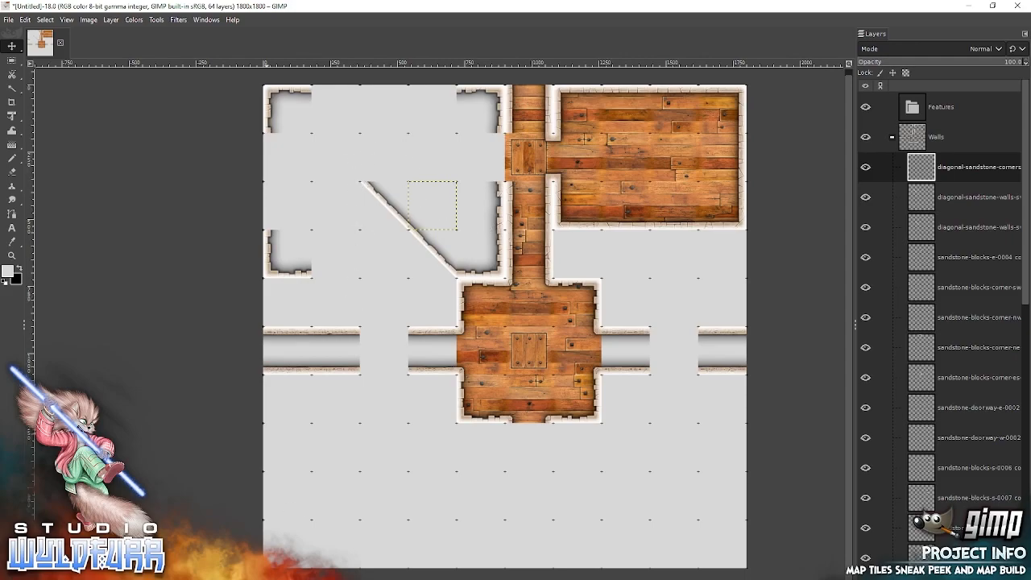
key(alt+Tab)
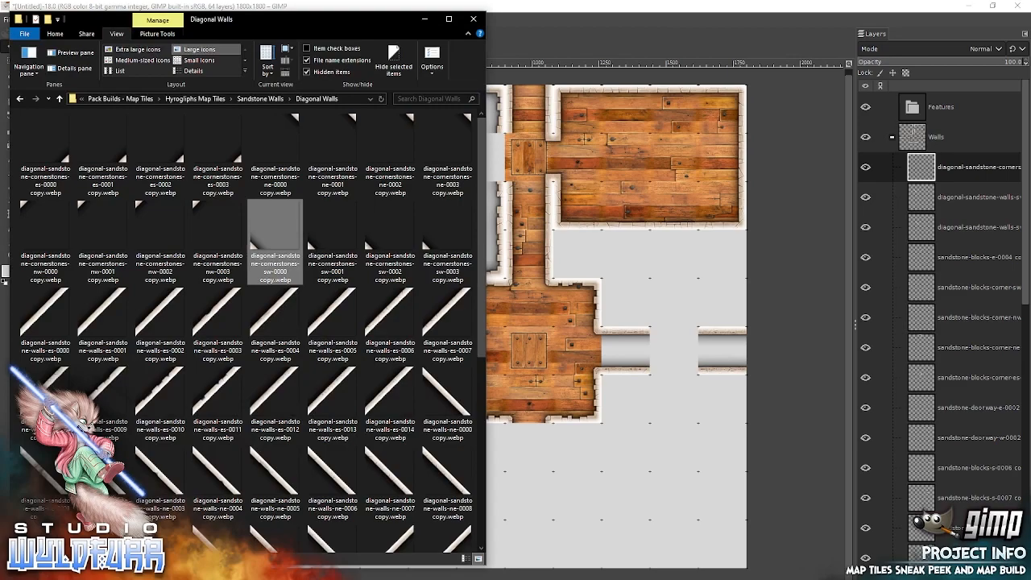
drag(312, 247, 605, 205)
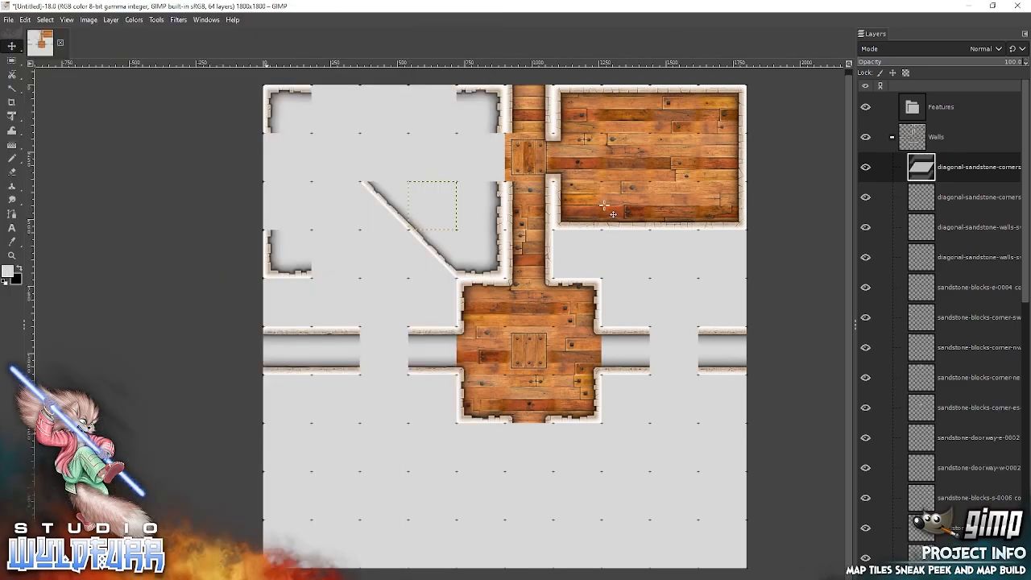
drag(485, 343, 365, 174)
Add diagonal-sandstone-walls-ne-0011 from File Explorer and snap it into the upper diagonal wall's cell as its opposite face.
key(alt+Tab)
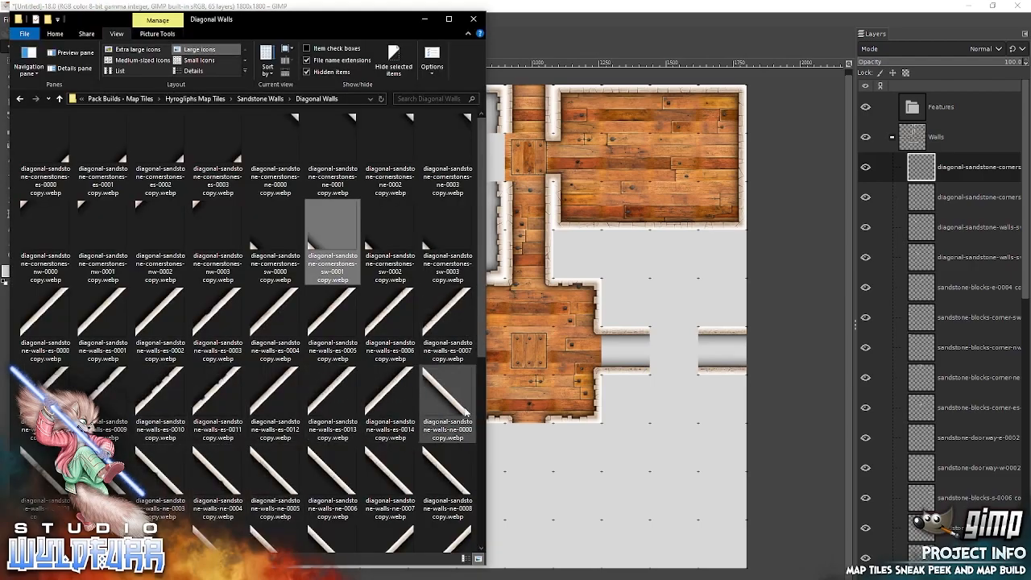
drag(479, 233, 468, 483)
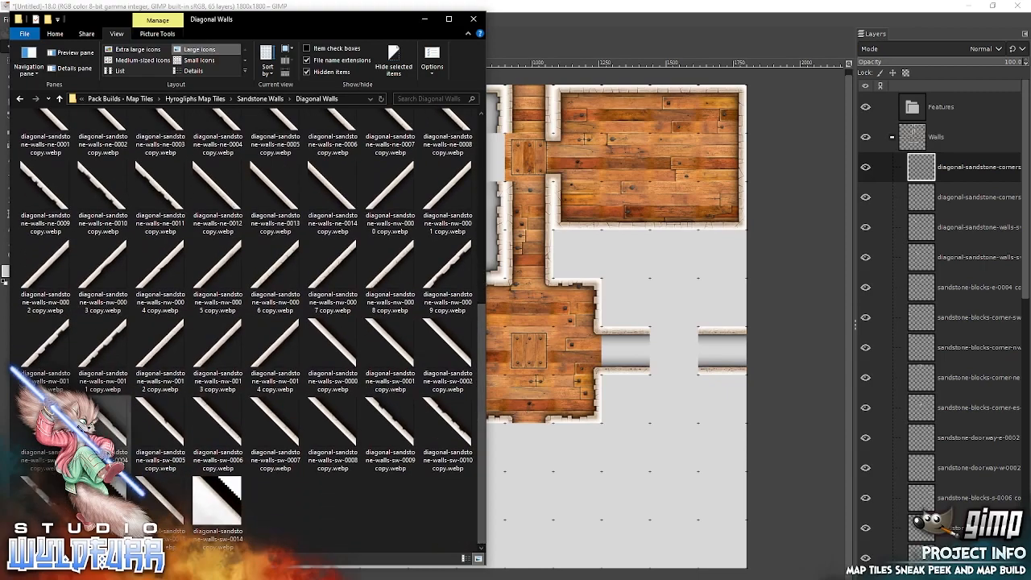
drag(165, 192, 609, 231)
drag(505, 330, 379, 215)
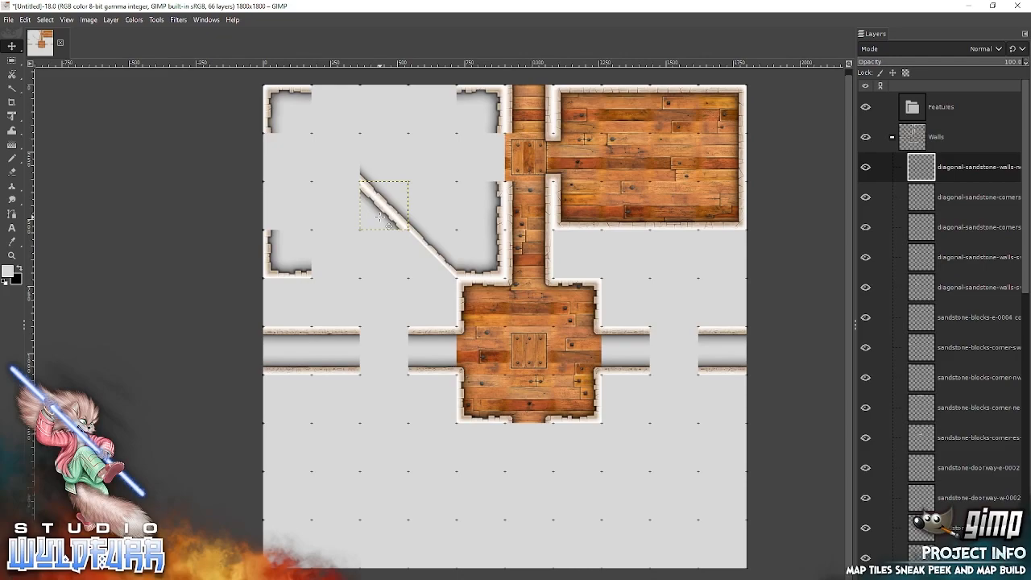
key(alt+Tab)
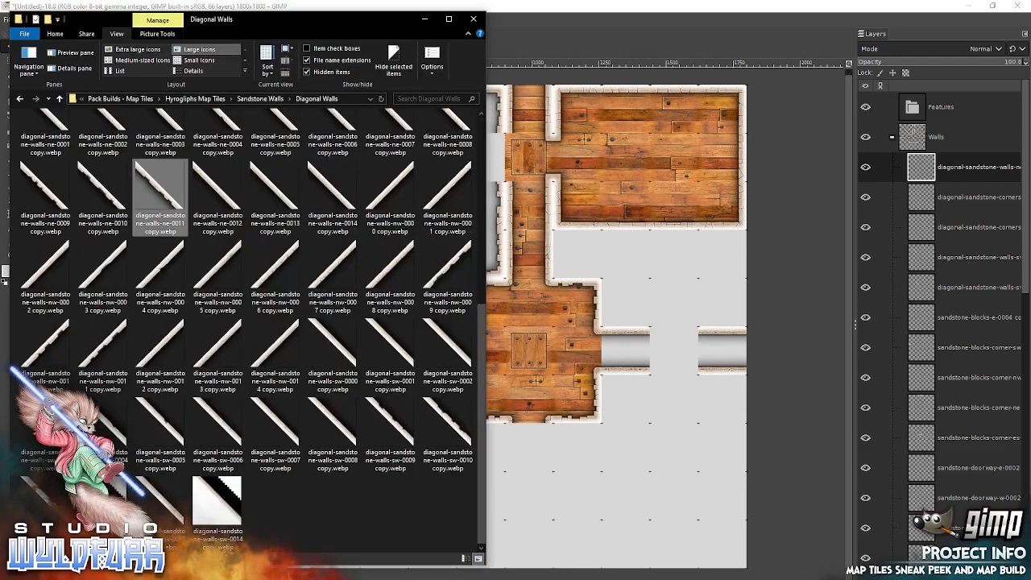
drag(103, 193, 630, 241)
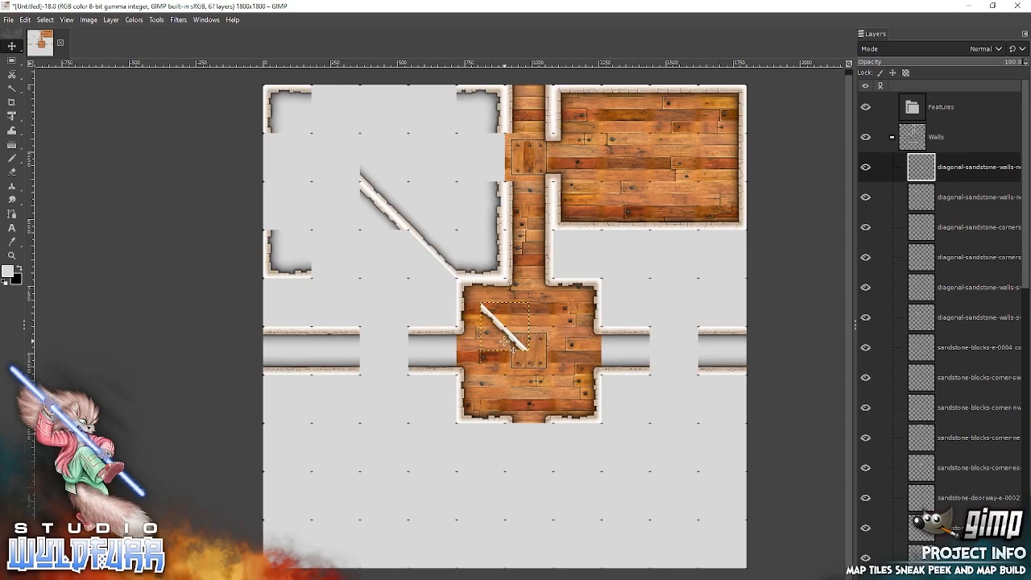
right_click(924, 169)
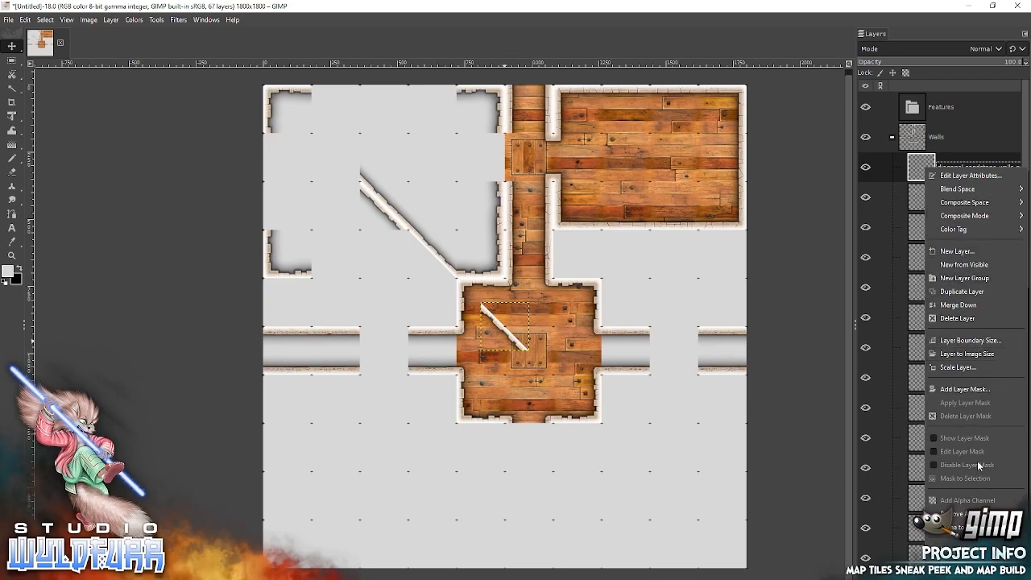
click(958, 319)
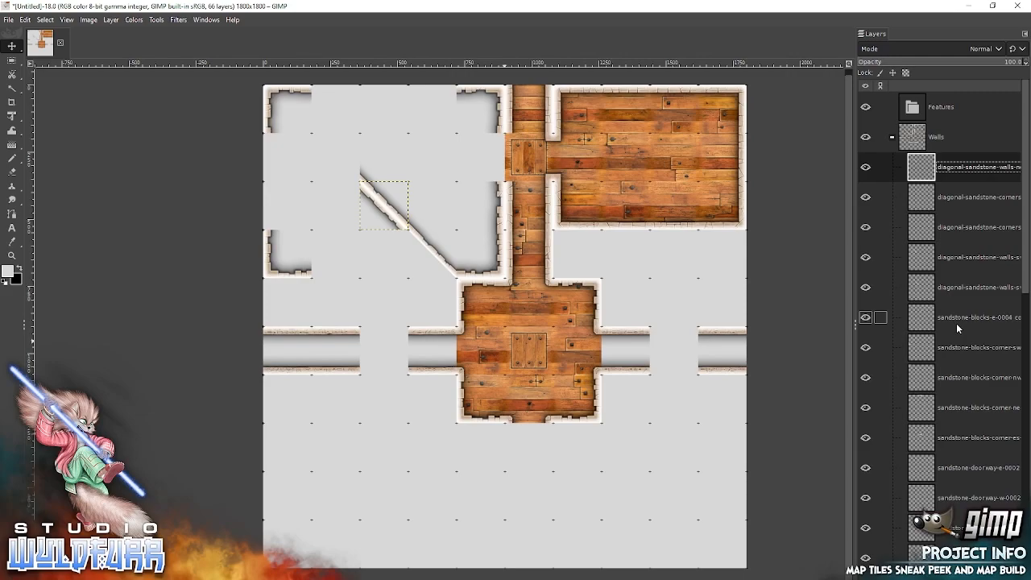
Add diagonal-sandstone-walls-es-0009 from File Explorer and snap it into the cell directly below the upper diagonal wall.
key(alt+Tab)
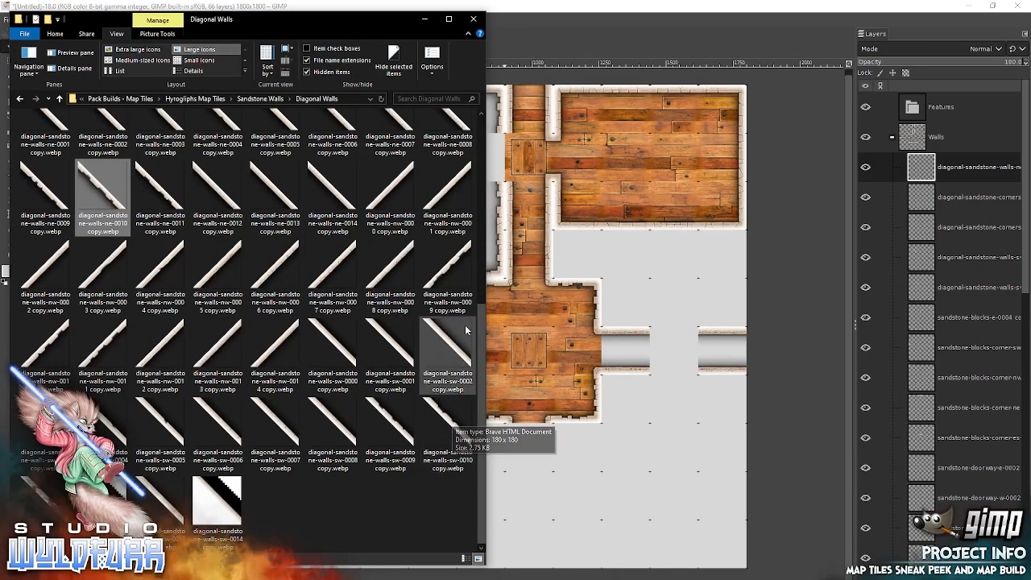
drag(482, 322, 479, 119)
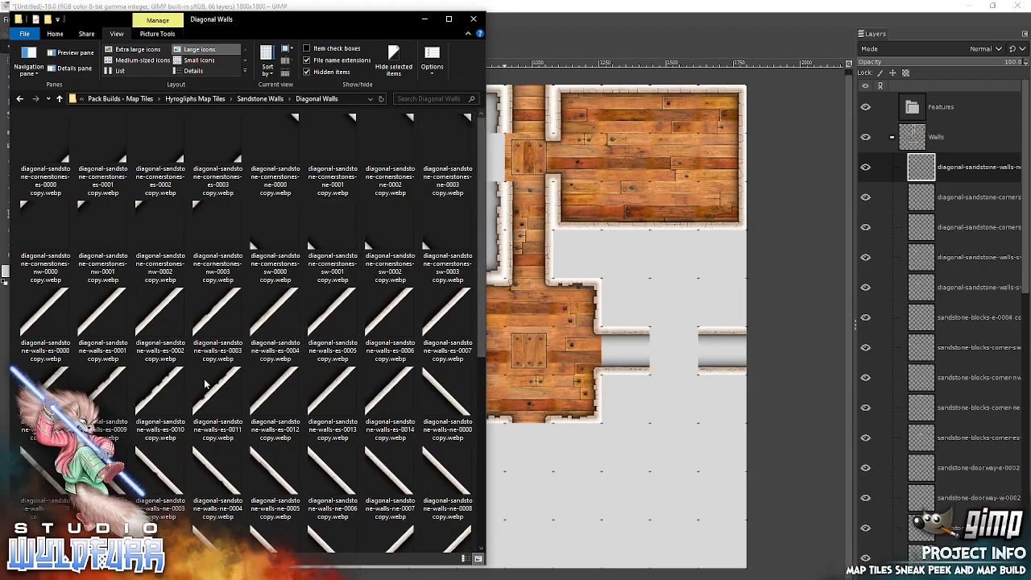
drag(597, 300, 606, 295)
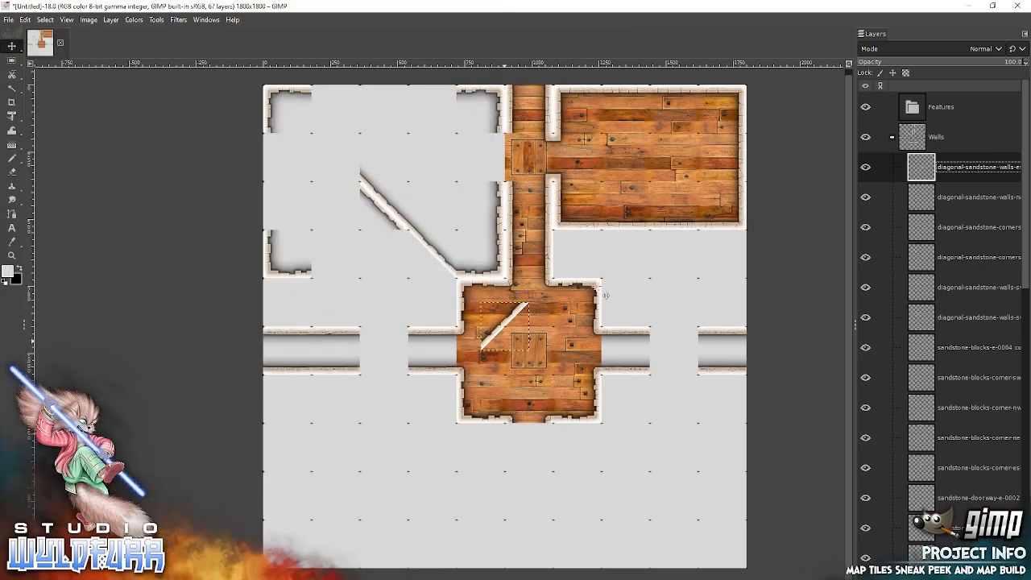
drag(510, 321, 389, 250)
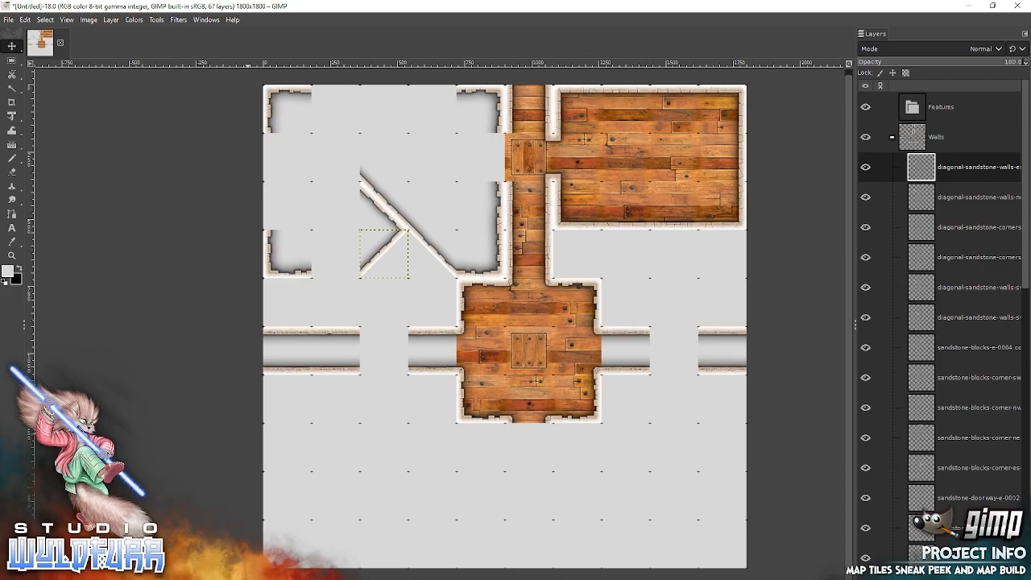
Add diagonal-sandstone-cornerstones-ne-0001 and es-0003 from File Explorer and snap them directly west and northwest of the upper diagonal wall to cap its end.
key(alt+Tab)
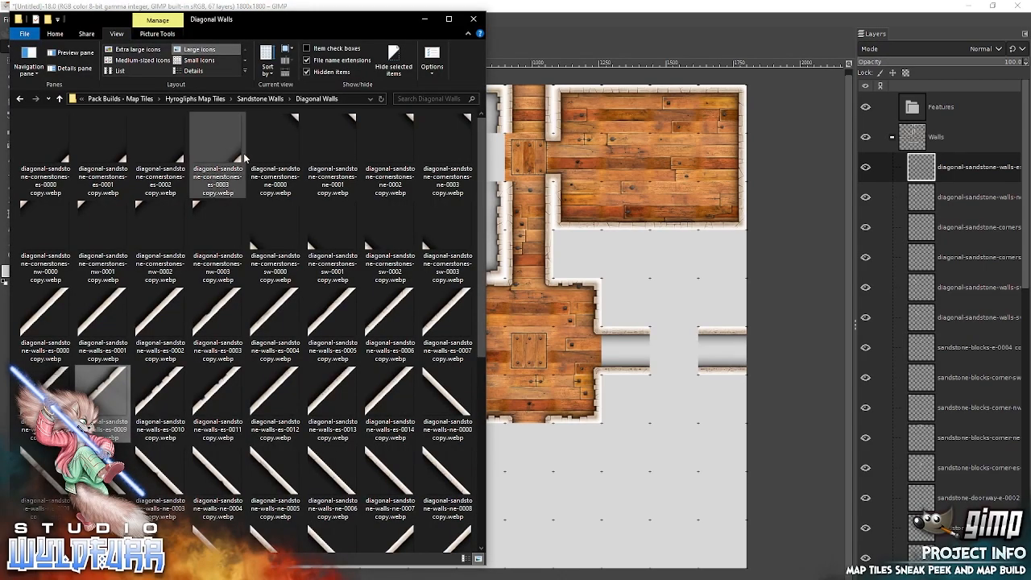
drag(353, 128, 584, 175)
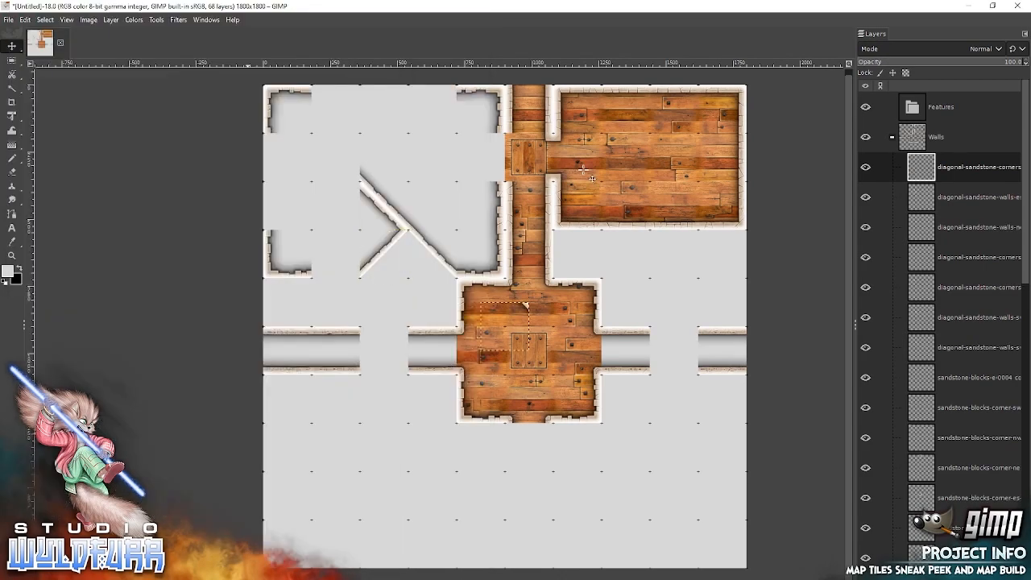
drag(523, 311, 362, 181)
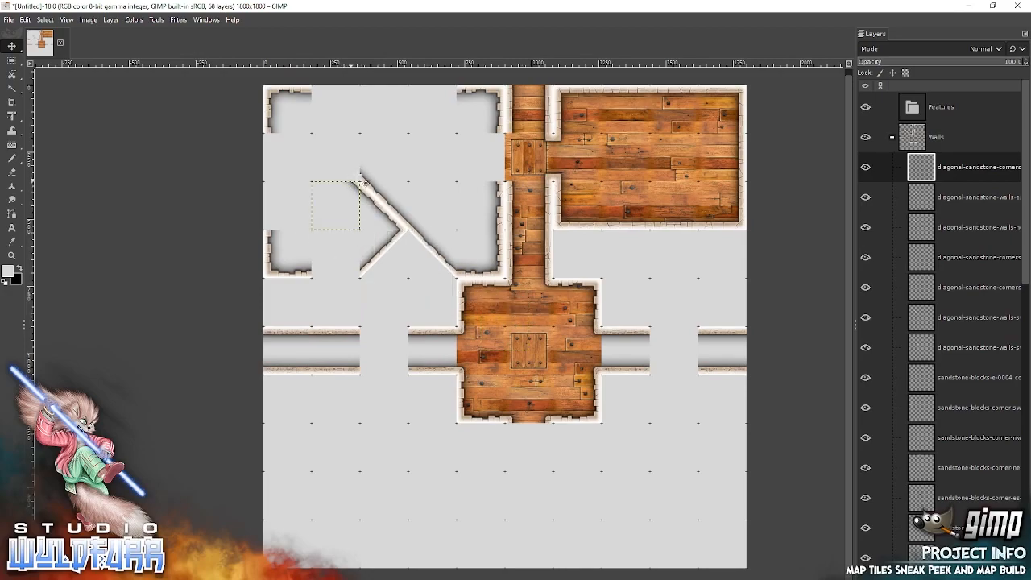
key(alt+Tab)
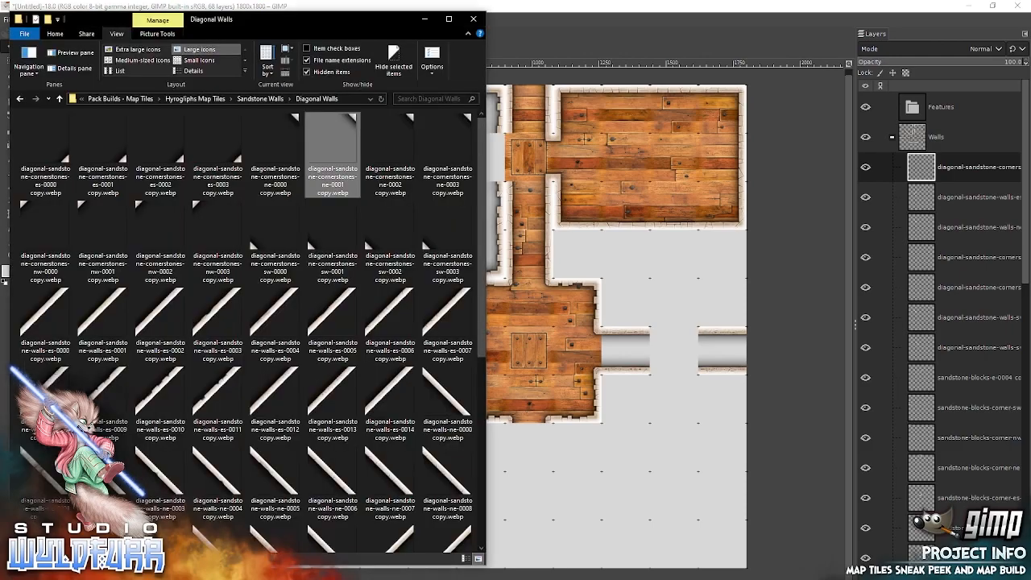
drag(397, 171, 585, 203)
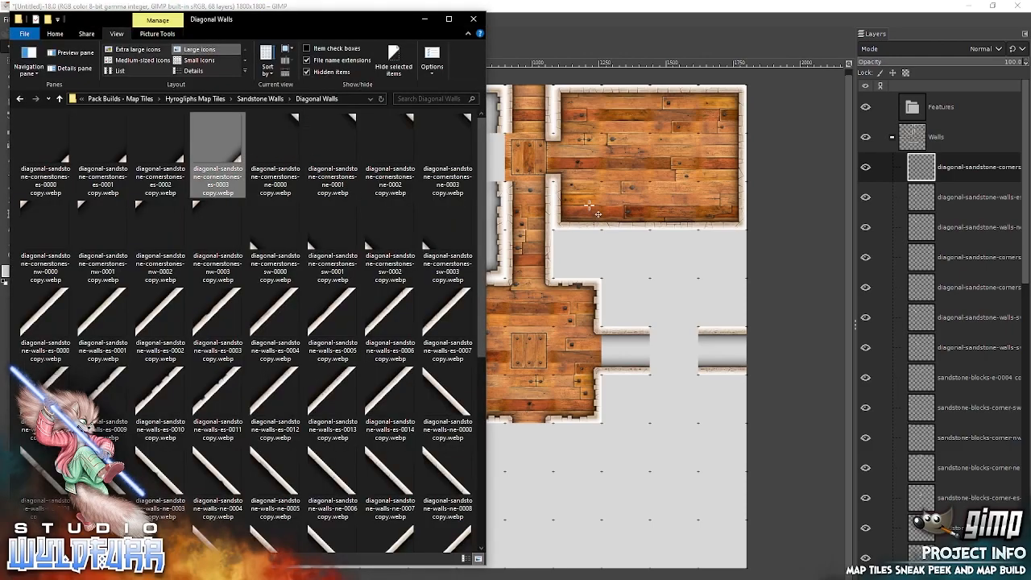
drag(525, 347, 360, 190)
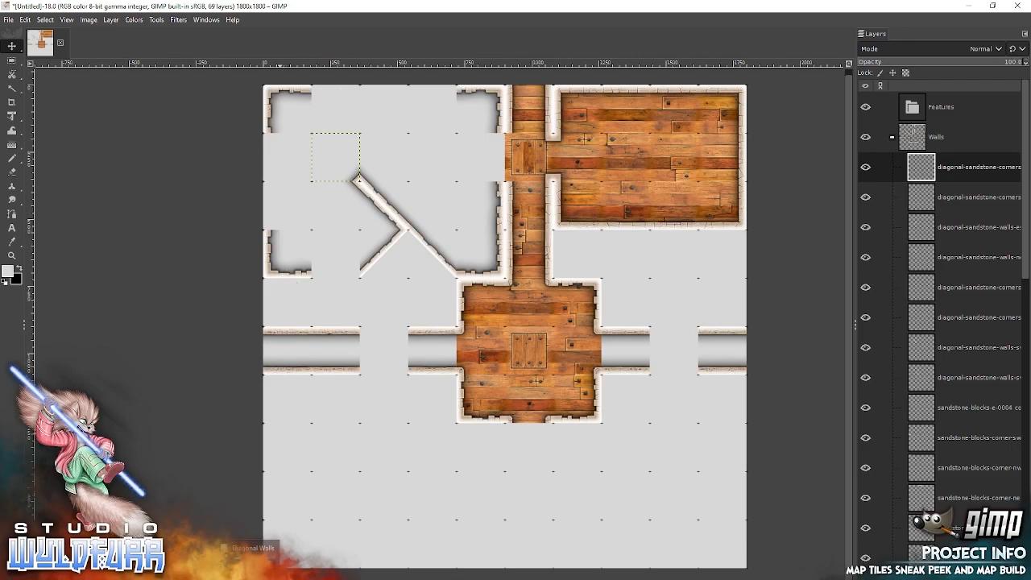
Add sandstone-blocks-w-0000 from the Sandstone Walls folder and snap it directly below the western room's northwest corner.
key(alt+Tab)
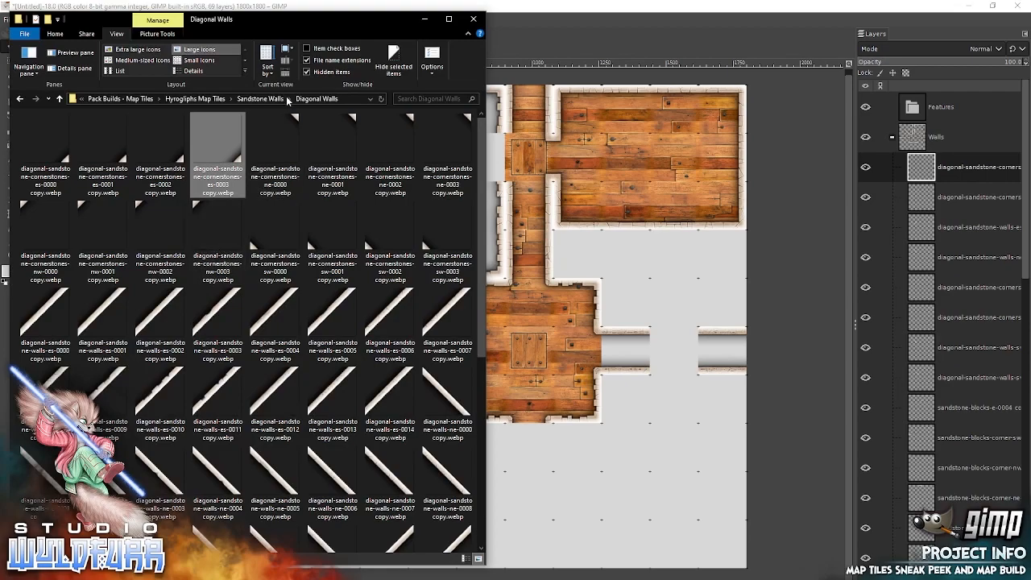
click(258, 98)
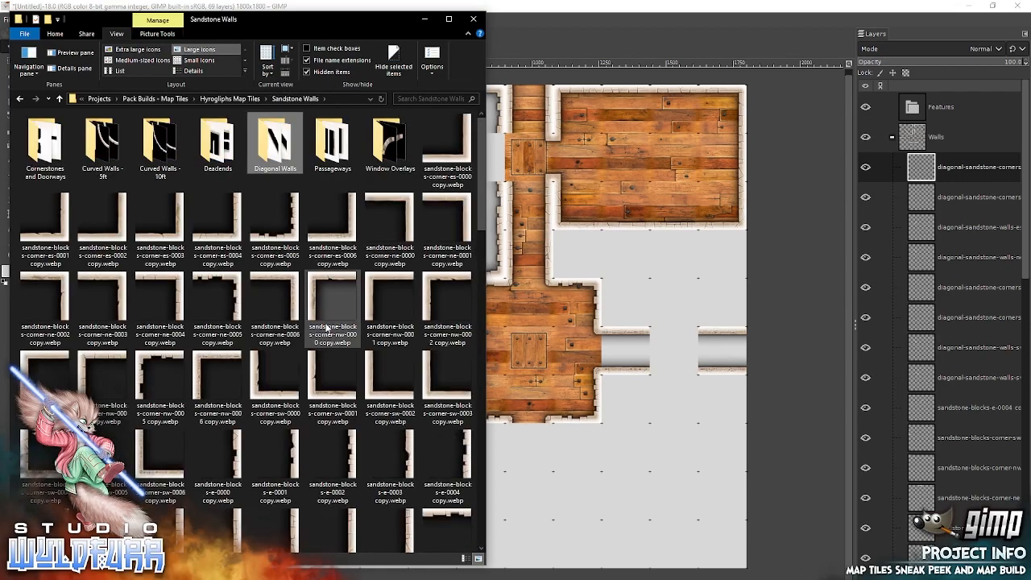
scroll(483, 249, down, 1)
scroll(483, 250, down, 6)
drag(429, 228, 599, 229)
drag(495, 322, 278, 159)
Add sandstone-blocks-w-0002 from File Explorer and snap it directly above the southwest corner to close the room's west wall.
key(alt+Tab)
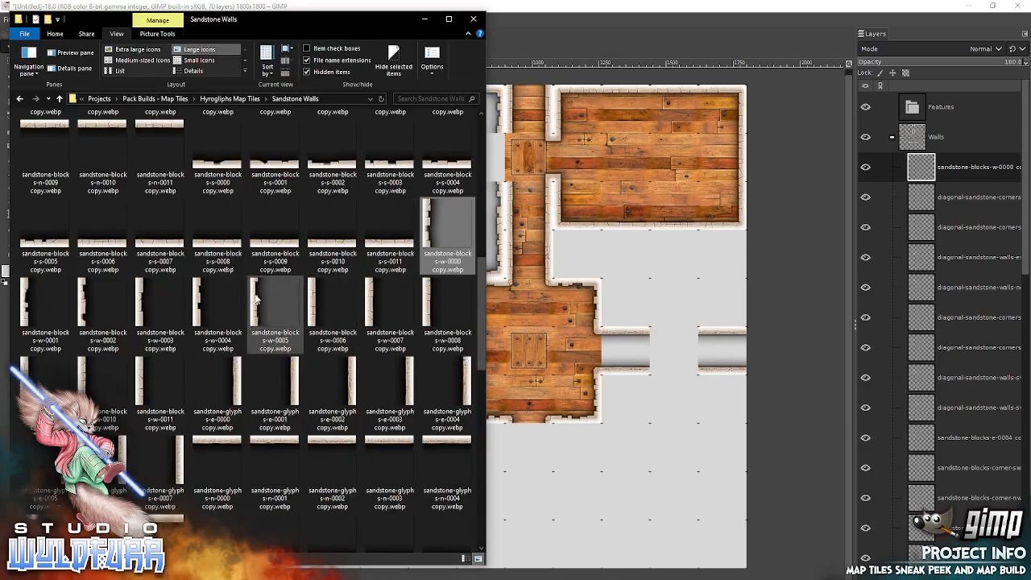
click(30, 299)
drag(82, 299, 623, 289)
drag(494, 319, 279, 207)
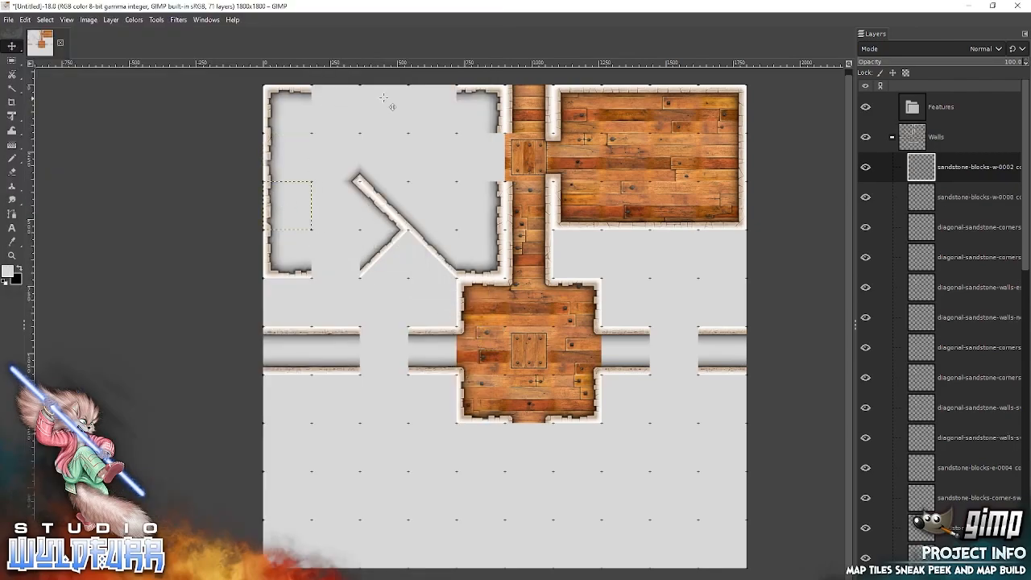
Add sandstone-blocks-n-0004 from File Explorer and snap it directly east of the western room's northwest corner.
key(alt+Tab)
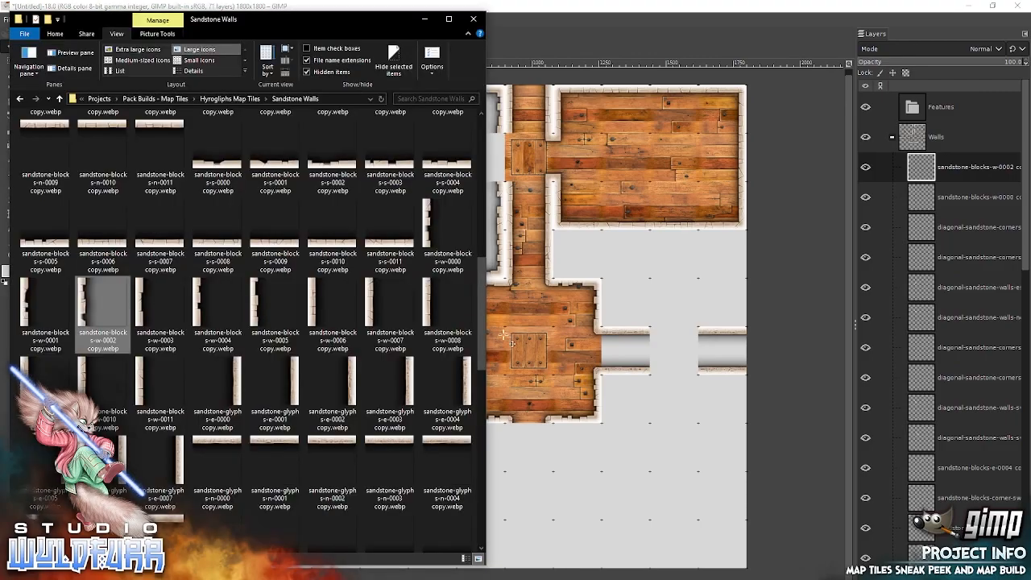
drag(481, 360, 479, 298)
scroll(473, 442, down, 3)
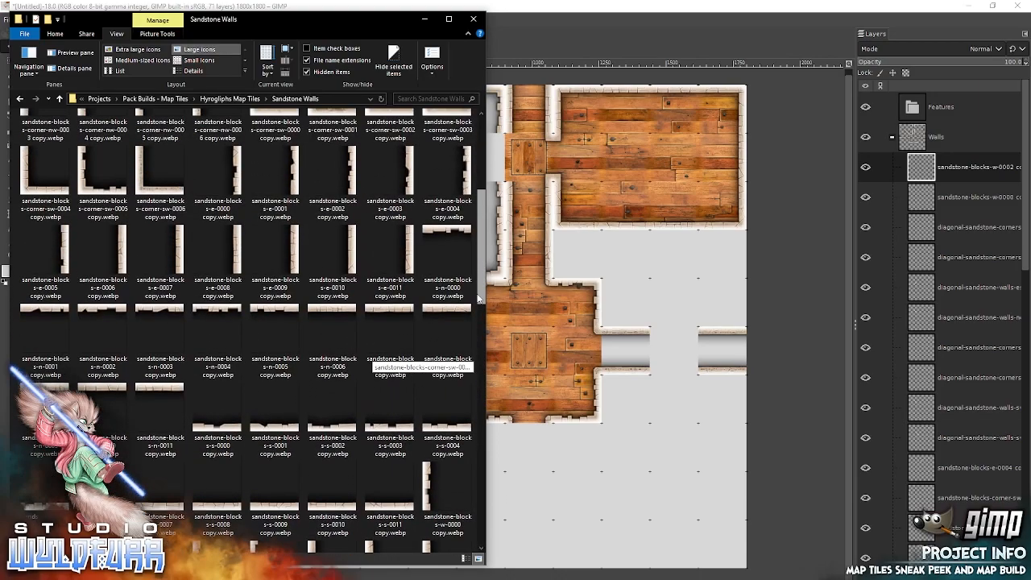
drag(221, 324, 532, 268)
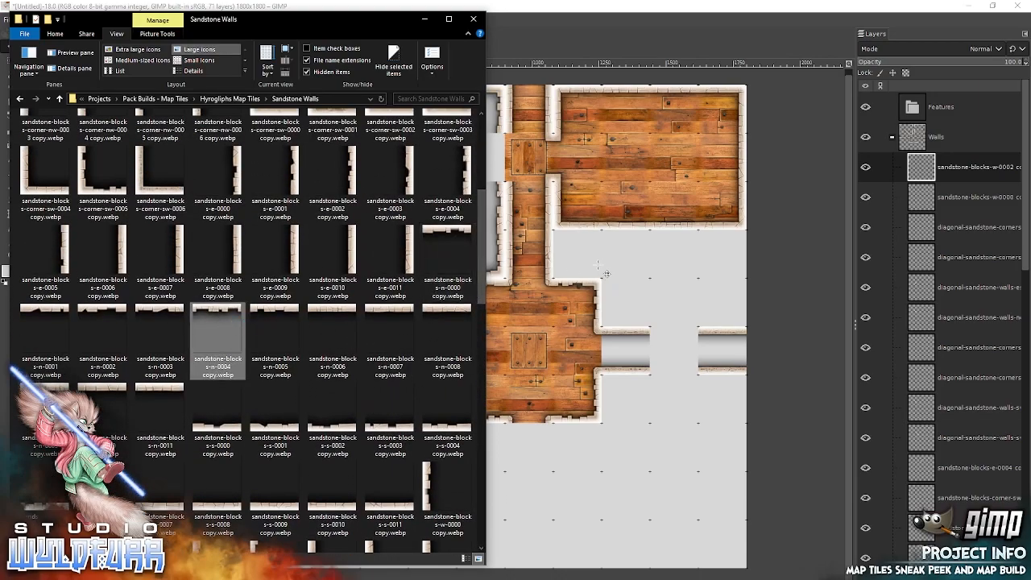
drag(605, 274, 606, 274)
drag(512, 318, 338, 107)
Add sandstone-blocks-n-0005 and n-0000 from File Explorer and snap them eastward in order to complete the western room's north wall.
key(alt+Tab)
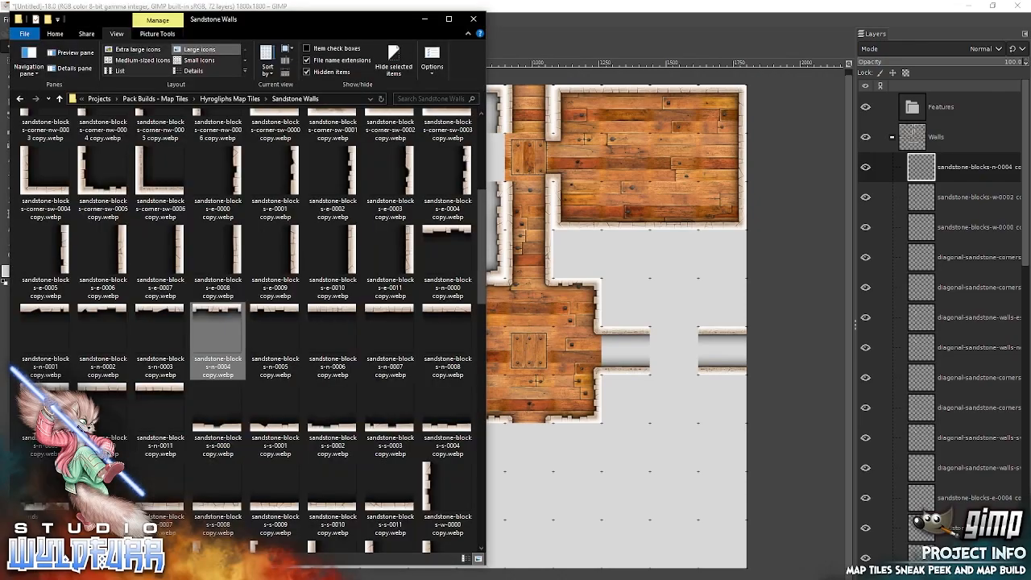
drag(278, 315, 596, 251)
drag(520, 316, 399, 99)
key(alt+Tab)
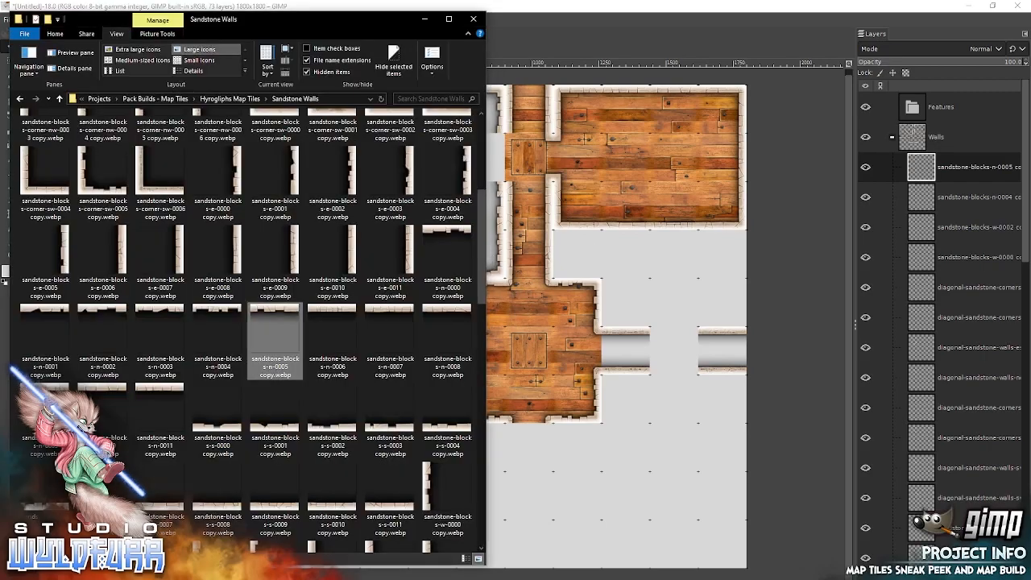
drag(274, 334, 667, 258)
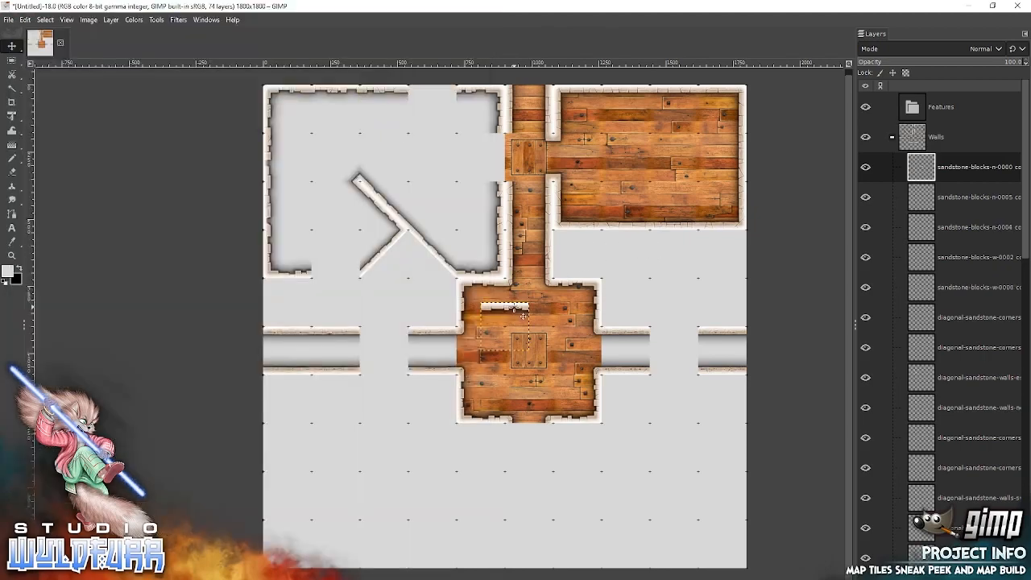
drag(524, 315, 452, 98)
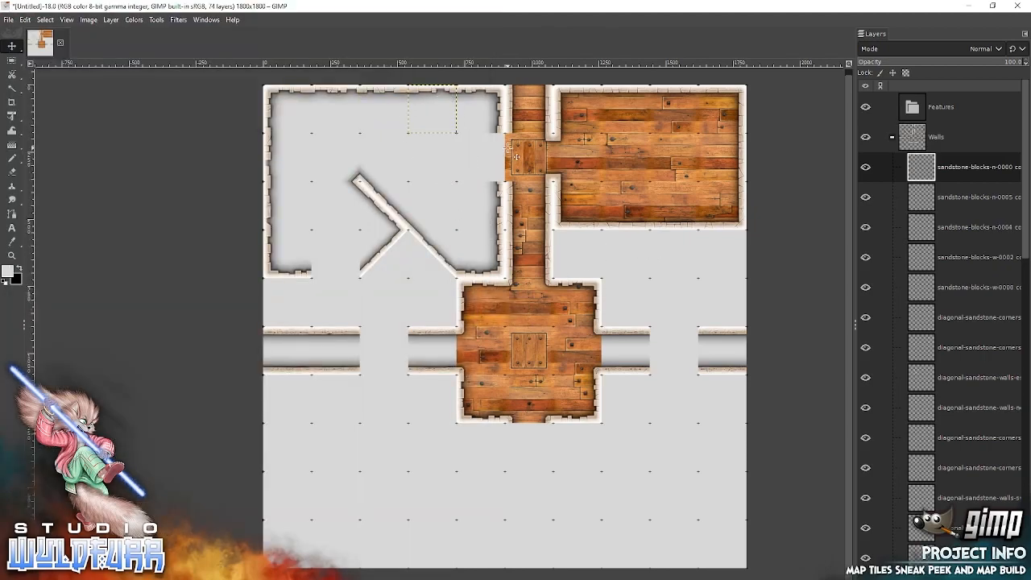
Add sandstone-doorway-w-0003 from the Cornerstones and Doorways folder and snap it in the corridor cell beside the western room's east opening.
key(alt+Tab)
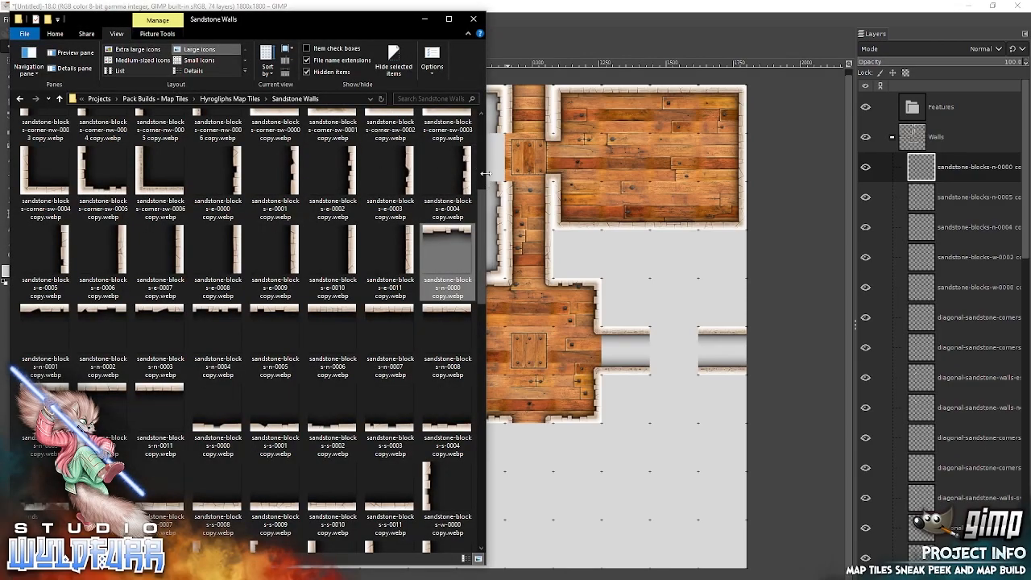
scroll(483, 173, up, 5)
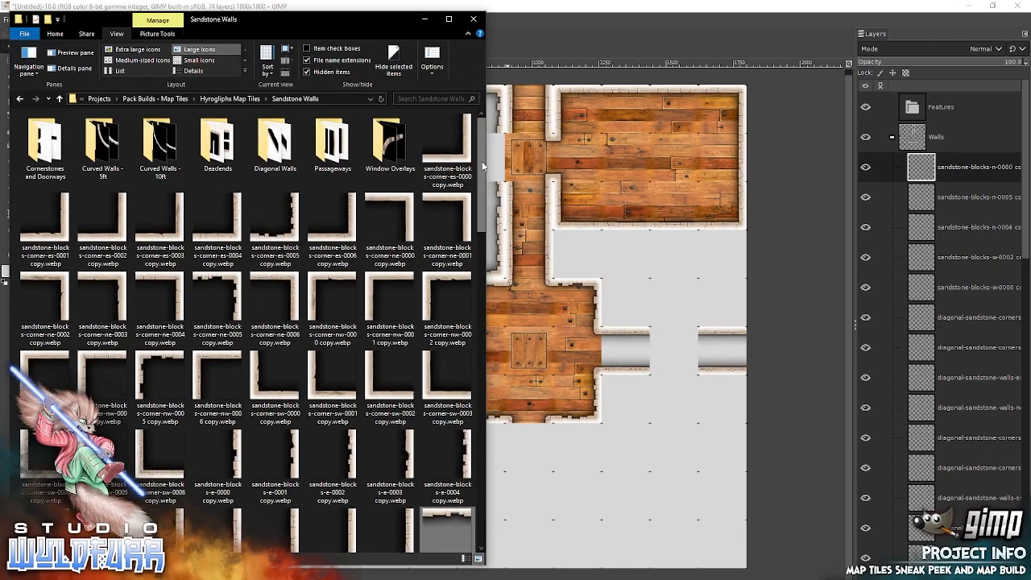
double_click(45, 153)
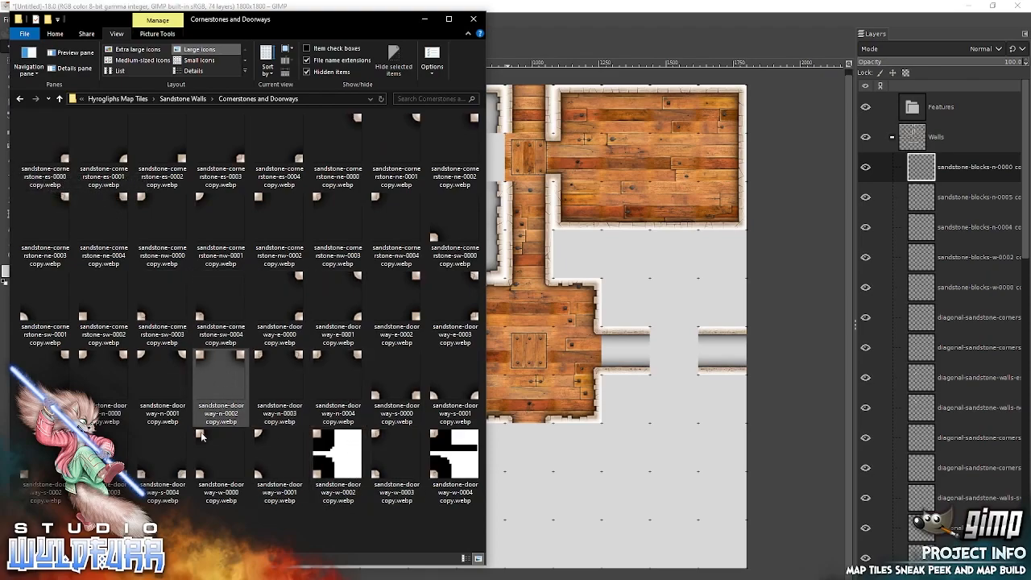
drag(374, 449, 600, 282)
drag(486, 304, 515, 150)
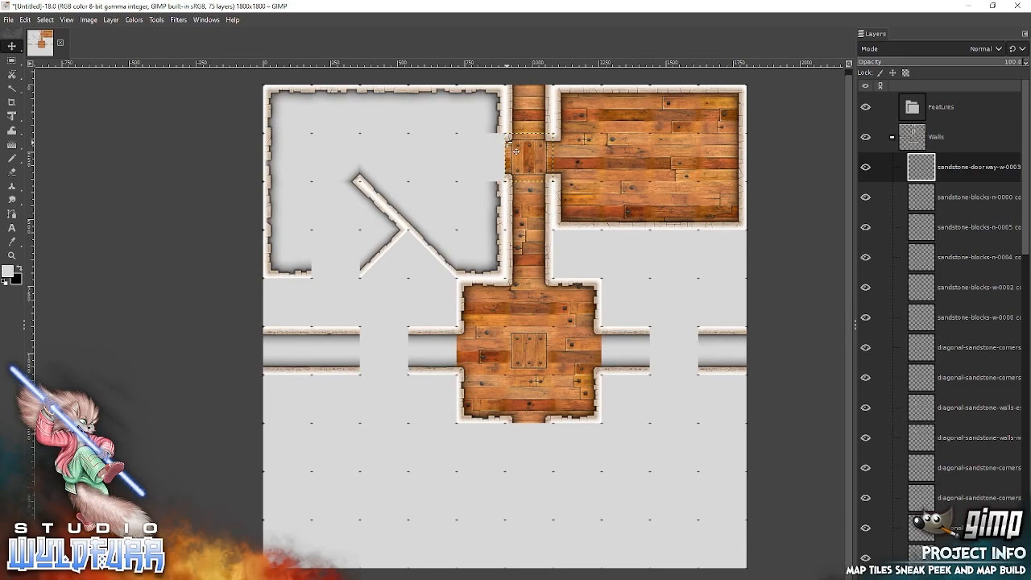
Add sandstone-doorway-e-0003 from File Explorer and snap it inside the western room's east opening, directly west of the corridor.
key(alt+Tab)
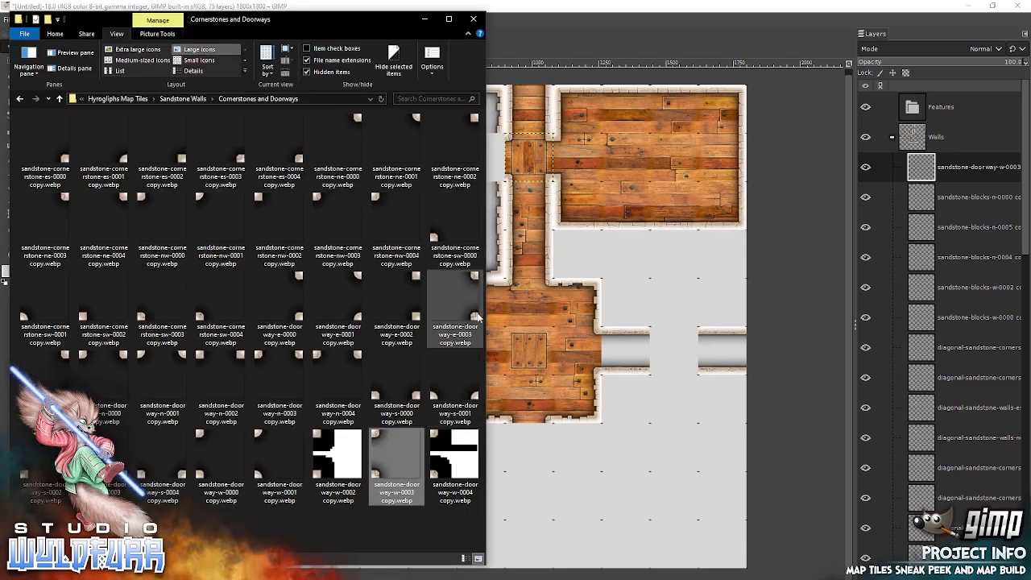
drag(474, 314, 564, 284)
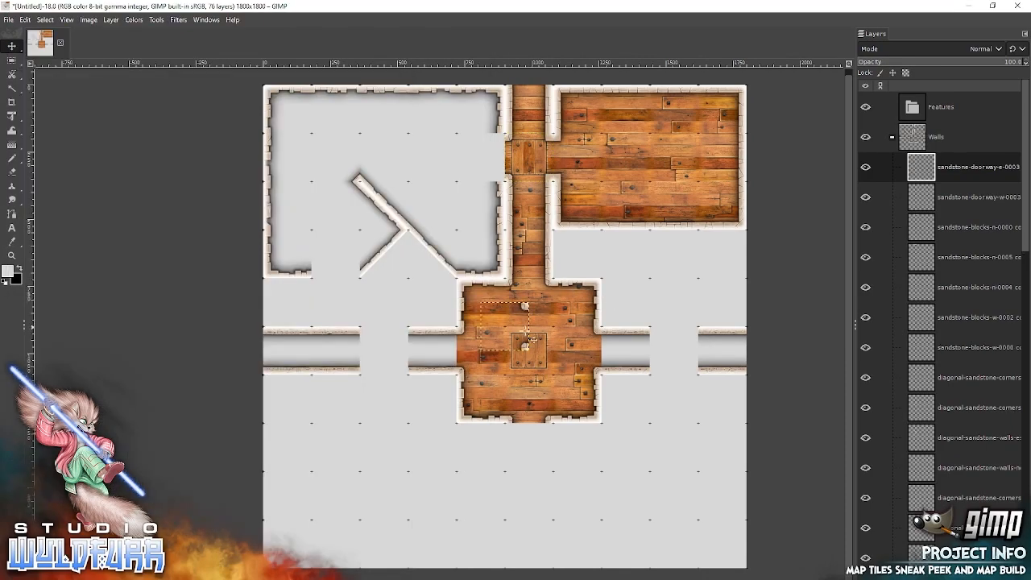
drag(524, 344, 497, 177)
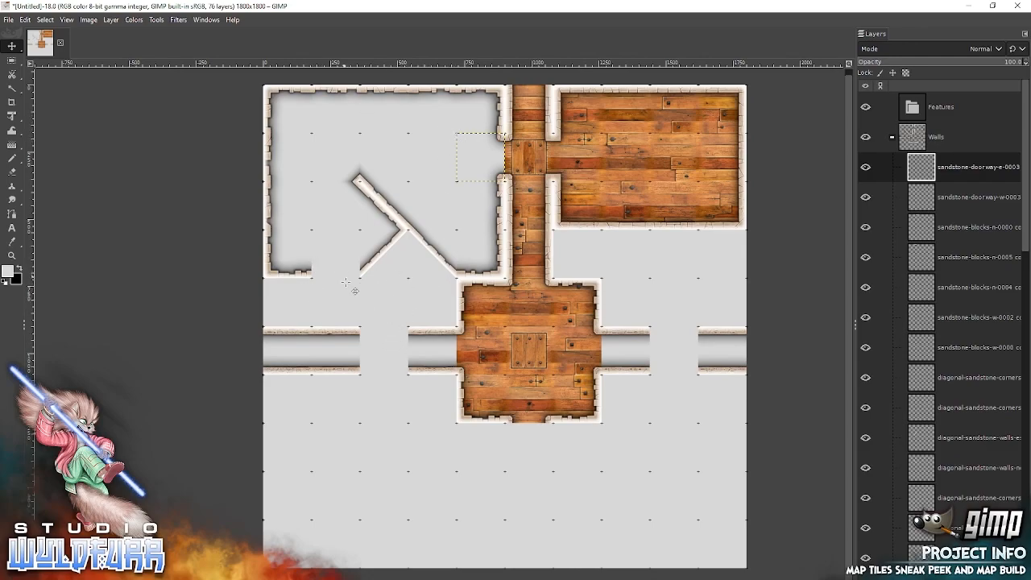
Add a jagged diagonal-sandstone-walls-sw tile from the Diagonal Walls folder and snap it directly below the gap in the western room's south wall.
key(alt+Tab)
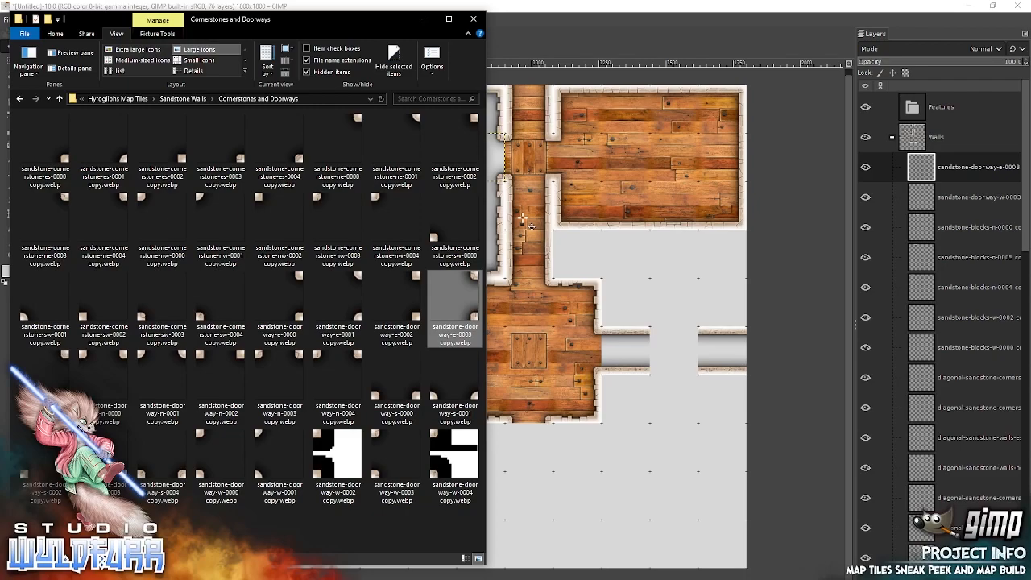
click(198, 99)
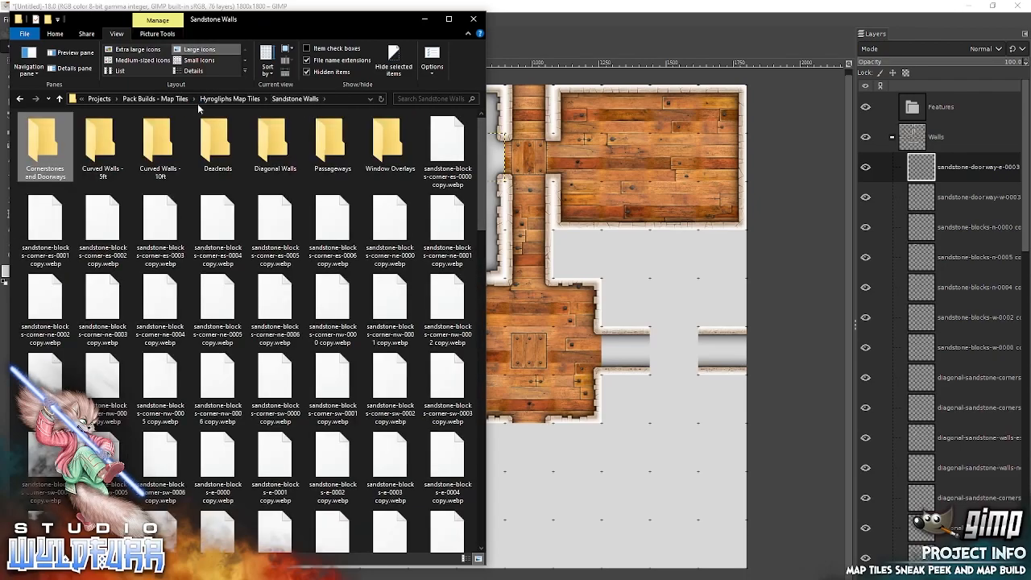
double_click(269, 153)
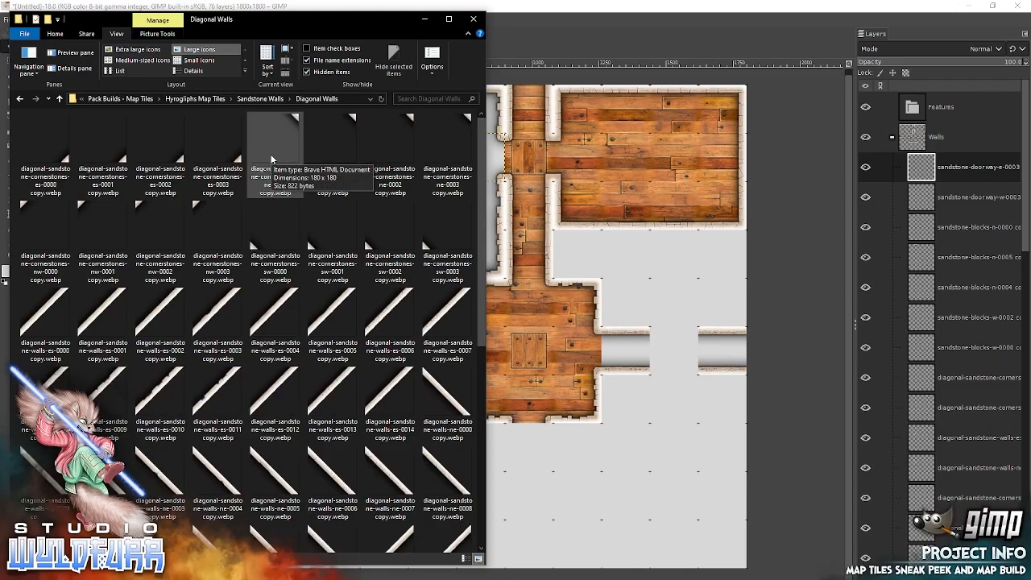
scroll(475, 365, down, 3)
scroll(475, 365, down, 2)
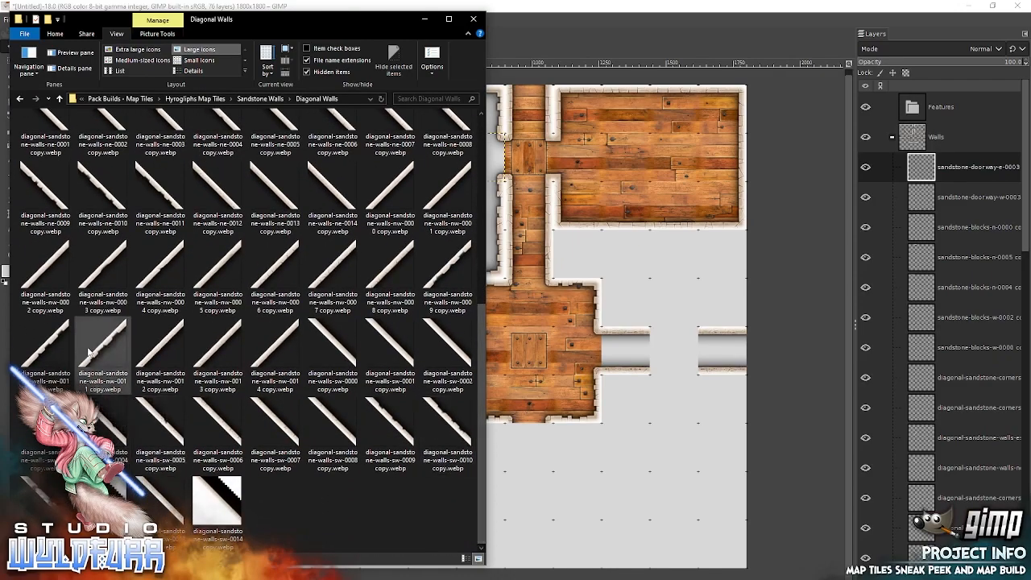
drag(319, 451, 581, 380)
drag(520, 341, 349, 316)
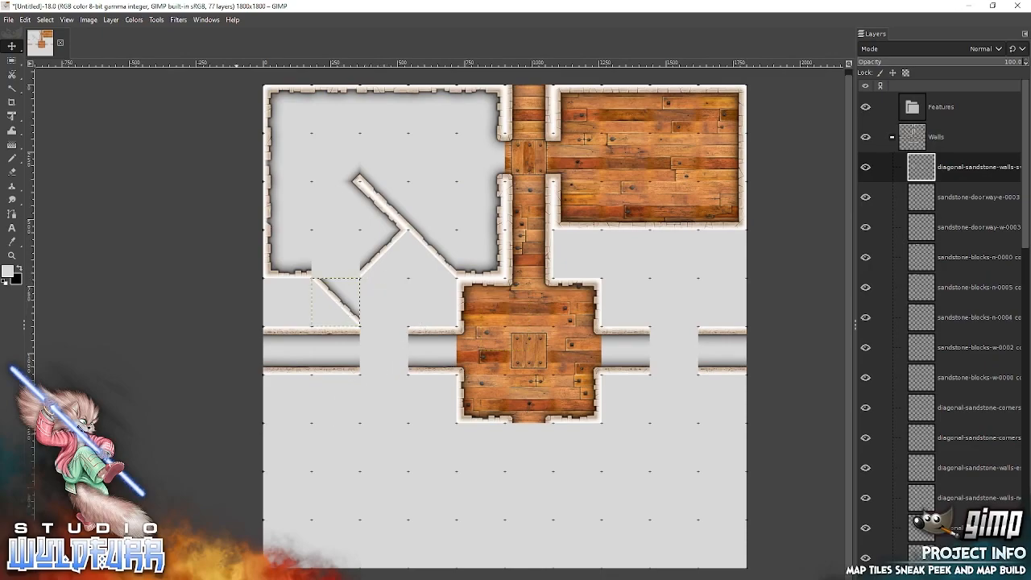
Add diagonal-sandstone-walls-ne-0009 from File Explorer and snap it directly east of the southwest diagonal wall tile.
key(alt+Tab)
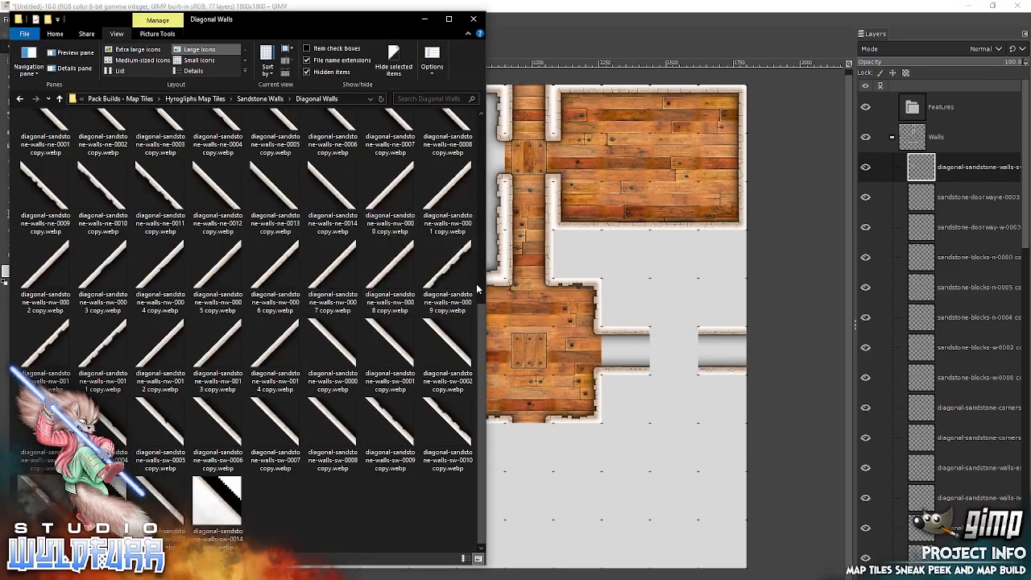
drag(480, 319, 478, 202)
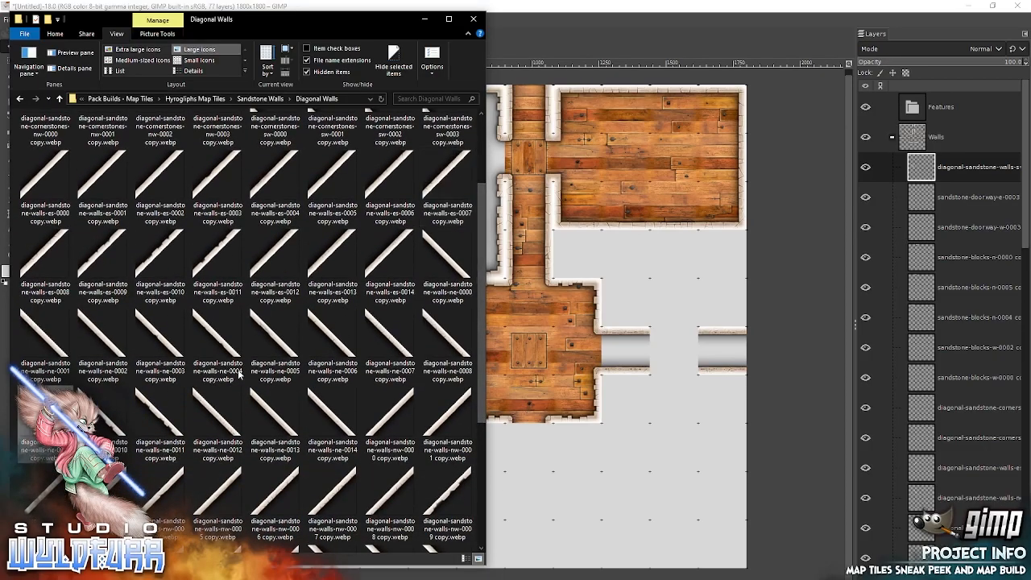
drag(600, 288, 600, 288)
drag(510, 338, 393, 315)
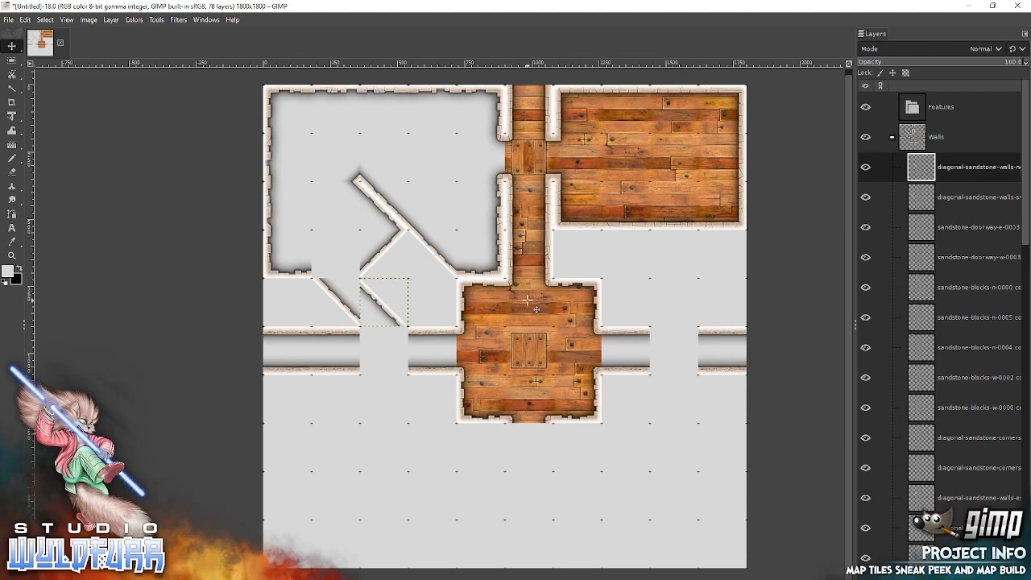
Add diagonal cornerstones sw-0003 and es-0002 from File Explorer and snap both into the south wall gap directly above the southwest diagonal tile.
key(alt+Tab)
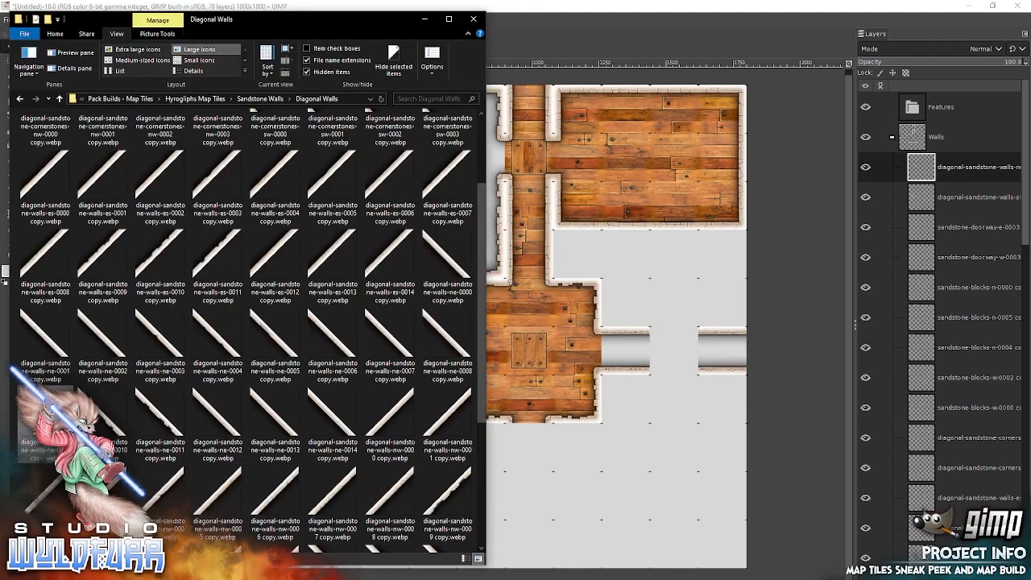
scroll(479, 193, up, 3)
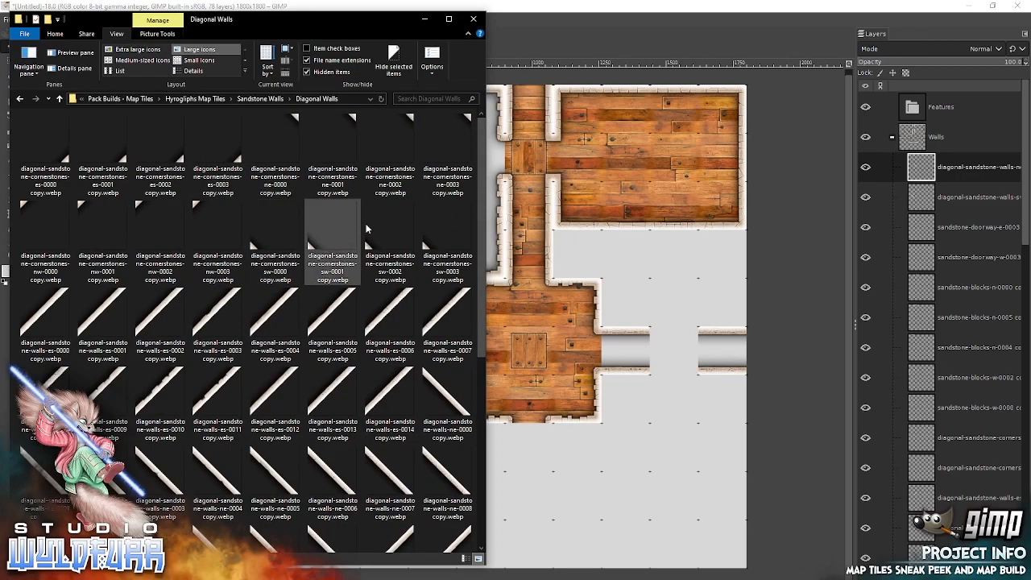
drag(430, 240, 507, 235)
drag(604, 255, 566, 250)
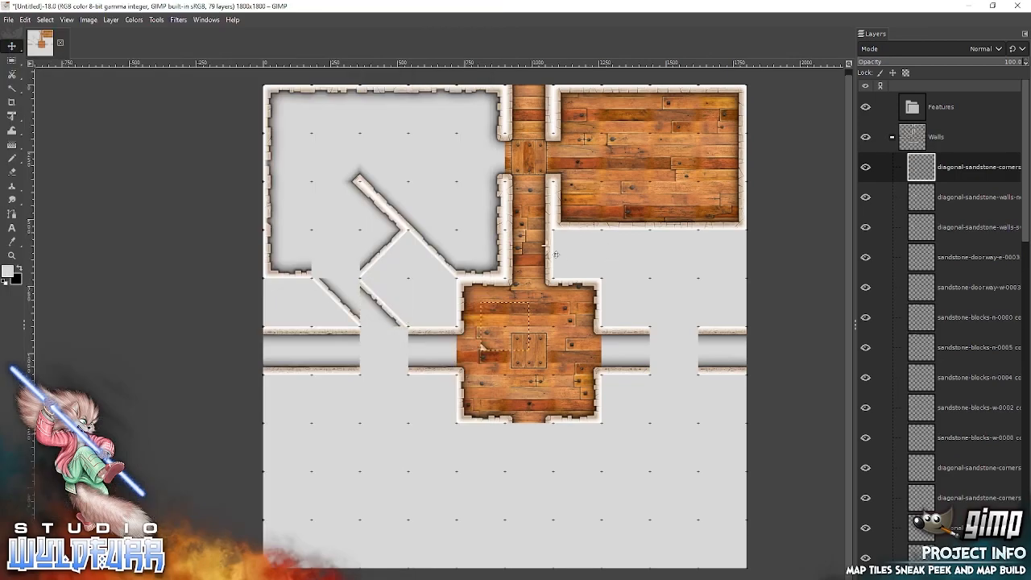
drag(497, 357, 327, 285)
key(alt+Tab)
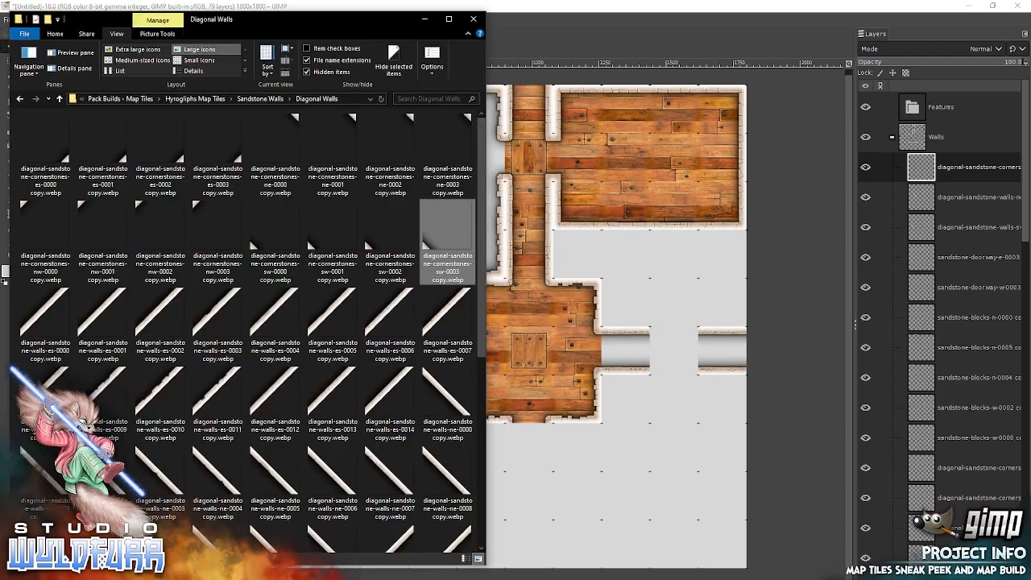
drag(160, 157, 614, 190)
drag(533, 358, 366, 286)
Add diagonal cornerstones ne-0000 and ne-0001, snapping one over the southwest diagonal tile and the other into the western hallway gap's upper east corner.
key(alt+Tab)
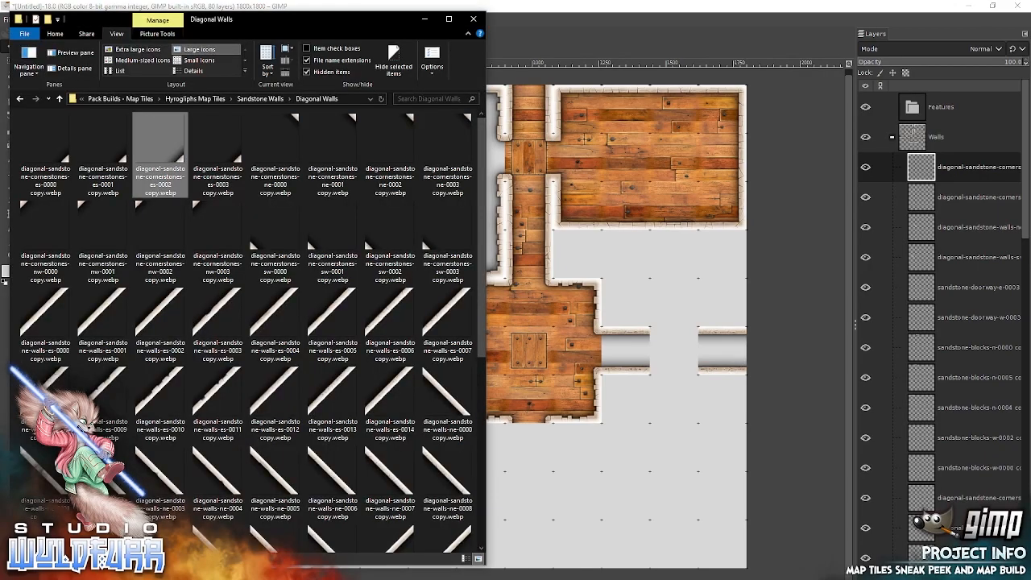
click(281, 133)
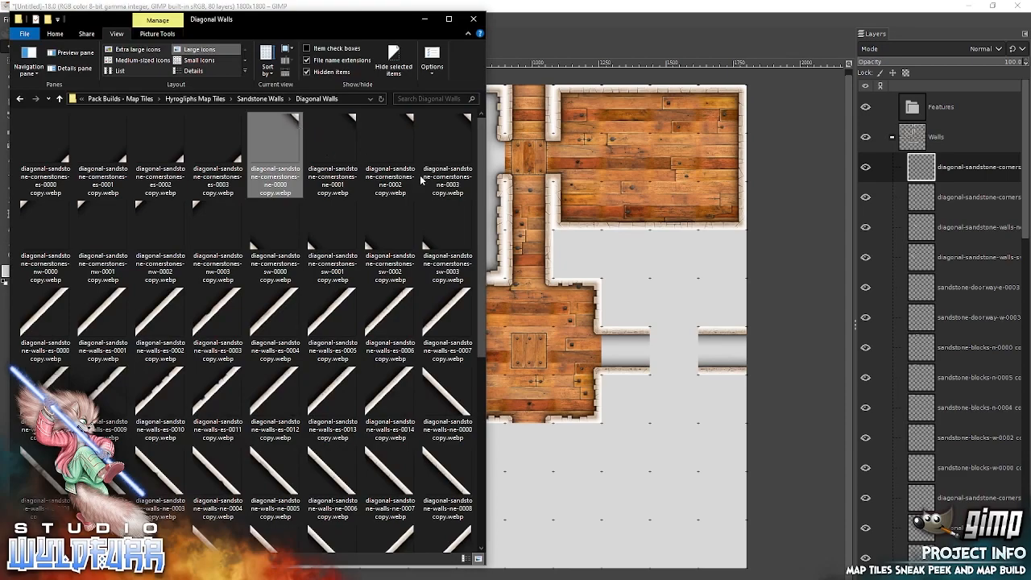
drag(597, 211, 594, 212)
drag(525, 308, 352, 290)
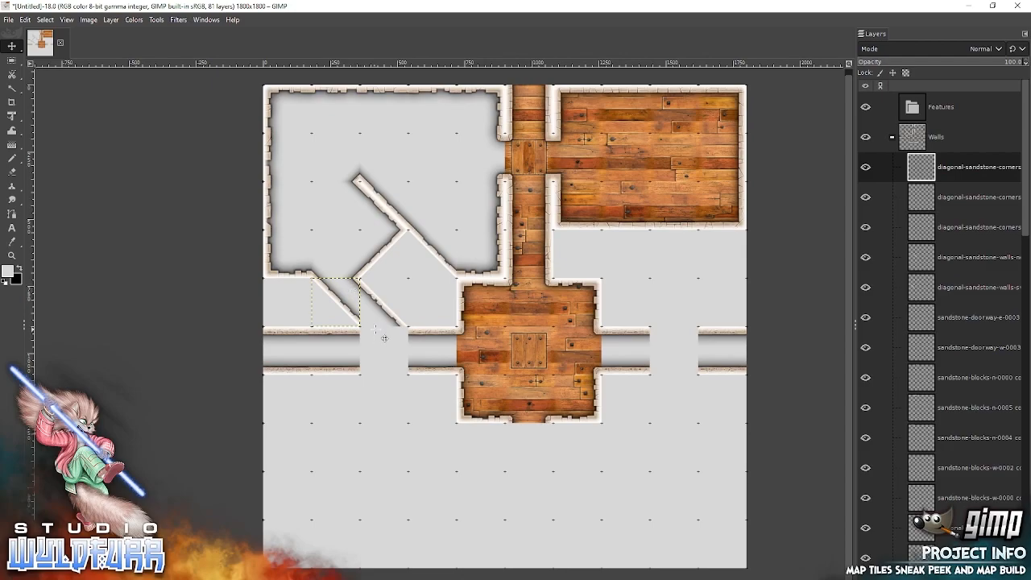
key(alt+Tab)
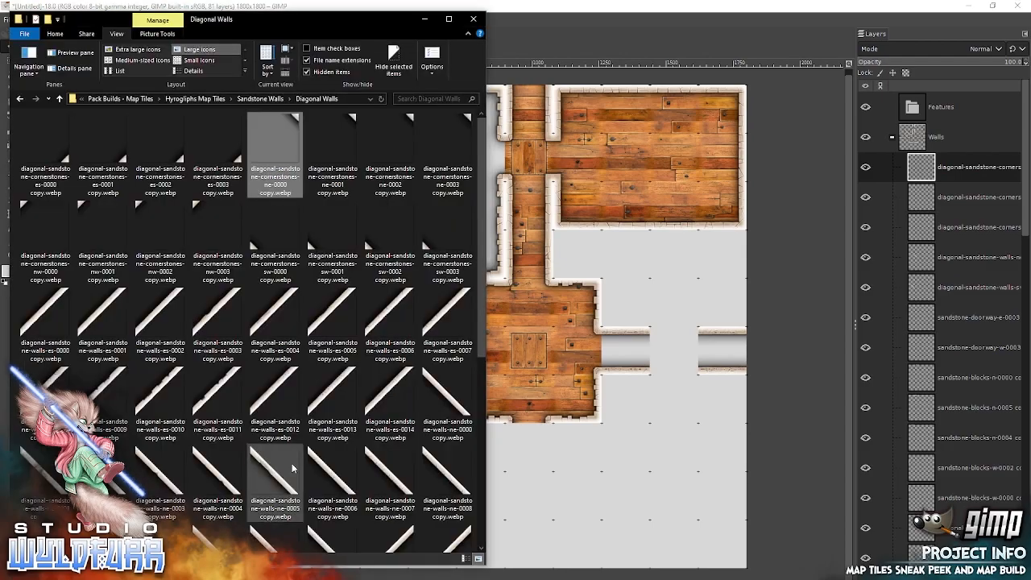
click(352, 119)
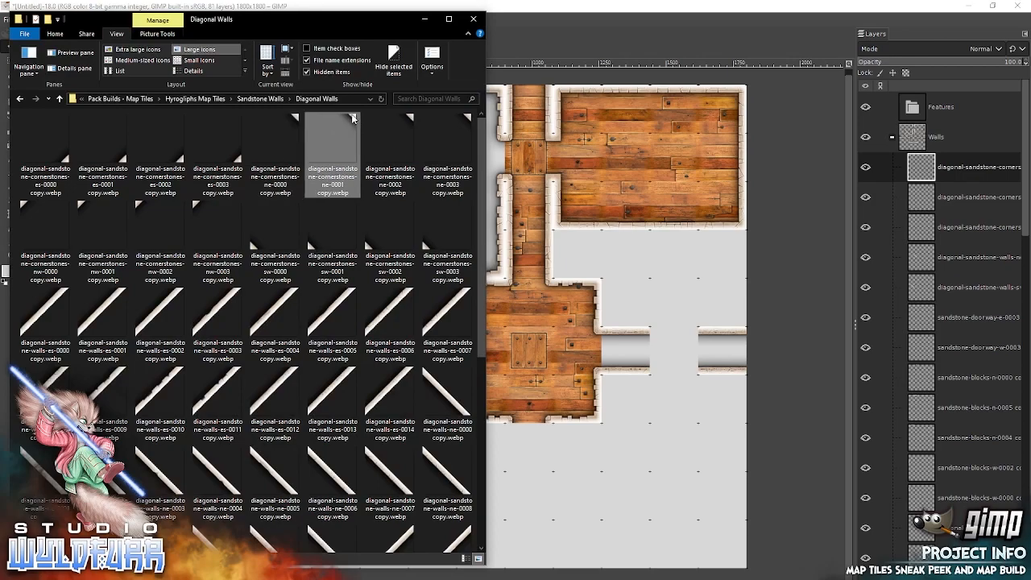
drag(600, 203, 602, 205)
drag(520, 306, 400, 333)
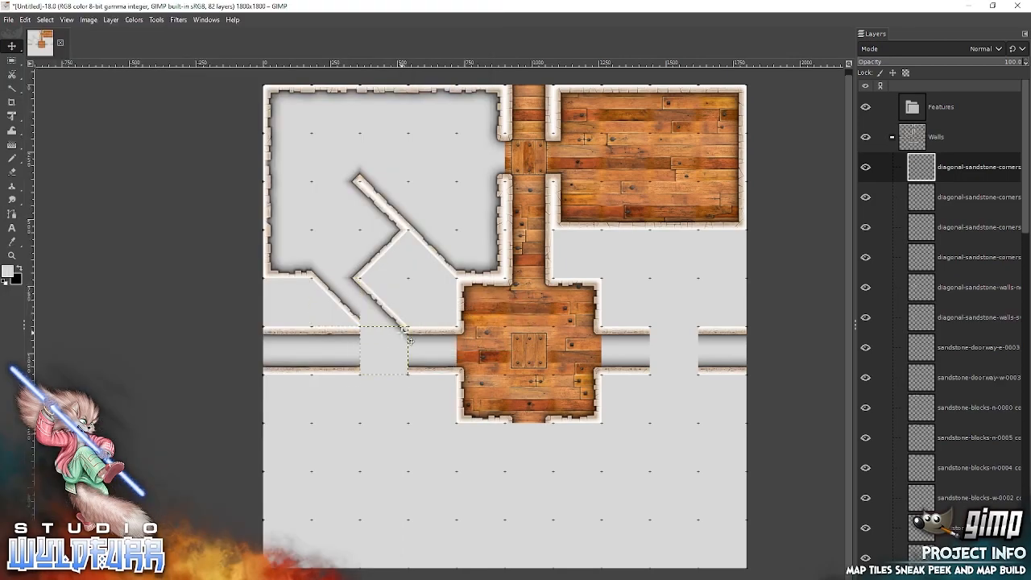
Add diagonal cornerstone sw-0000 from File Explorer and snap it over the northeast diagonal tile, directly above the western hallway gap.
key(alt+Tab)
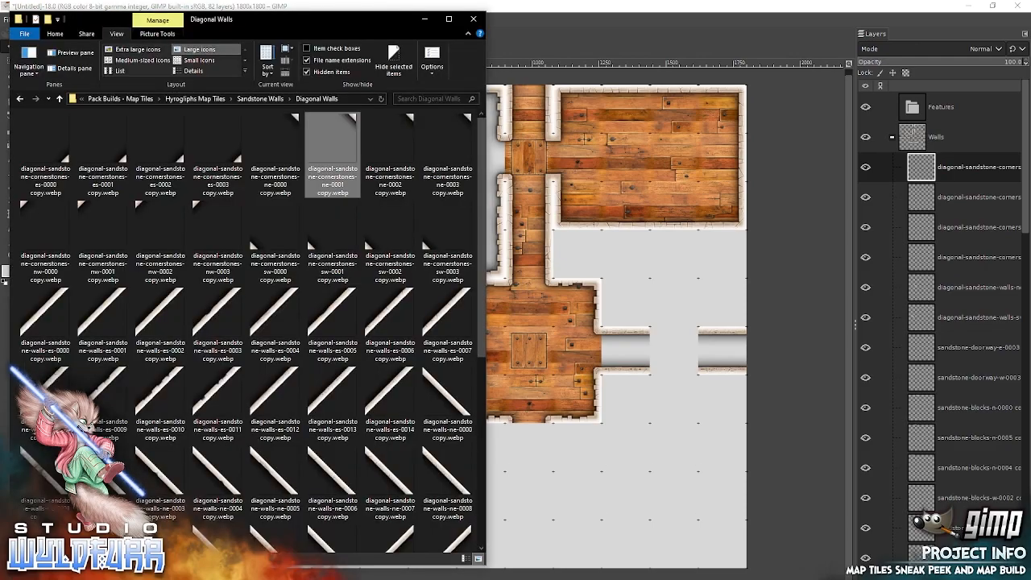
drag(275, 241, 594, 232)
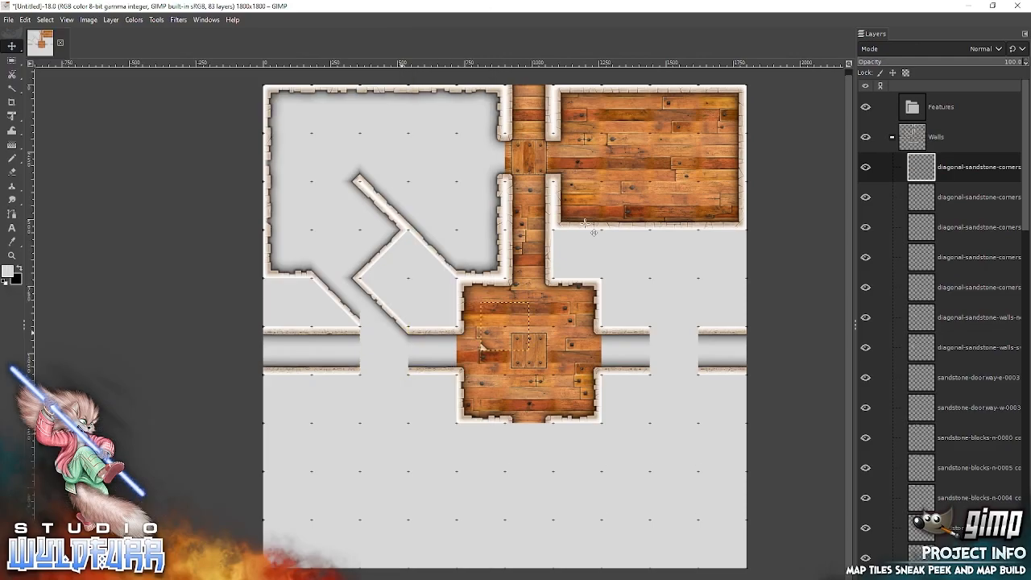
drag(486, 350, 365, 323)
Add sandstone-cornerstone-nw-0004 from the Cornerstones and Doorways folder and snap it into the western hallway gap to cap its northwest corner.
key(alt+Tab)
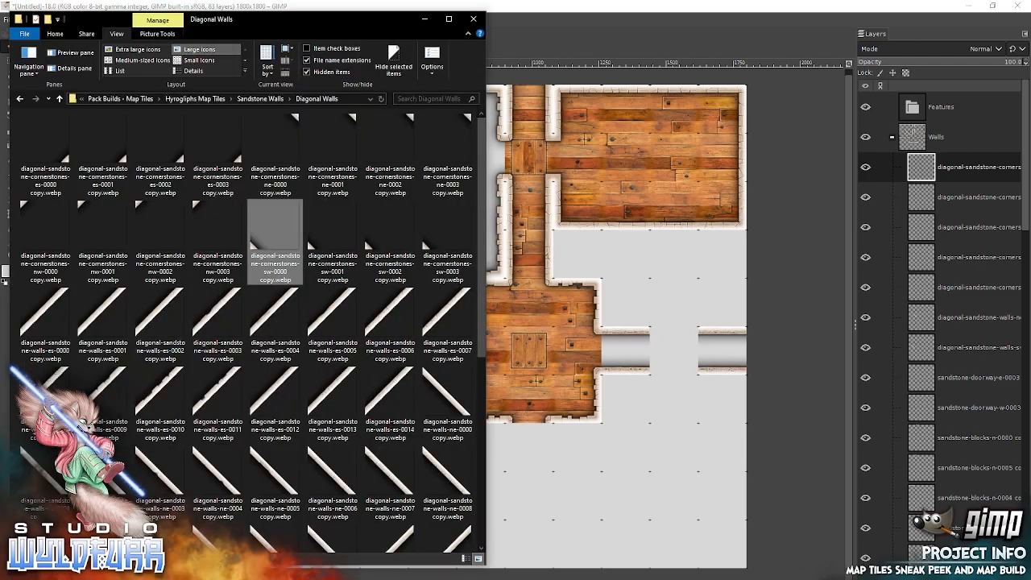
click(260, 98)
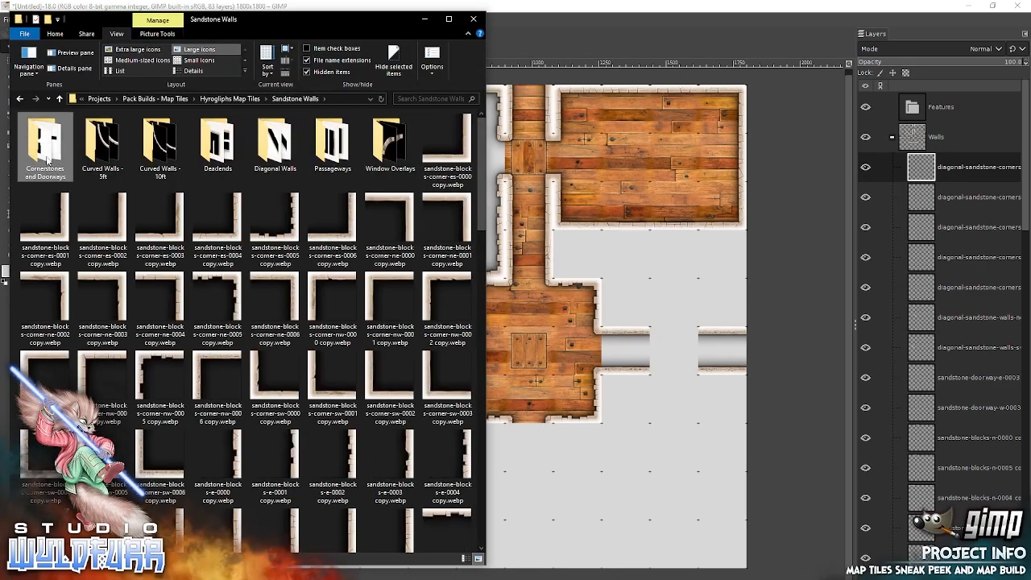
double_click(46, 149)
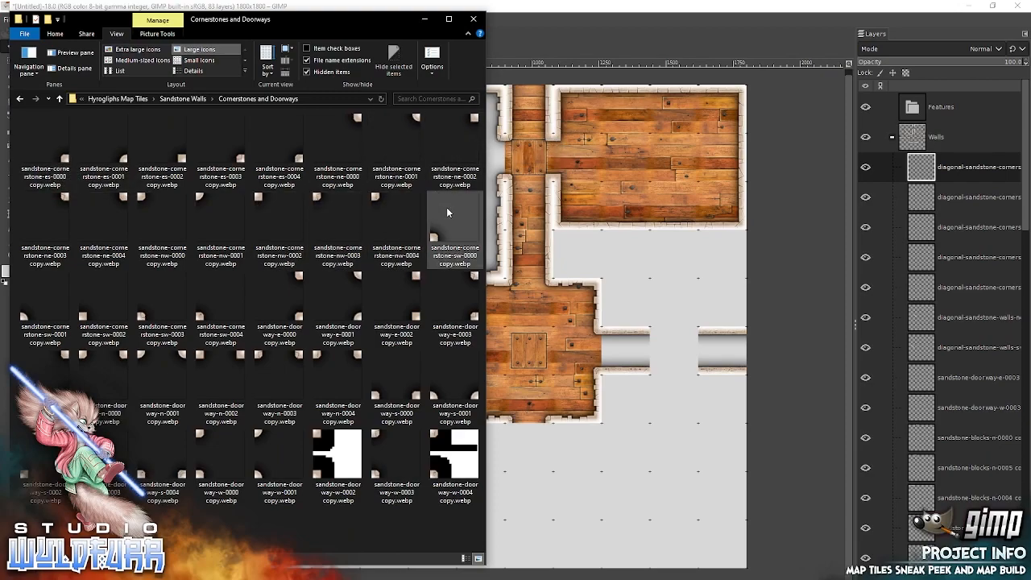
drag(379, 199, 619, 257)
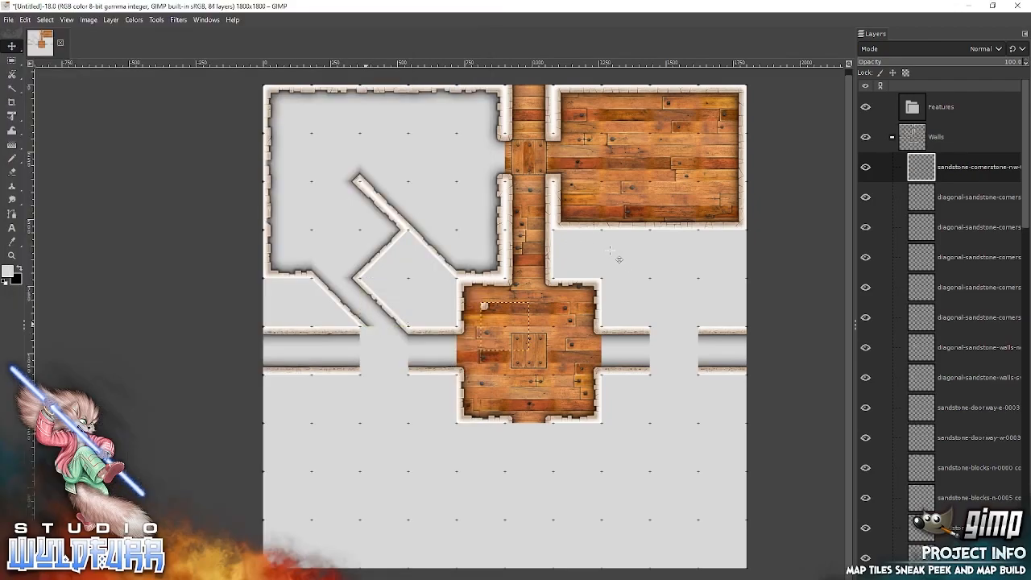
drag(491, 315, 368, 345)
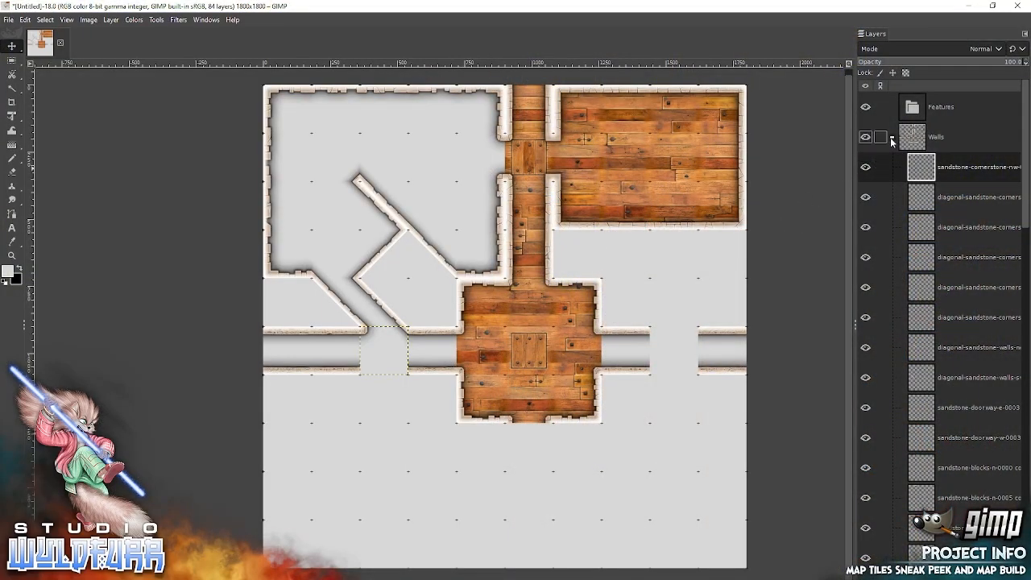
Collapse the Walls group, expand the Floor group and select its wooden-floor-0001 layer.
click(891, 138)
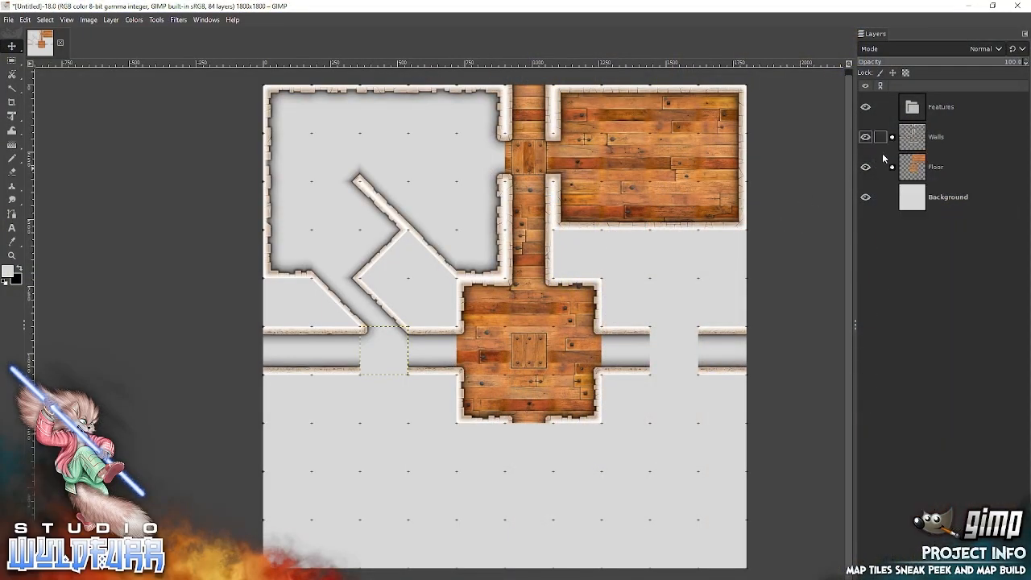
click(891, 166)
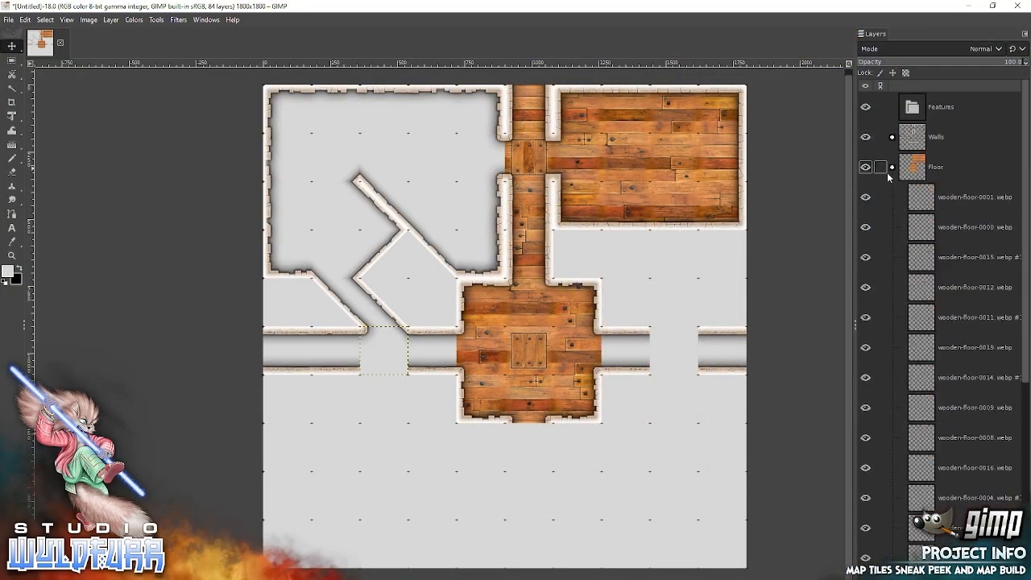
click(918, 200)
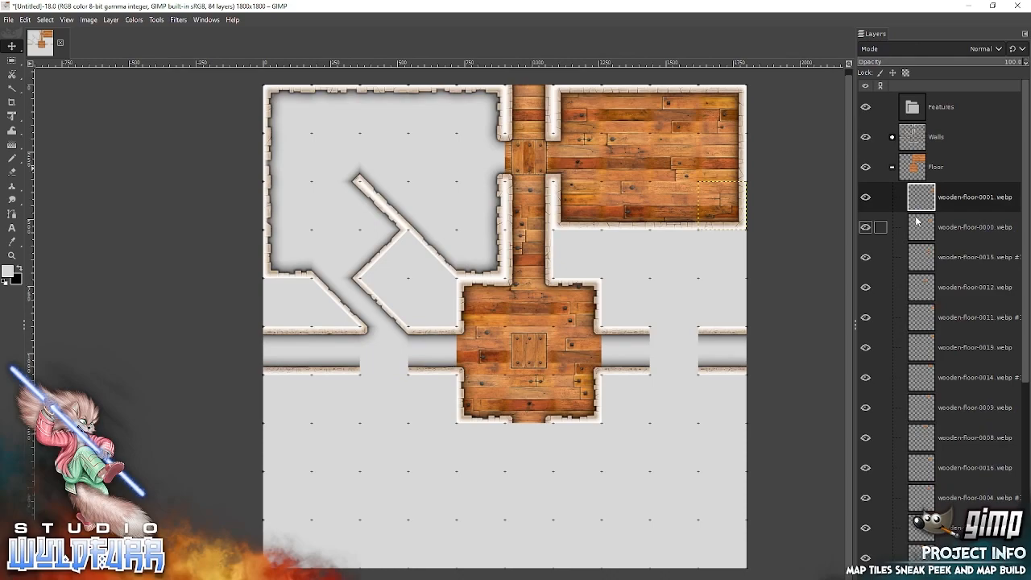
Add wooden-floor-0027 from the Wooden Floor folder in File Explorer and snap it into the northwest room, one cell west of the doorway cell.
key(alt+Tab)
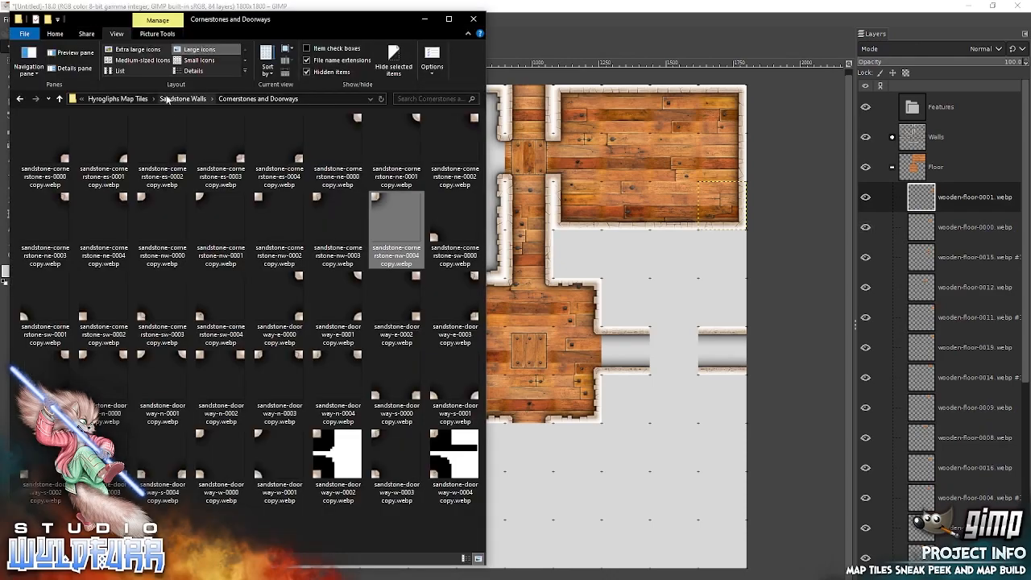
click(133, 99)
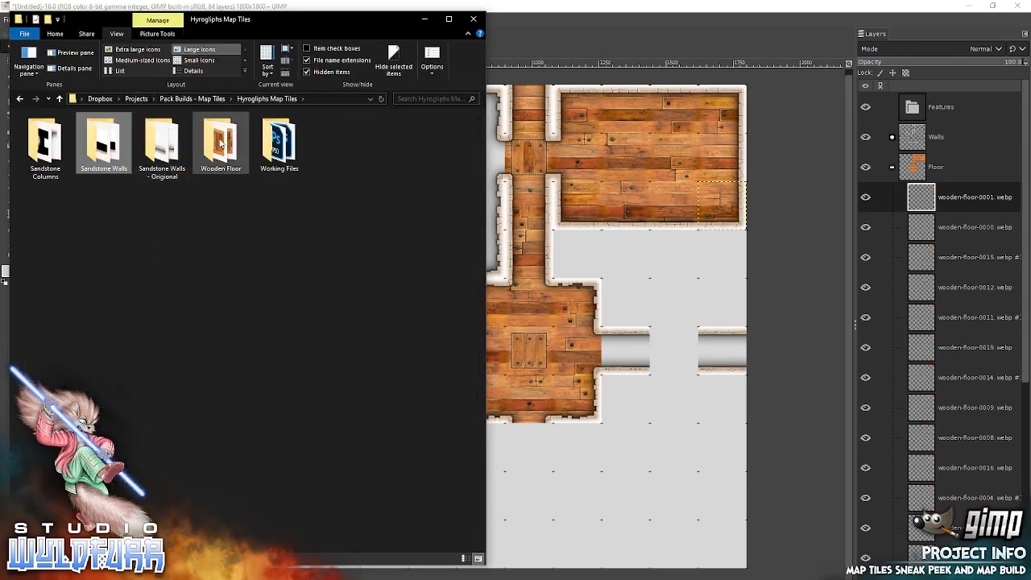
double_click(221, 145)
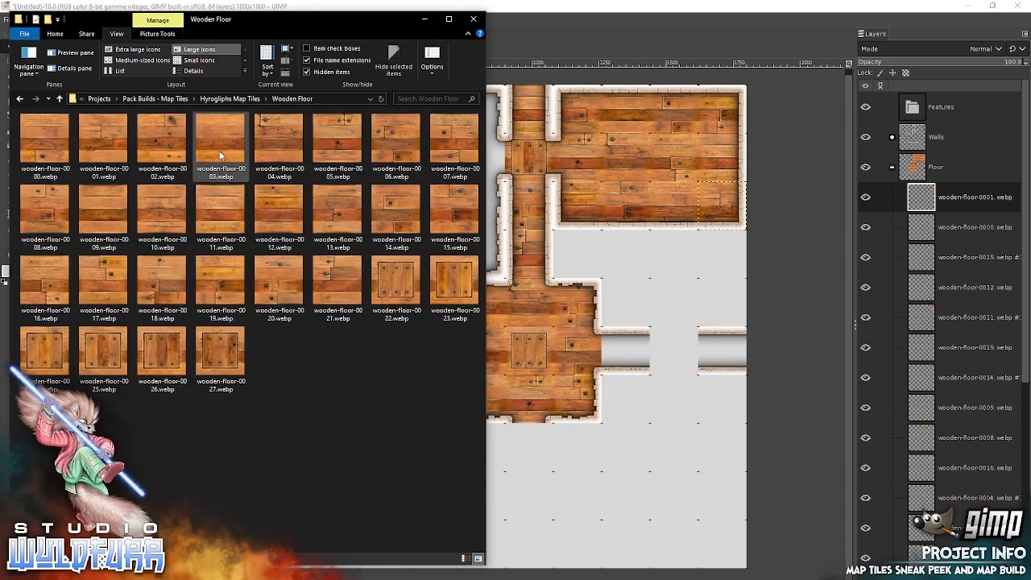
drag(220, 348, 636, 286)
drag(507, 335, 455, 163)
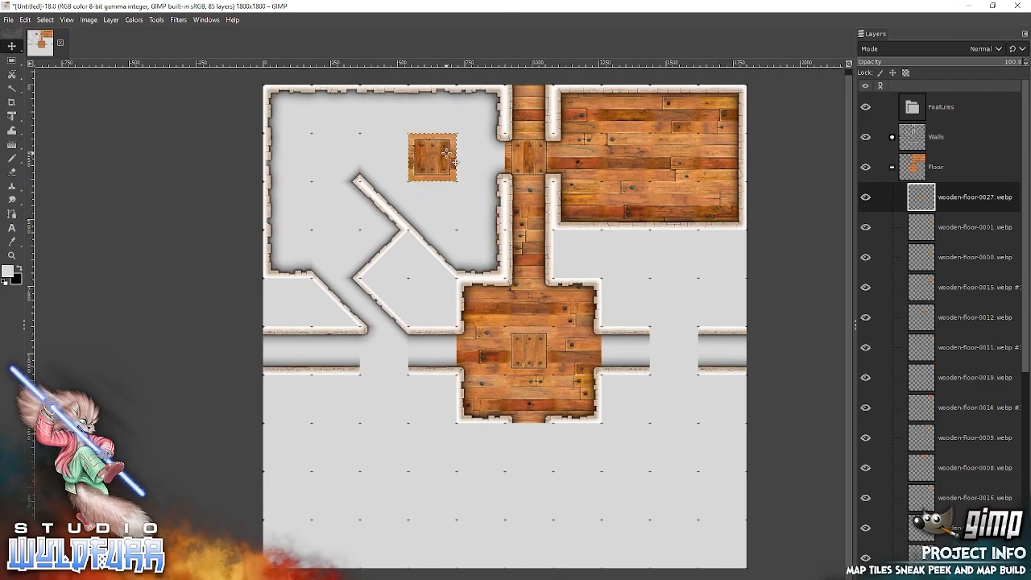
Add wooden-floor-0026 from File Explorer and snap it into the northwest room, just west of the diagonal wall's upper end.
key(alt+Tab)
drag(161, 347, 269, 329)
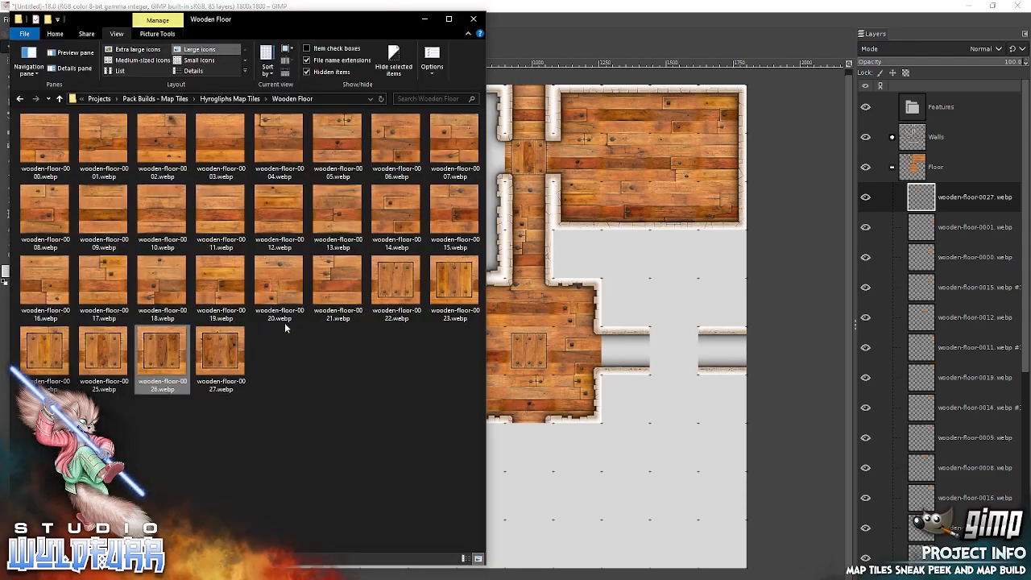
drag(635, 259, 636, 259)
drag(515, 328, 338, 206)
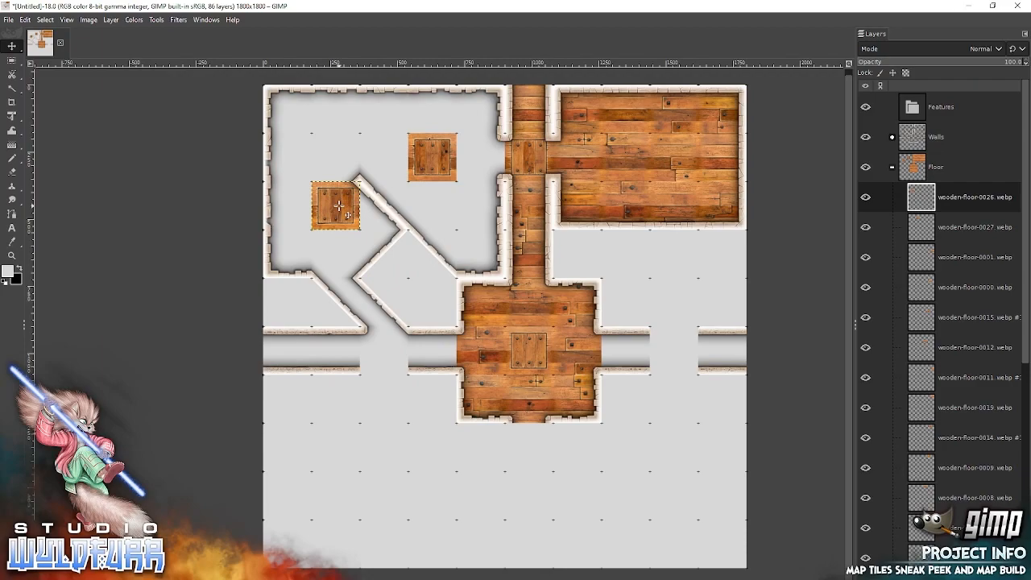
Add wooden-floor-0012 and wooden-floor-0013 from File Explorer, snapping the first between tile 0027 and the doorway and the second directly below tile 0027.
key(alt+Tab)
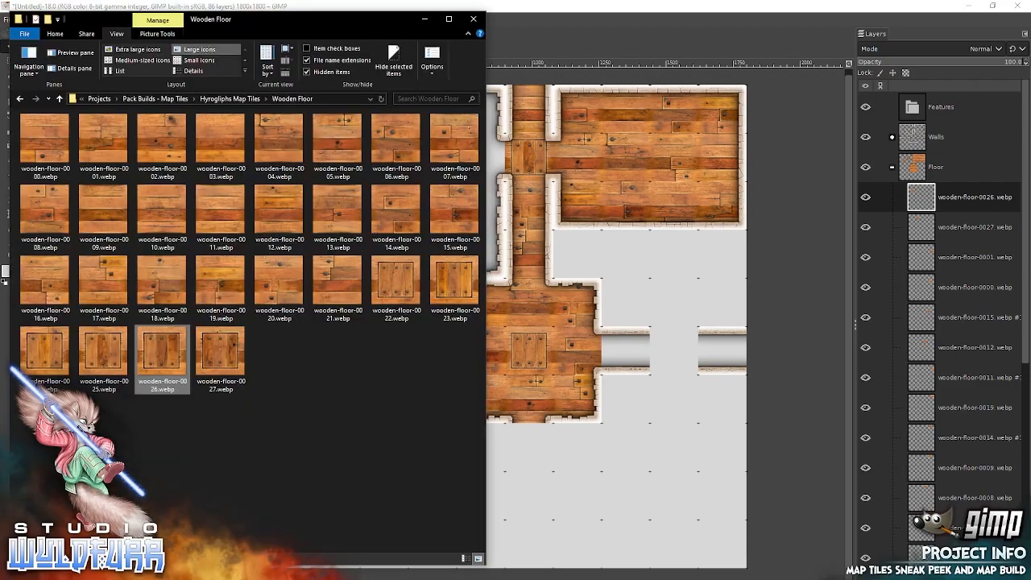
drag(277, 208, 613, 211)
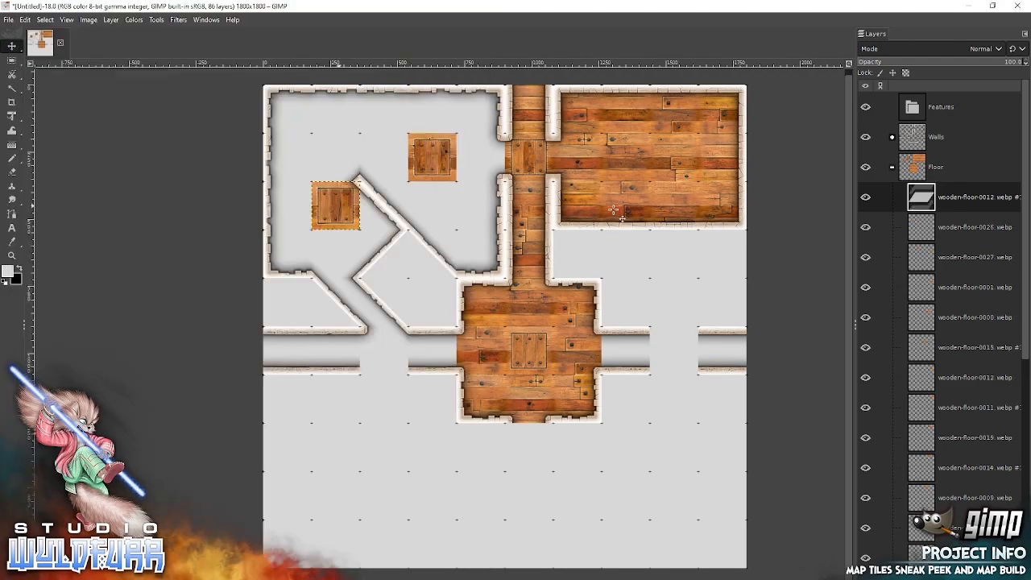
drag(507, 324, 484, 156)
key(alt+Tab)
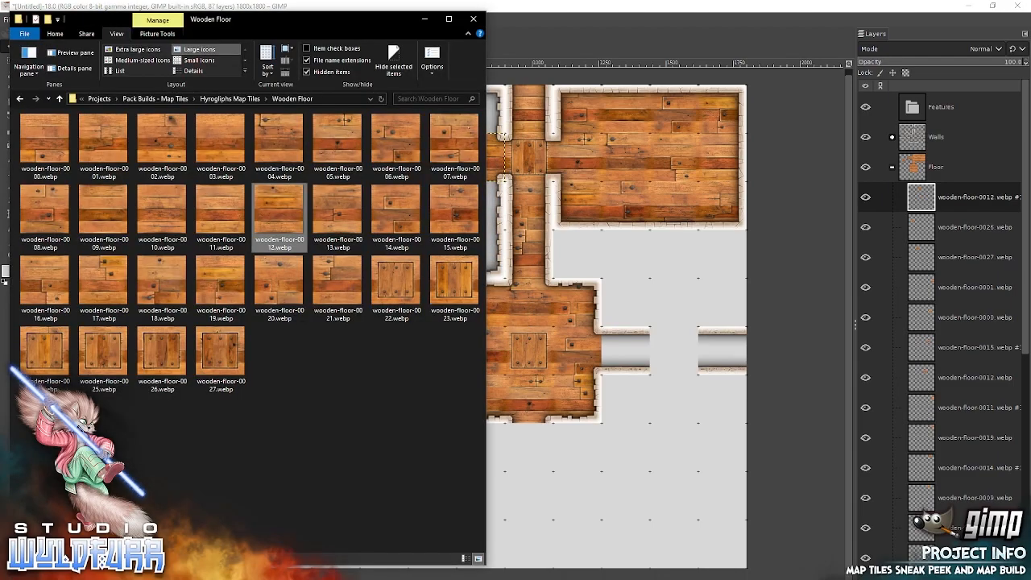
drag(338, 206, 610, 250)
drag(511, 319, 440, 196)
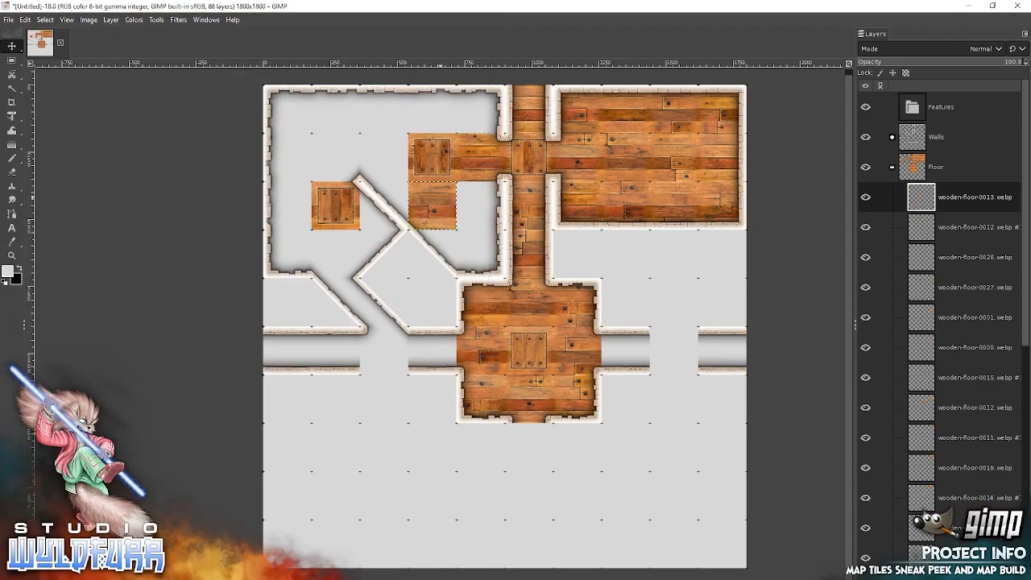
Add wooden-floor-0010 and wooden-floor-0008 from File Explorer, snapping 0010 directly east of tile 0013 and 0008 directly above tile 0027.
key(alt+Tab)
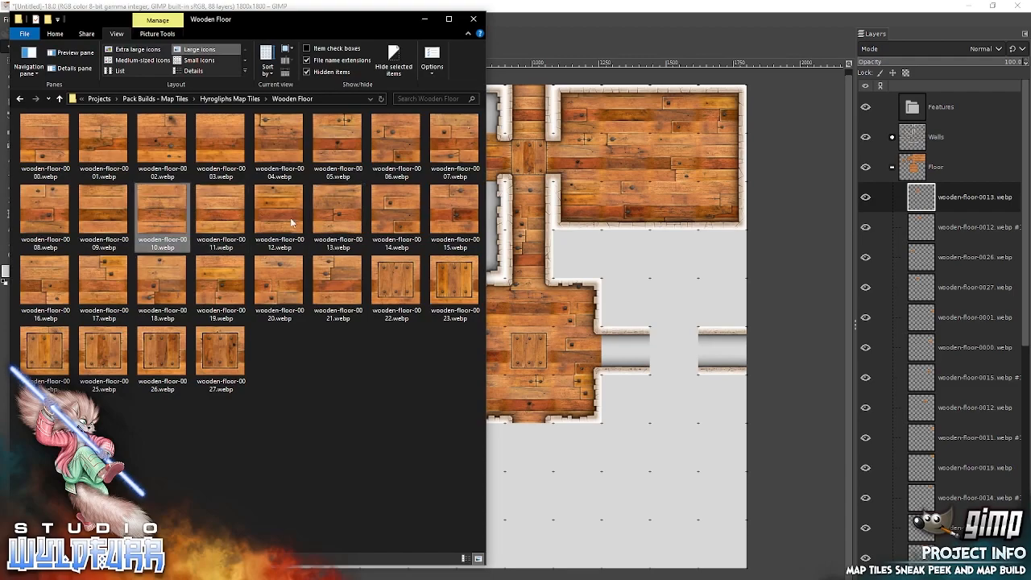
drag(621, 241, 621, 241)
drag(501, 312, 476, 197)
key(alt+Tab)
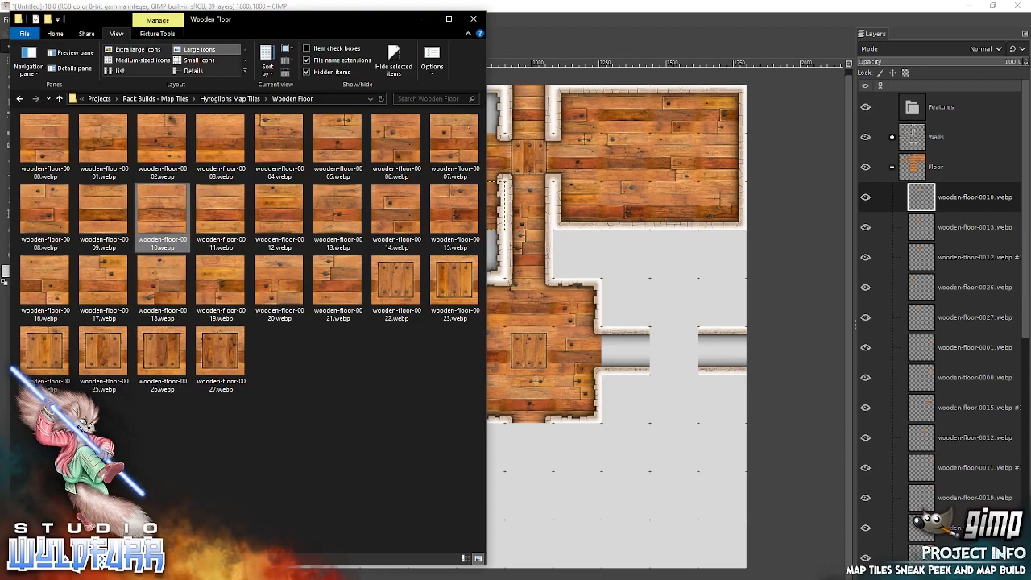
click(54, 208)
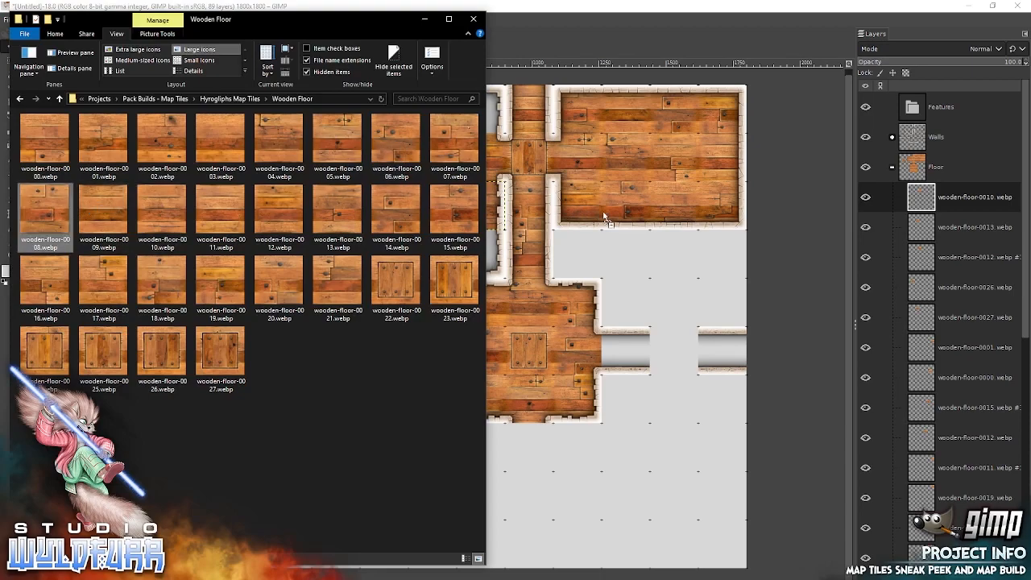
drag(597, 209, 598, 211)
drag(480, 219, 438, 111)
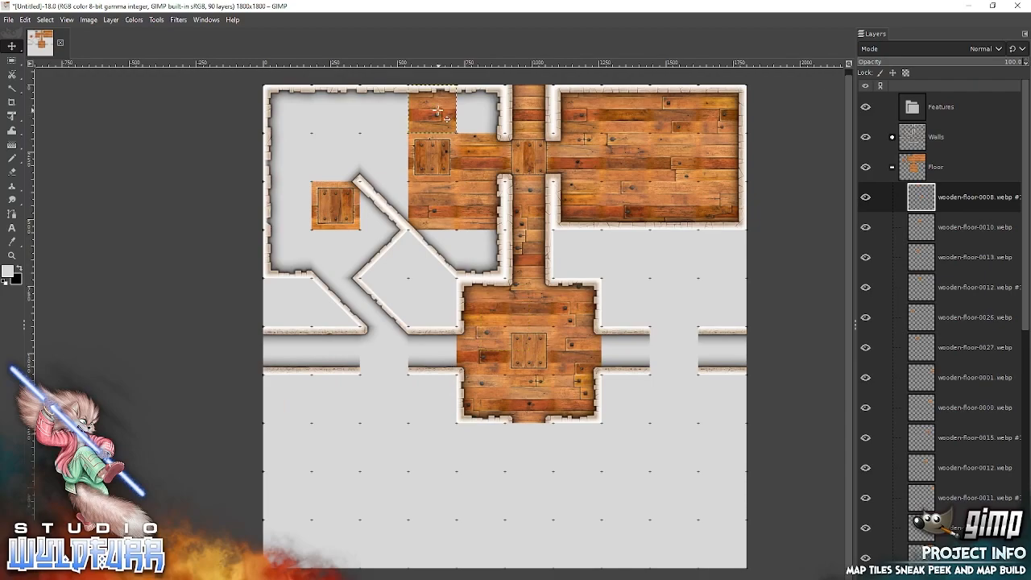
Add wooden-floor-0003 and wooden-floor-0000 from File Explorer, snapping 0003 into the northwest room's northeast corner and 0000 directly west of tile 0008.
key(alt+Tab)
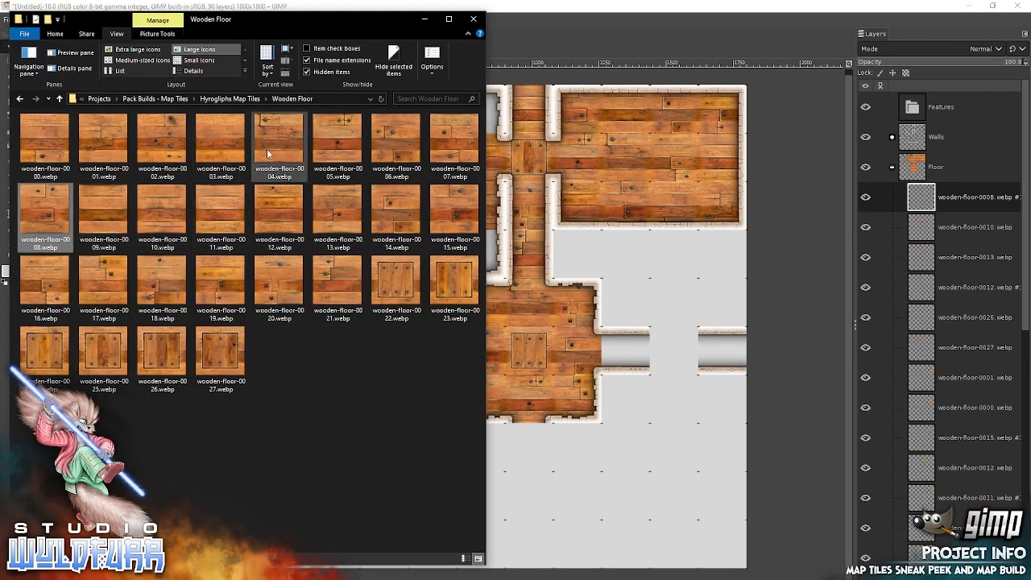
drag(215, 133, 529, 204)
drag(612, 232, 612, 232)
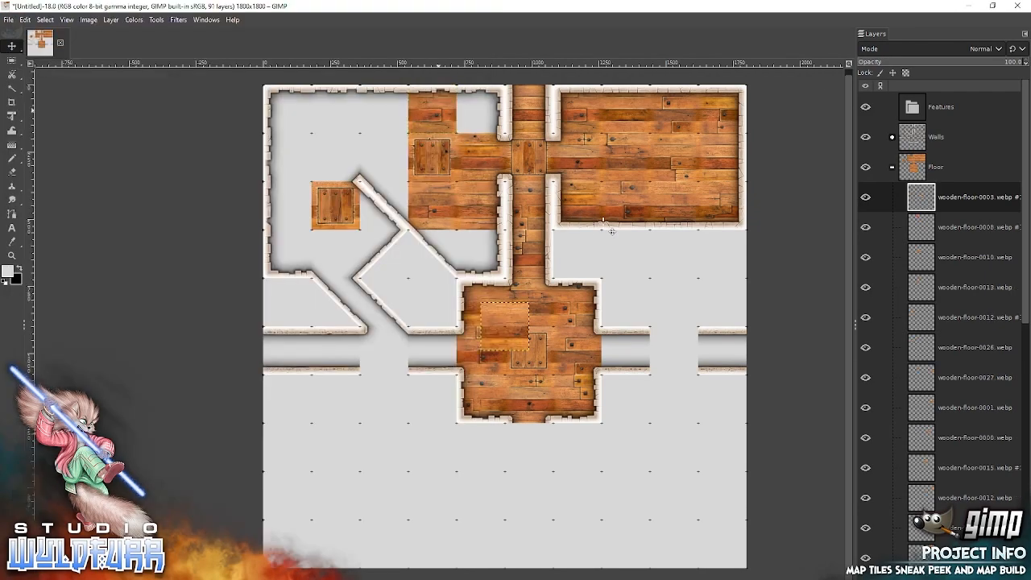
drag(512, 336, 487, 121)
key(alt+Tab)
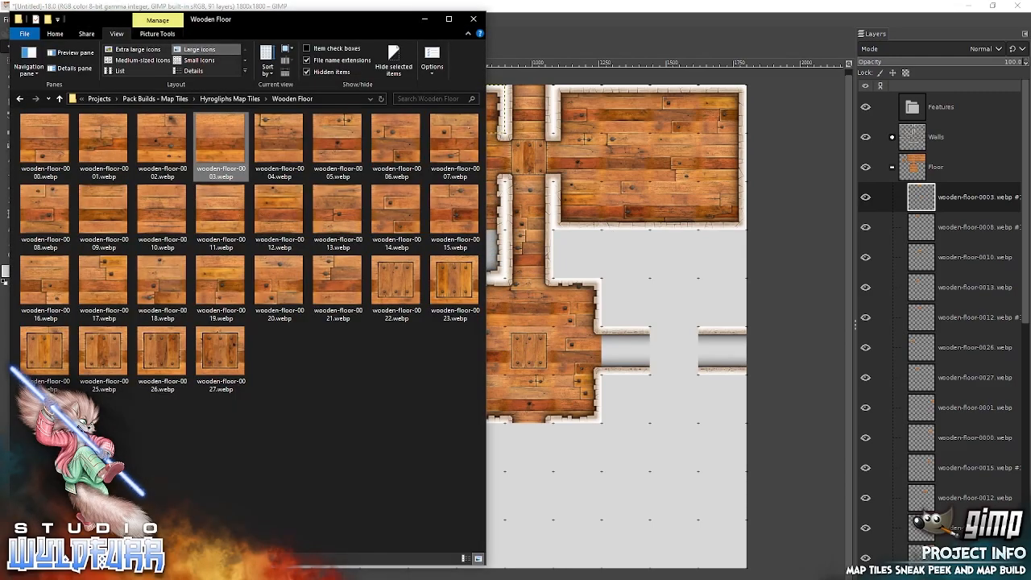
click(66, 142)
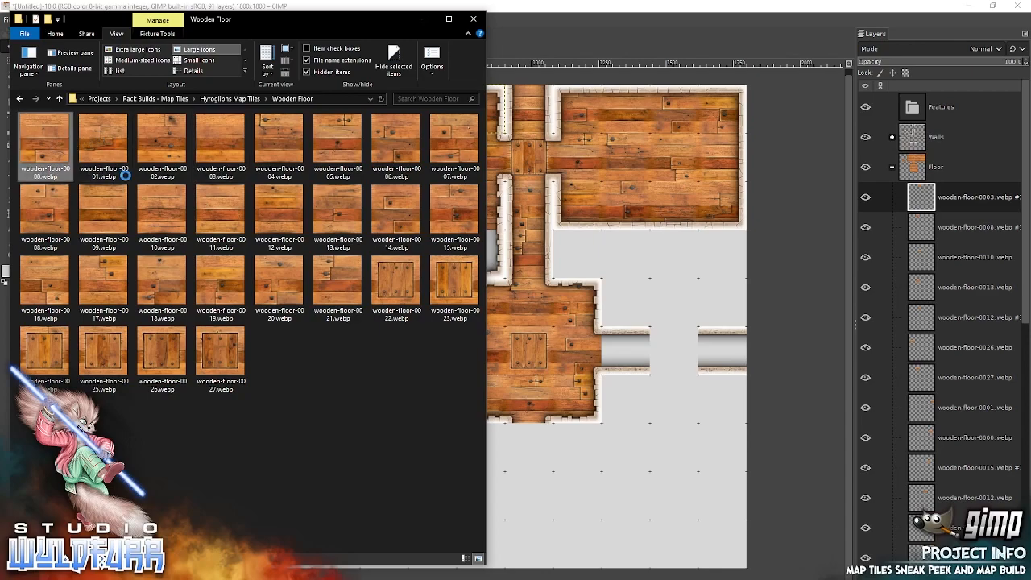
drag(630, 315, 637, 323)
drag(516, 330, 395, 119)
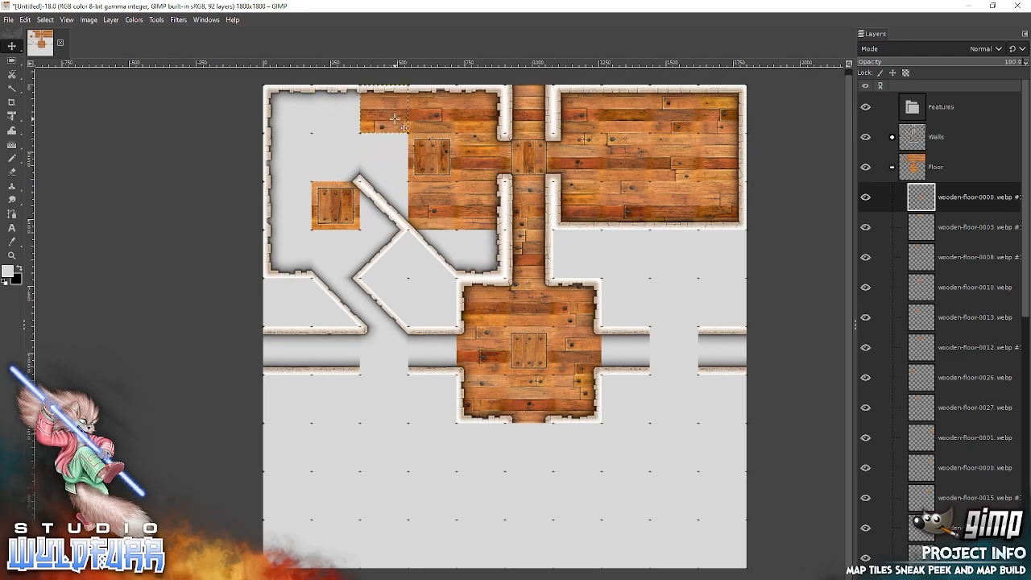
Add wooden-floor-0002 and wooden-floor-0009 from File Explorer, snapping 0002 into the northwest room's southeast corner and 0009 beside it under the diagonal wall.
key(alt+Tab)
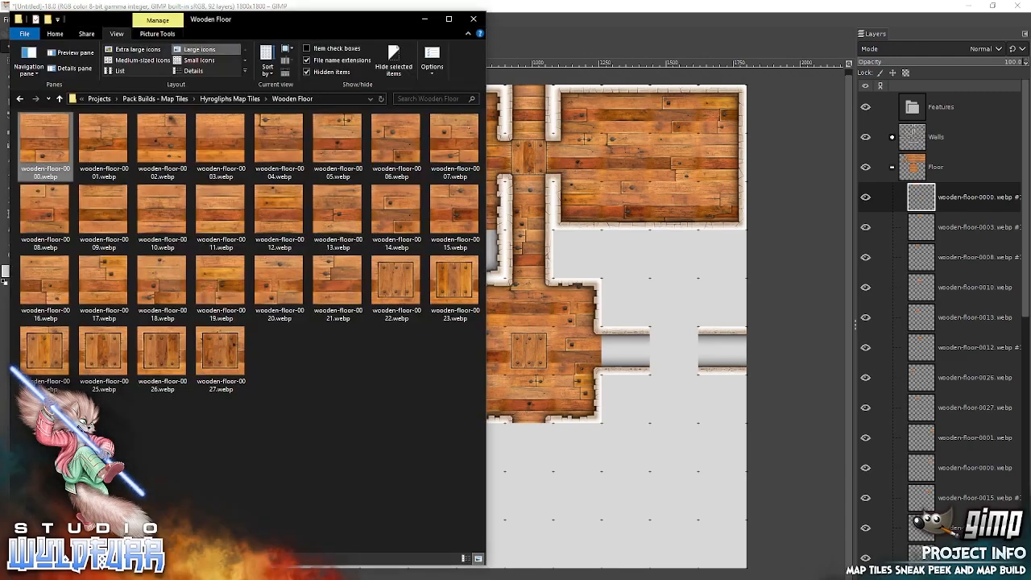
drag(167, 139, 589, 271)
drag(509, 323, 484, 256)
key(alt+Tab)
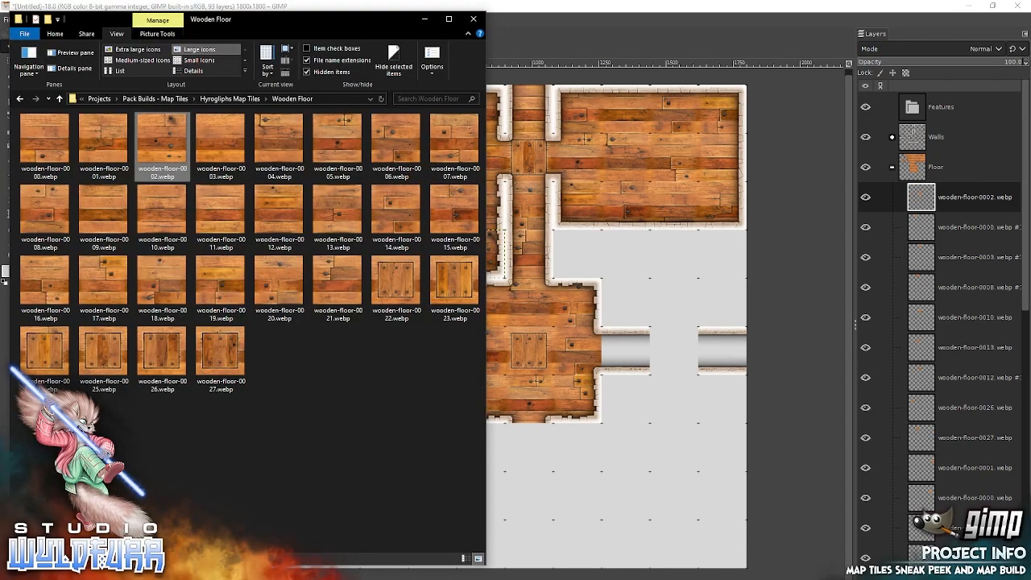
click(113, 212)
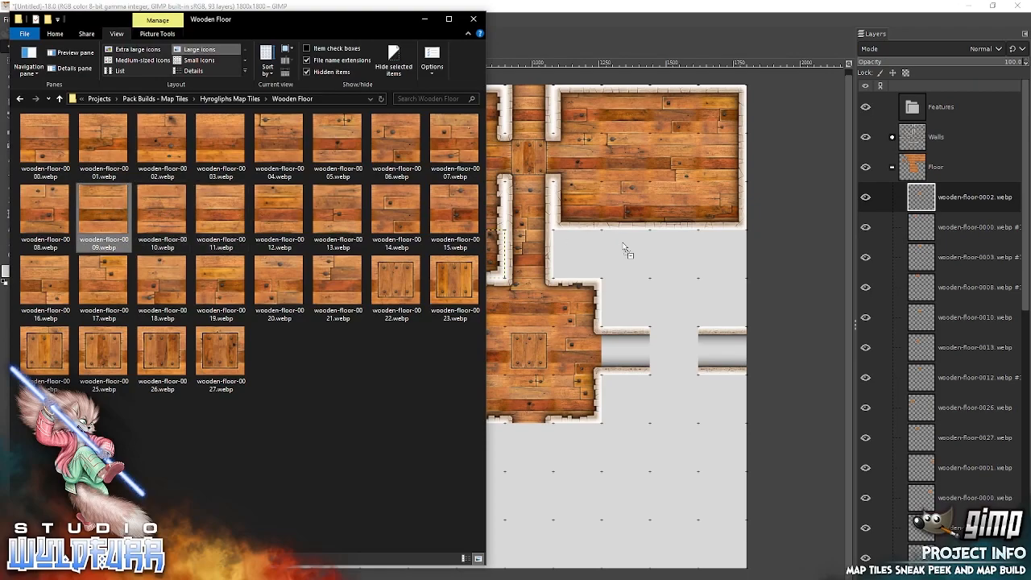
drag(624, 249, 622, 246)
drag(519, 329, 442, 255)
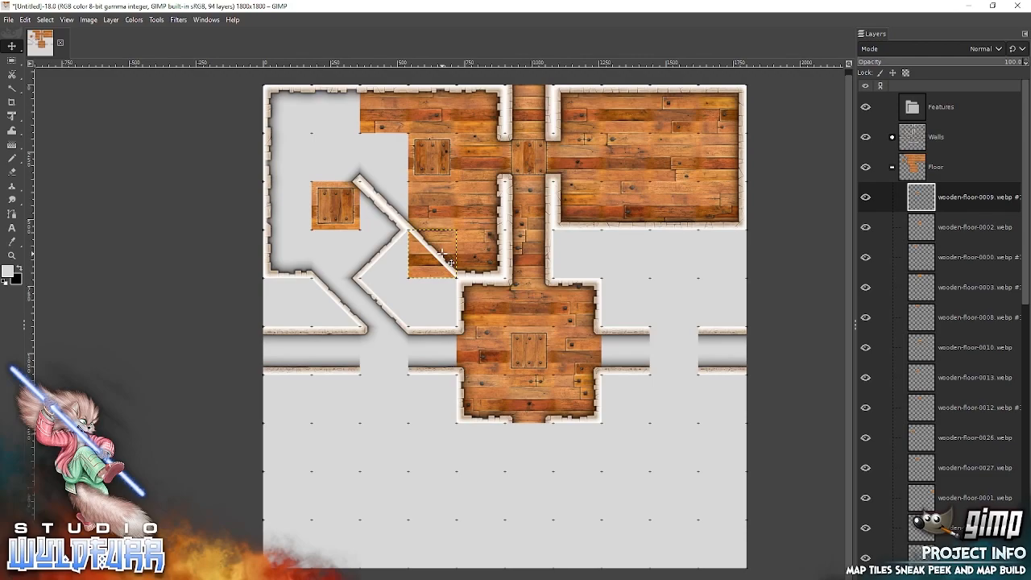
Add wooden-floor-0002 and wooden-floor-0012 from File Explorer, snapping 0002 directly below tile 0026 and 0012 directly east of it.
key(alt+Tab)
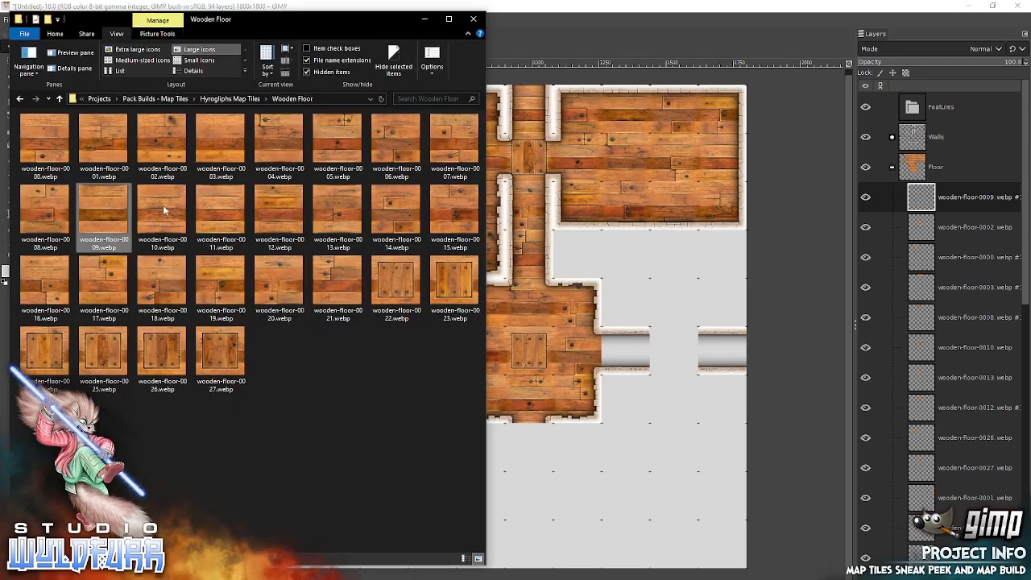
click(219, 139)
drag(168, 136, 619, 240)
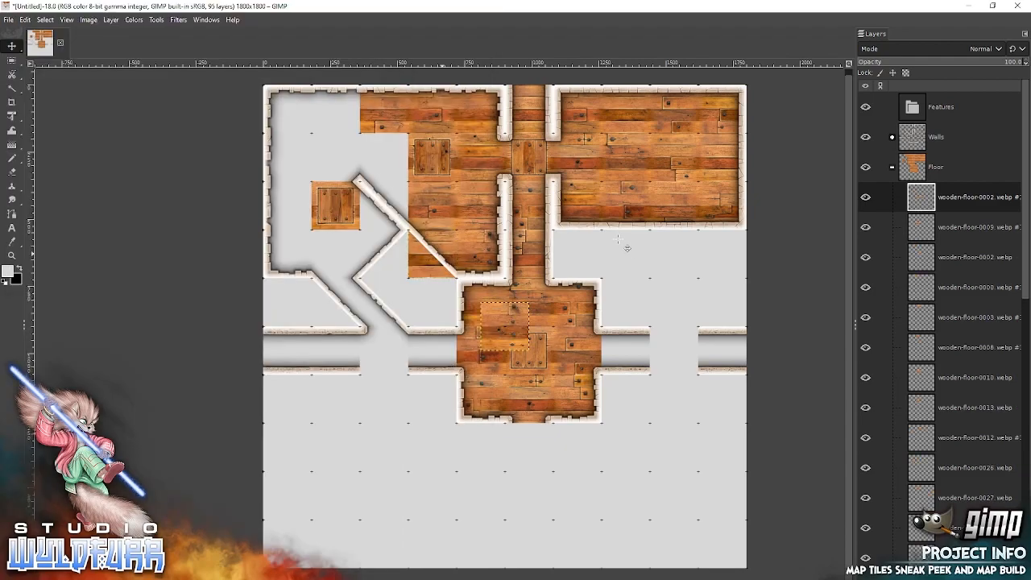
drag(515, 335, 348, 265)
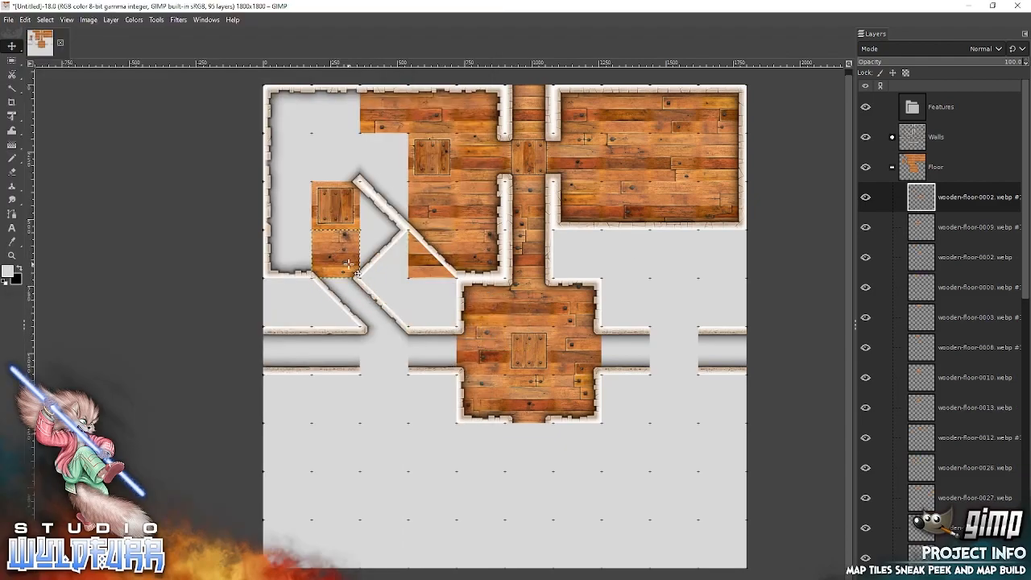
key(alt+Tab)
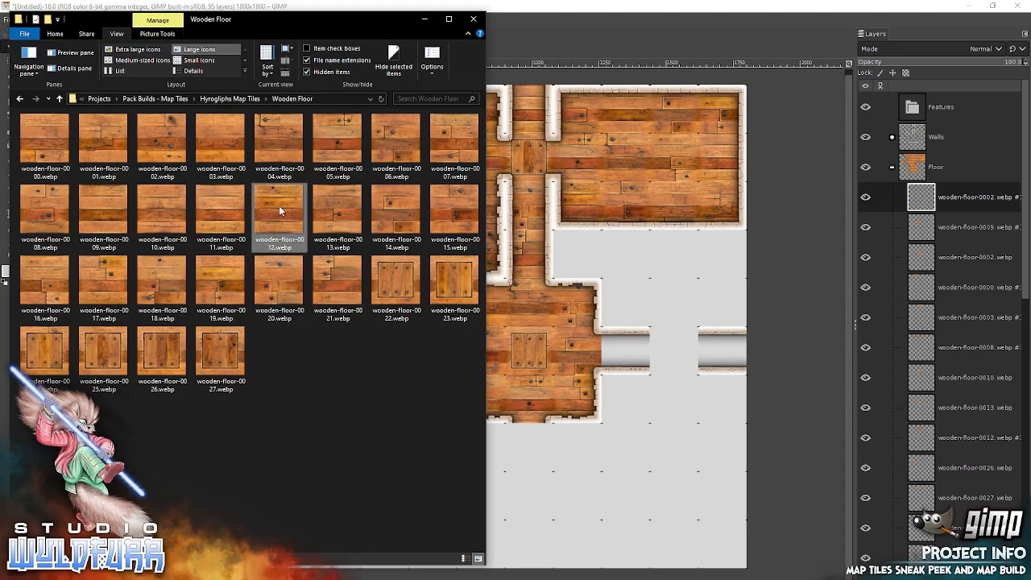
drag(597, 246, 603, 251)
drag(510, 317, 388, 243)
Add wooden-floor-0013 and wooden-floor-0011 from File Explorer, snapping 0013 directly west of tile 0027 and 0011 into the gap below it under the diagonal wall.
key(alt+Tab)
drag(337, 211, 590, 264)
drag(505, 328, 389, 162)
key(alt+Tab)
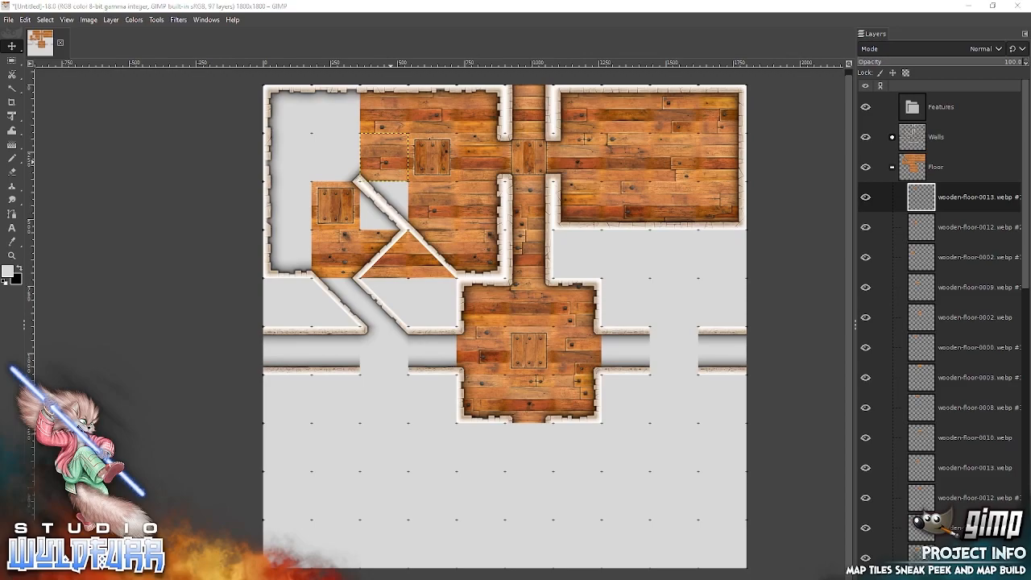
drag(220, 211, 629, 243)
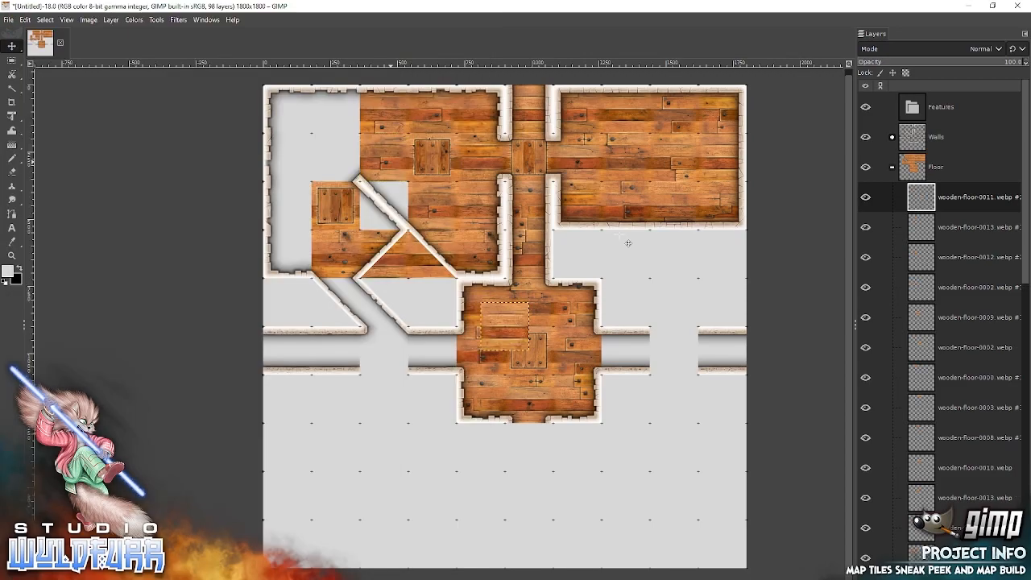
drag(516, 319, 392, 202)
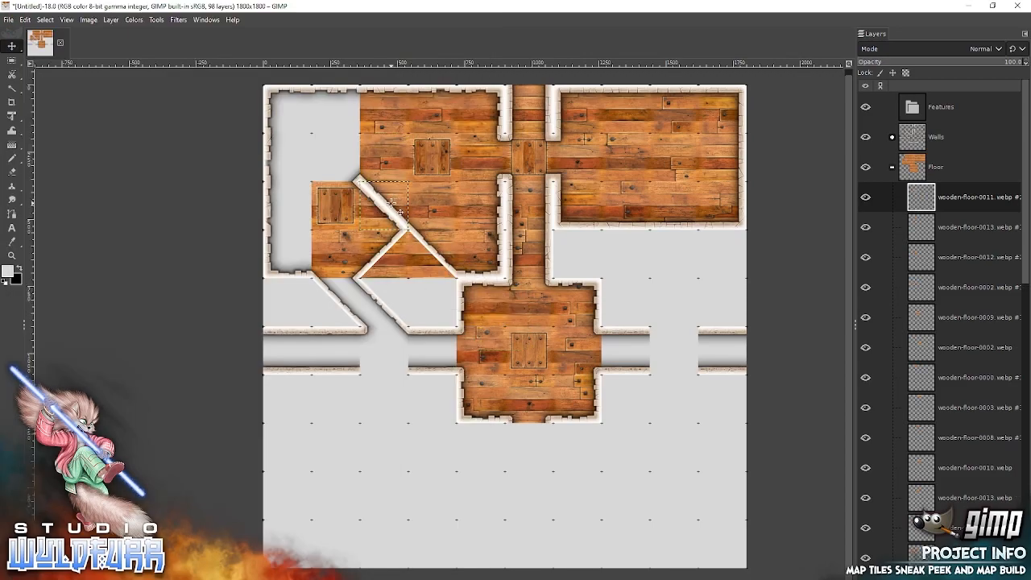
Add wooden-floor-0016 and wooden-floor-0018 from File Explorer, snapping 0016 into the northwest room's southwest corner and 0018 directly above tile 0026.
key(alt+Tab)
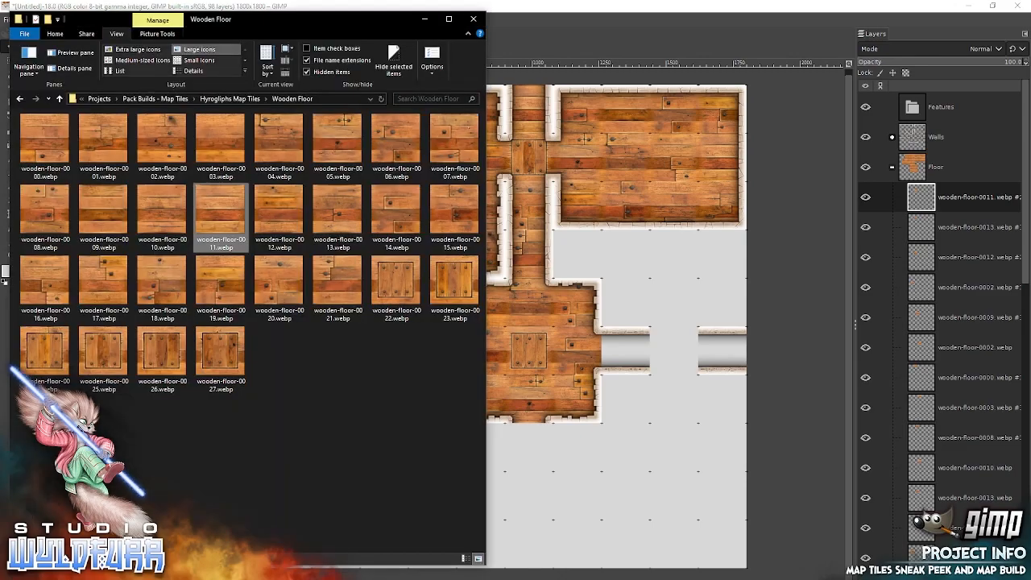
drag(44, 276, 497, 259)
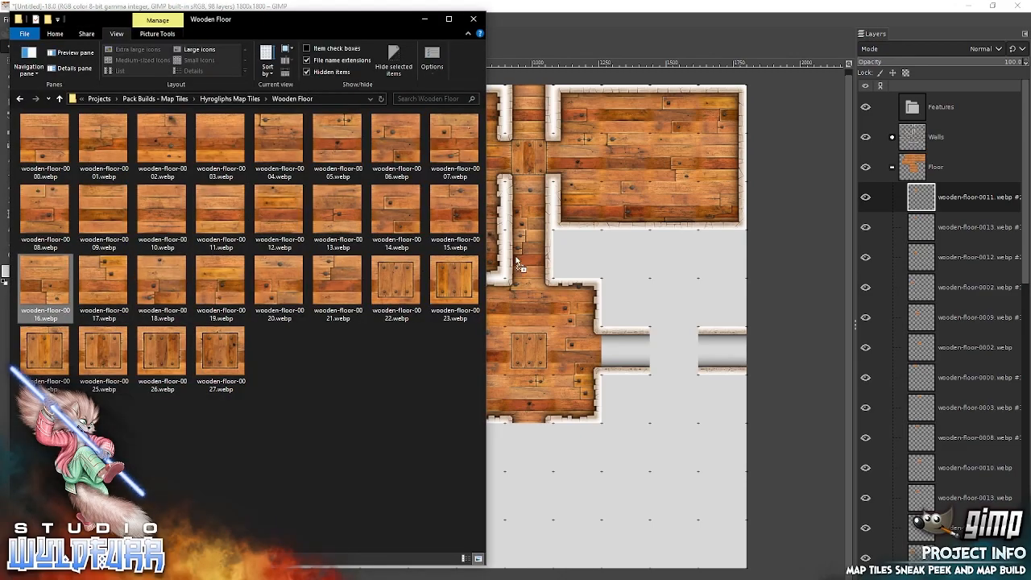
drag(637, 271, 637, 271)
drag(507, 325, 294, 245)
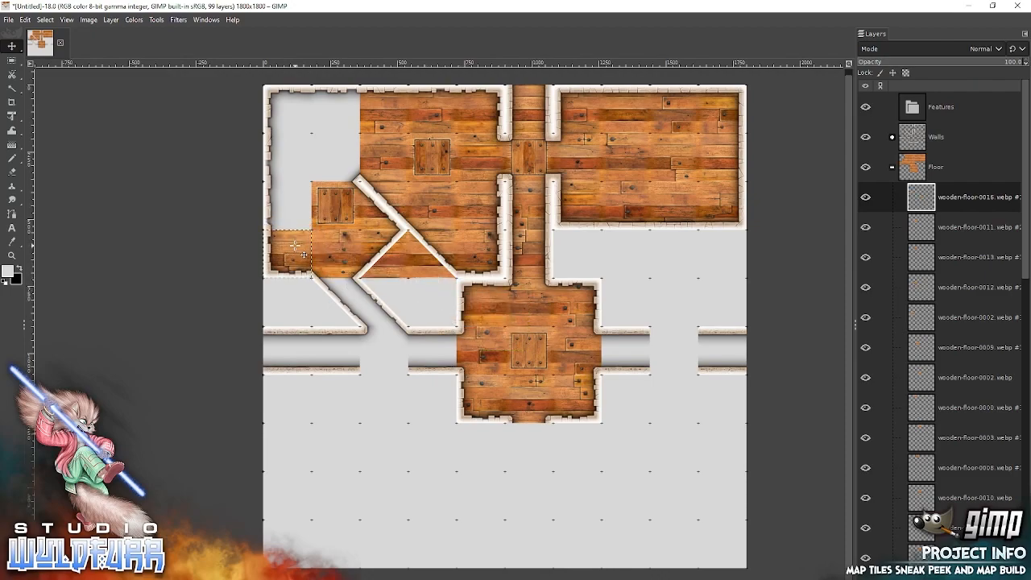
key(alt+Tab)
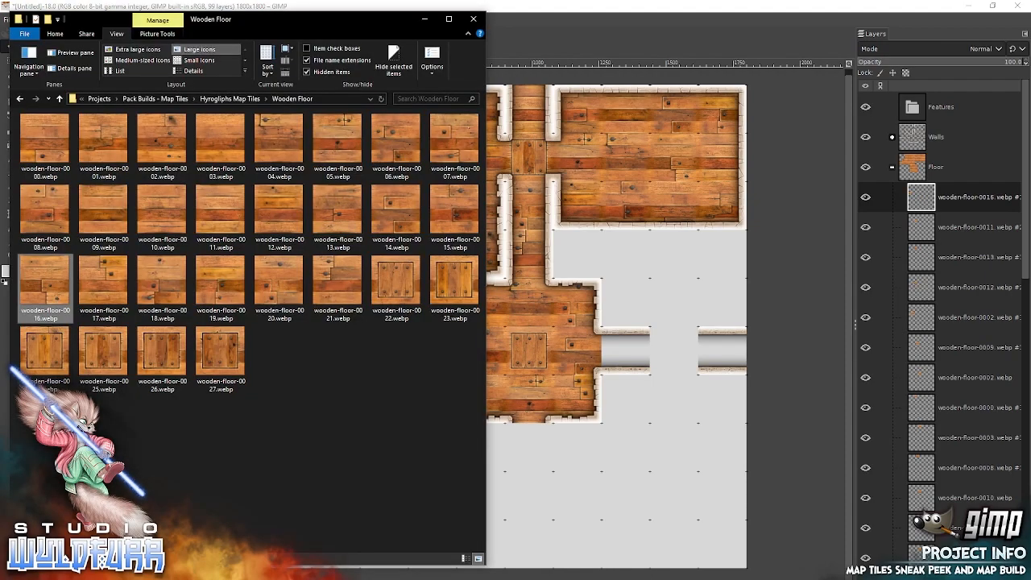
click(153, 271)
drag(616, 269, 616, 269)
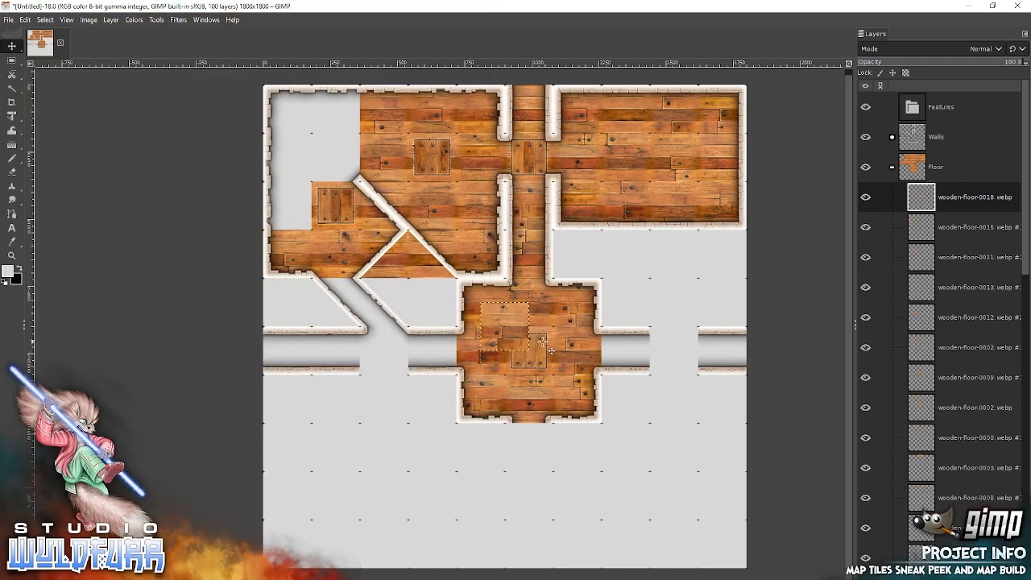
drag(515, 331, 345, 166)
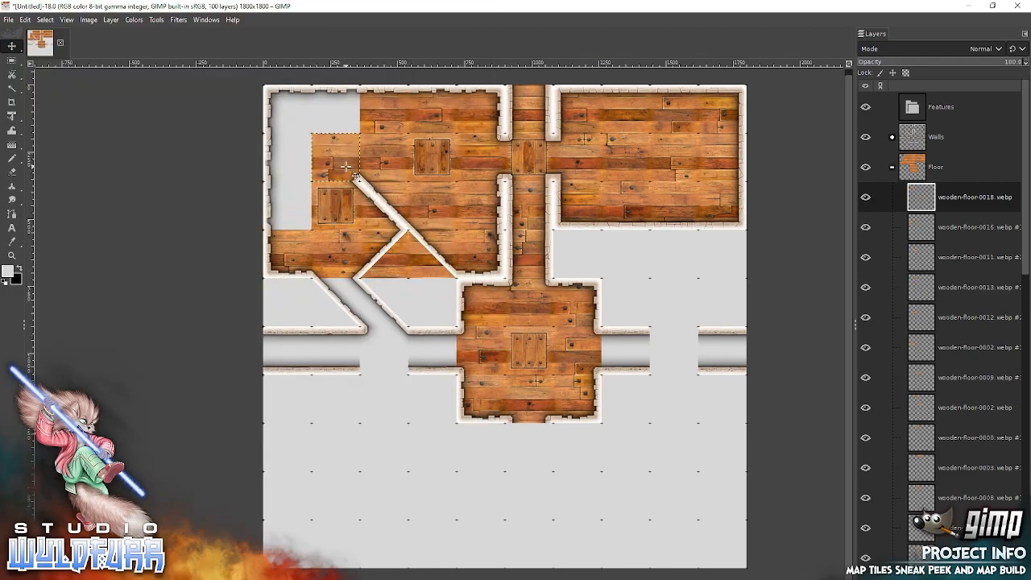
Add wooden-floor-0019 and wooden-floor-0015 from File Explorer, snapping 0019 above tile 0018 along the north wall and 0015 directly west of tile 0026.
key(alt+Tab)
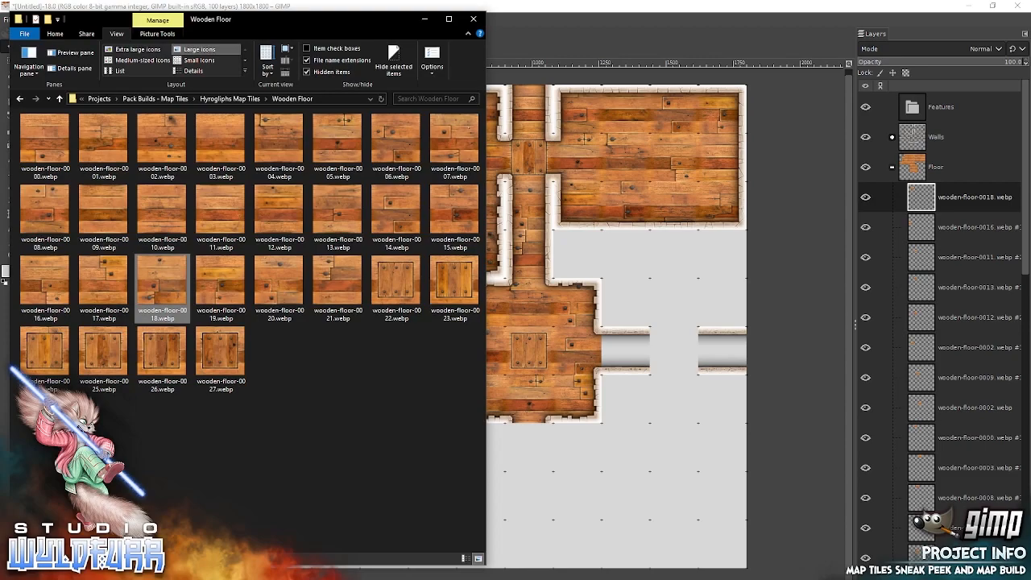
drag(224, 280, 340, 112)
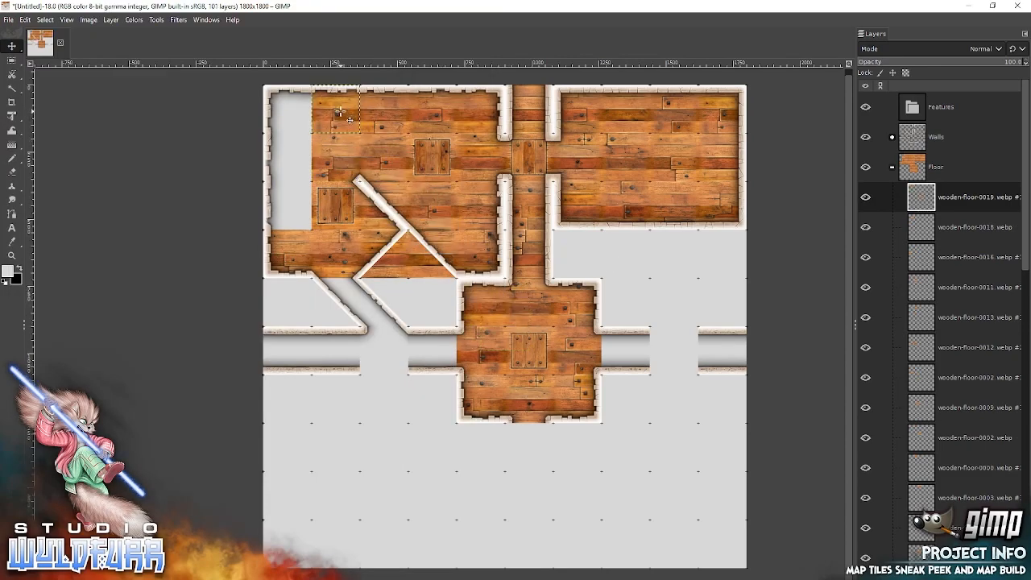
key(alt+Tab)
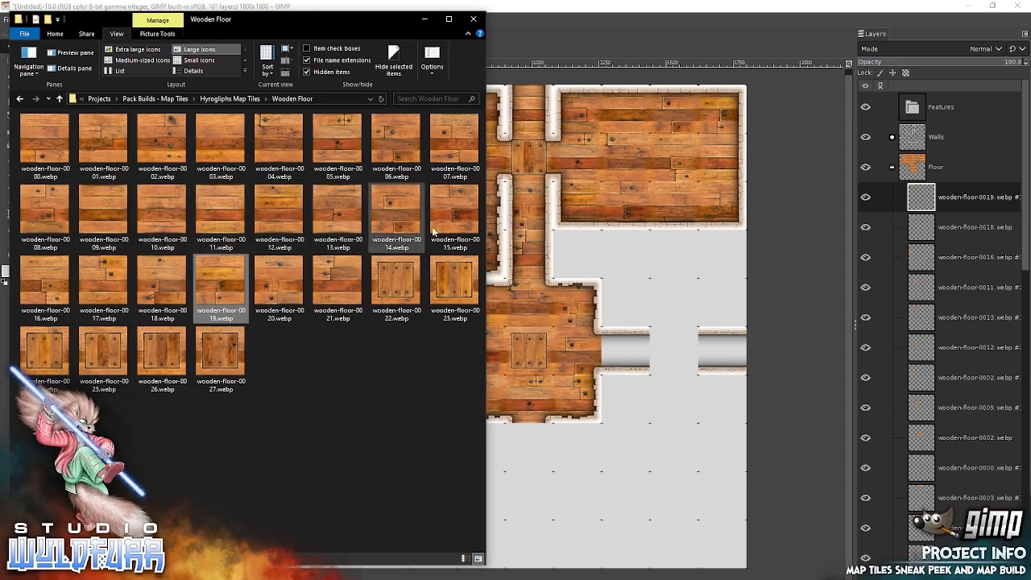
drag(454, 211, 507, 211)
drag(586, 214, 585, 214)
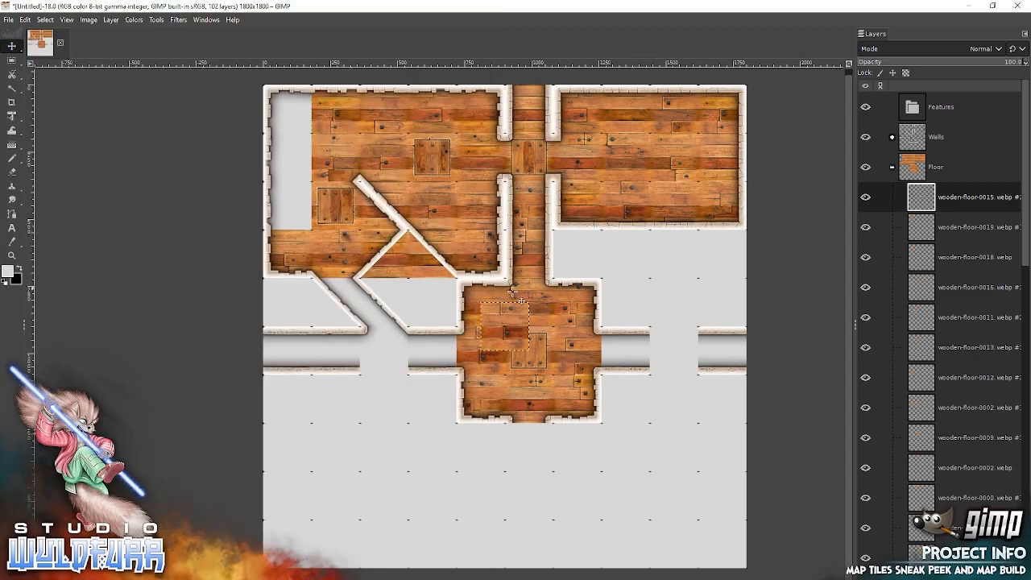
drag(519, 330, 295, 208)
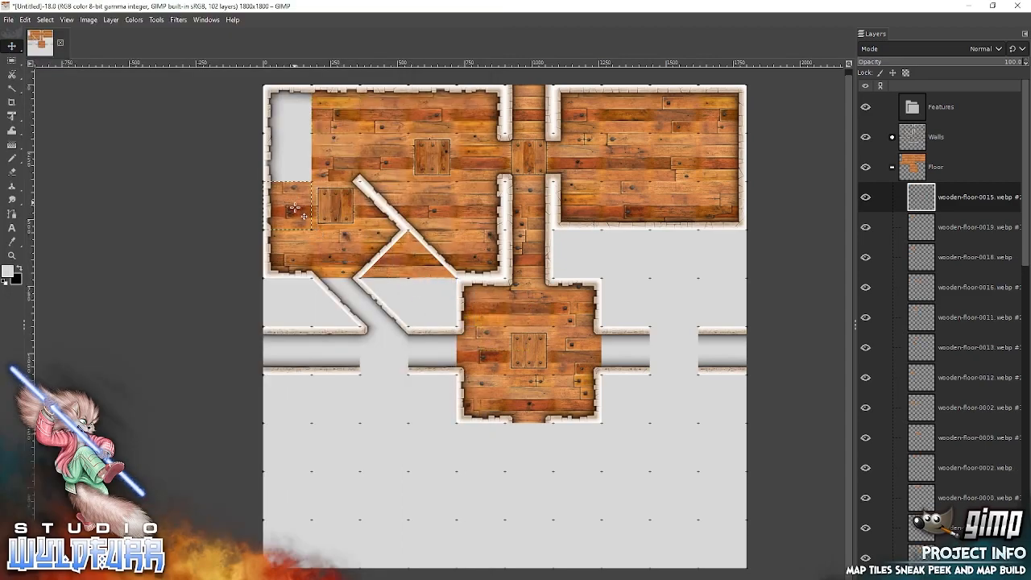
Add wooden-floor-0012 and wooden-floor-0011 from File Explorer, snapping 0012 directly above tile 0015 and 0011 into the northwest room's northwest corner.
key(alt+Tab)
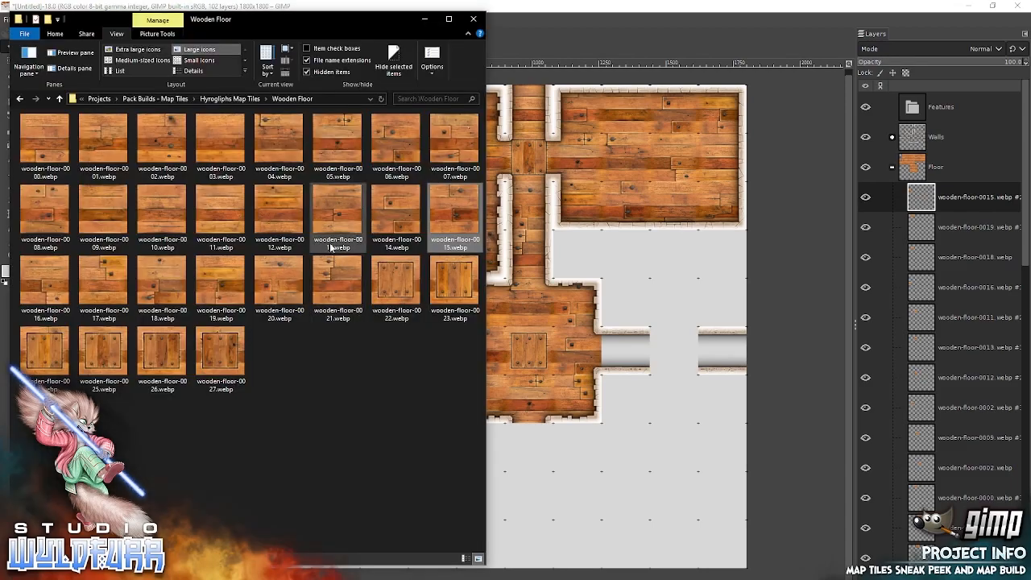
click(276, 211)
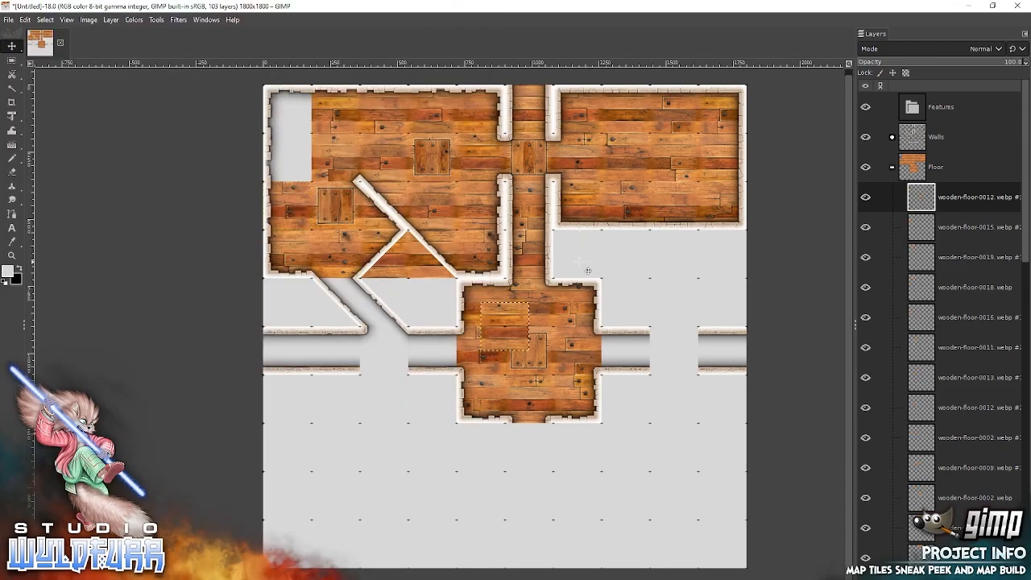
drag(518, 320, 300, 152)
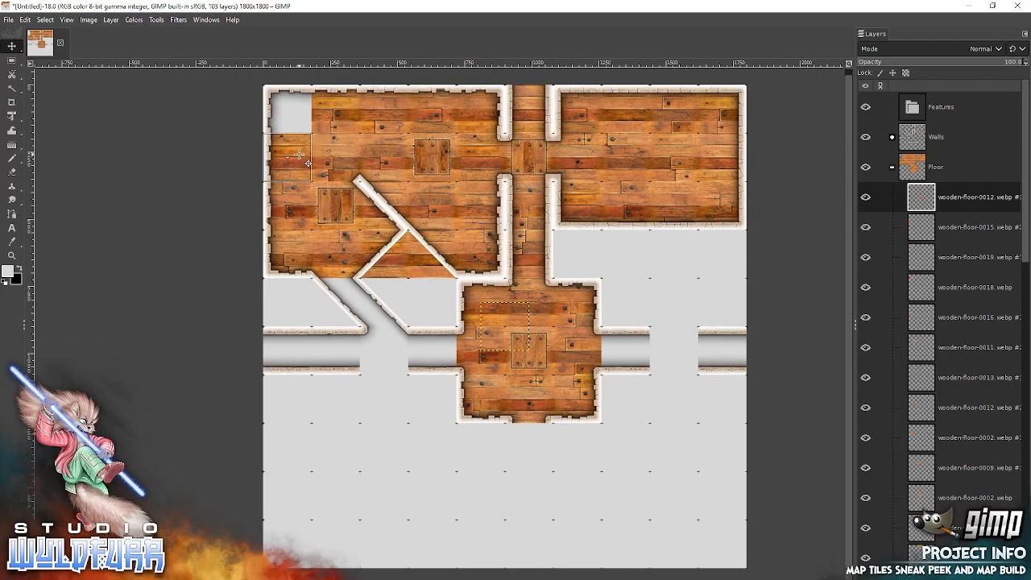
key(alt+Tab)
drag(220, 211, 628, 219)
drag(513, 319, 297, 101)
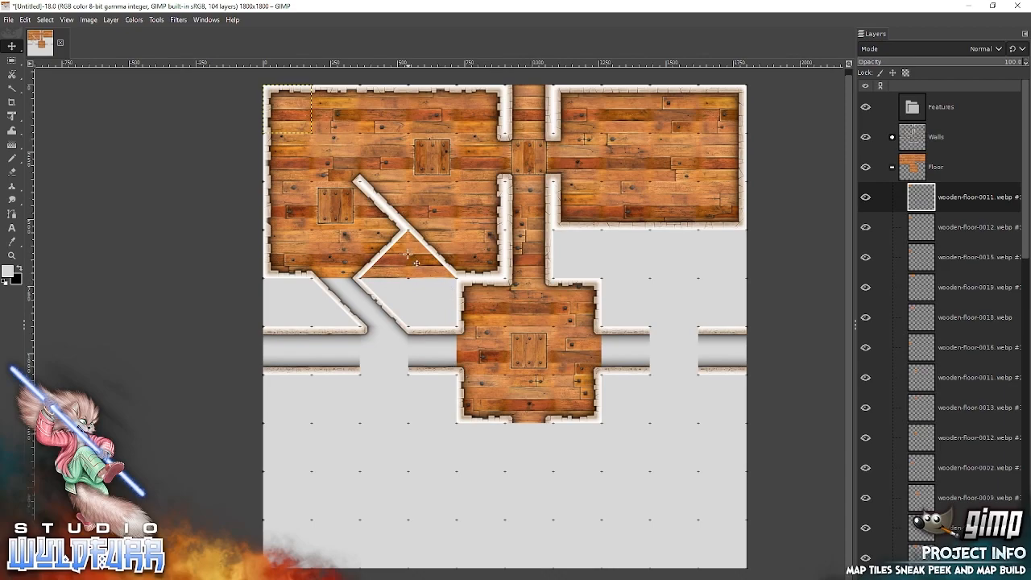
Add wooden-floor-0010 and wooden-floor-0009 from File Explorer, snapping them side by side across the diagonal passage south of the northwest room.
key(alt+Tab)
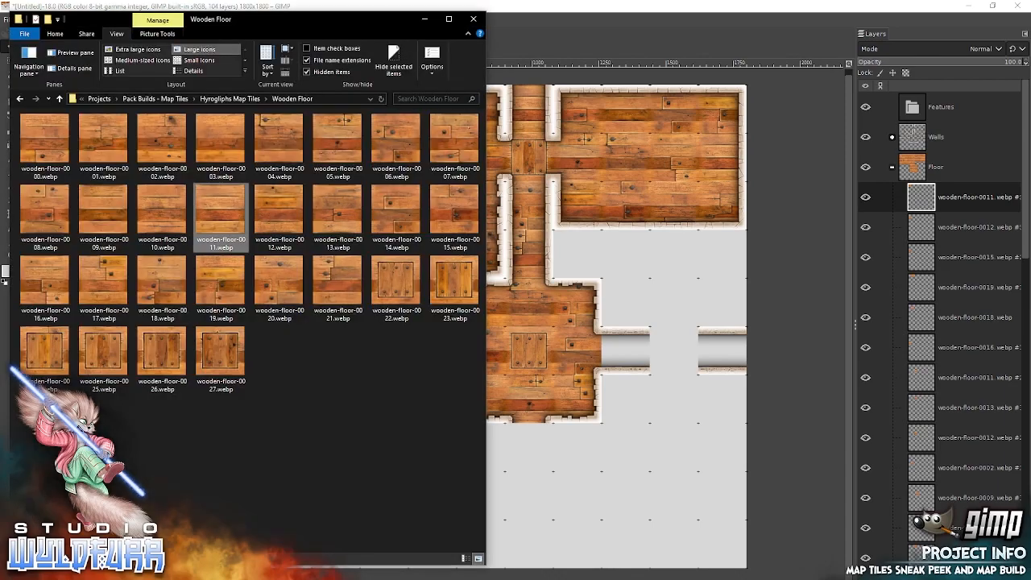
click(158, 210)
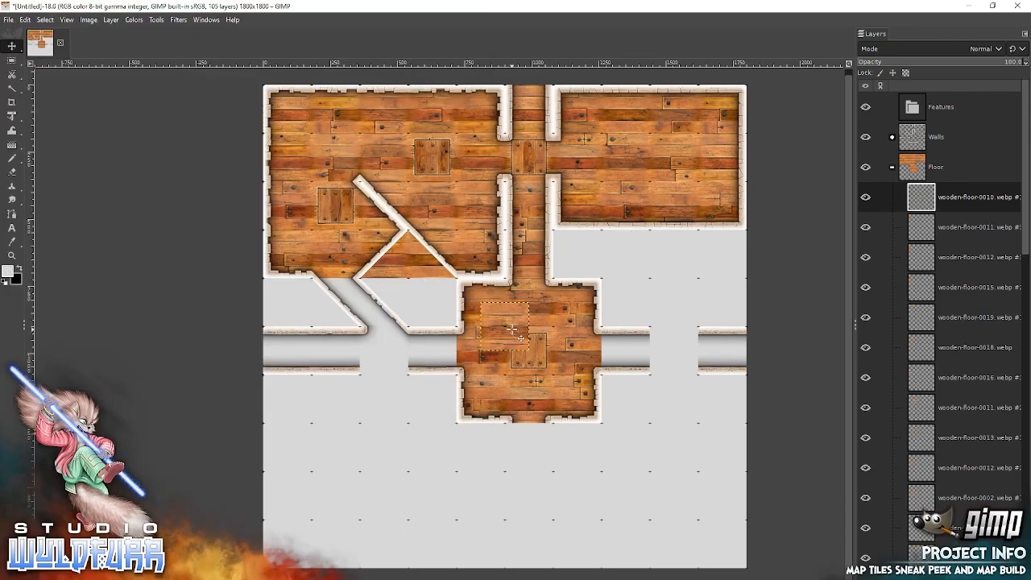
drag(514, 330, 318, 307)
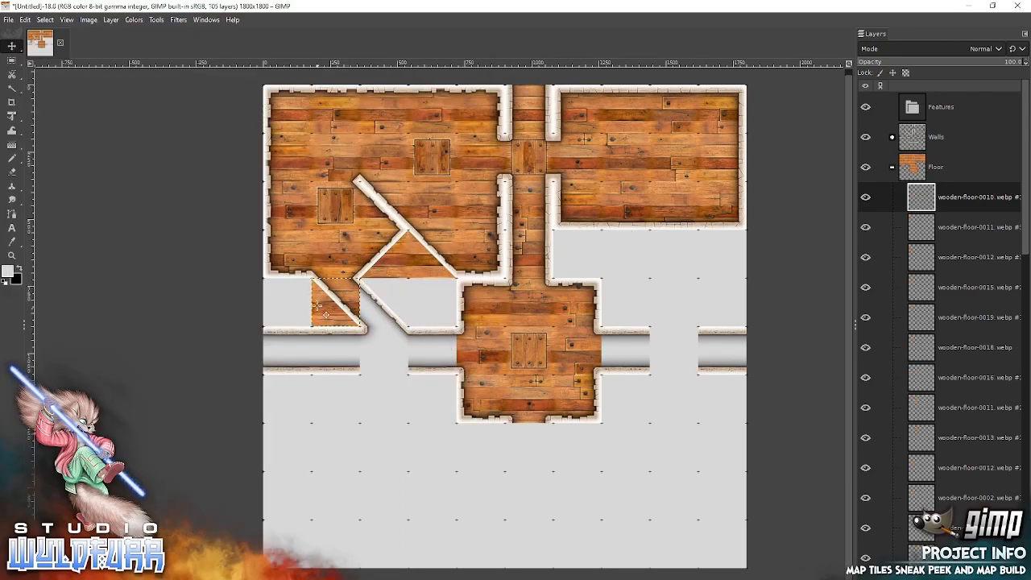
key(alt+Tab)
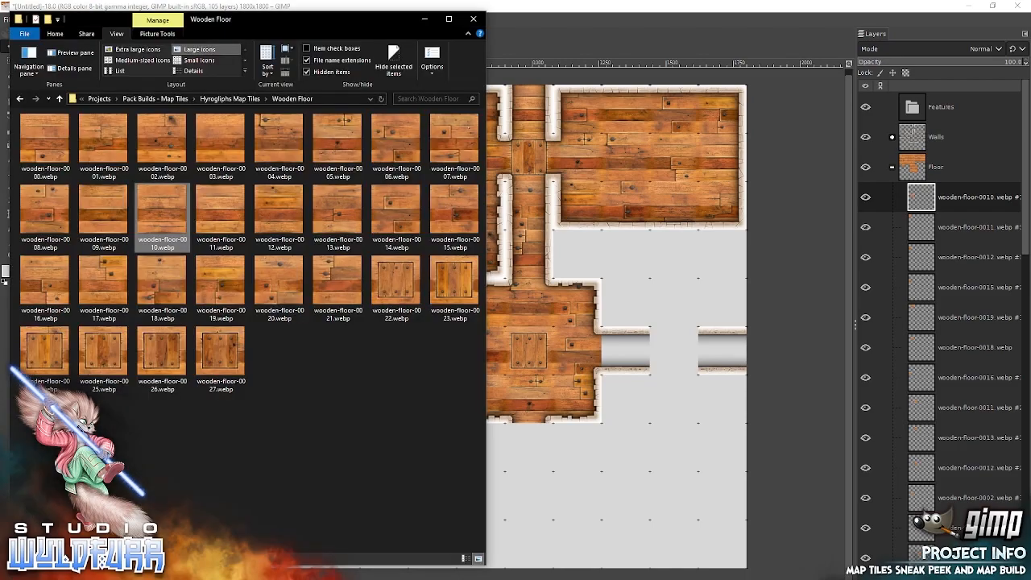
click(105, 216)
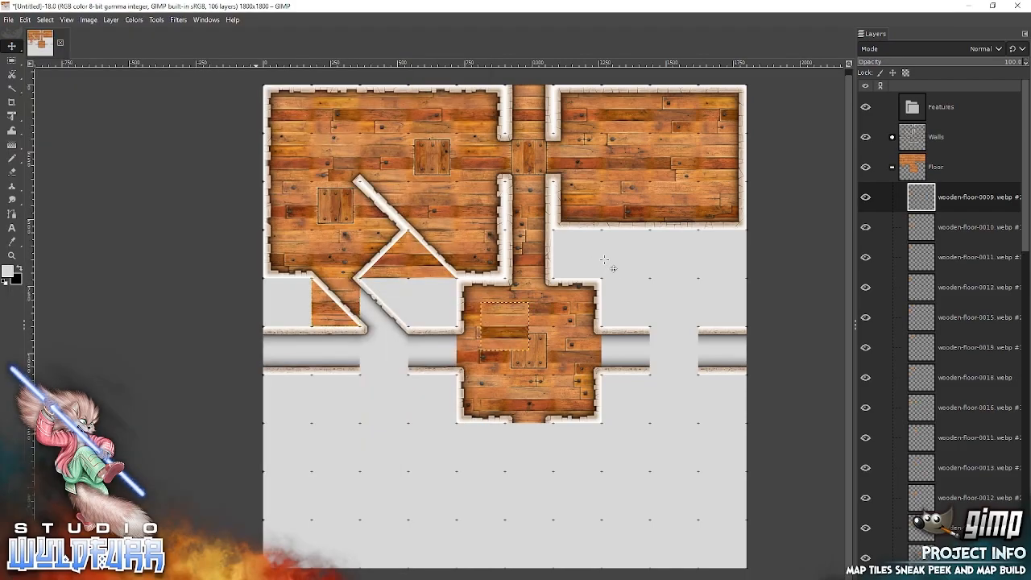
drag(507, 324, 387, 299)
Add wooden-floor-0021 and wooden-floor-0012 from File Explorer, snapping 0021 into the west corridor below the diagonal passage and 0012 directly east of it.
key(alt+Tab)
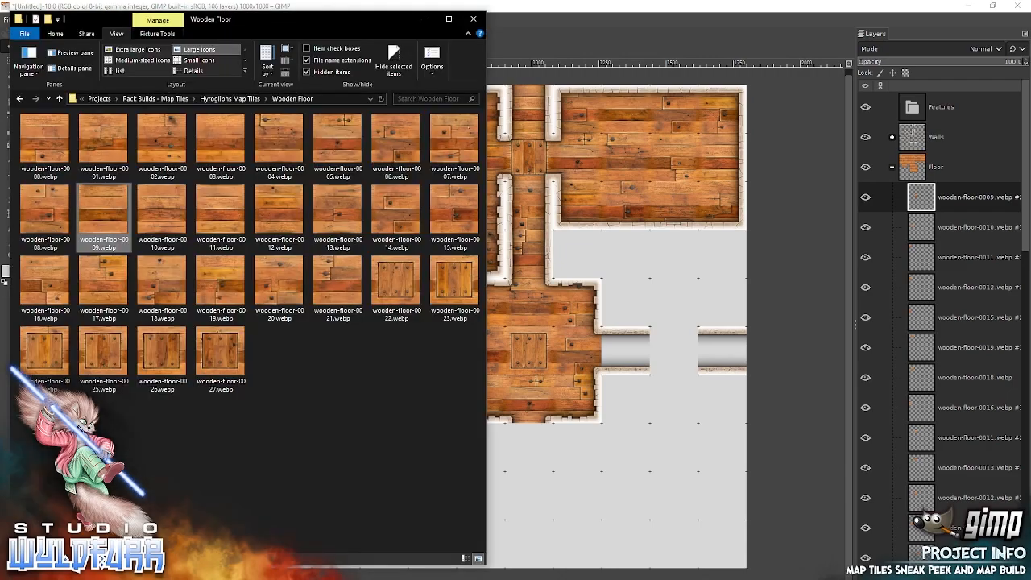
drag(332, 269, 633, 288)
drag(524, 334, 397, 363)
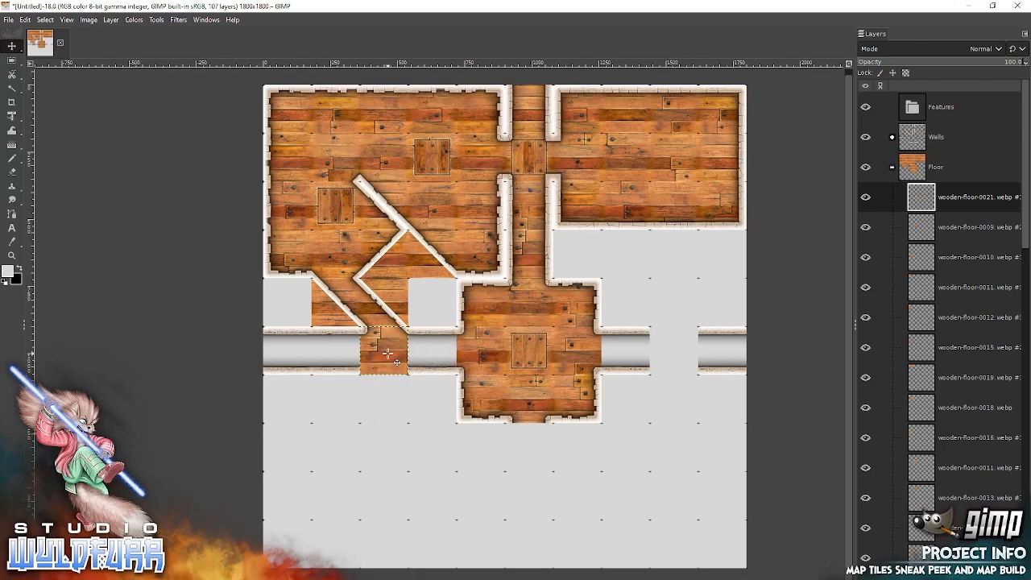
key(alt+Tab)
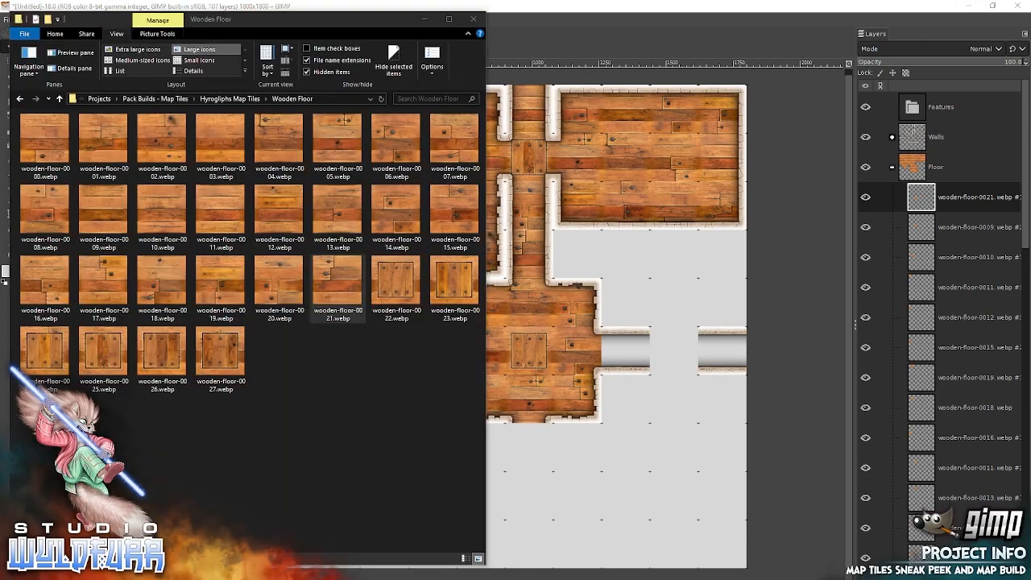
click(285, 207)
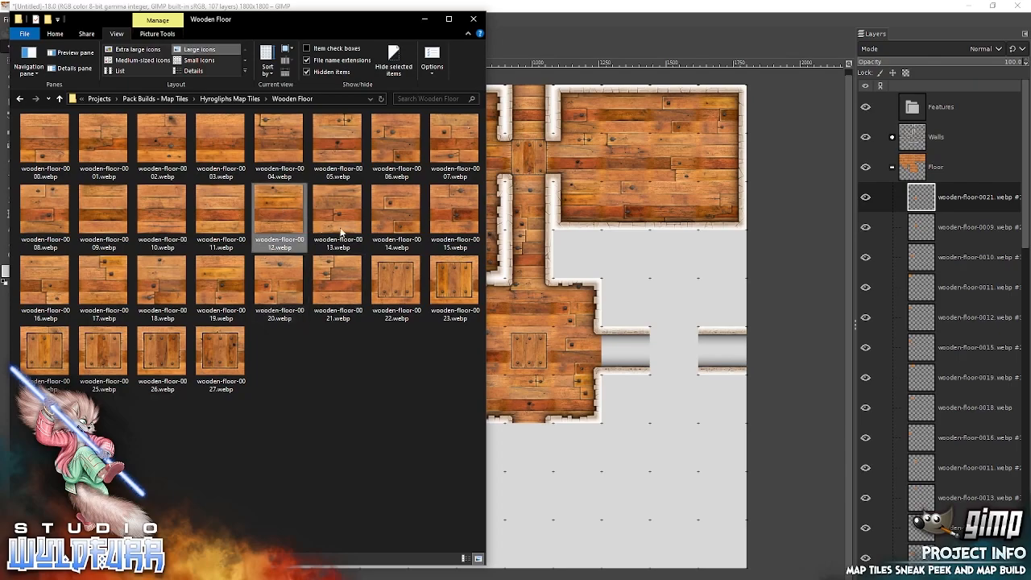
drag(284, 206, 573, 244)
drag(507, 327, 433, 352)
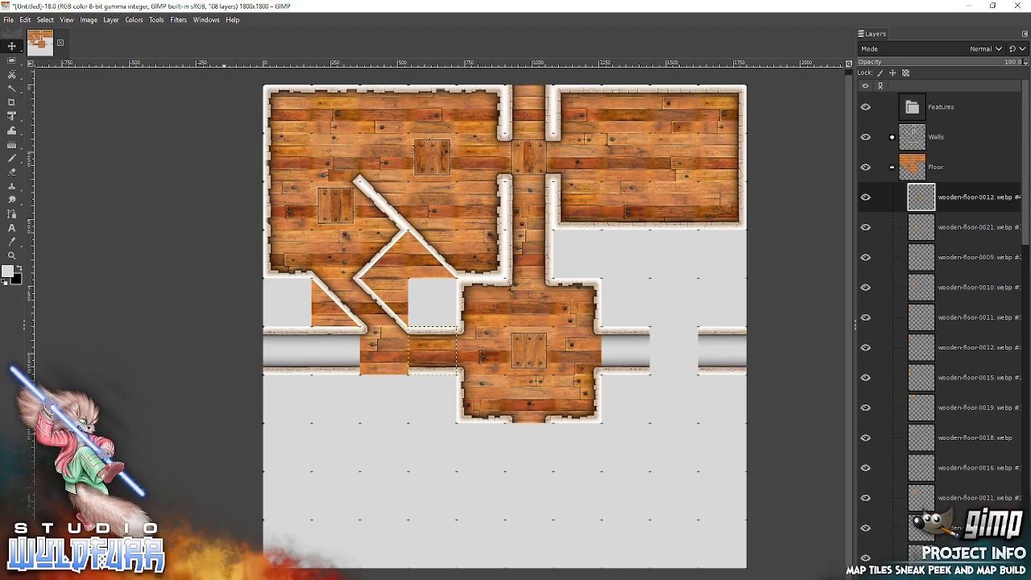
Add wooden-floor-0015 and wooden-floor-0014 from File Explorer, snapping 0015 directly west of corridor tile 0021 and 0014 at the corridor's west end.
key(alt+Tab)
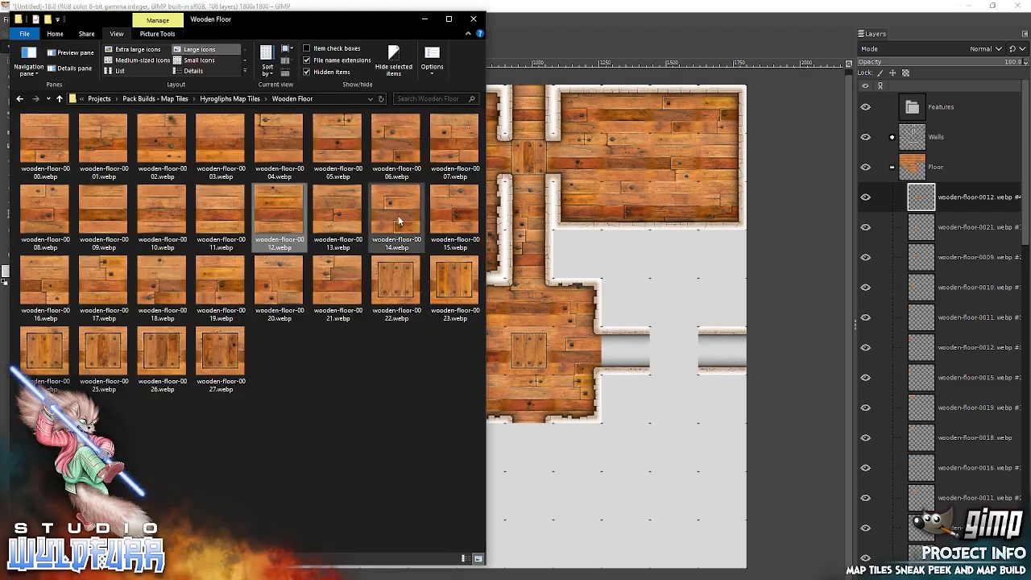
drag(451, 201, 592, 257)
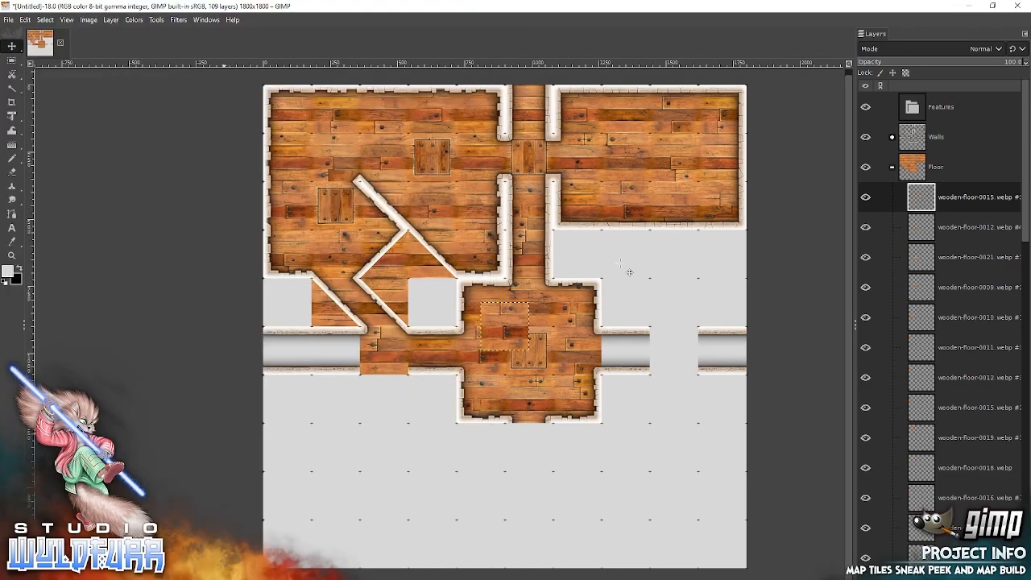
drag(505, 336, 348, 359)
key(alt+Tab)
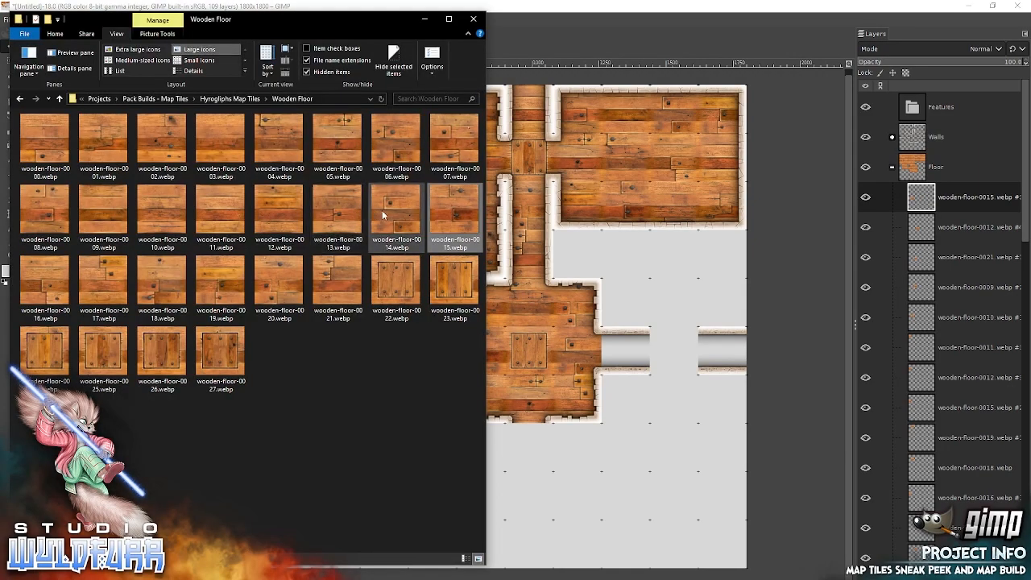
drag(391, 213, 589, 249)
click(588, 249)
drag(512, 331, 306, 359)
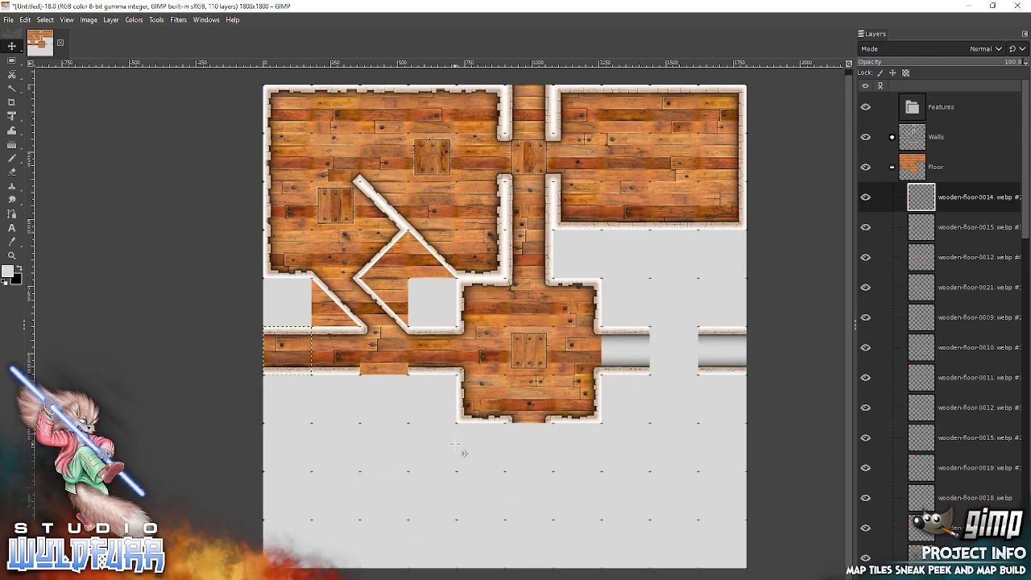
Add wooden-floor-0021, 0015 and 0011 from File Explorer as a row north of the east corridor, with 0015 west and 0011 east of 0021.
key(alt+Tab)
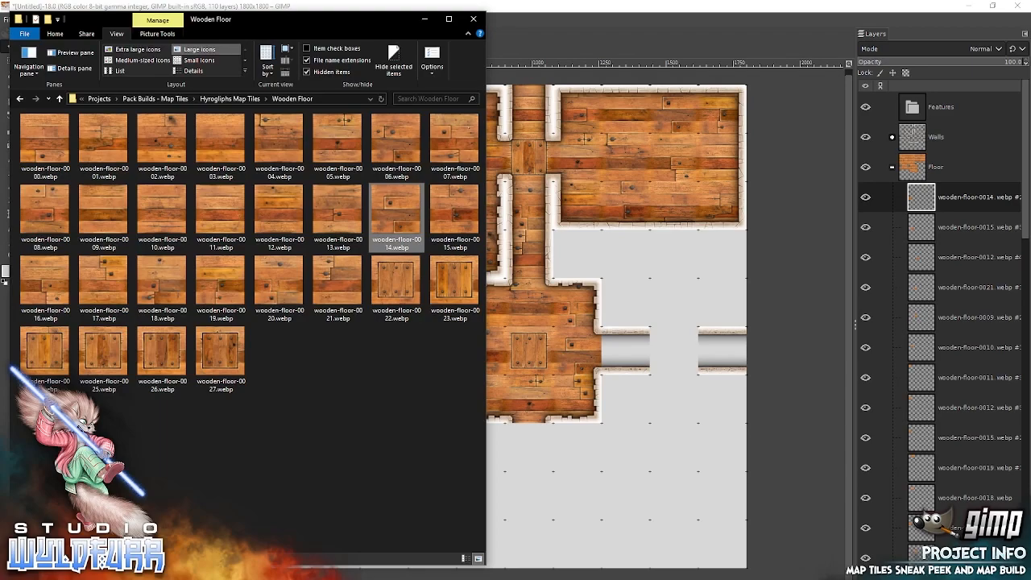
click(336, 290)
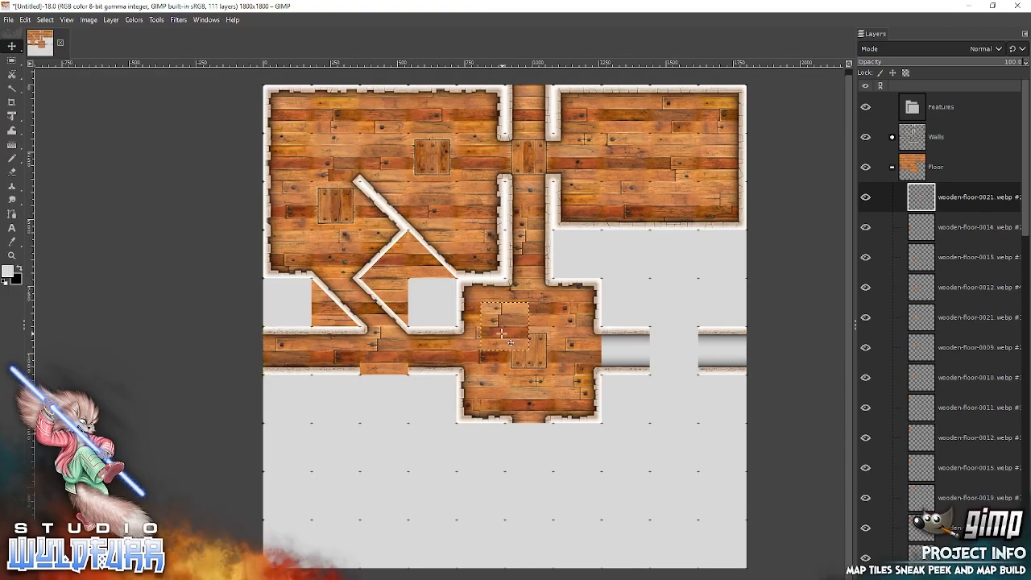
drag(502, 335, 672, 312)
key(alt+Tab)
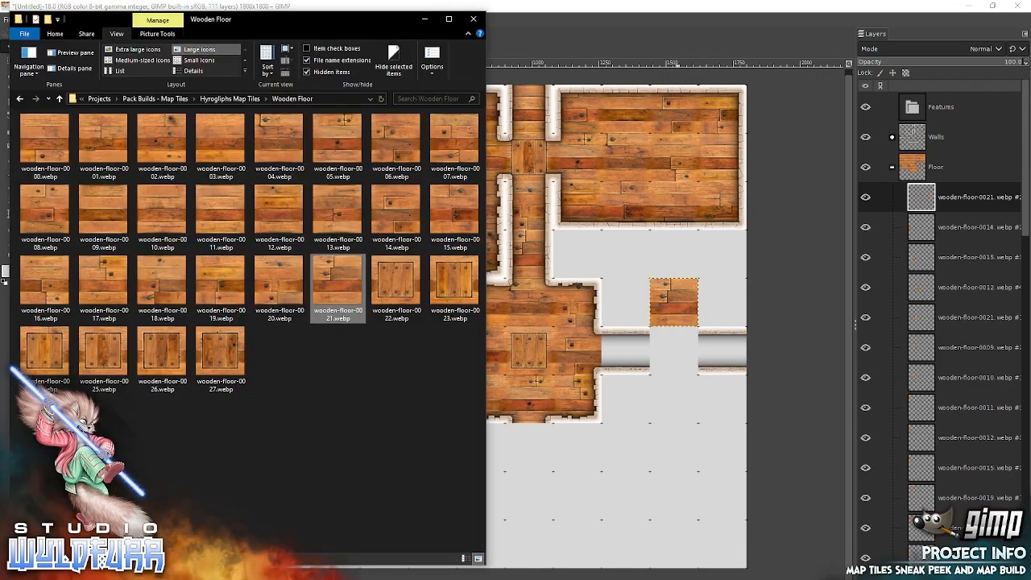
drag(454, 210, 720, 349)
drag(512, 330, 626, 309)
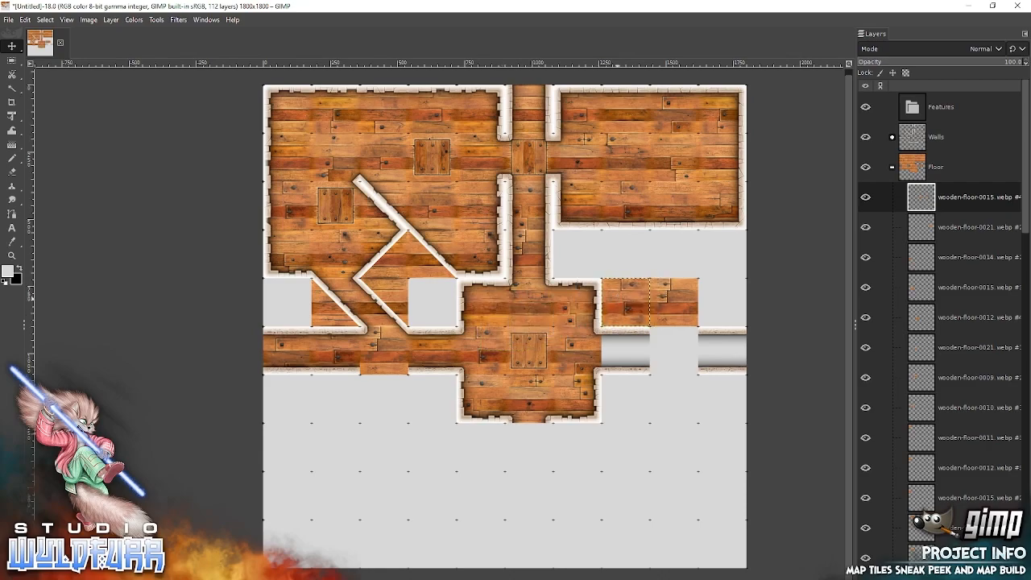
key(alt+Tab)
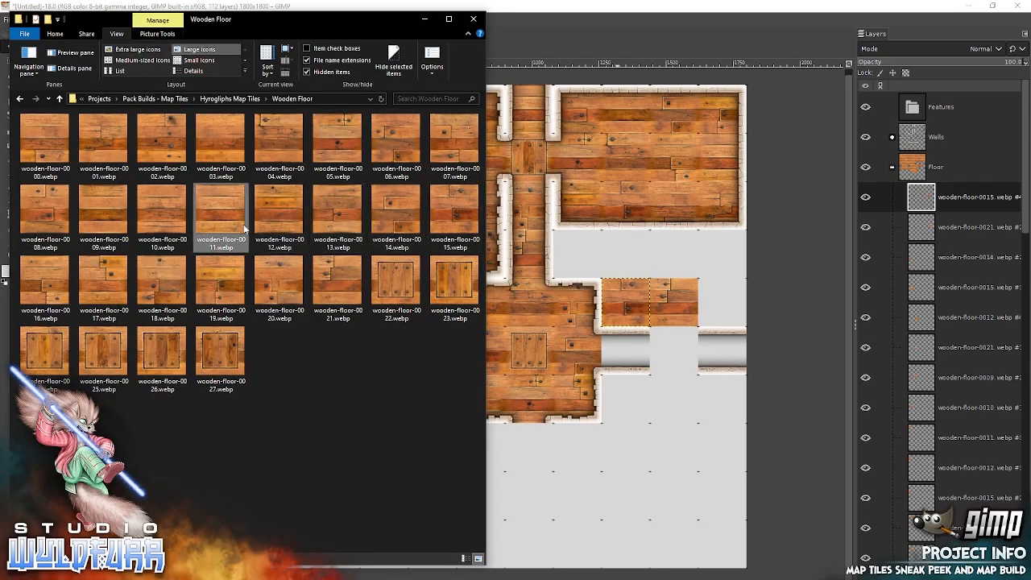
drag(685, 286, 677, 280)
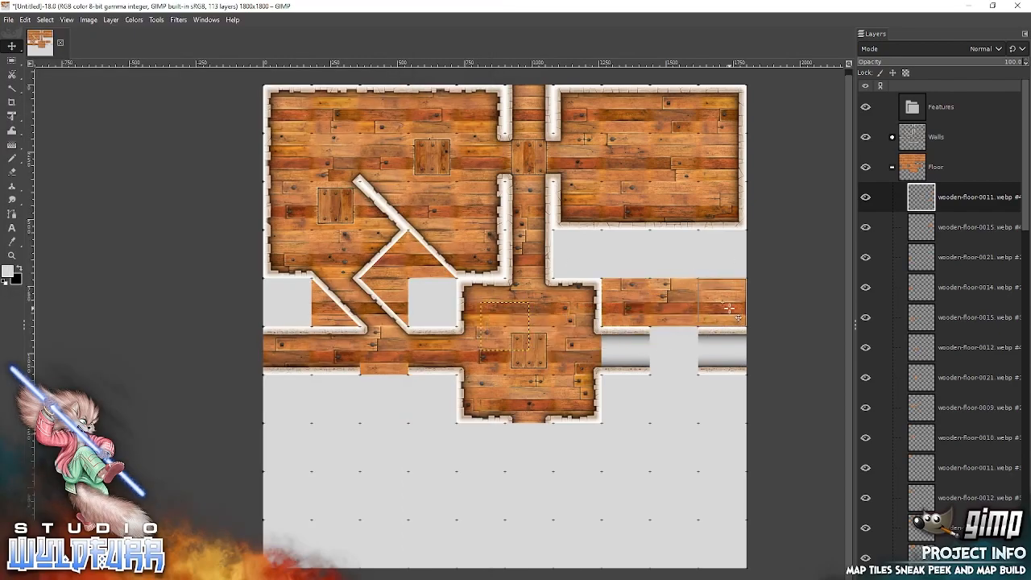
Add wooden-floor-0003 from File Explorer, snapping it one cell north of the west tile in the row above the east corridor.
drag(727, 307, 726, 305)
key(alt+Tab)
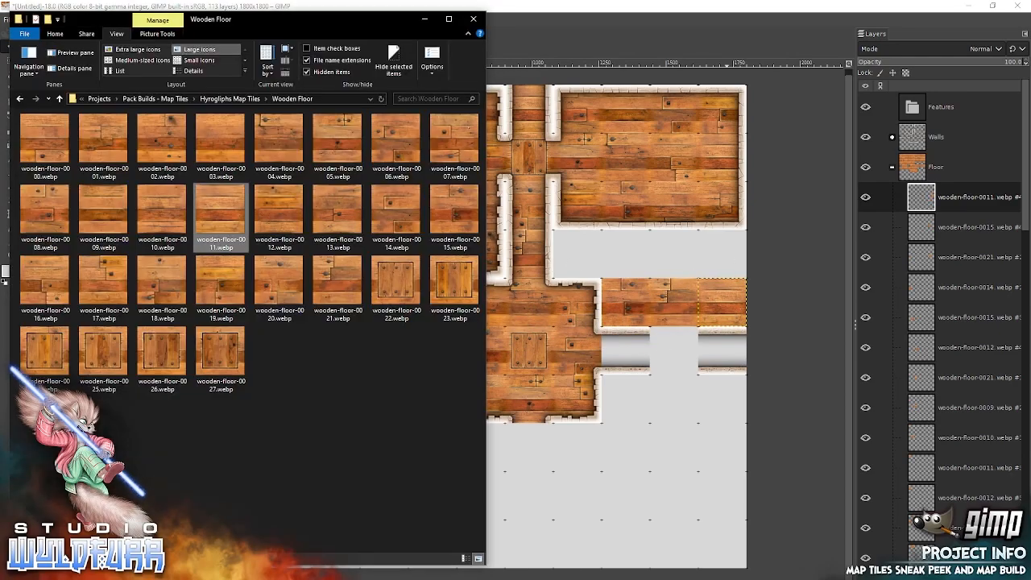
drag(218, 137, 654, 272)
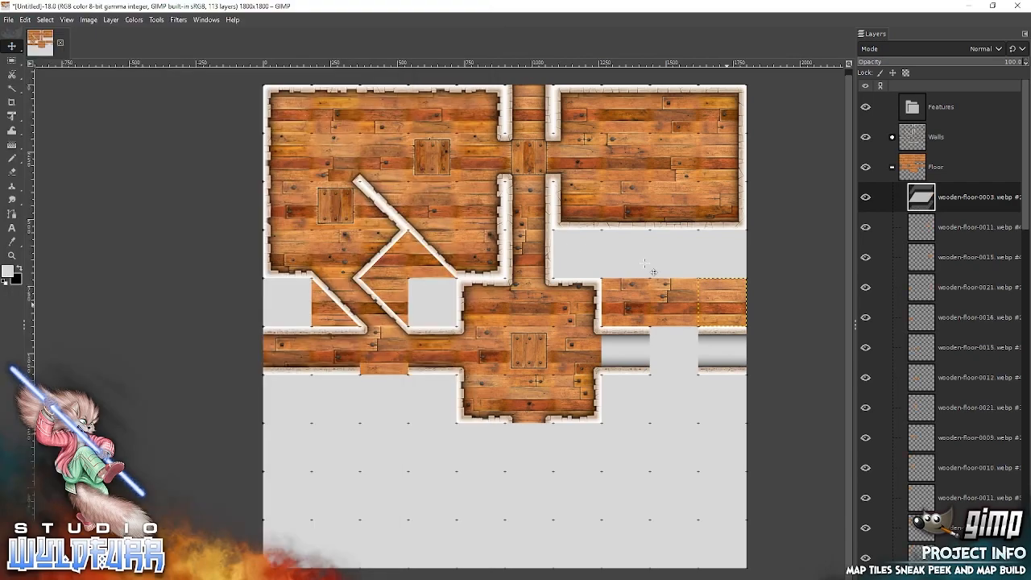
drag(512, 329, 630, 258)
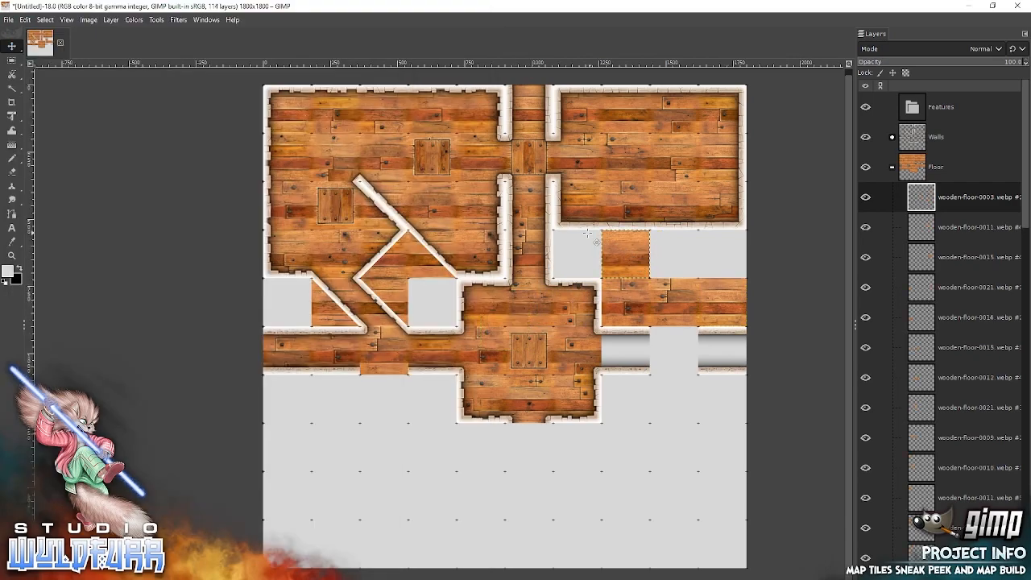
Add wooden-floor-0004 from File Explorer, move the row's east tile 0011 one cell north, and snap 0004 into the vacated cell.
key(alt+Tab)
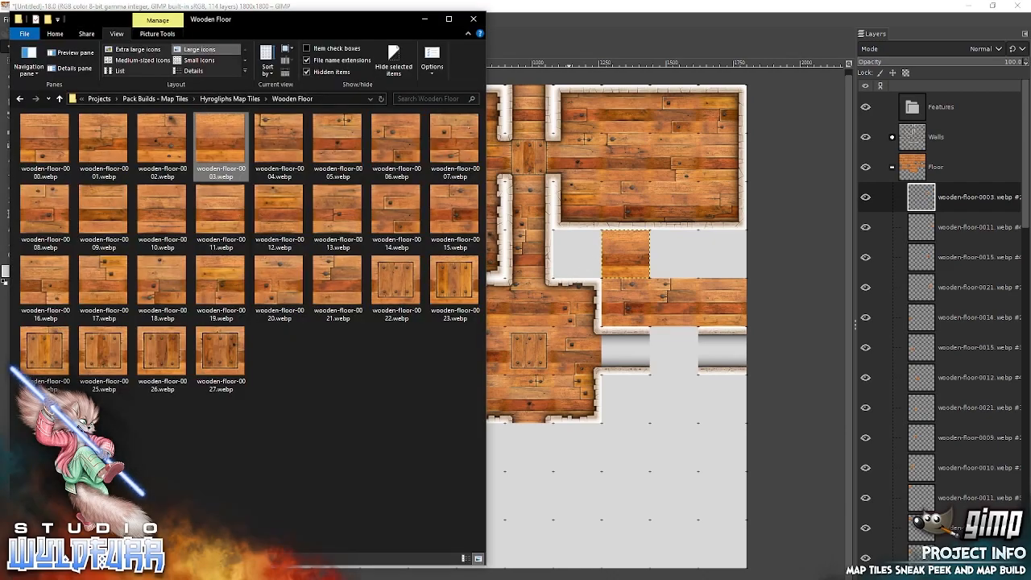
click(275, 139)
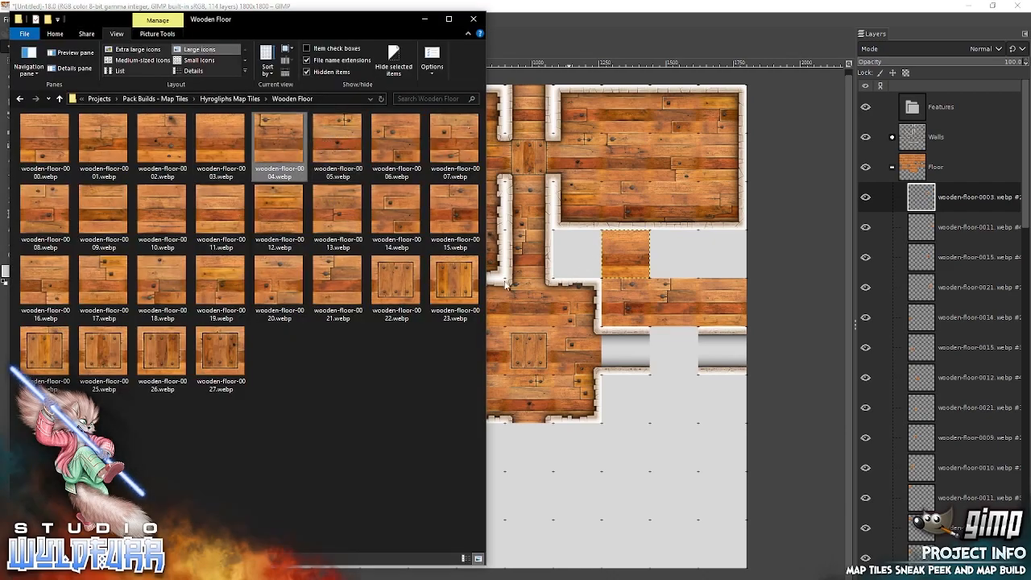
drag(693, 304, 692, 305)
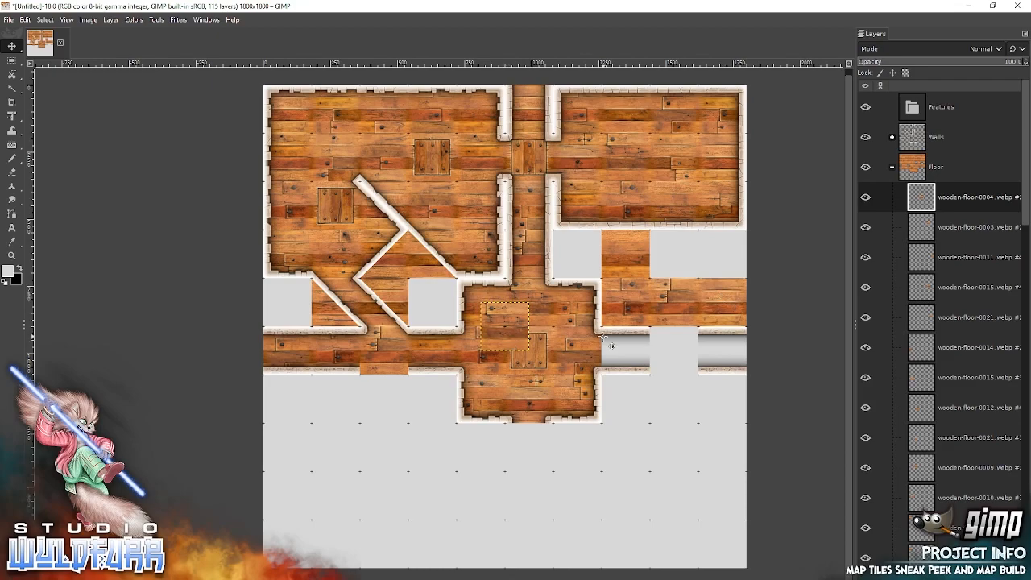
click(865, 228)
click(865, 227)
click(866, 257)
click(865, 257)
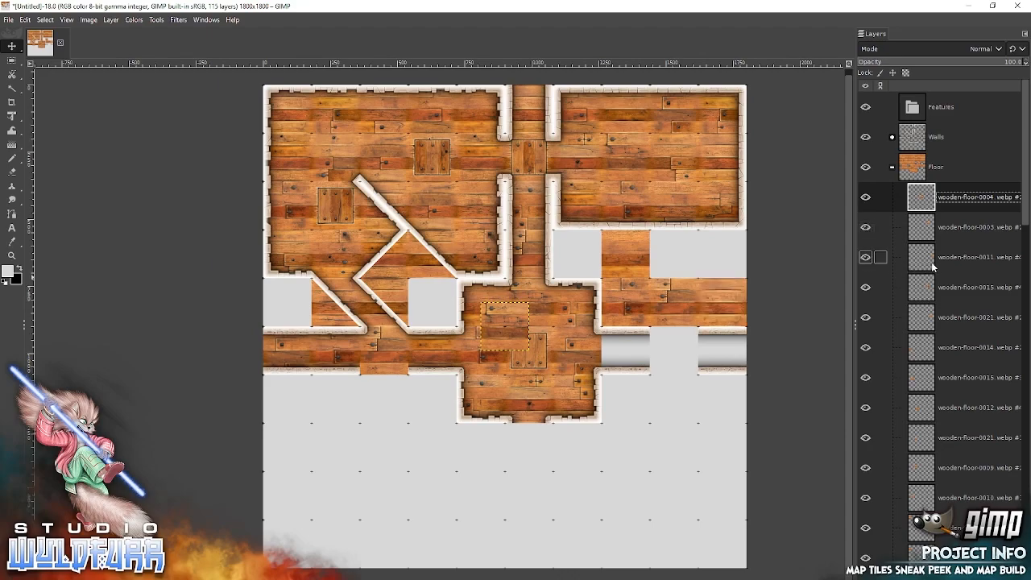
click(931, 261)
drag(735, 300, 729, 243)
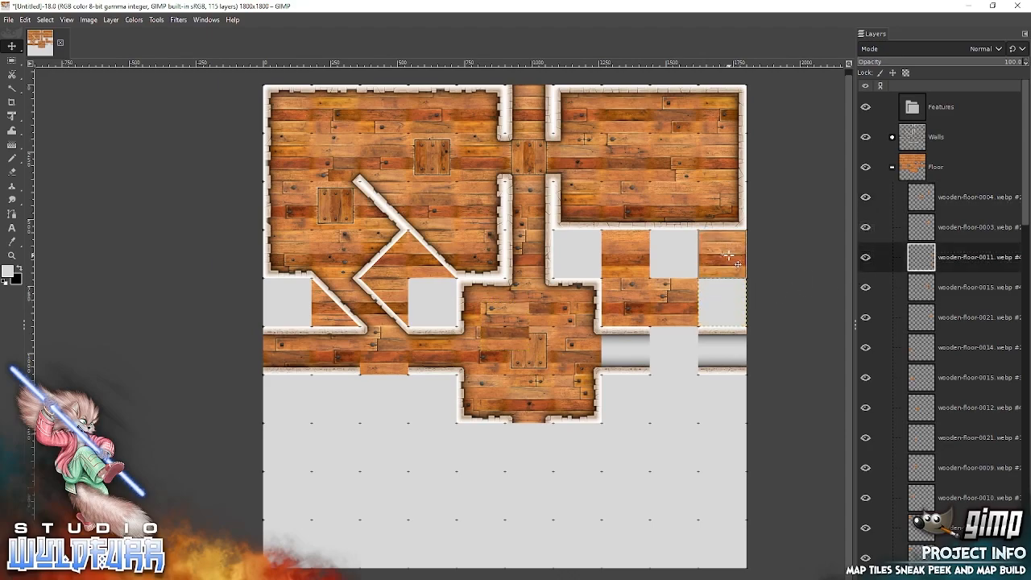
click(920, 200)
drag(386, 352, 593, 330)
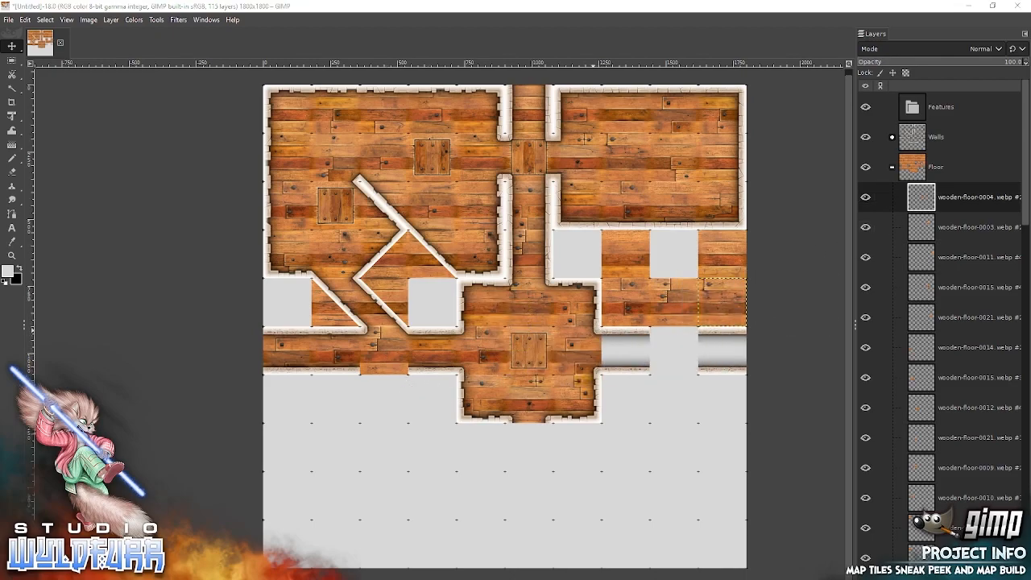
Add wooden-floor-0019 from File Explorer, snapping it into the gap between tiles 0003 and 0011 south of the northeast room.
key(alt+Tab)
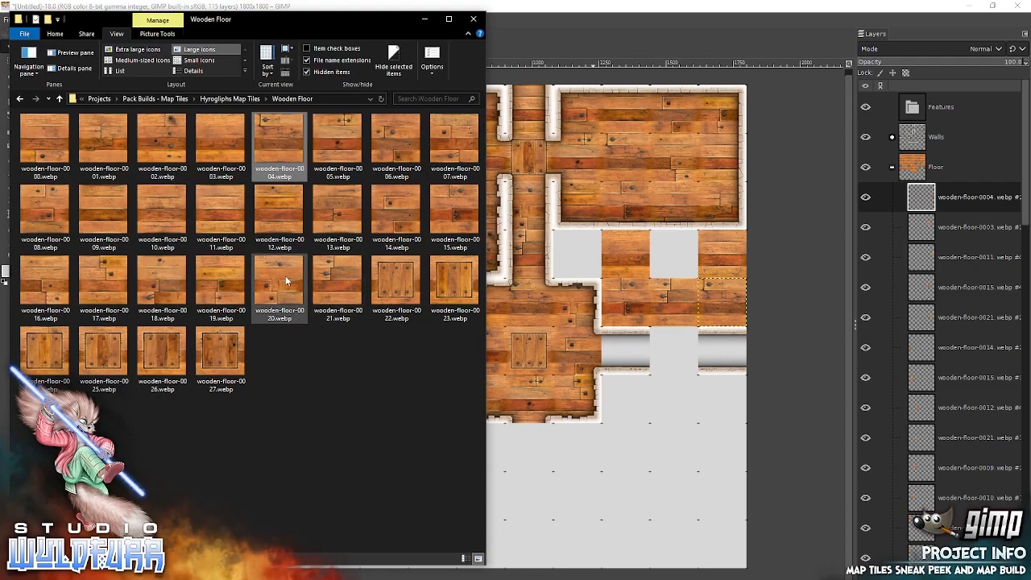
click(218, 274)
drag(650, 306, 650, 306)
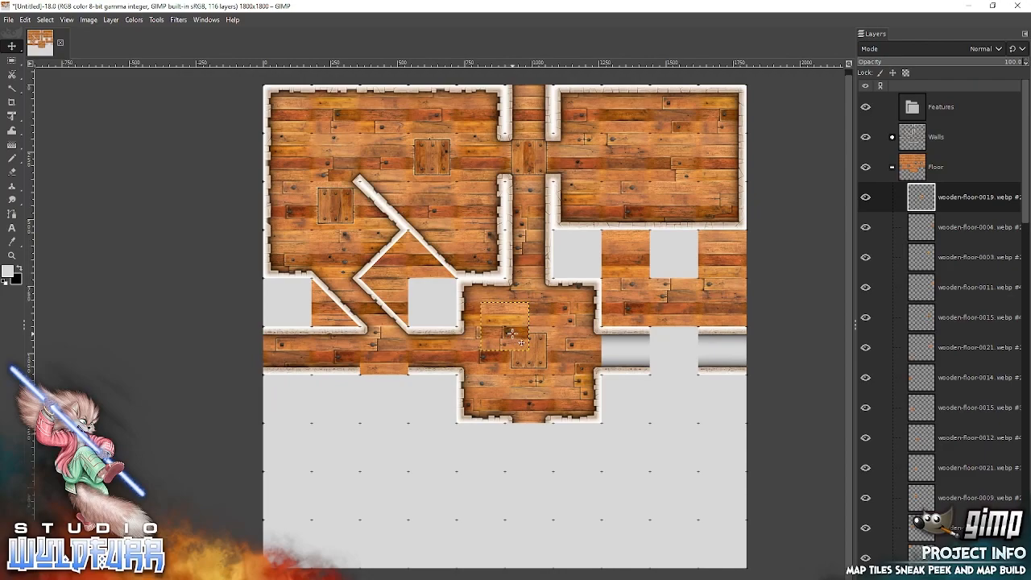
drag(684, 259, 684, 259)
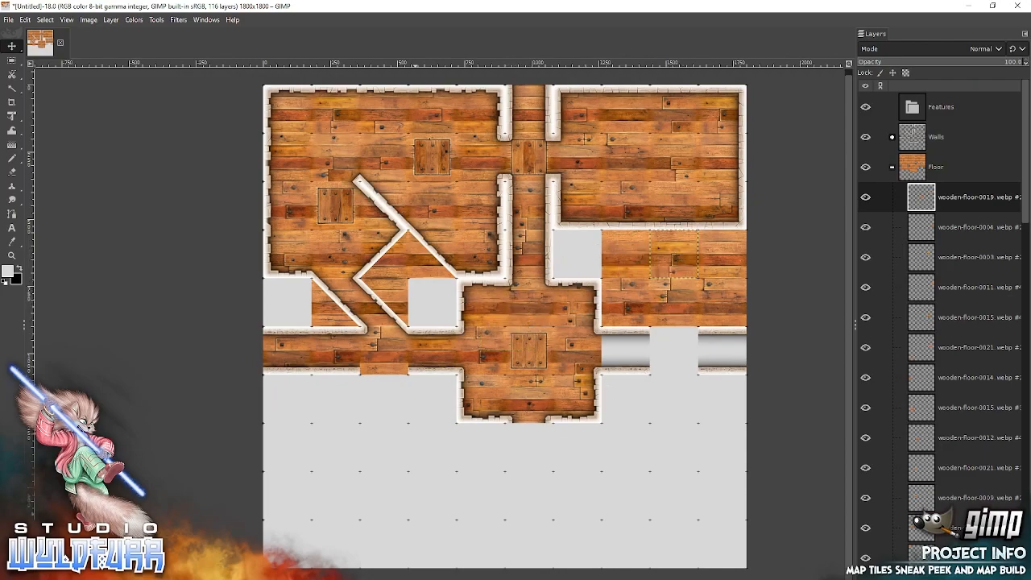
Add the framed tile wooden-floor-0023 from File Explorer, snapping it into the doorway gap in the middle of the east corridor.
key(alt+Tab)
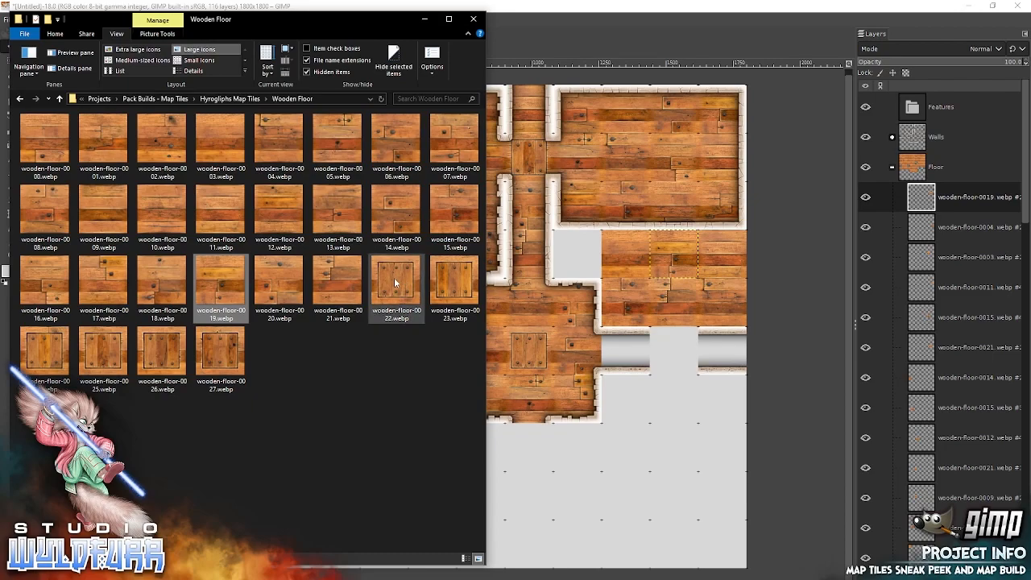
click(455, 275)
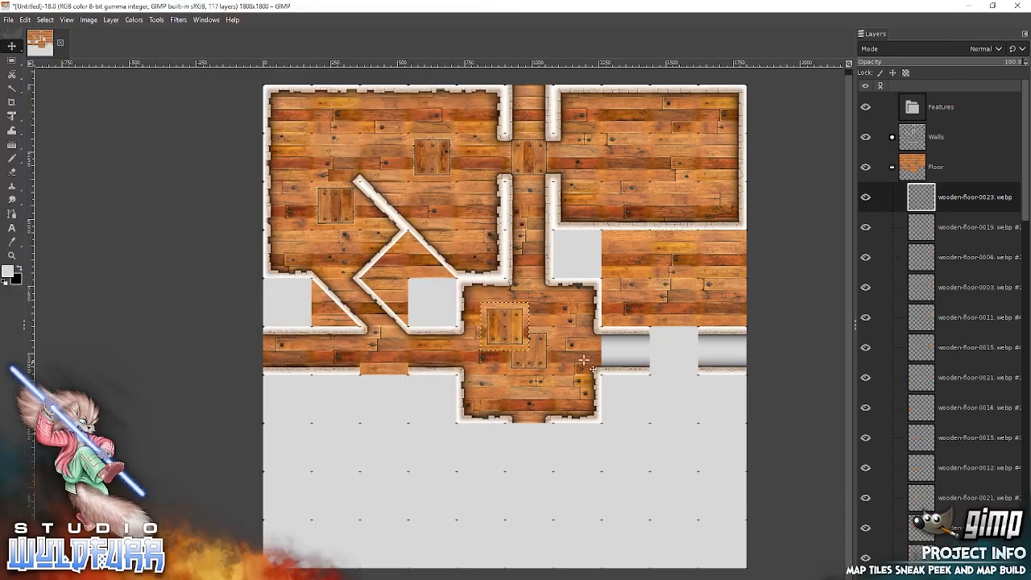
drag(504, 327, 672, 348)
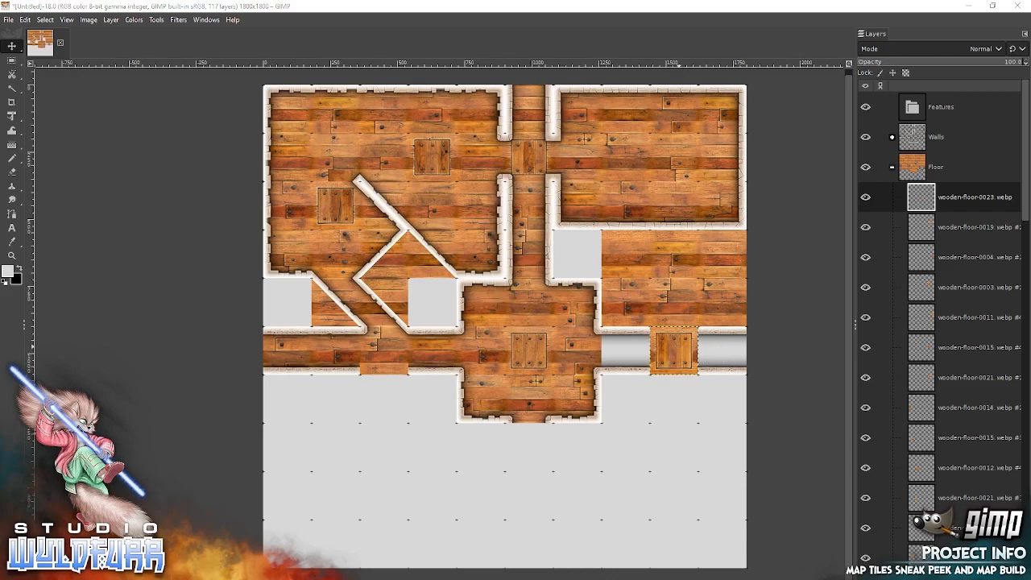
Add wooden-floor-0014 and wooden-floor-0003 from File Explorer, snapping 0014 directly west and 0003 directly east of the east corridor's framed tile.
key(alt+Tab)
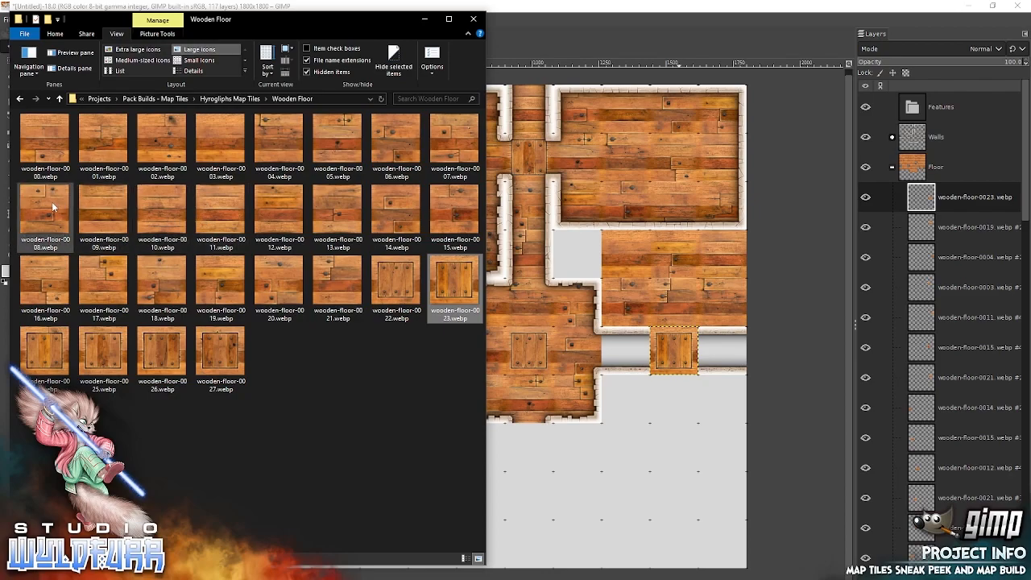
drag(391, 211, 637, 258)
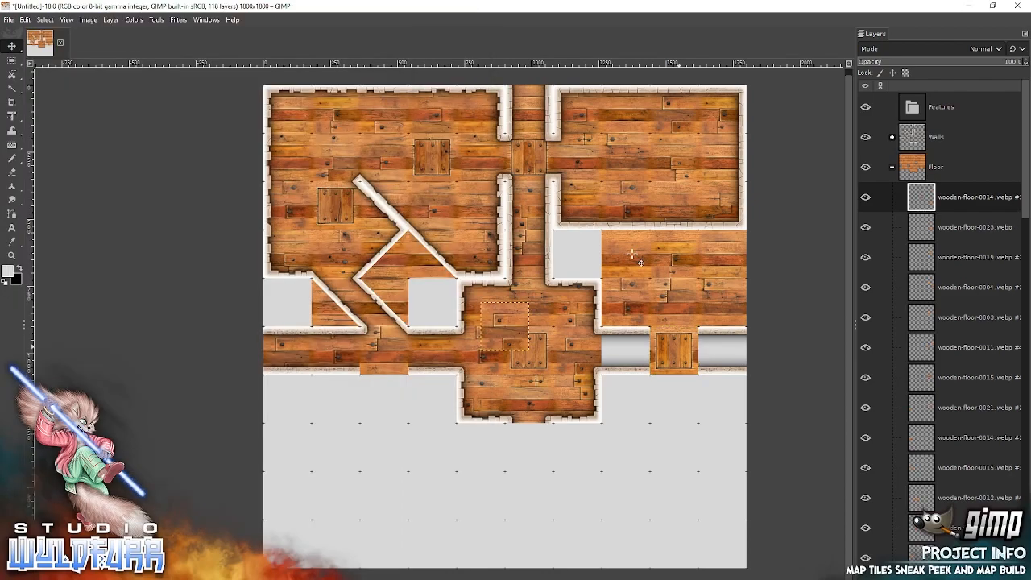
drag(513, 331, 637, 349)
key(alt+Tab)
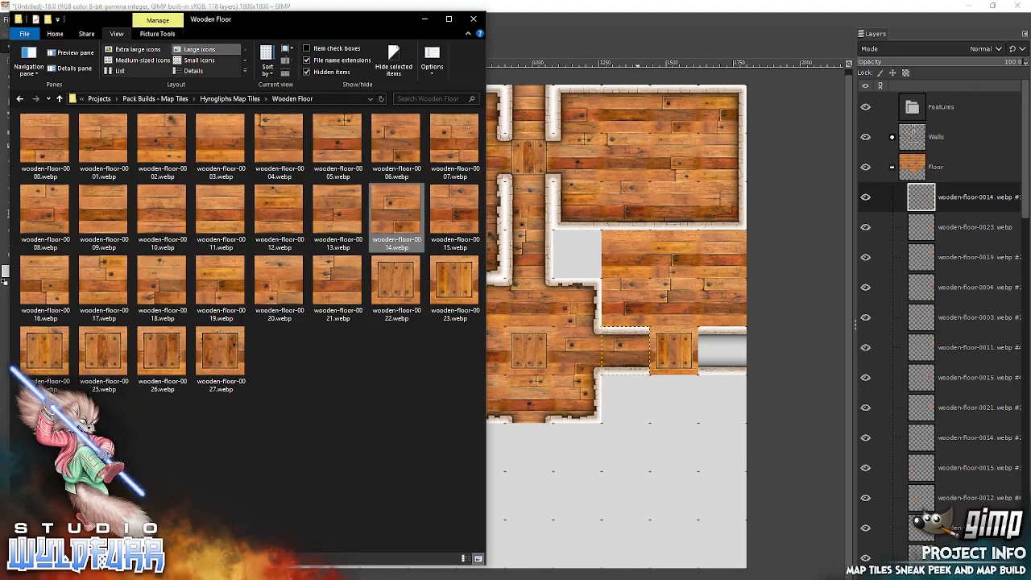
click(217, 142)
drag(593, 304, 607, 318)
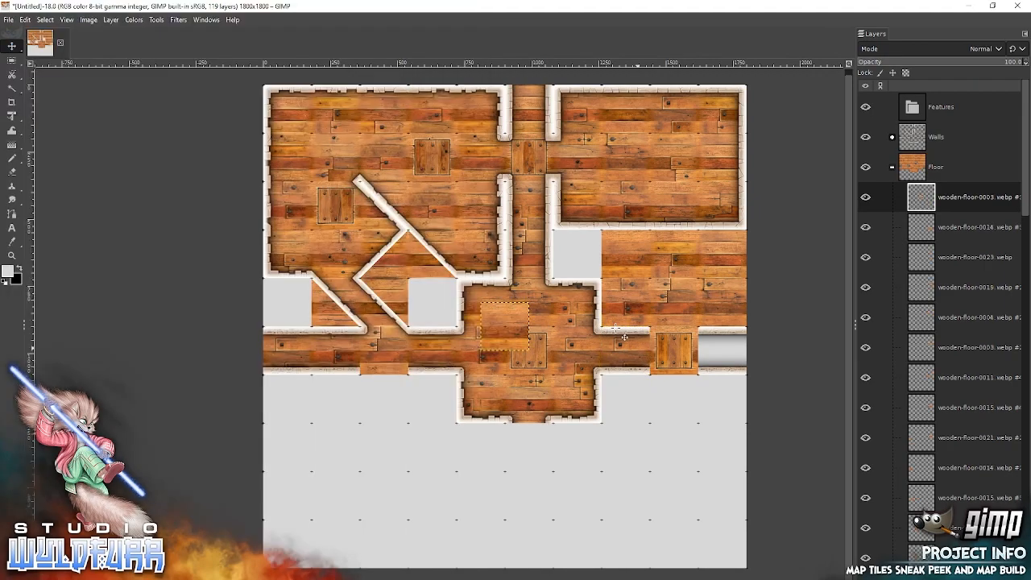
drag(502, 325, 716, 346)
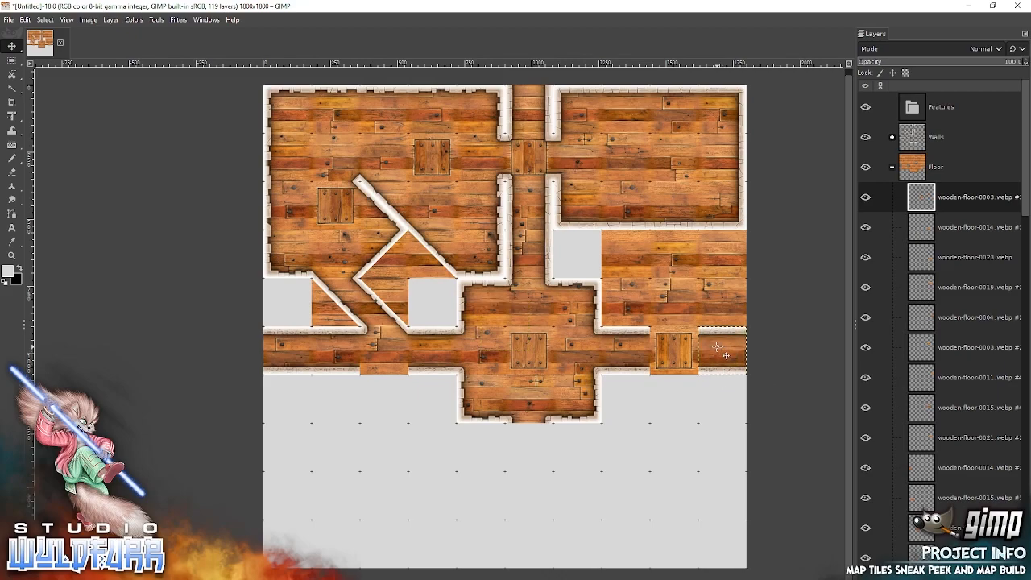
click(892, 167)
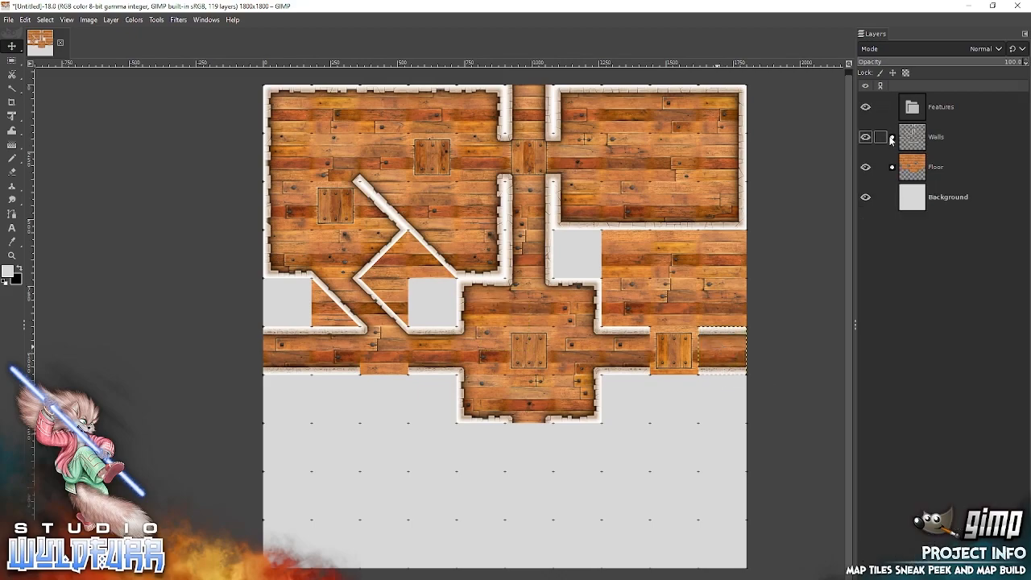
click(891, 138)
click(925, 169)
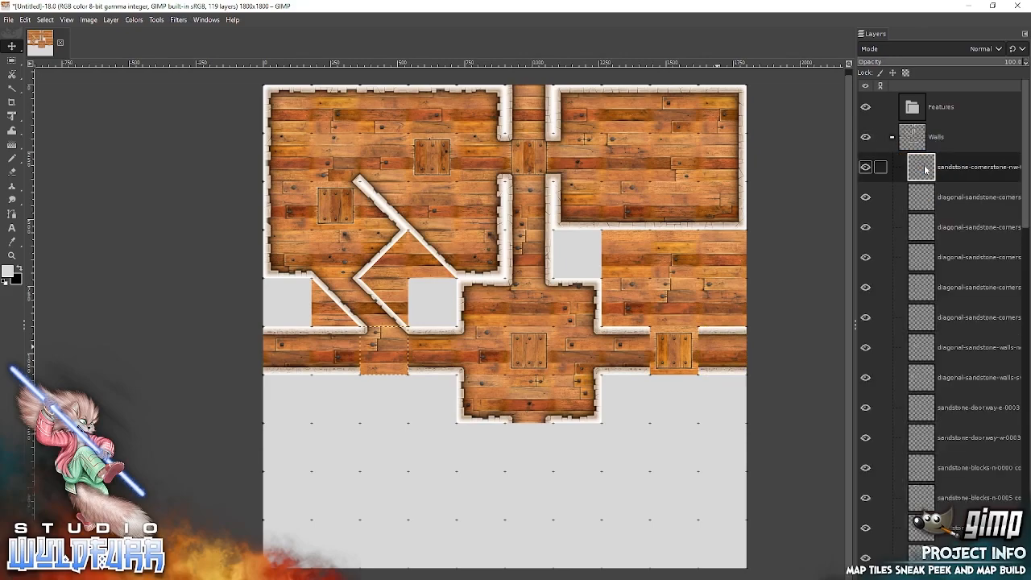
click(891, 137)
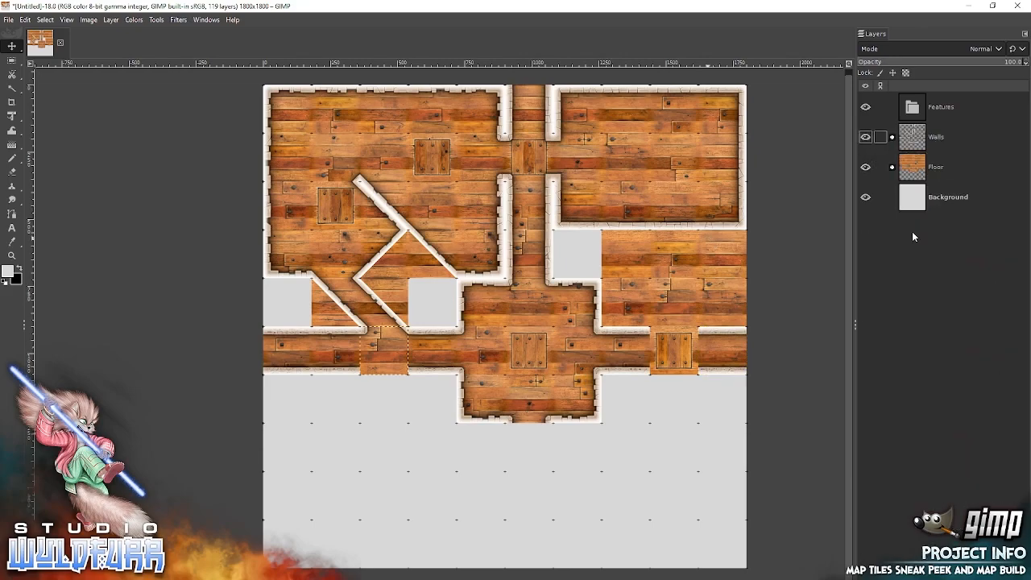
click(892, 167)
click(924, 199)
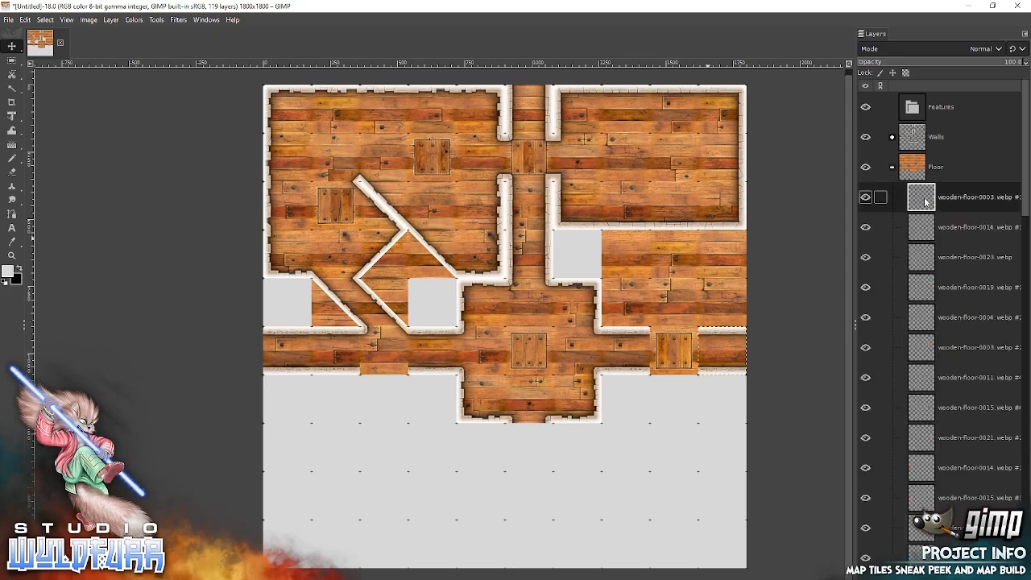
Add wooden-floor-0012 from File Explorer, snapping it into the empty alcove cell south of the northeast room's west end.
key(alt+Tab)
drag(271, 206, 608, 266)
drag(509, 330, 580, 258)
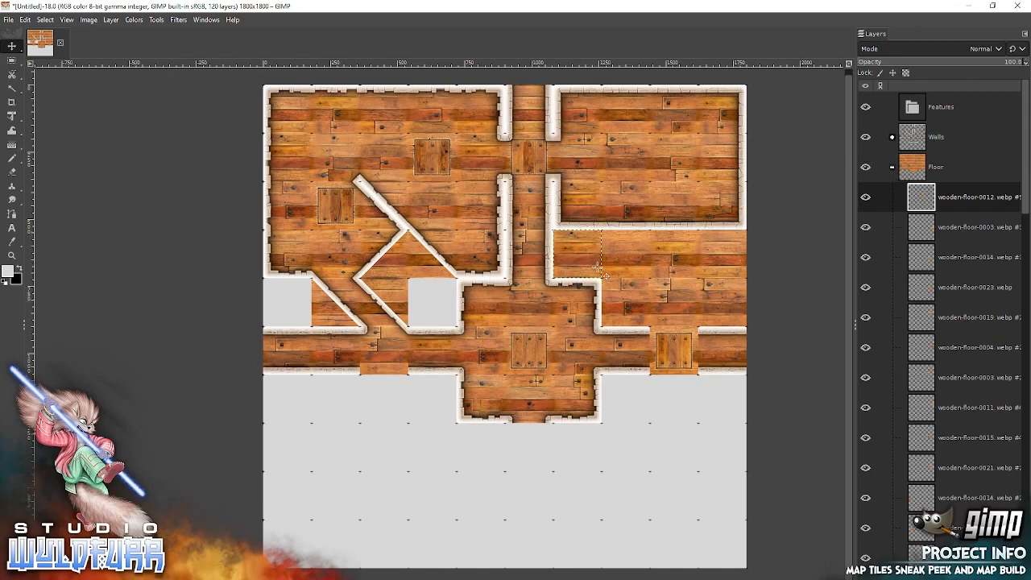
Collapse the Floor group, expand the Walls group and select its topmost sandstone-cornerstone layer.
click(892, 167)
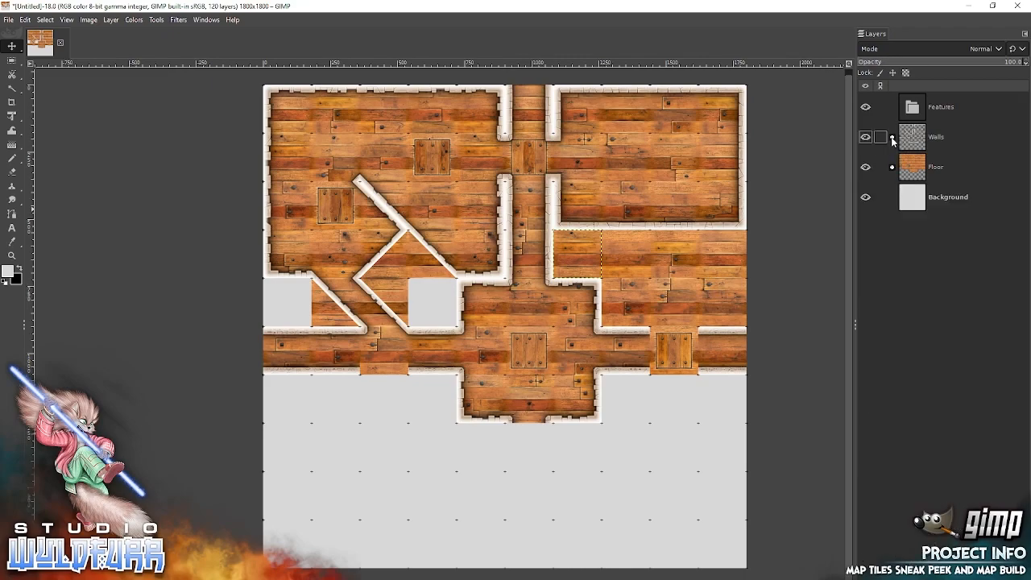
click(892, 137)
click(922, 167)
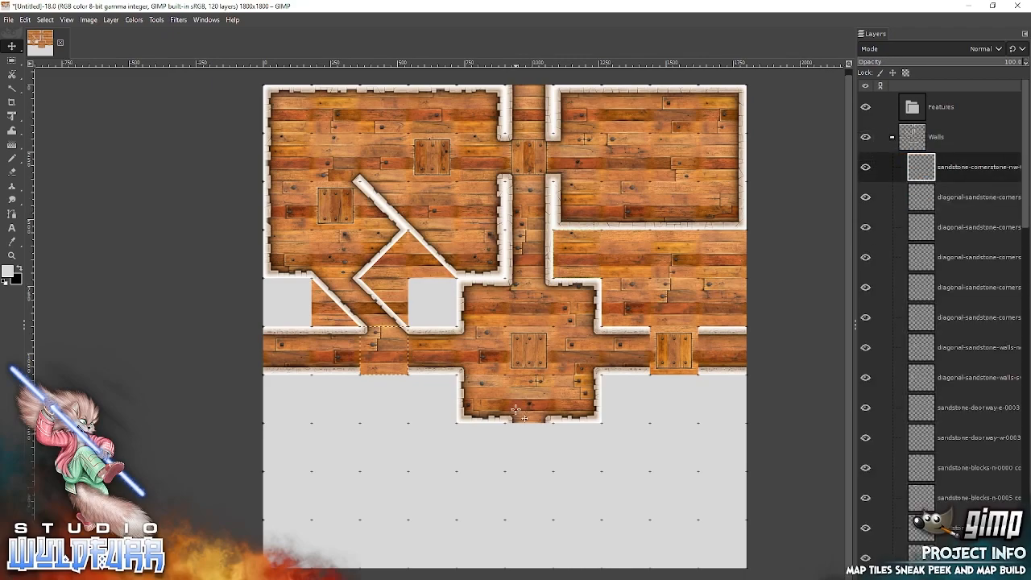
Add sandstone-glyphs-deadend-w-0000 copy.webp from the Sandstone Walls Deadends folder, snapping it over the alcove cell south of the northeast room.
key(alt+Tab)
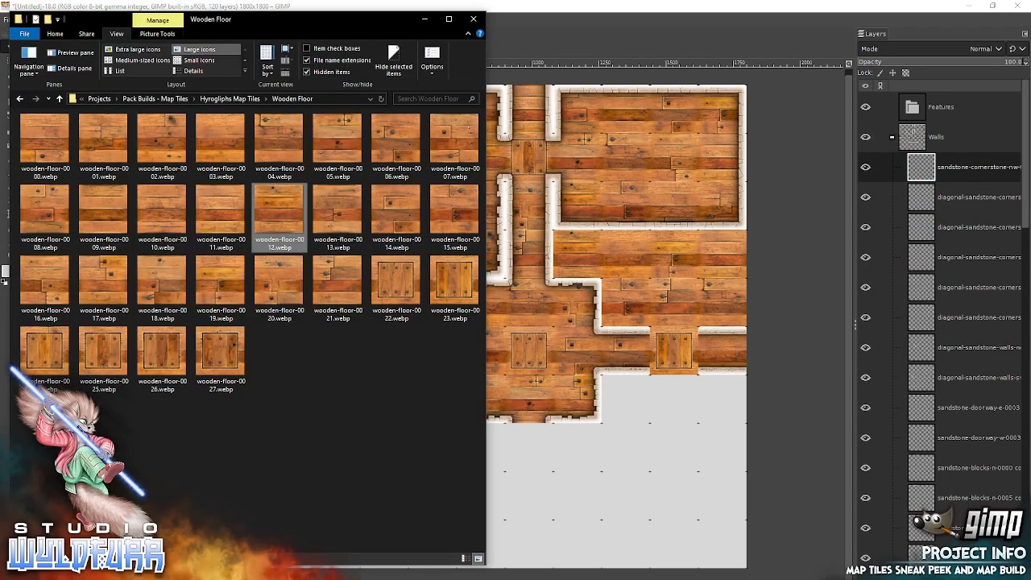
click(156, 98)
double_click(89, 187)
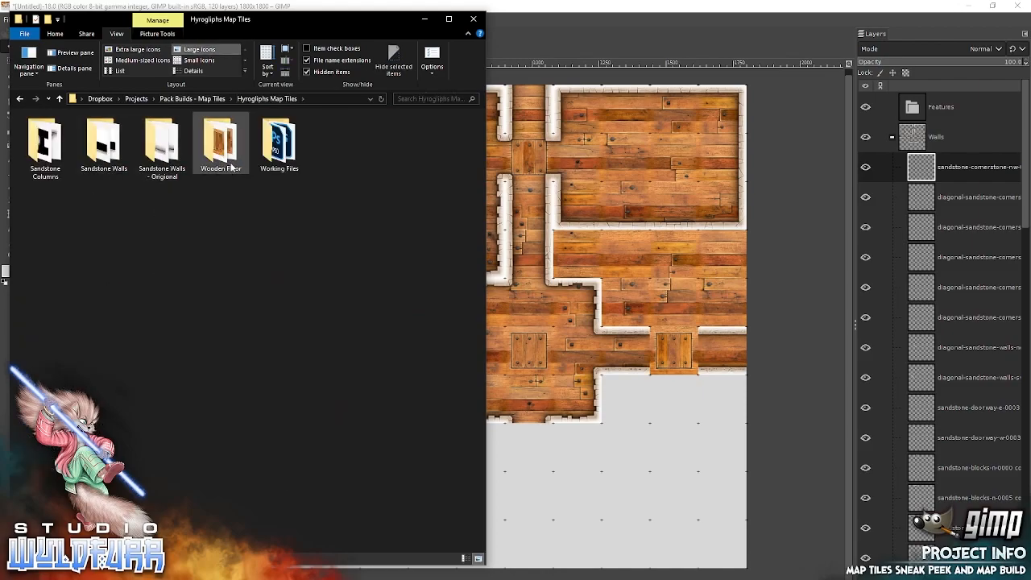
double_click(113, 157)
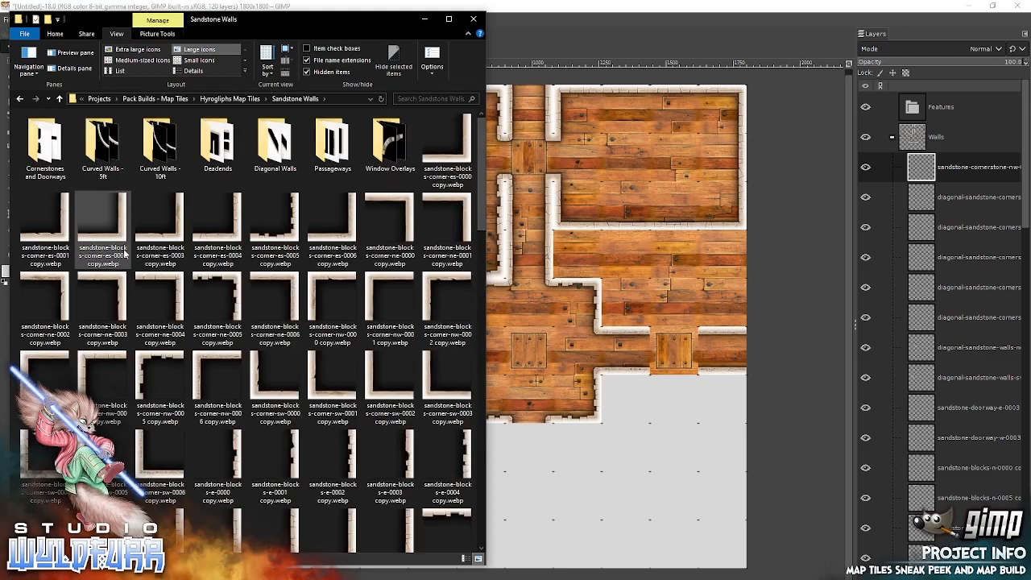
double_click(216, 149)
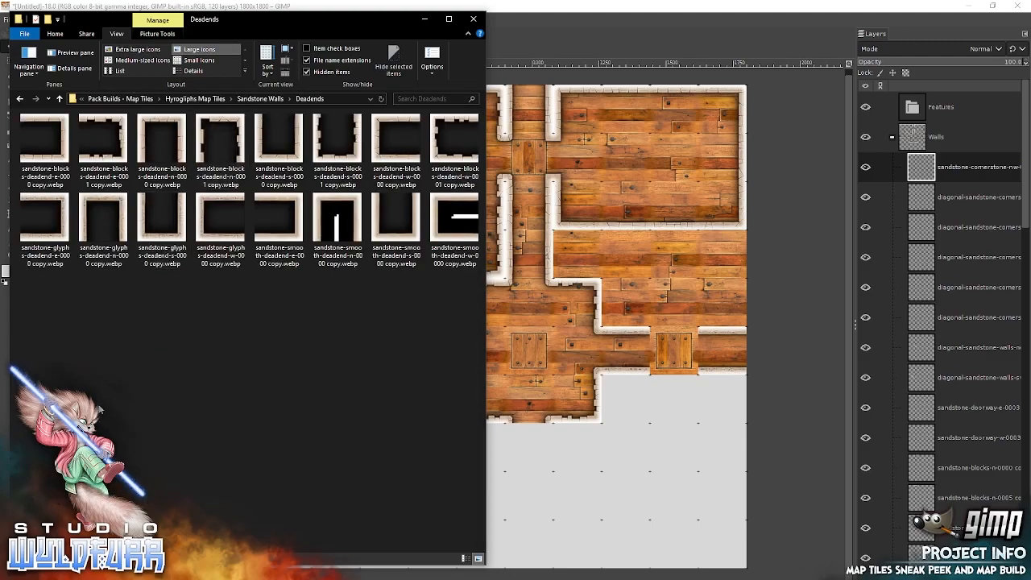
click(207, 227)
drag(206, 228, 624, 253)
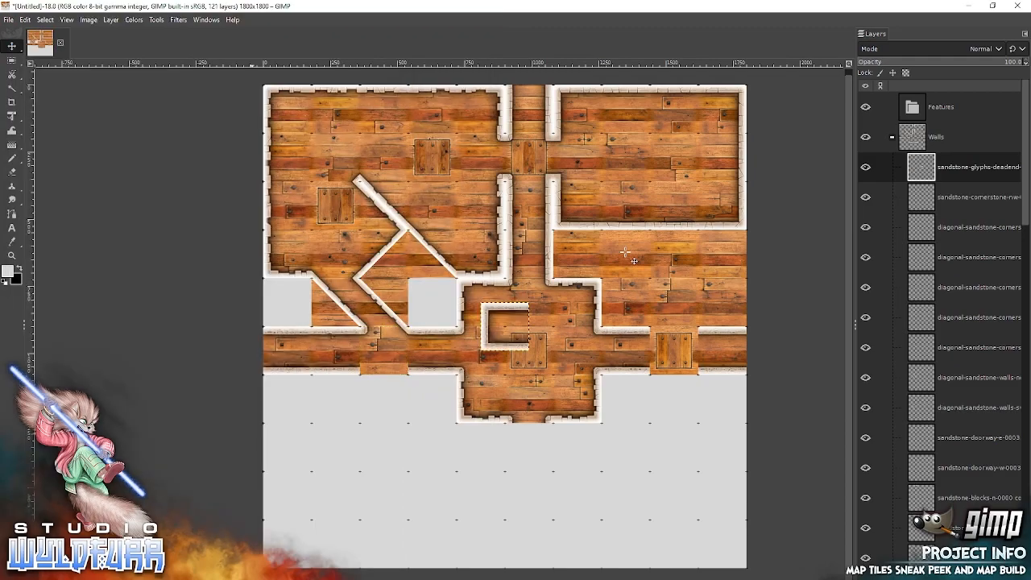
drag(501, 317, 577, 252)
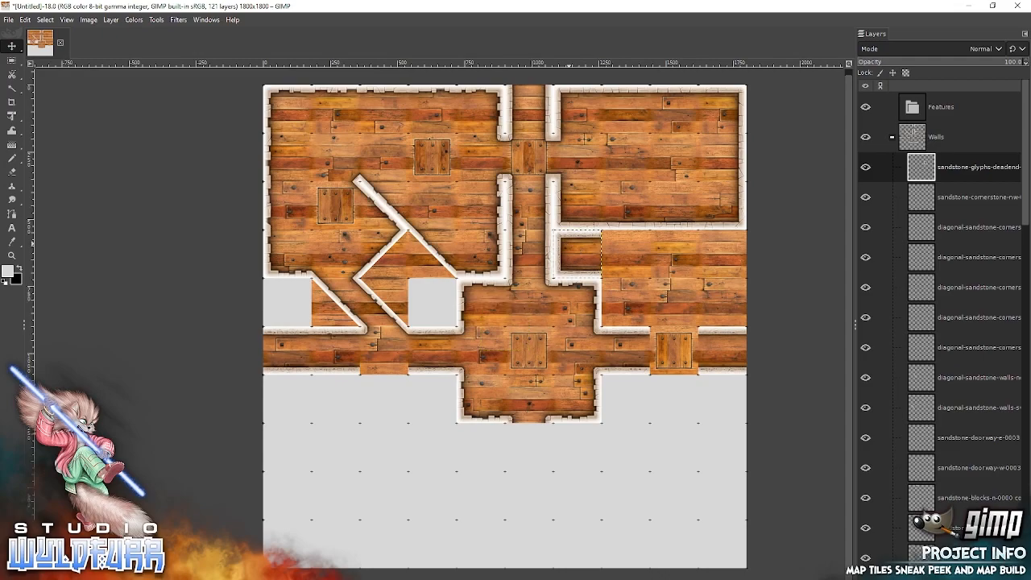
Add sandstone-blocks-corner-es-0006 and corner-ne-0006 from the Sandstone Walls folder, snapping them into the east room's southeast and northeast corners.
key(alt+Tab)
click(261, 98)
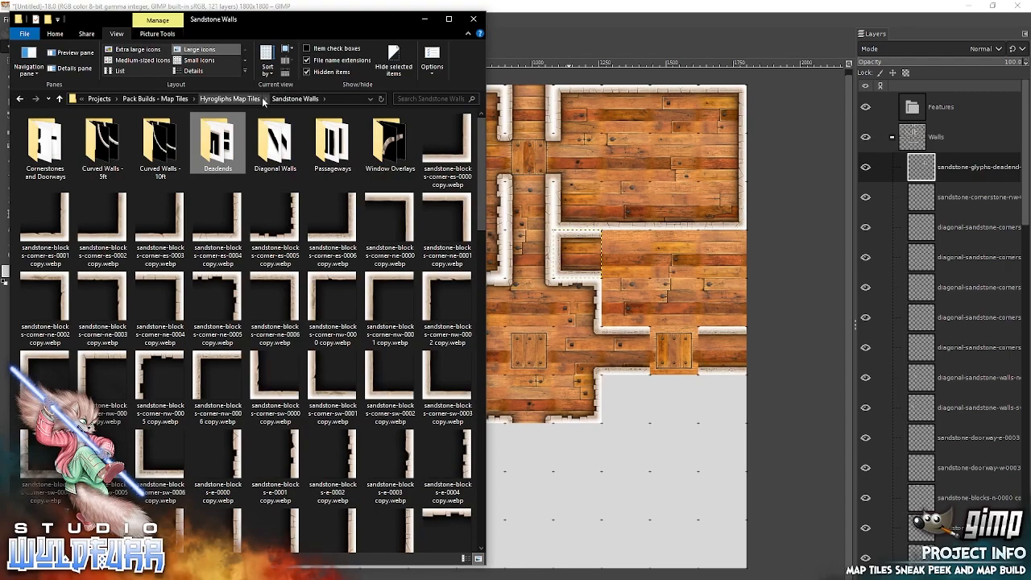
drag(344, 237, 677, 308)
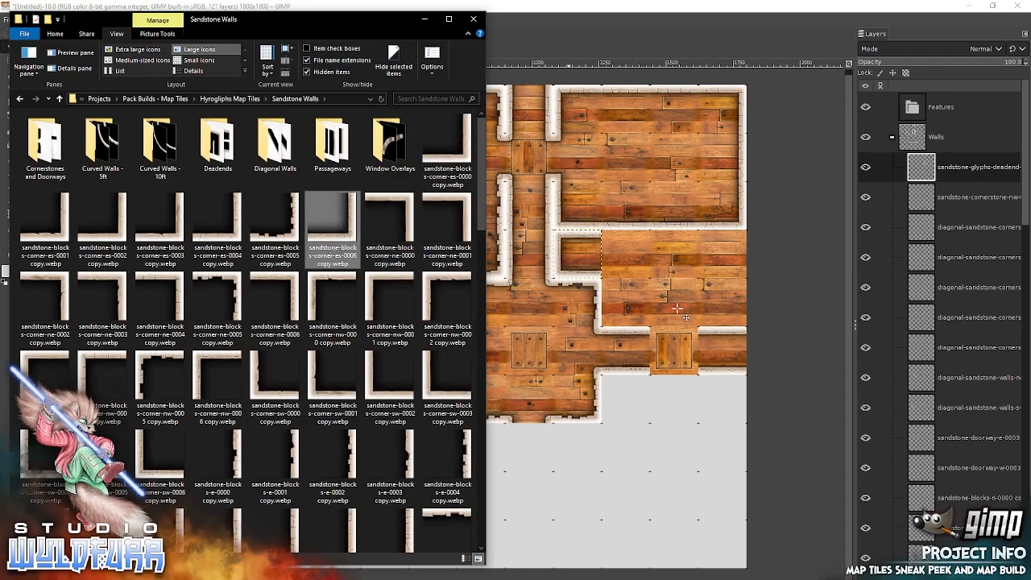
drag(517, 344, 730, 321)
key(alt+Tab)
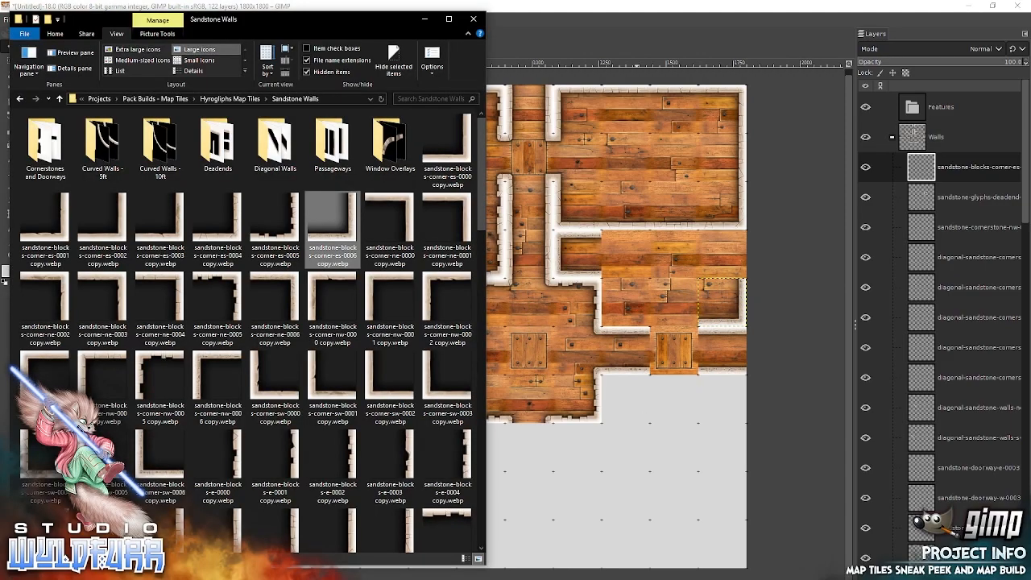
click(274, 296)
drag(649, 274, 650, 274)
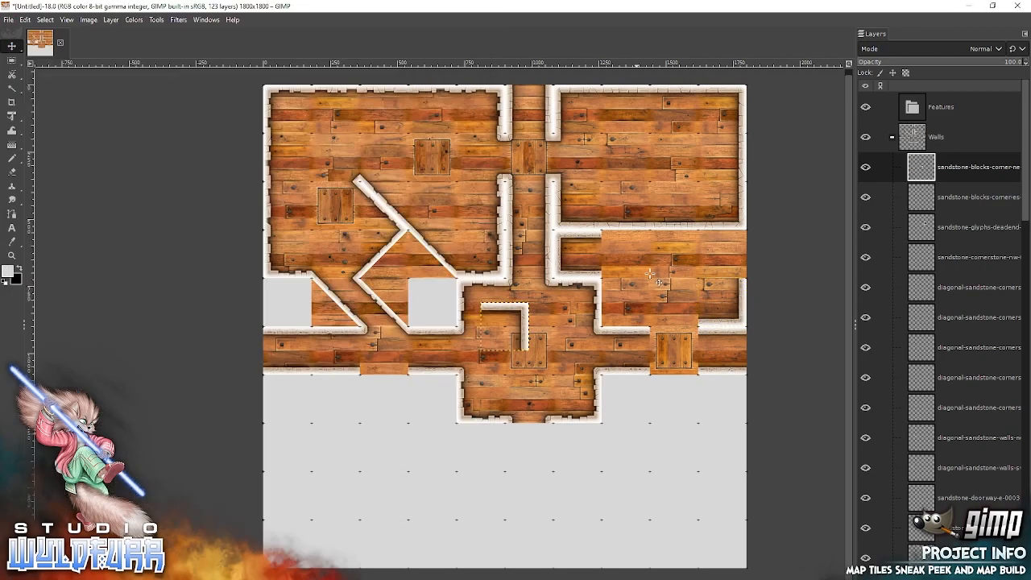
drag(532, 318, 748, 247)
Add sandstone-glyphs-n-0000 and sandstone-glyphs-n-0001 from File Explorer, snapping them side by side along the east room's north wall.
key(alt+Tab)
drag(481, 203, 475, 395)
click(223, 213)
drag(622, 275, 622, 275)
drag(518, 316, 636, 249)
key(alt+Tab)
drag(277, 216, 608, 297)
drag(521, 317, 687, 246)
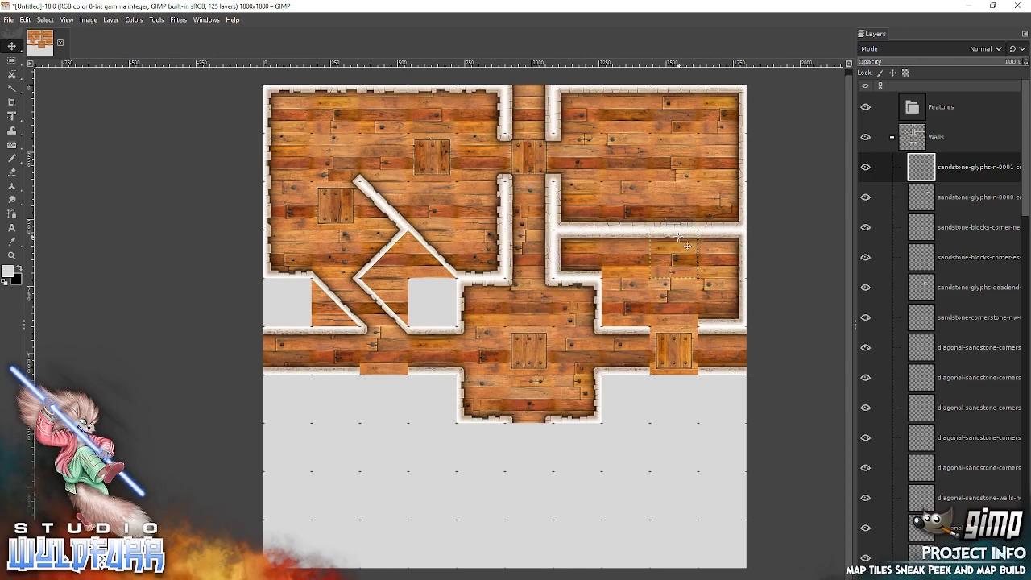
Add sandstone-blocks-corner-sw-0006 from File Explorer, snapping it into the east room's southwest corner west of the doorway.
key(alt+Tab)
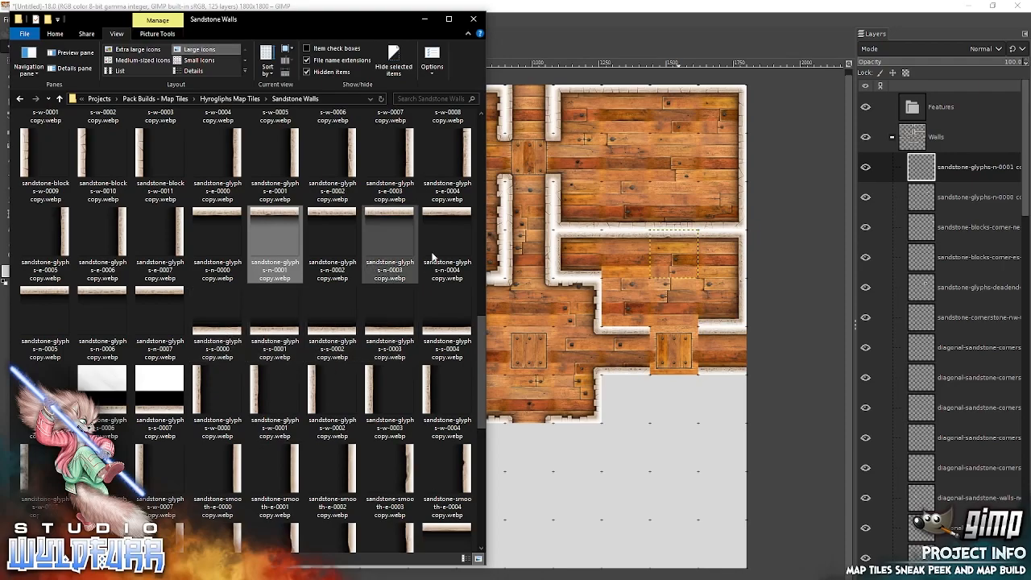
drag(481, 330, 491, 121)
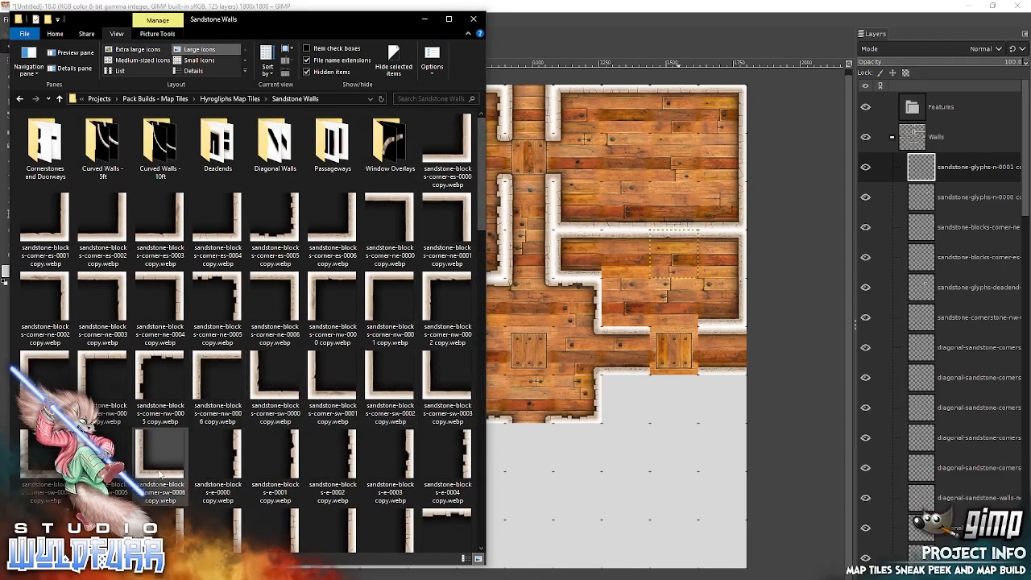
drag(149, 479, 628, 344)
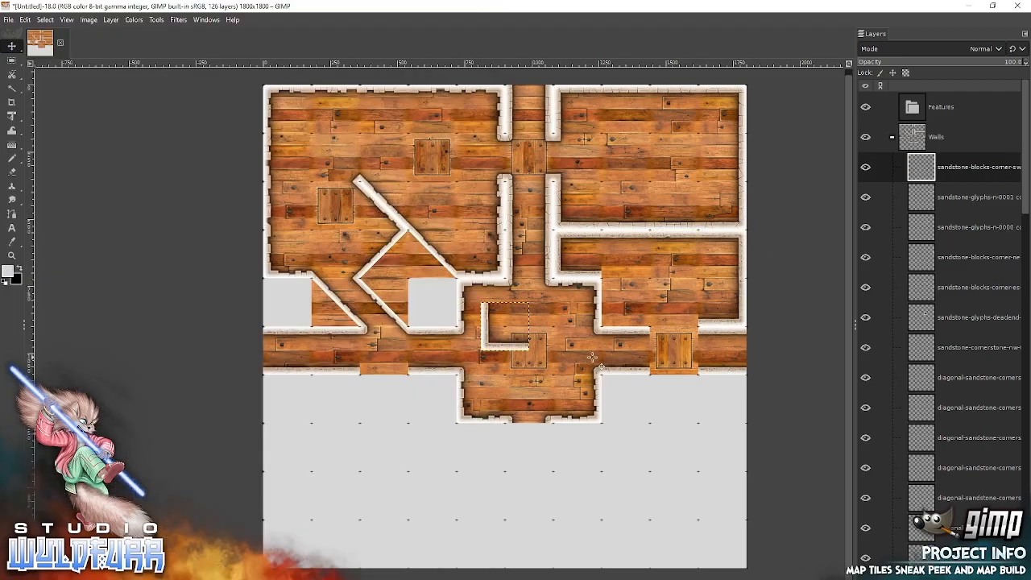
drag(506, 345, 627, 315)
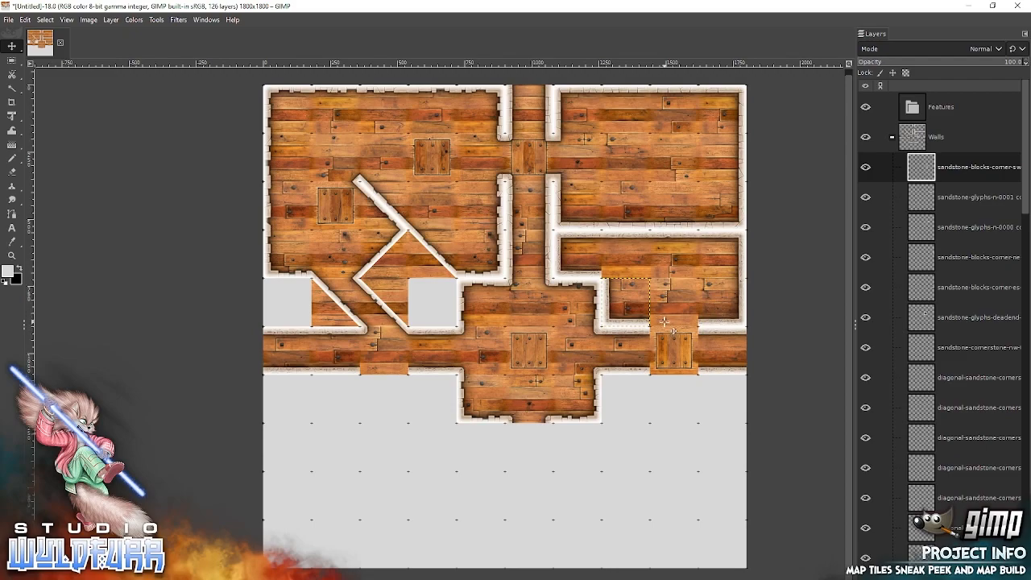
Add sandstone-cornerstone-sw-0004 from the Cornerstones and Doorways folder, snapping it directly north of the east room's southwest corner tile.
key(alt+Tab)
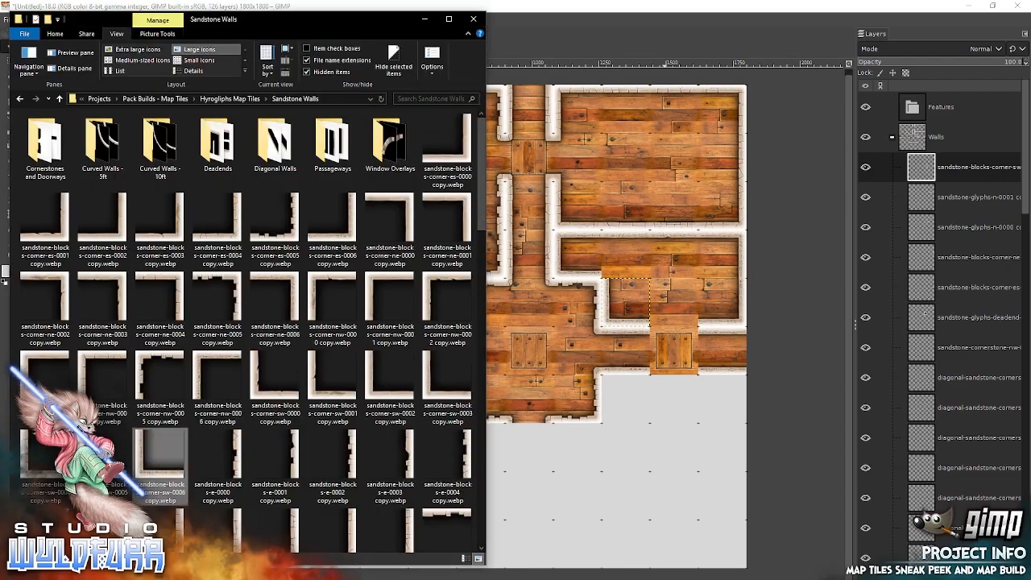
click(44, 150)
double_click(45, 156)
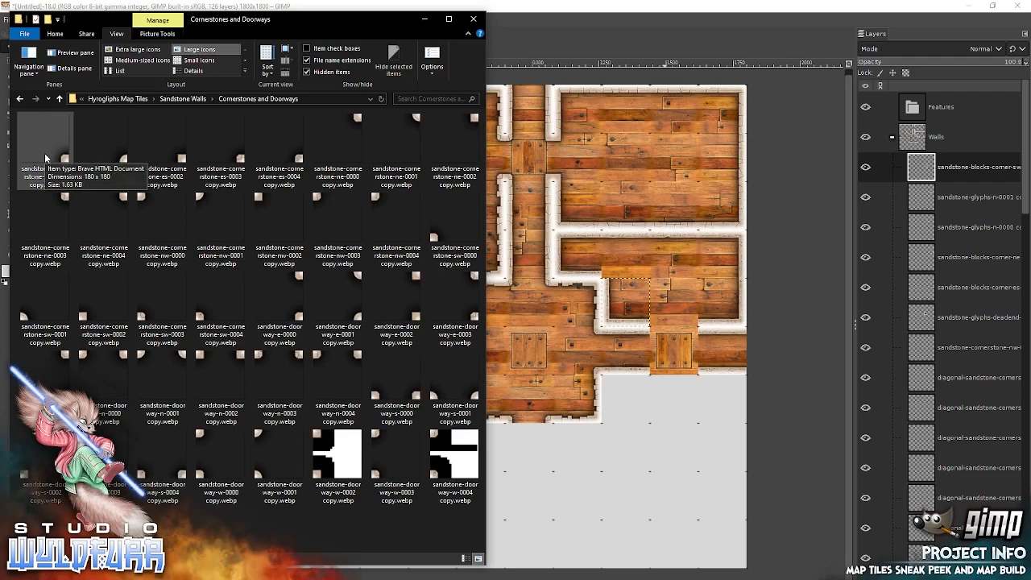
drag(221, 298, 487, 341)
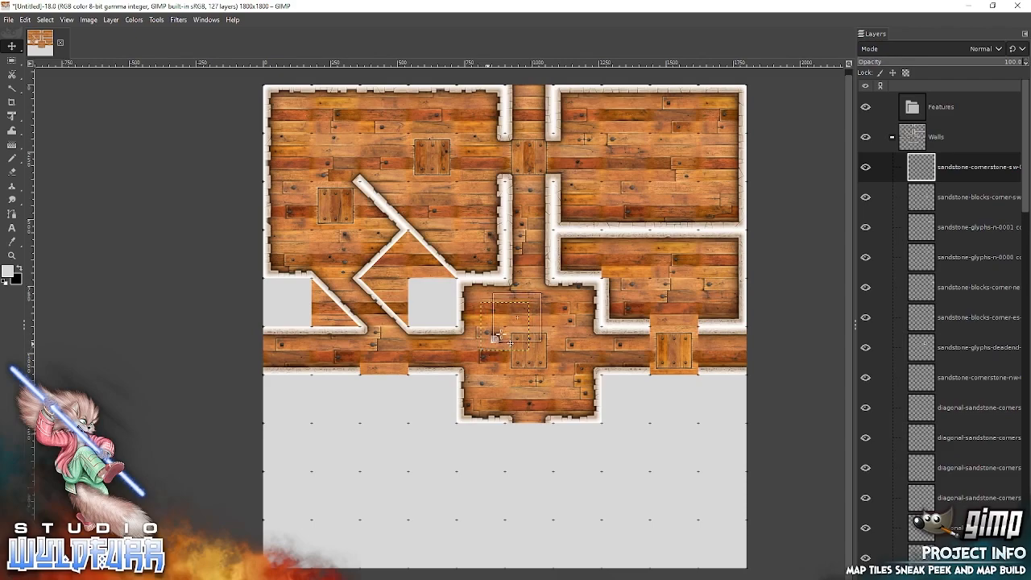
drag(612, 266, 606, 269)
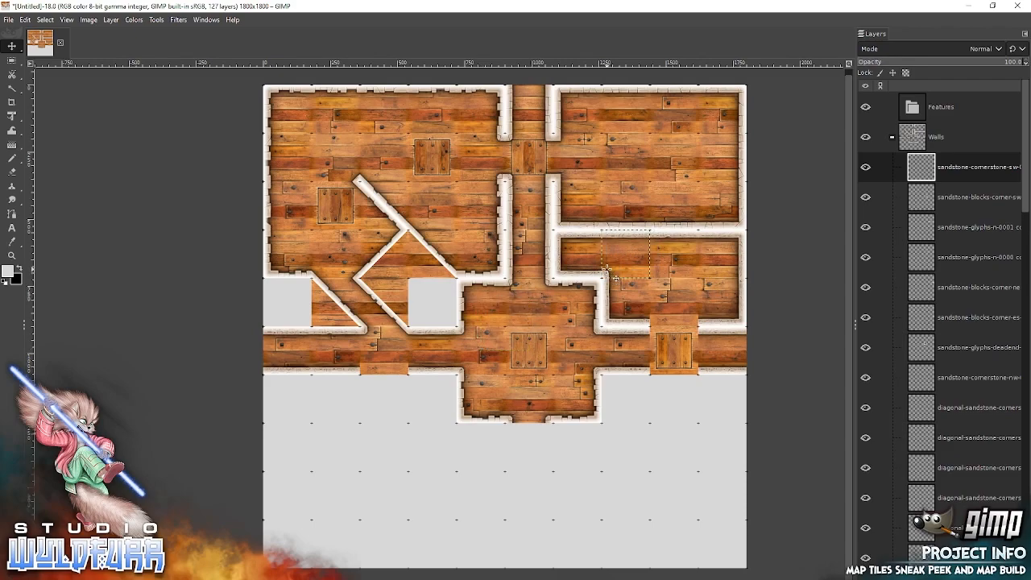
Add sandstone-doorway-s-0004 in the east room's south wall opening and sandstone-doorway-n-0004 over the framed corridor tile directly south.
key(alt+Tab)
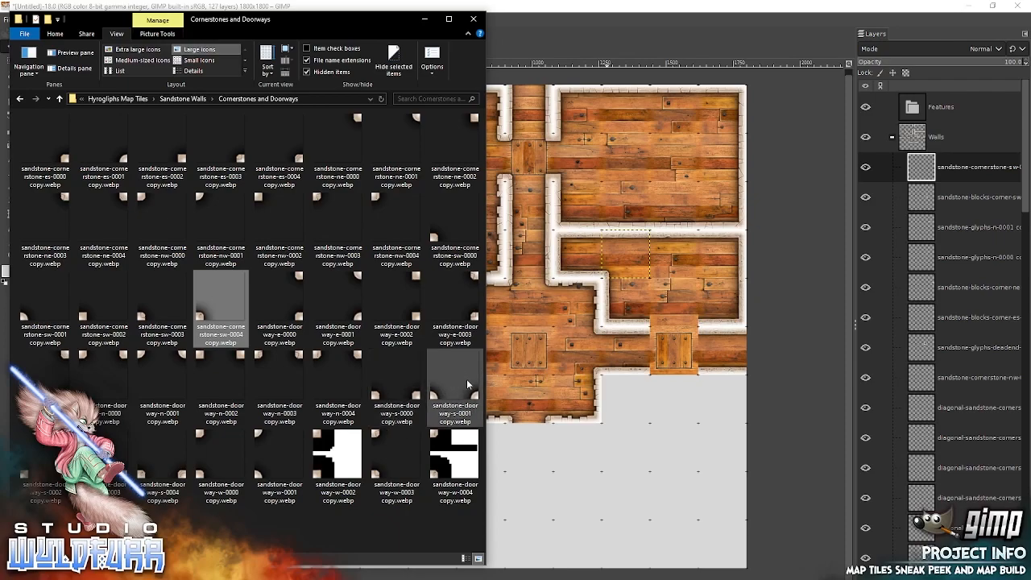
click(154, 472)
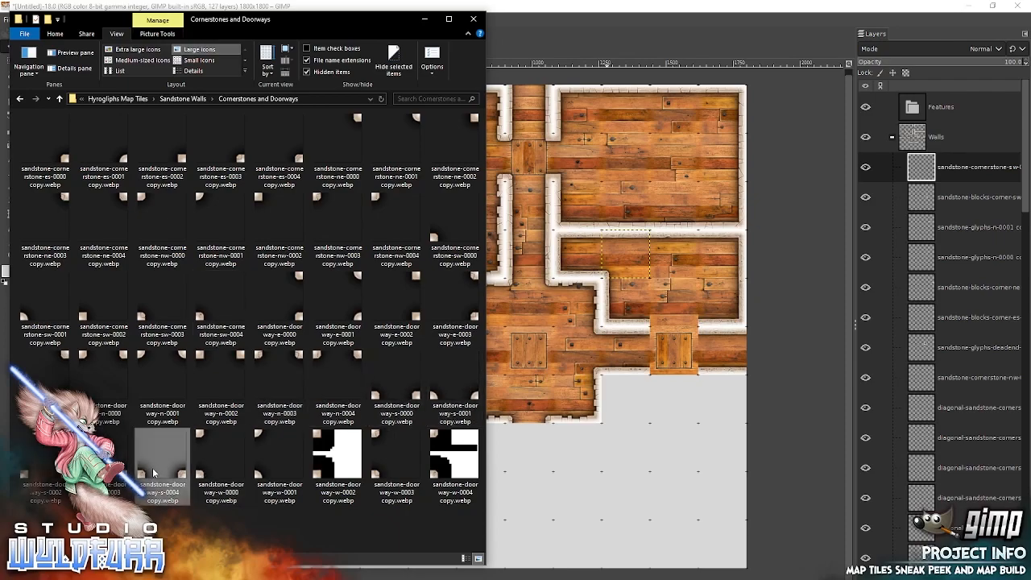
drag(526, 315, 656, 282)
drag(514, 341, 681, 310)
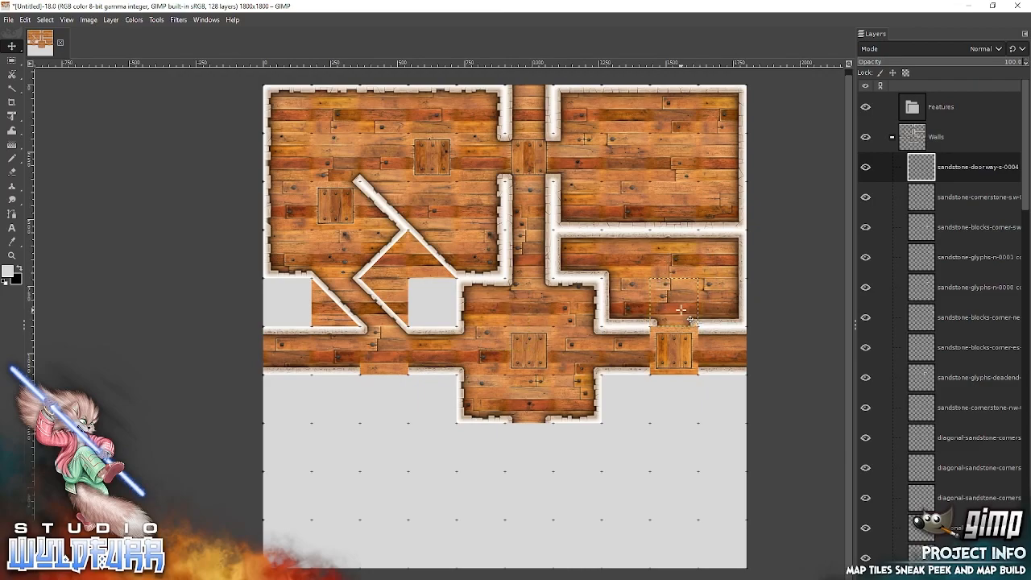
key(alt+Tab)
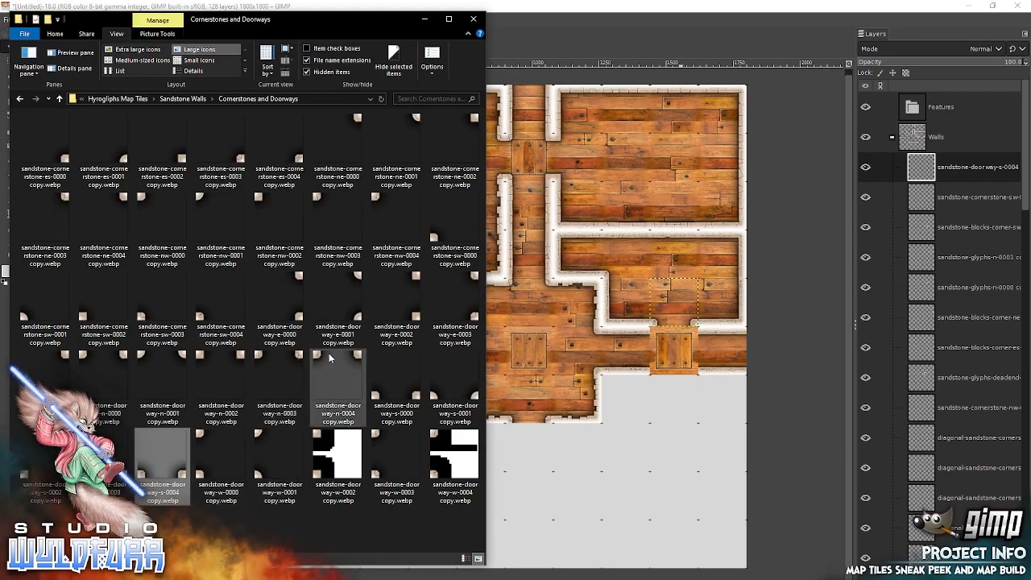
drag(334, 360, 666, 342)
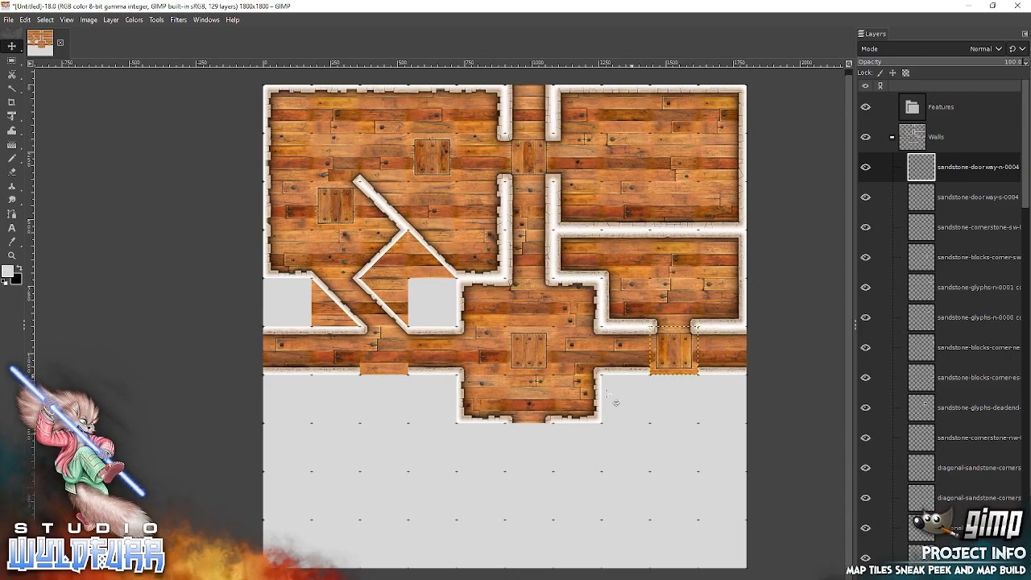
Add the 10ft inner curved wall es-0003 from the Curved Walls - 10ft folder, snapping it southeast of the central room's south exit.
key(alt+Tab)
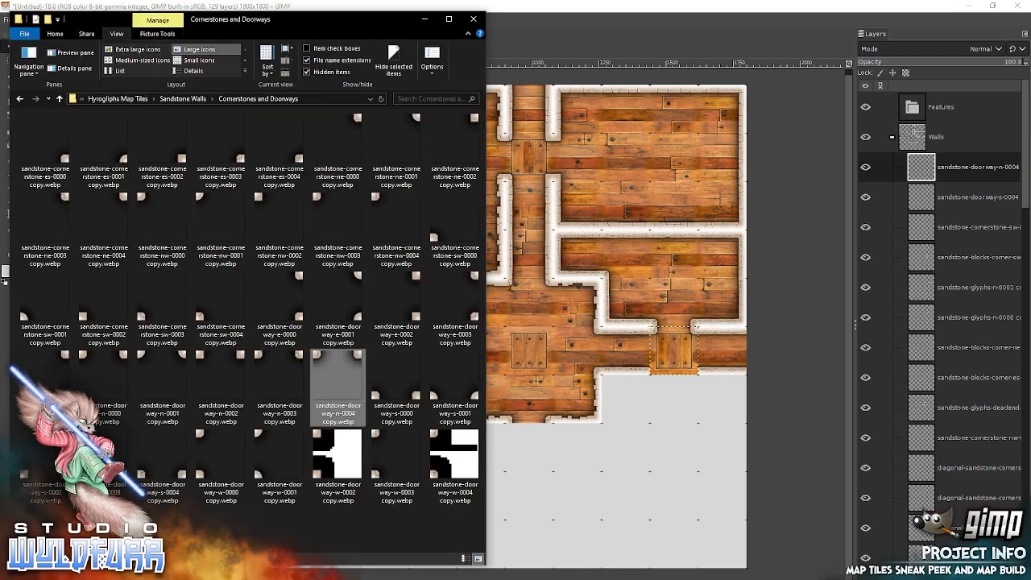
click(185, 98)
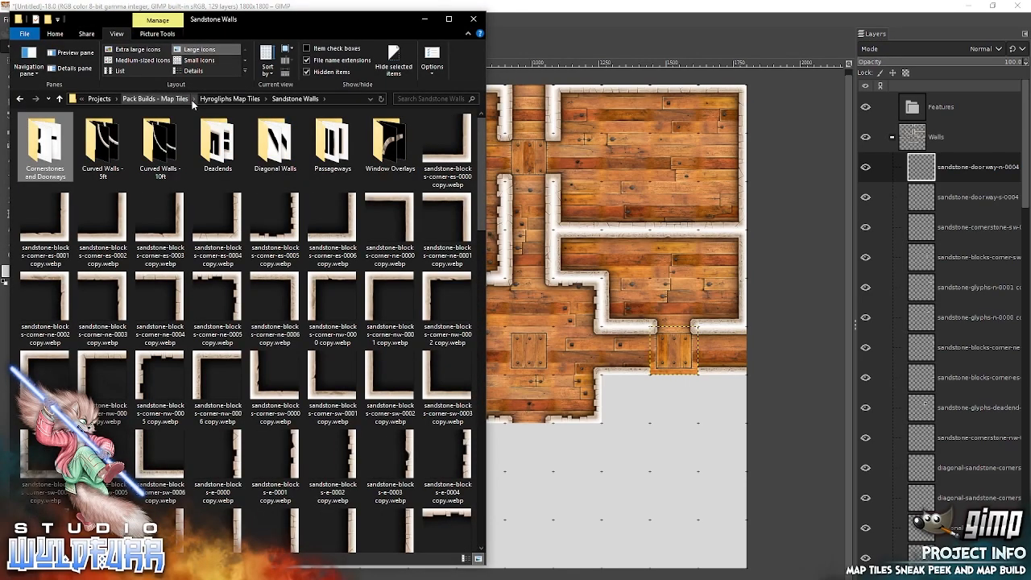
double_click(155, 151)
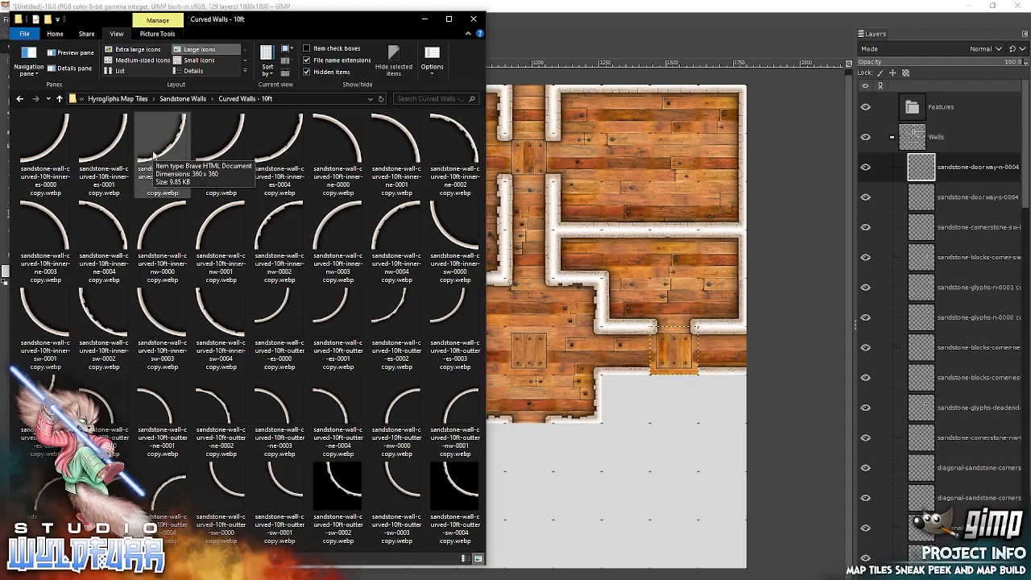
drag(226, 145, 667, 298)
drag(531, 336, 638, 484)
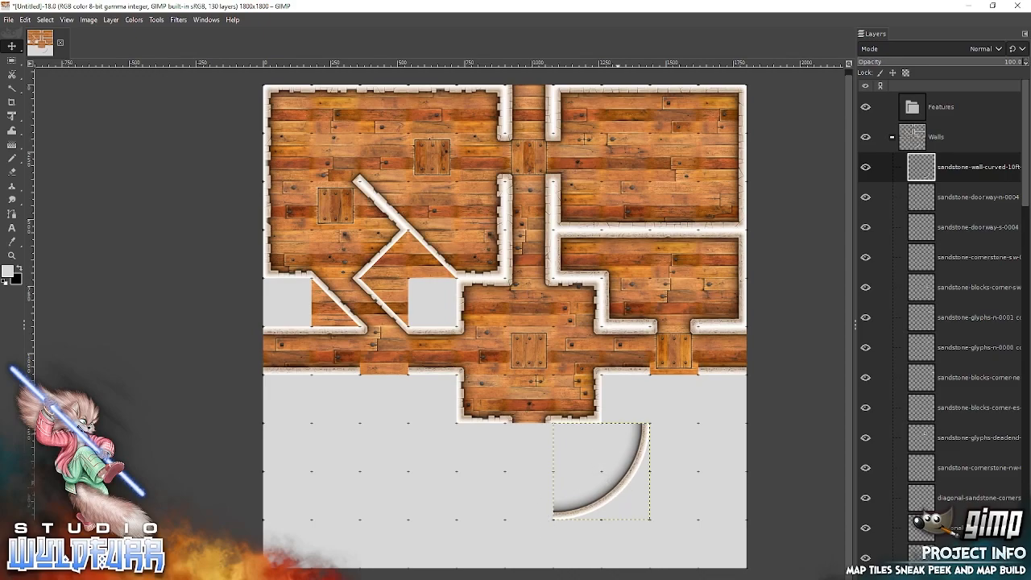
Add the 10ft inner curved wall sw-0003 from File Explorer, snapping it southwest of the central room's exit, one cell from the first curve.
key(alt+Tab)
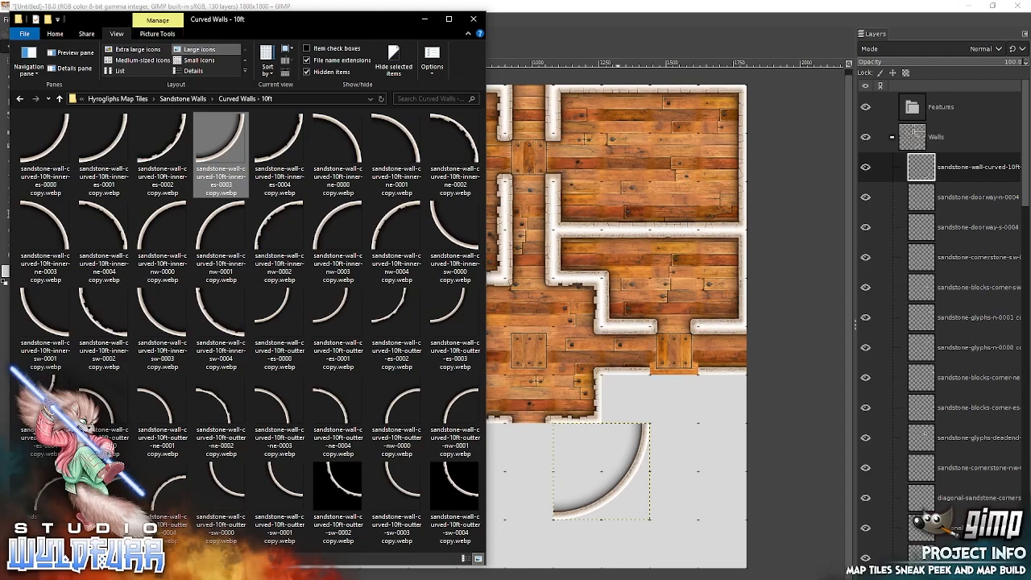
click(159, 336)
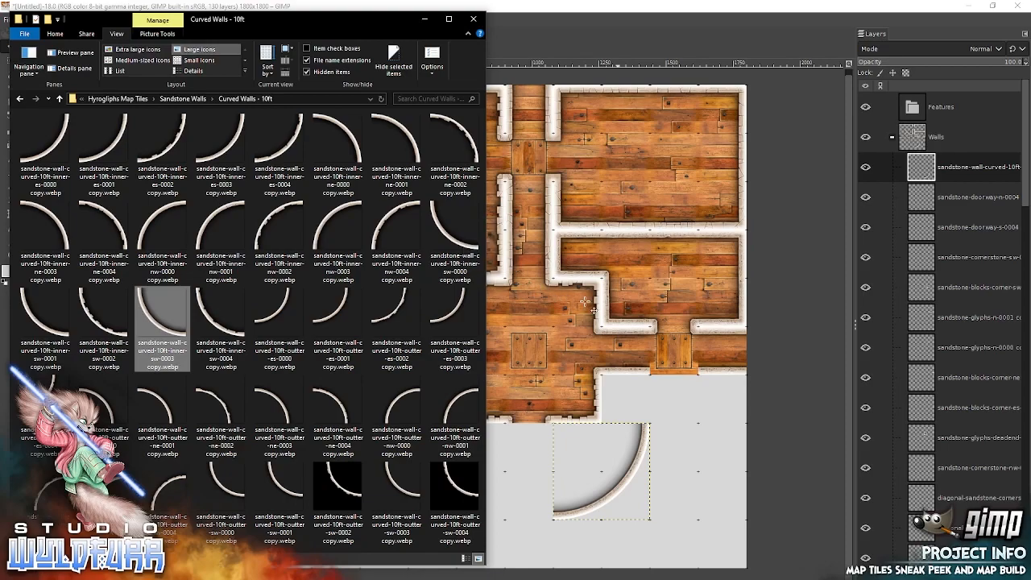
drag(594, 310, 593, 310)
drag(505, 359, 446, 502)
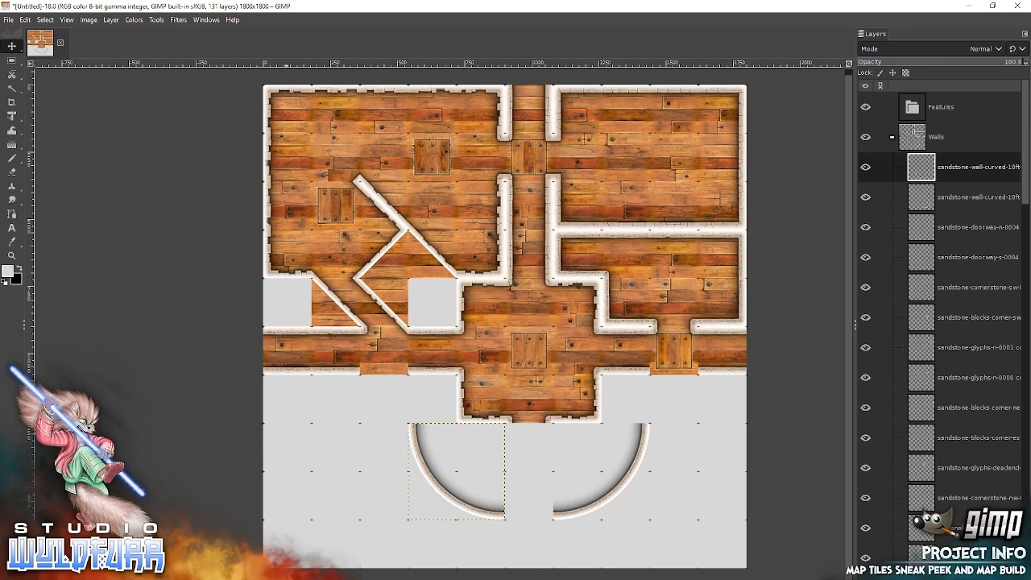
Move both curved walls one grid cell south to the canvas's bottom edge.
drag(439, 489, 438, 539)
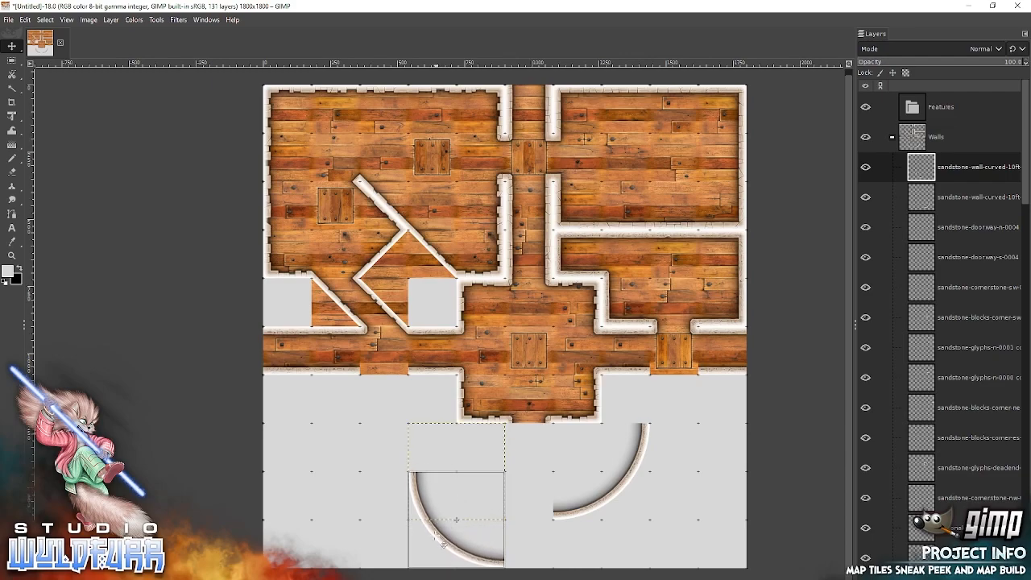
click(654, 459)
drag(648, 452, 648, 502)
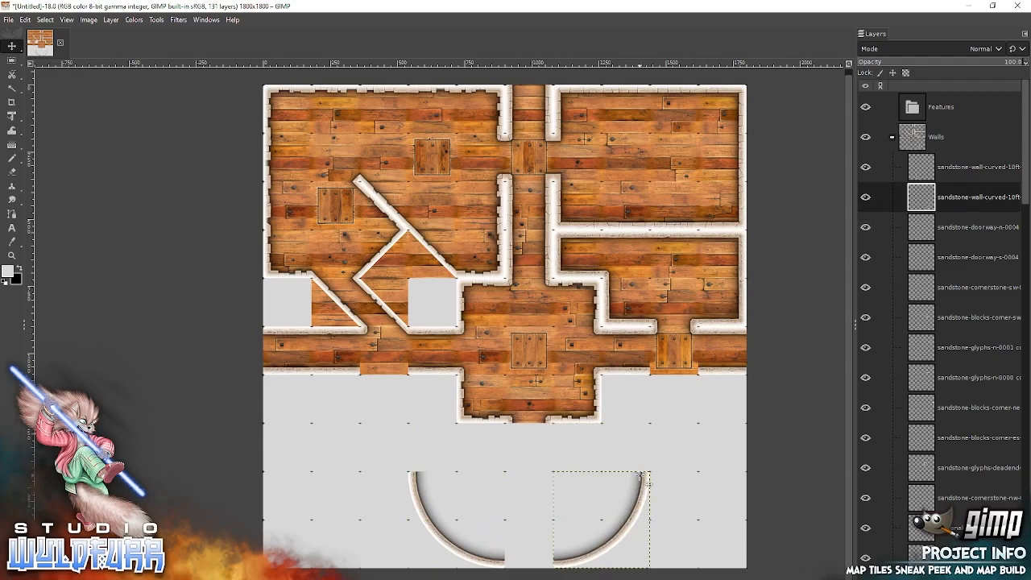
Add sandstone-doorway-s-0004 from the Cornerstones and Doorways folder, snapping it into the gap between the two curved walls.
key(alt+Tab)
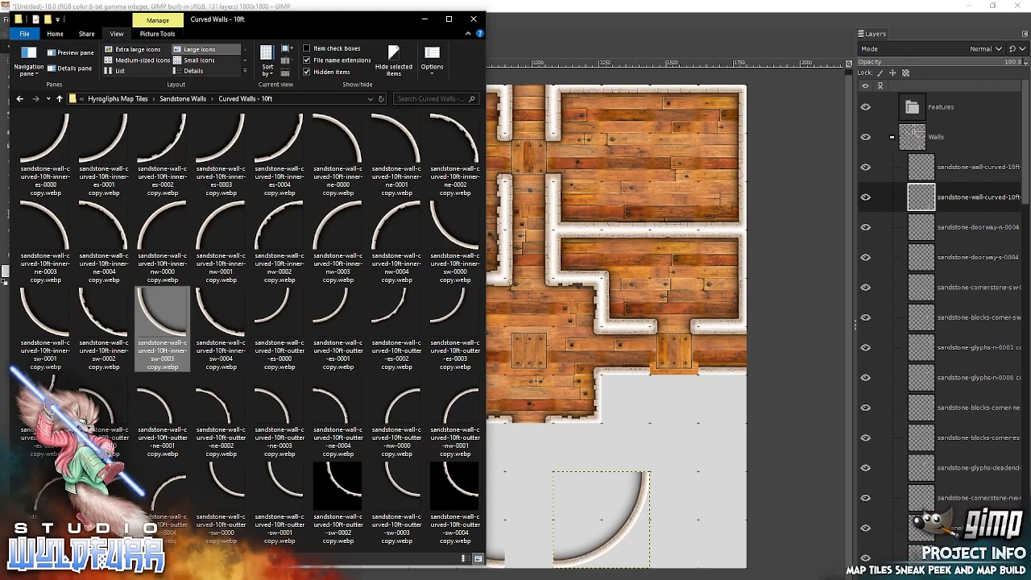
click(196, 98)
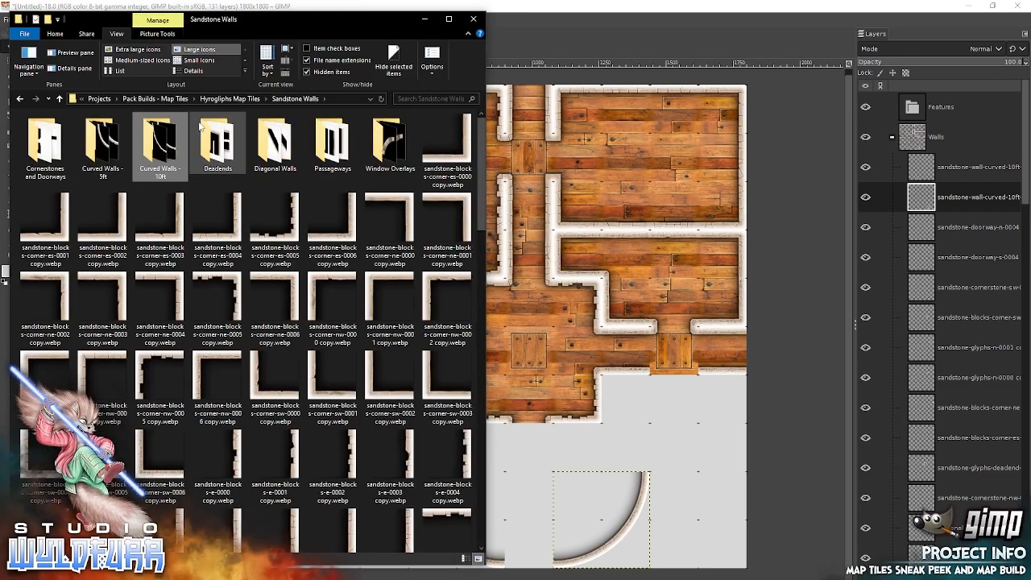
double_click(46, 157)
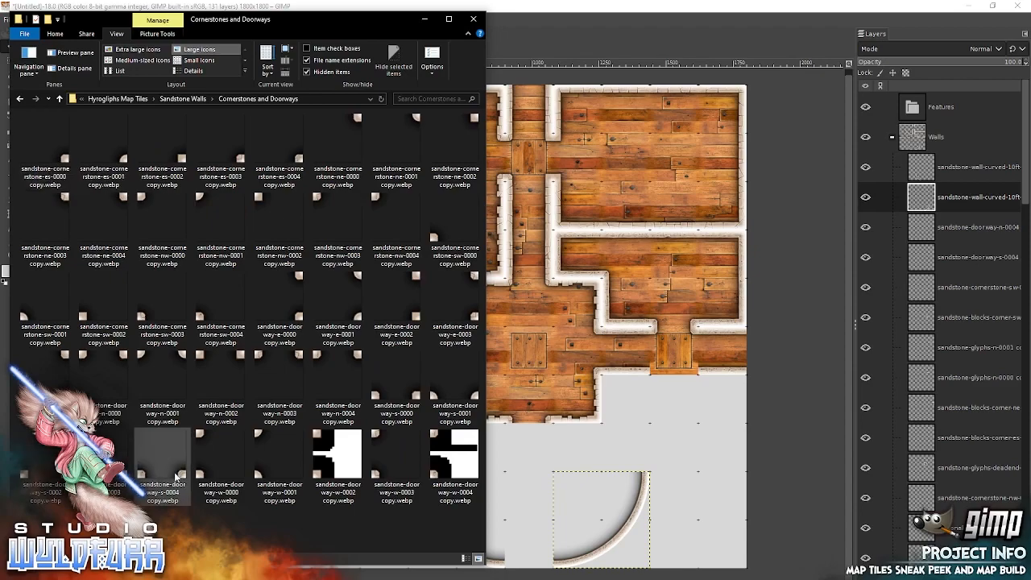
drag(186, 475, 623, 420)
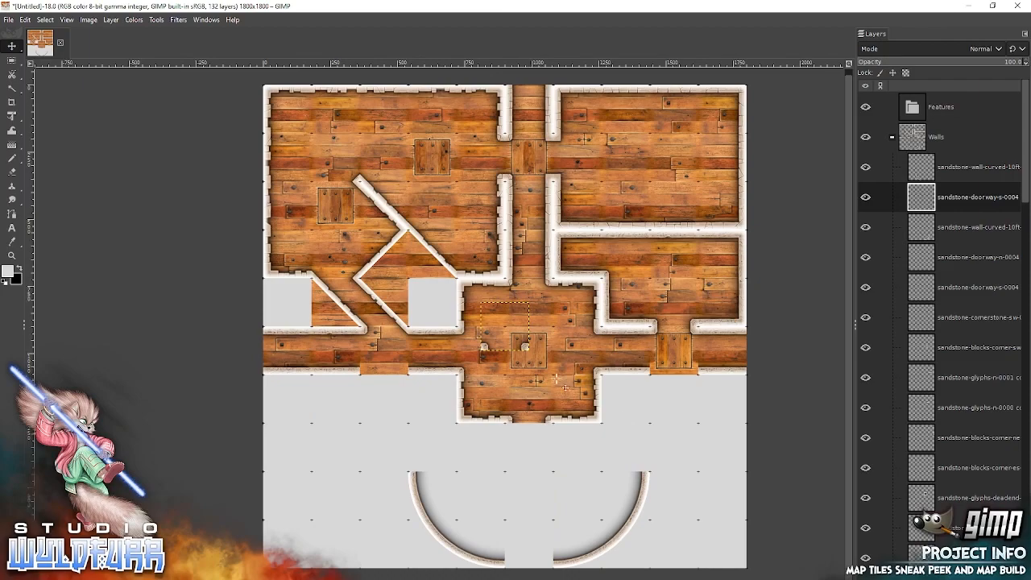
drag(513, 346, 534, 554)
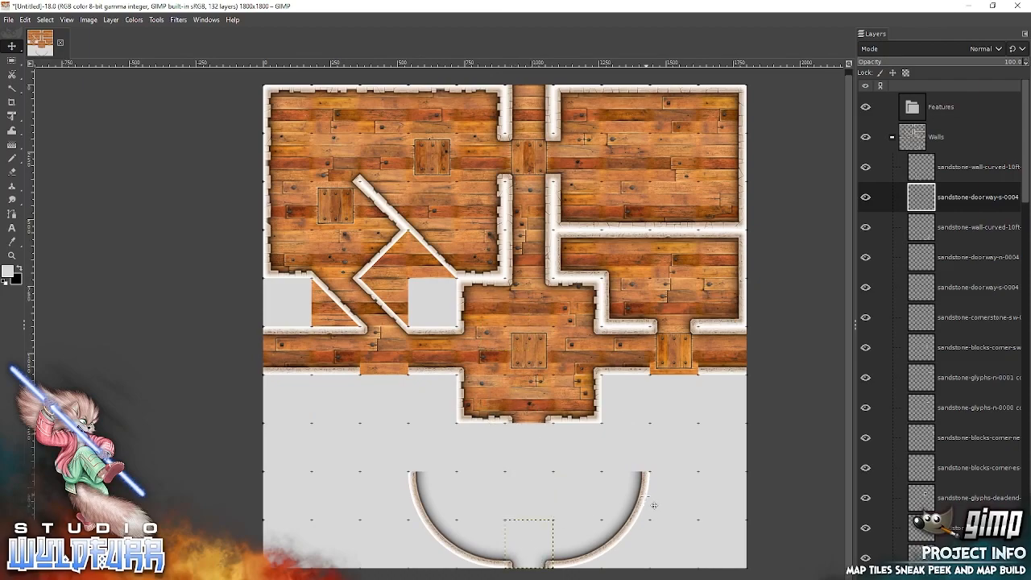
Add the 10ft outer curved wall sw-0003 from the Curved Walls - 10ft folder in File Explorer, snapping it along the outside of the southwest curve.
key(alt+Tab)
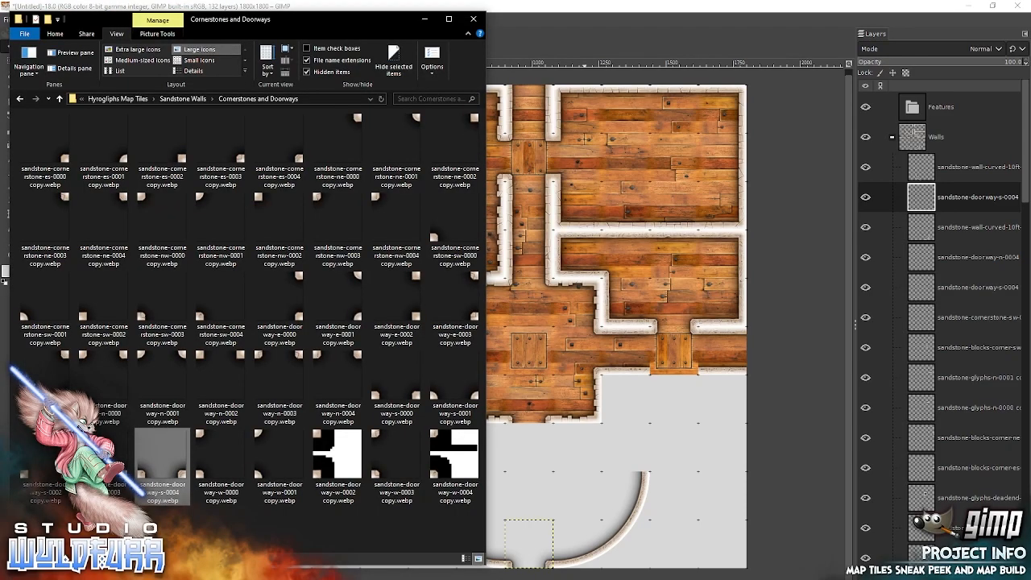
click(185, 99)
click(160, 143)
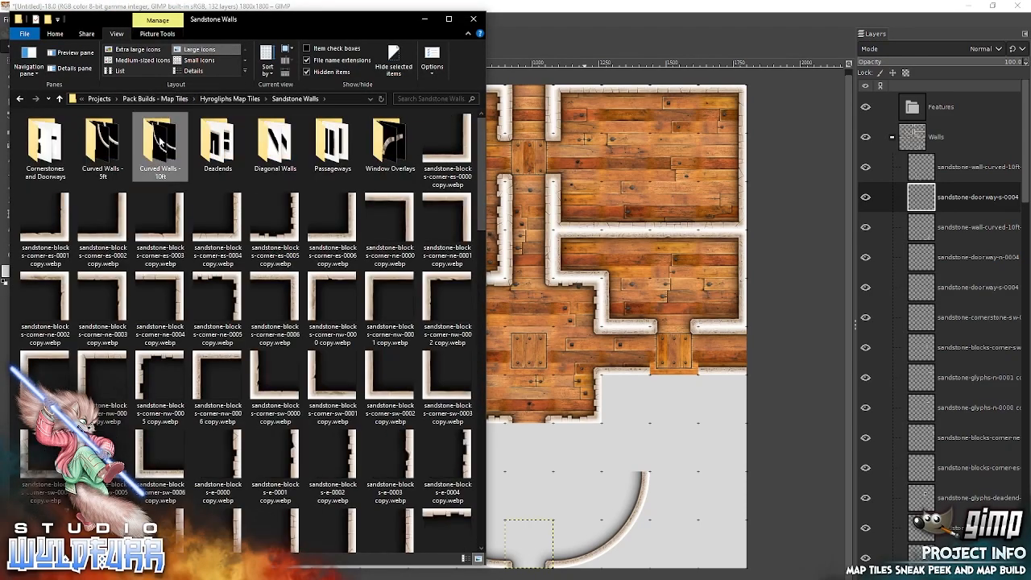
double_click(160, 150)
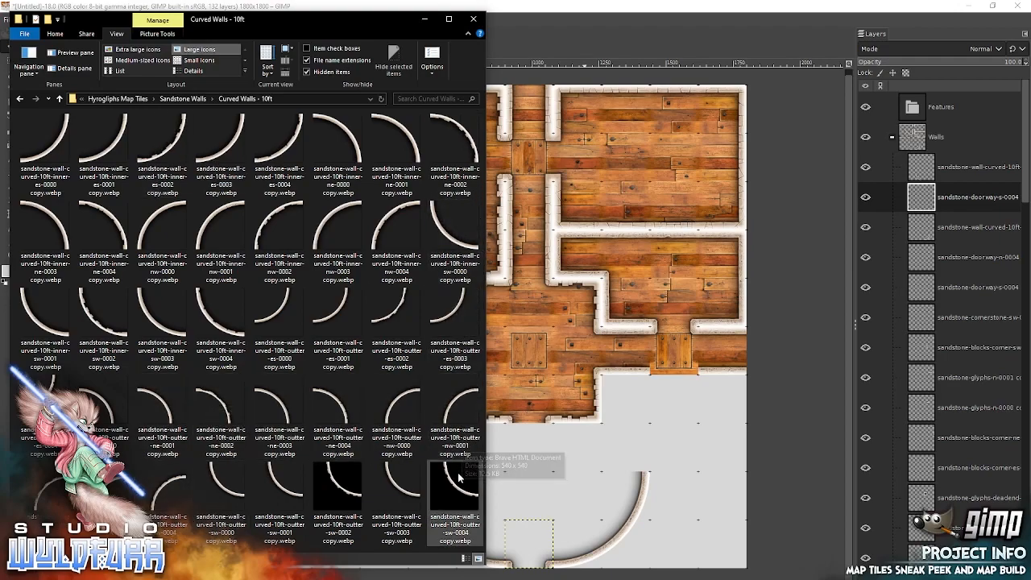
click(394, 485)
drag(656, 390, 656, 391)
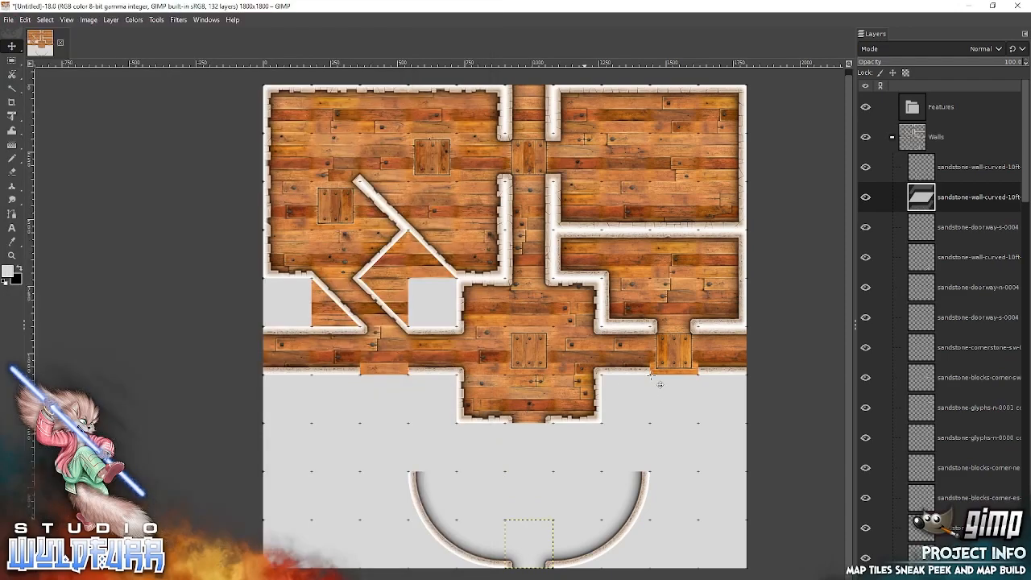
drag(520, 354, 460, 560)
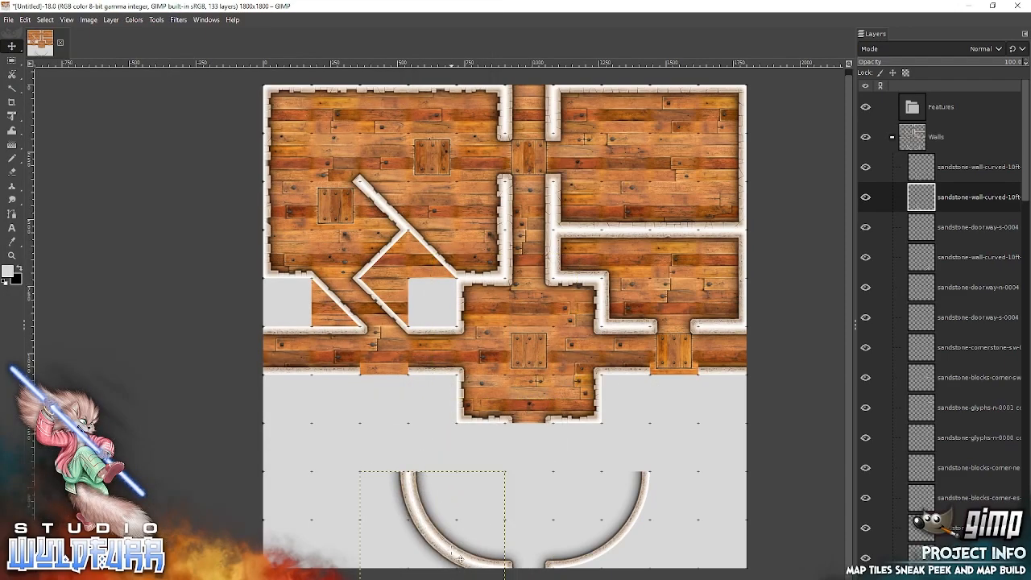
Add the 10ft outer curved wall es-0003 from File Explorer, snapping it along the outside of the southeast curve.
key(alt+Tab)
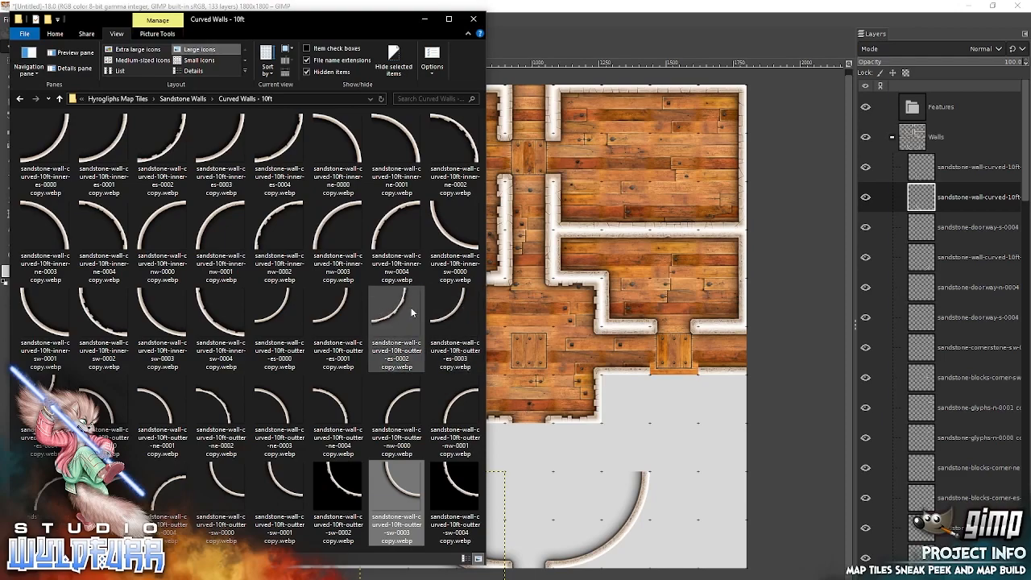
click(454, 316)
drag(504, 333, 622, 325)
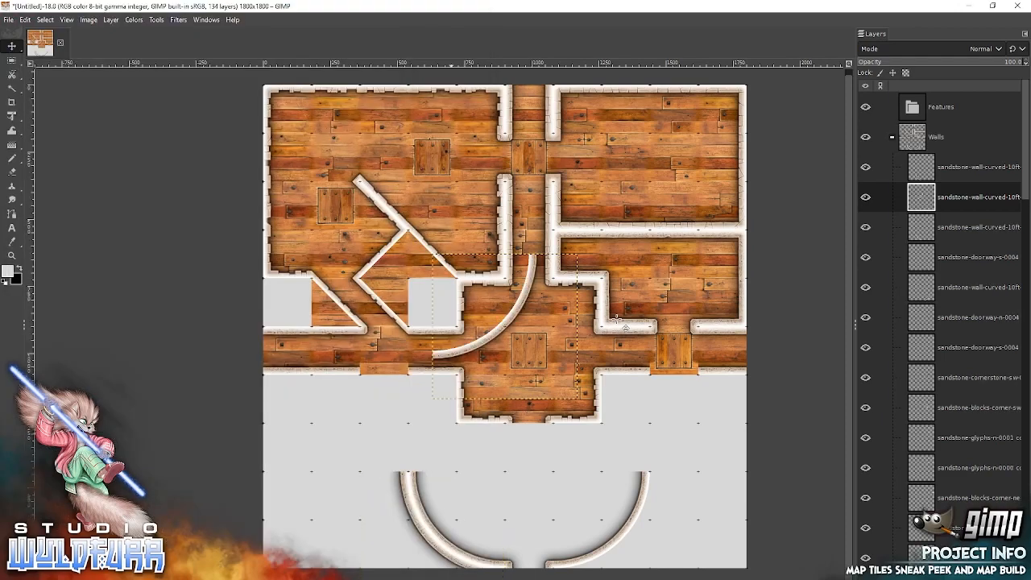
drag(569, 390, 632, 522)
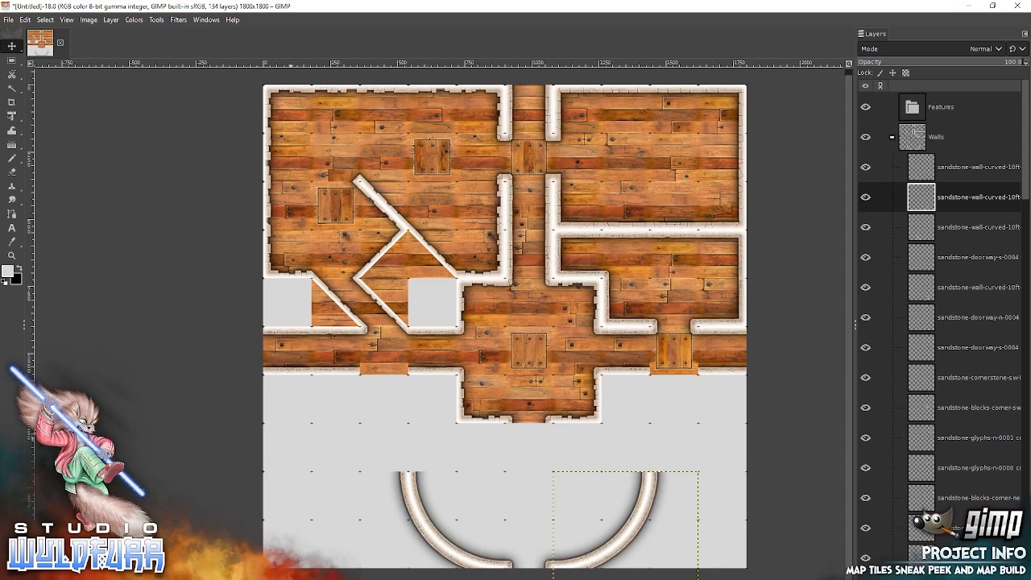
Add sandstone-blocks-corner-nw-0006 and corner-ne-0006 from the Sandstone Walls folder, snapping them outside the round room above the east and west curves respectively.
key(alt+Tab)
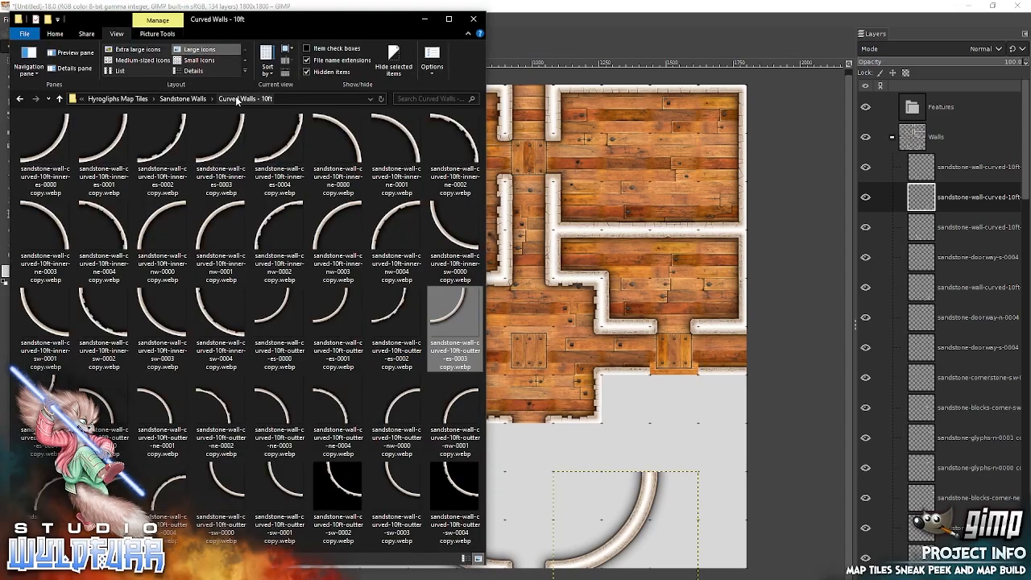
click(203, 98)
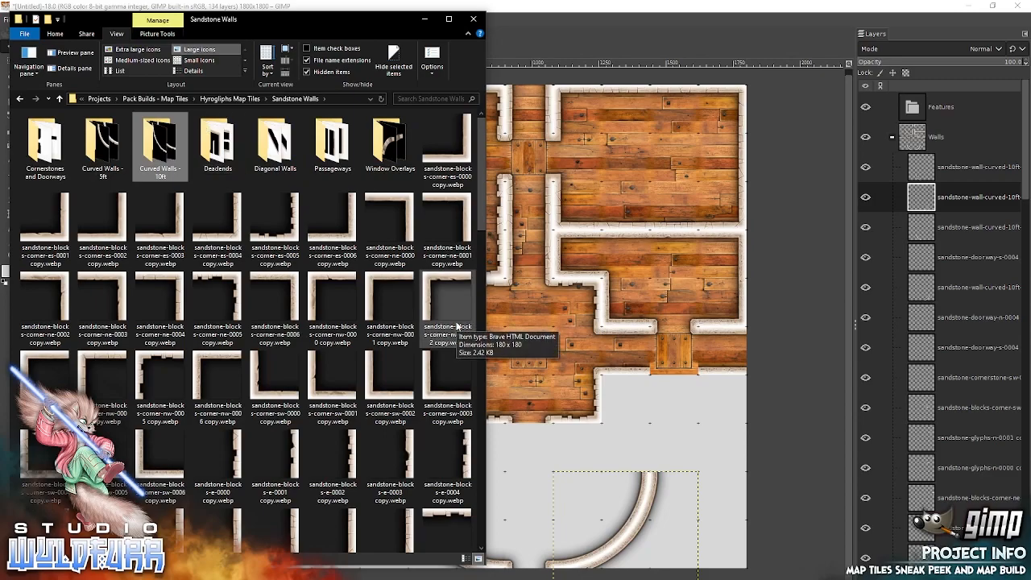
drag(217, 379, 569, 348)
drag(501, 324, 666, 439)
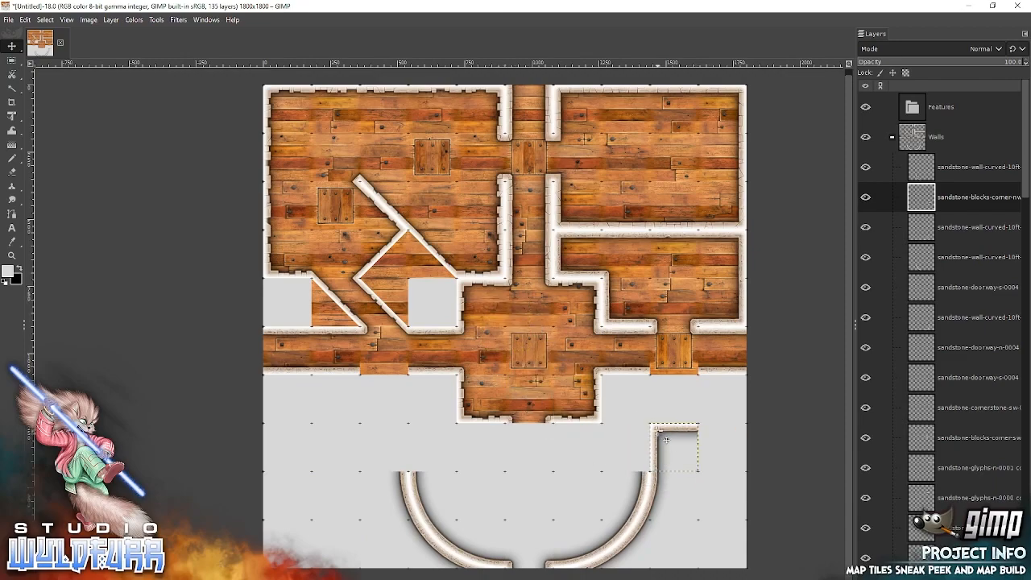
key(alt+Tab)
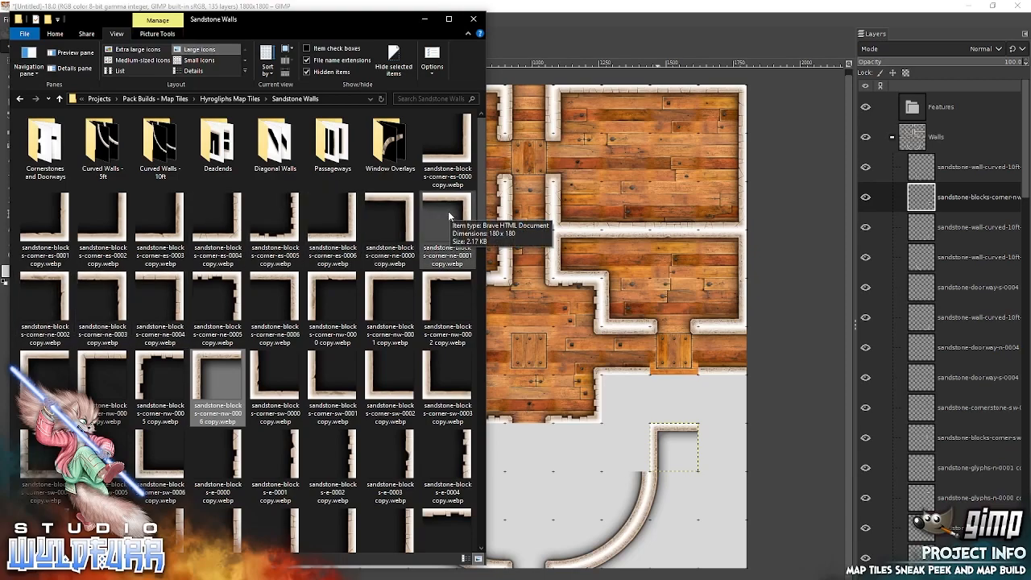
drag(293, 284, 616, 297)
drag(527, 321, 411, 437)
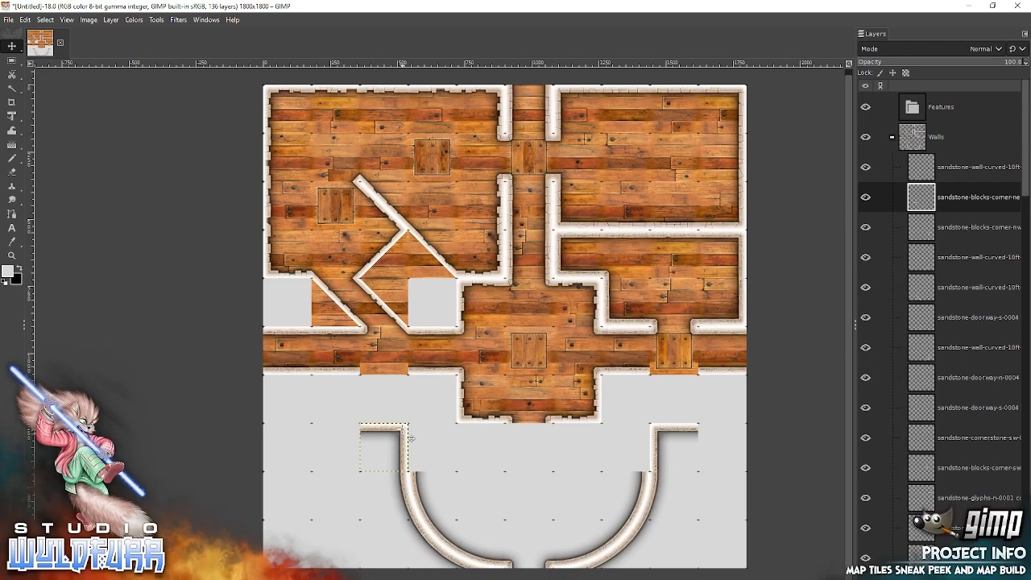
Add sandstone-glyphs-s-0000 from the Sandstone Walls folder, snapping it directly north of the round room's northwest corner tile.
click(251, 573)
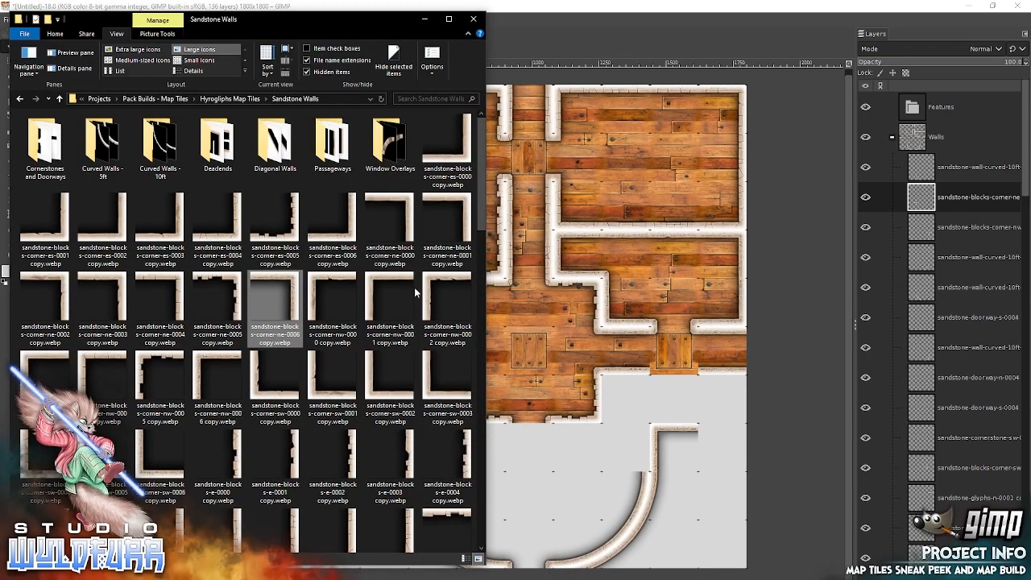
drag(484, 211, 476, 546)
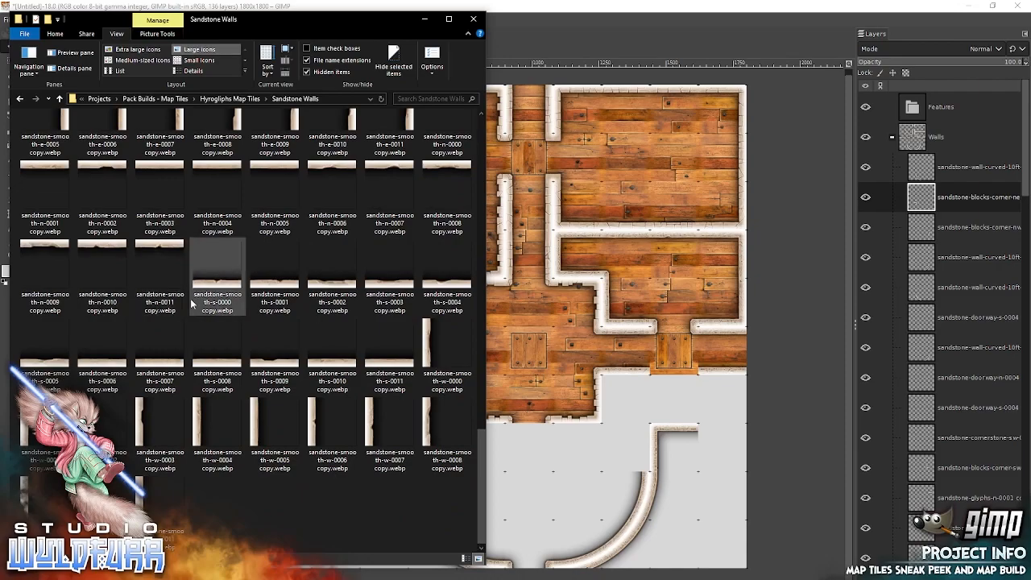
drag(481, 477, 480, 414)
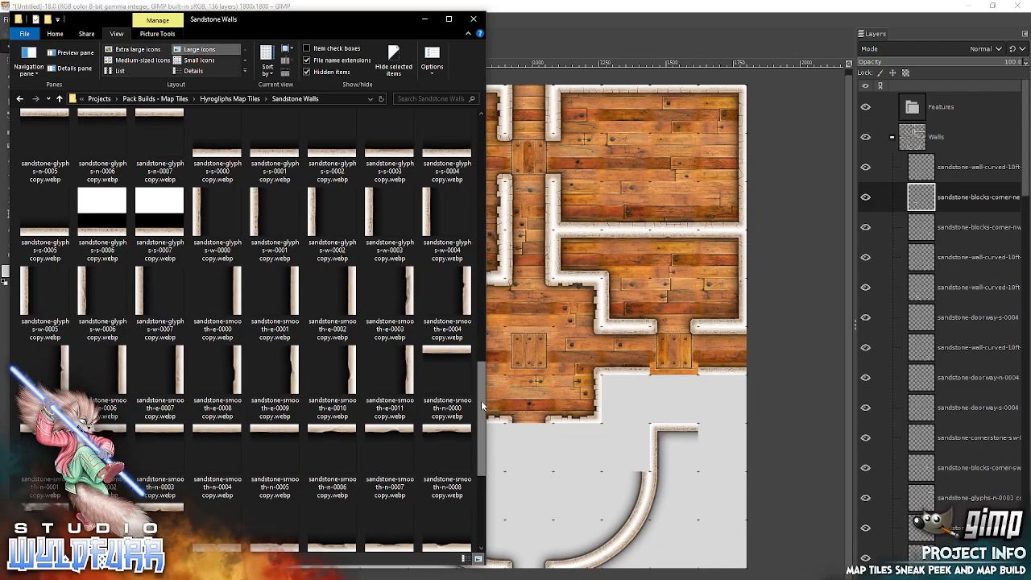
scroll(379, 399, up, 2)
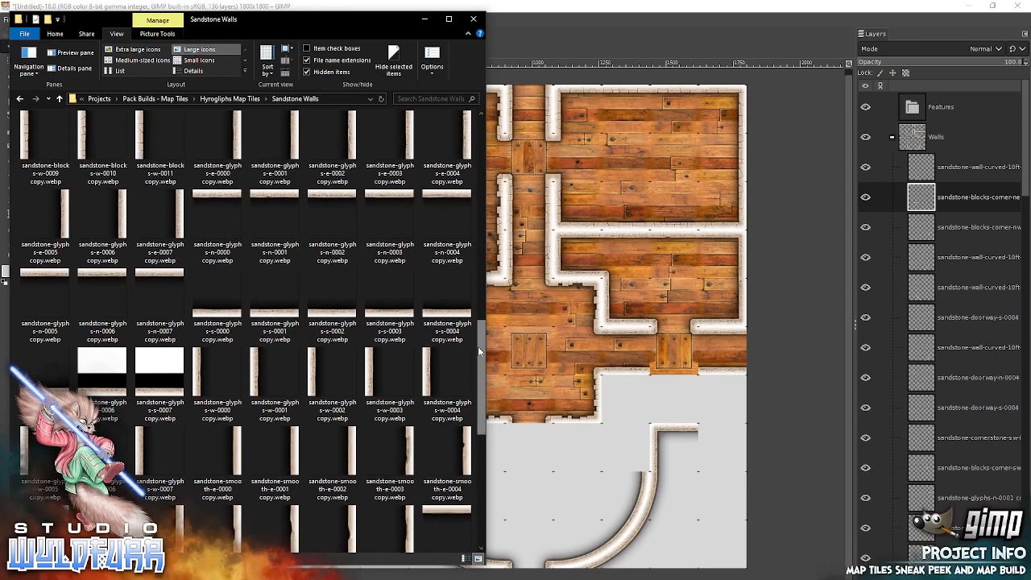
drag(218, 318, 625, 310)
drag(510, 347, 385, 419)
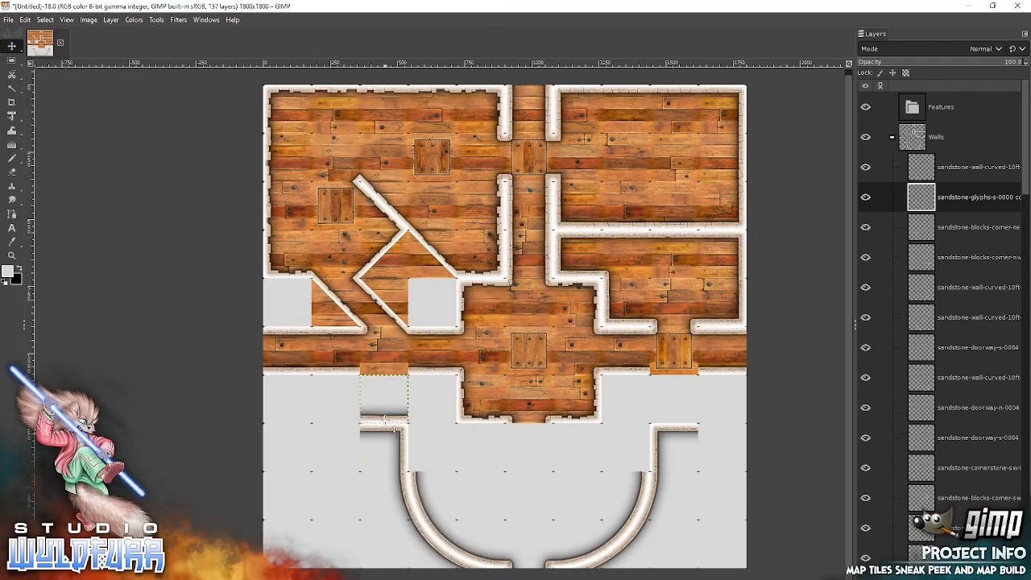
Add sandstone-glyphs-s-0001 and s-0002, extending the south-facing wall row westward from s-0000 to the canvas's west edge.
key(alt+Tab)
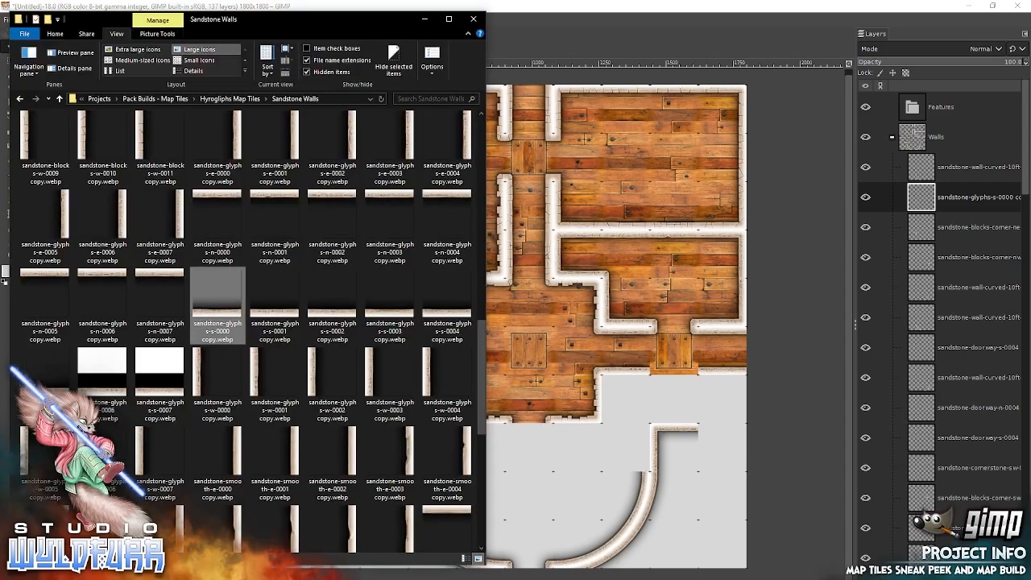
drag(277, 317, 621, 310)
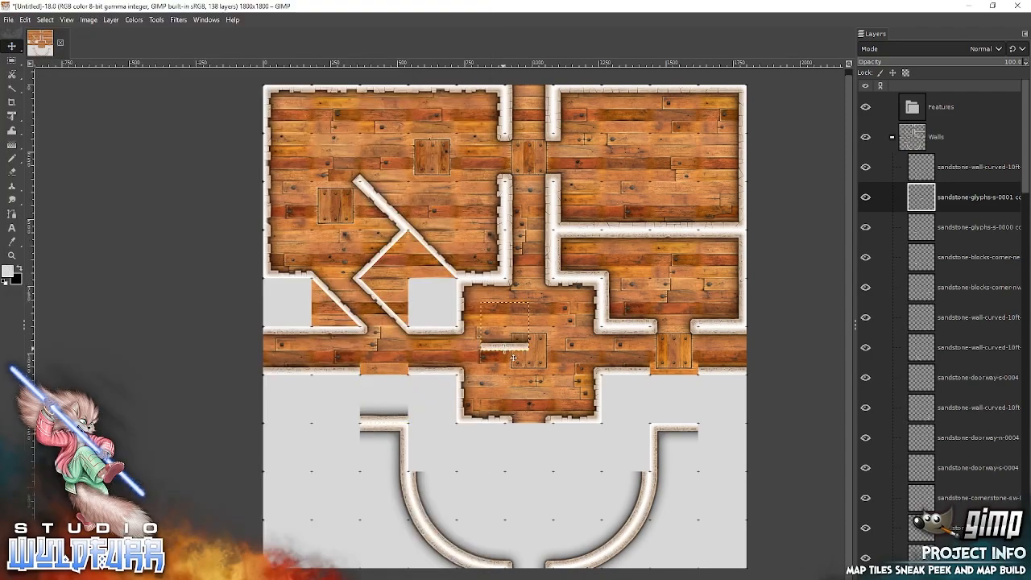
drag(506, 348, 344, 430)
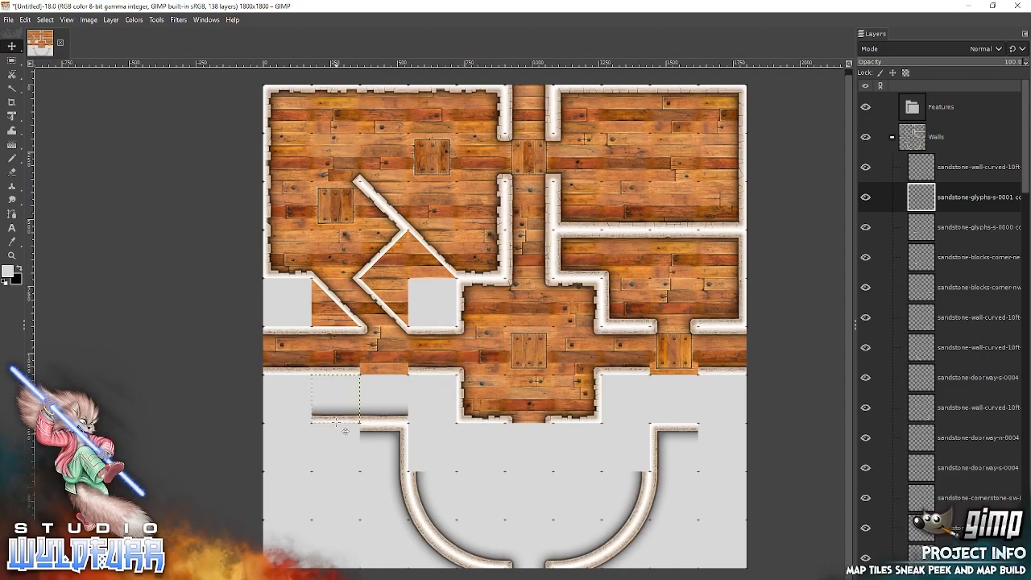
key(alt+Tab)
drag(339, 313, 627, 306)
drag(506, 355, 289, 444)
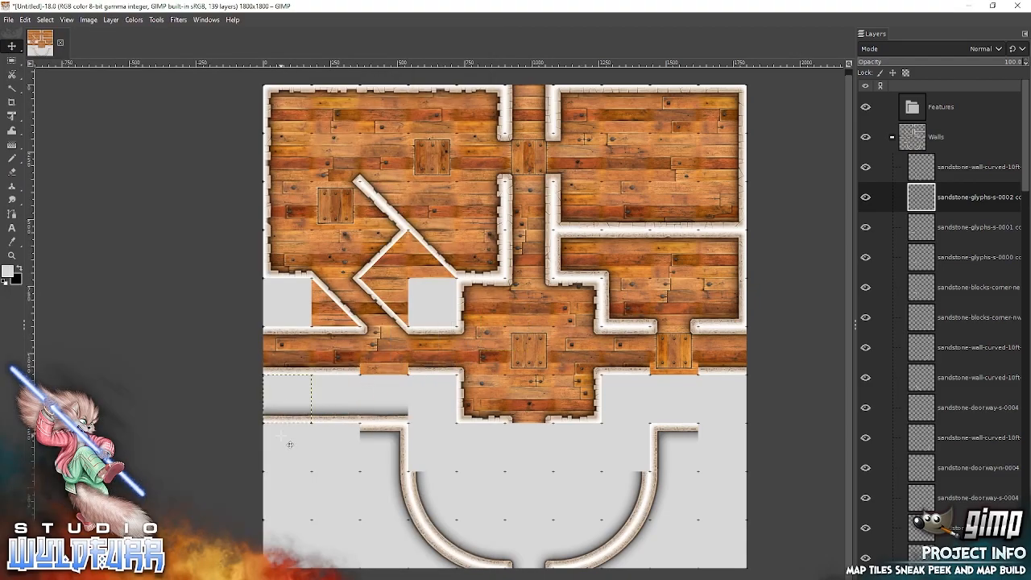
Add sandstone-glyphs-s-0003 at the canvas's east edge and s-0004 in the cell west of it, just north of the round room's northeast corner tile.
key(alt+Tab)
drag(401, 314, 645, 333)
drag(506, 347, 720, 407)
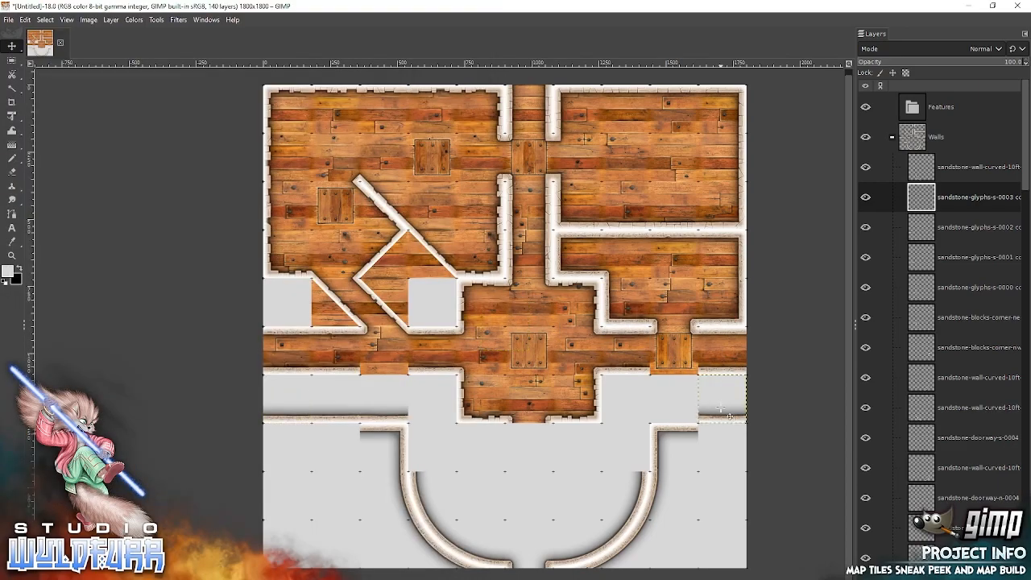
key(alt+Tab)
drag(445, 315, 675, 301)
drag(498, 344, 673, 405)
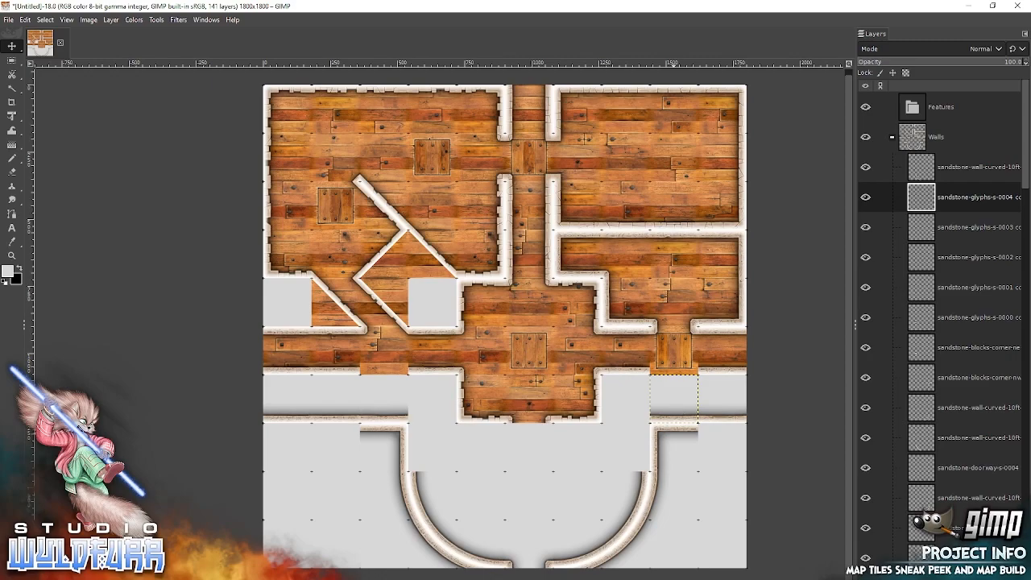
Add sandstone-glyphs-n-0000 directly below glyphs-s-0003 at the canvas's east edge, backing the wall east of the round room.
key(alt+Tab)
drag(217, 201, 620, 259)
drag(494, 315, 721, 439)
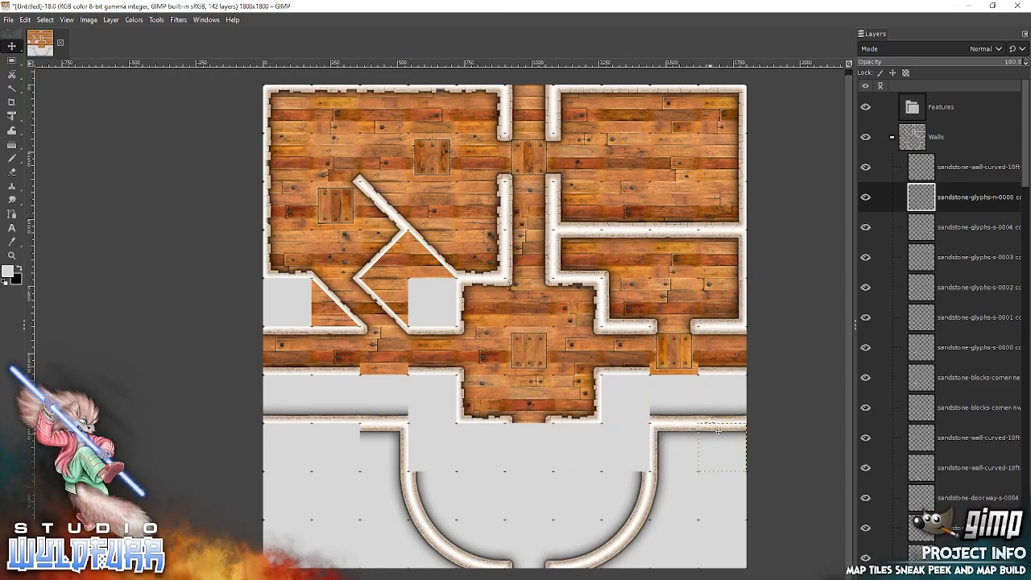
Add sandstone-glyphs-n-0001 and n-0002 west of the round room's northwest corner tile, filling the wall's lower side to the canvas's west edge.
key(alt+Tab)
click(272, 199)
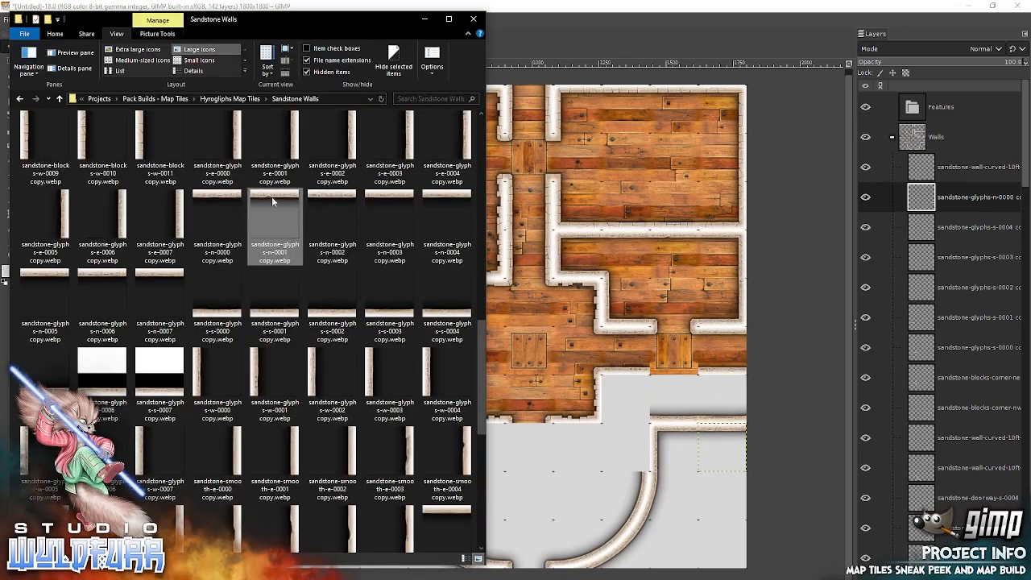
drag(632, 296, 632, 295)
drag(525, 318, 354, 434)
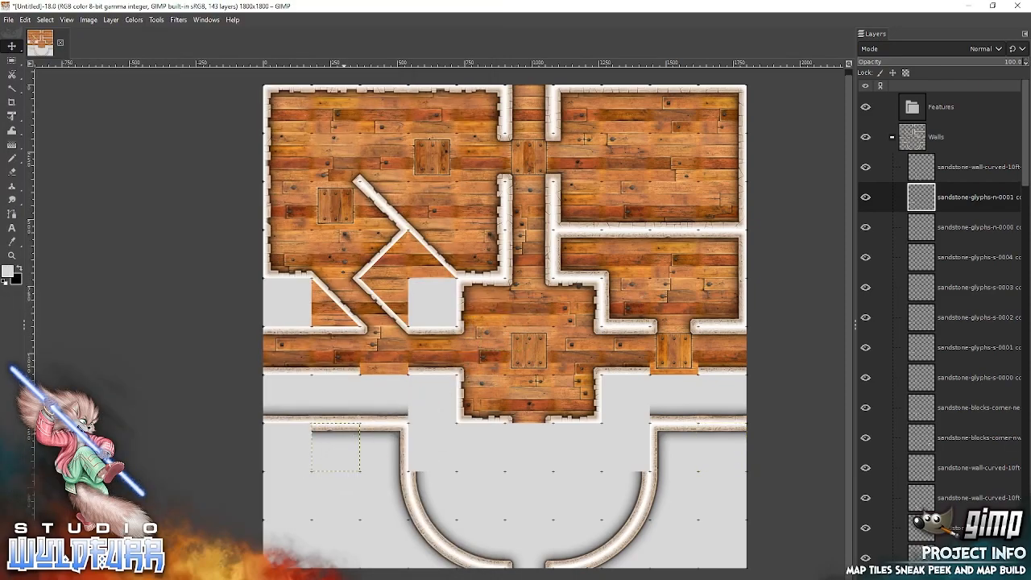
key(alt+Tab)
drag(330, 193, 632, 244)
drag(515, 315, 301, 441)
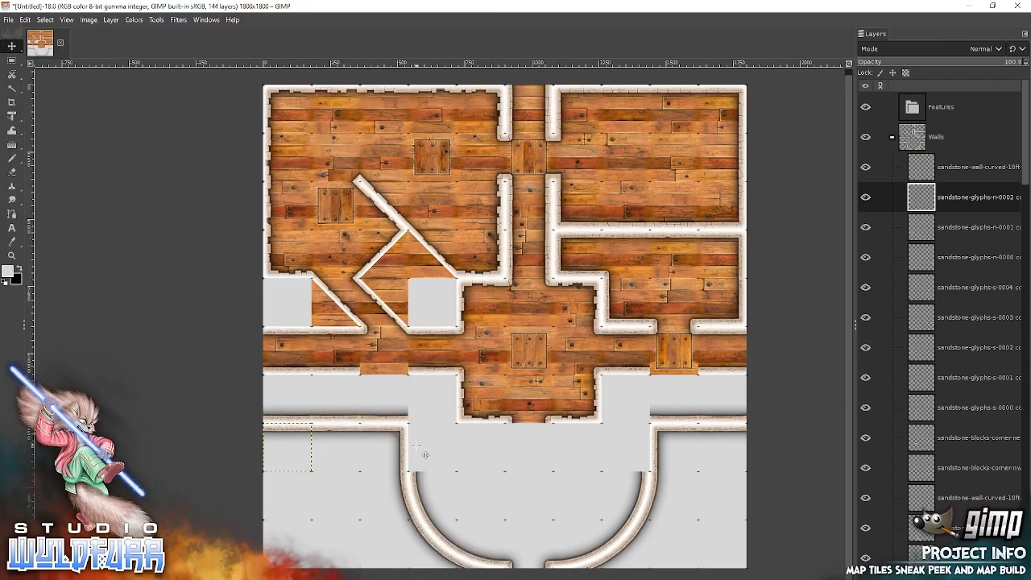
Add sandstone-glyphs-w-0000 and e-0004 as the round room's inner west and east walls, snapping each directly above its curve.
key(alt+Tab)
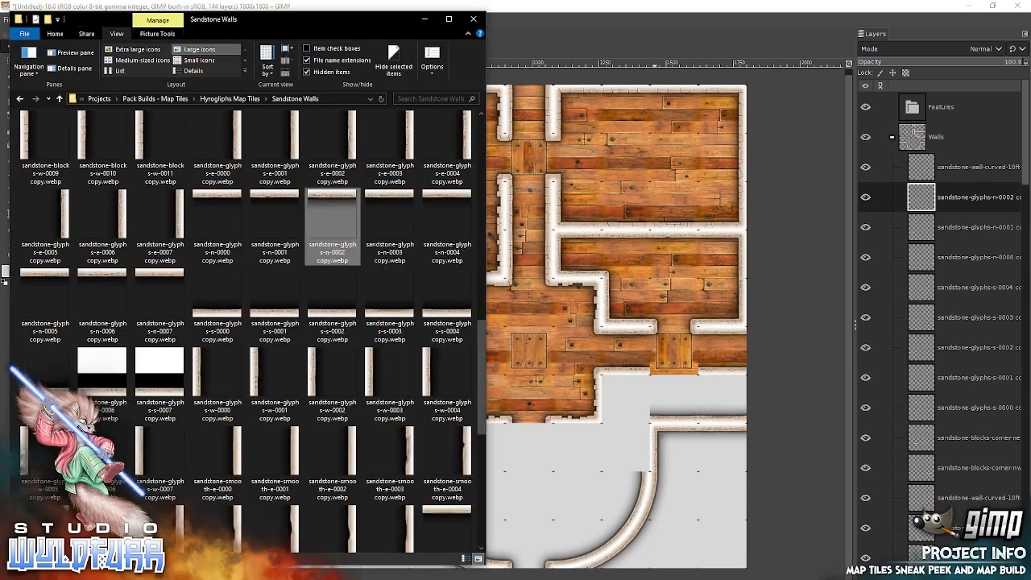
click(217, 378)
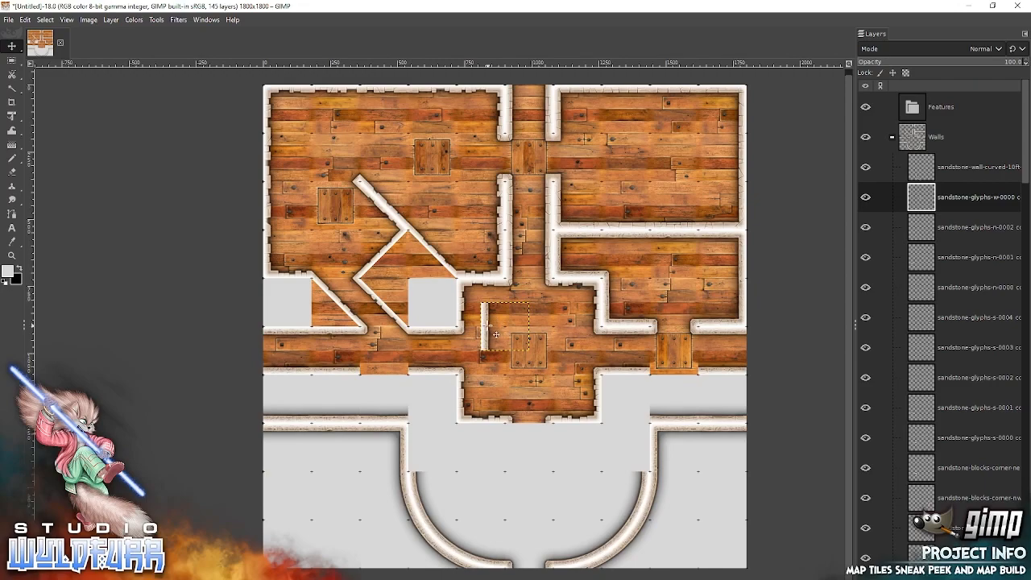
drag(489, 325, 417, 446)
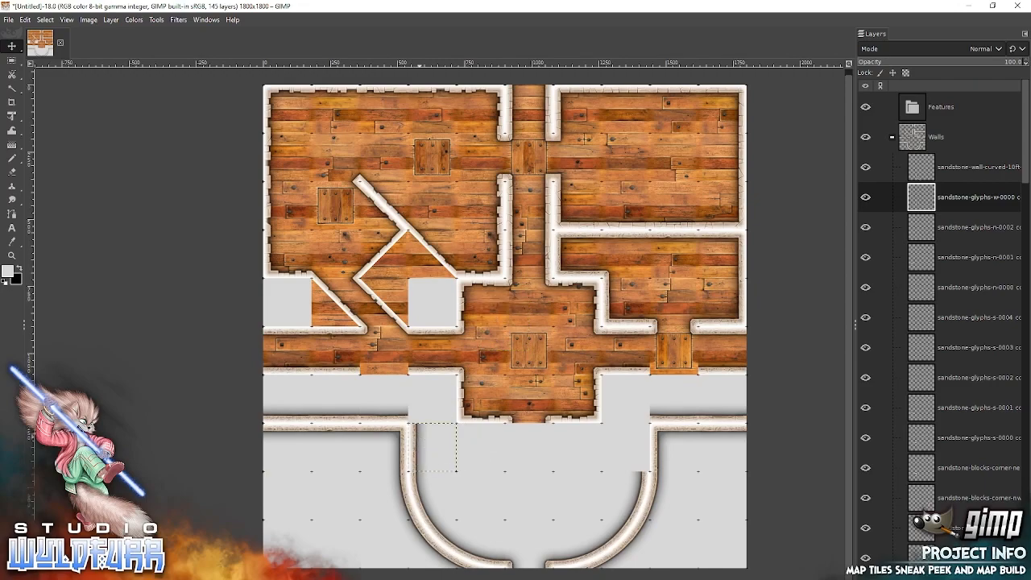
key(alt+Tab)
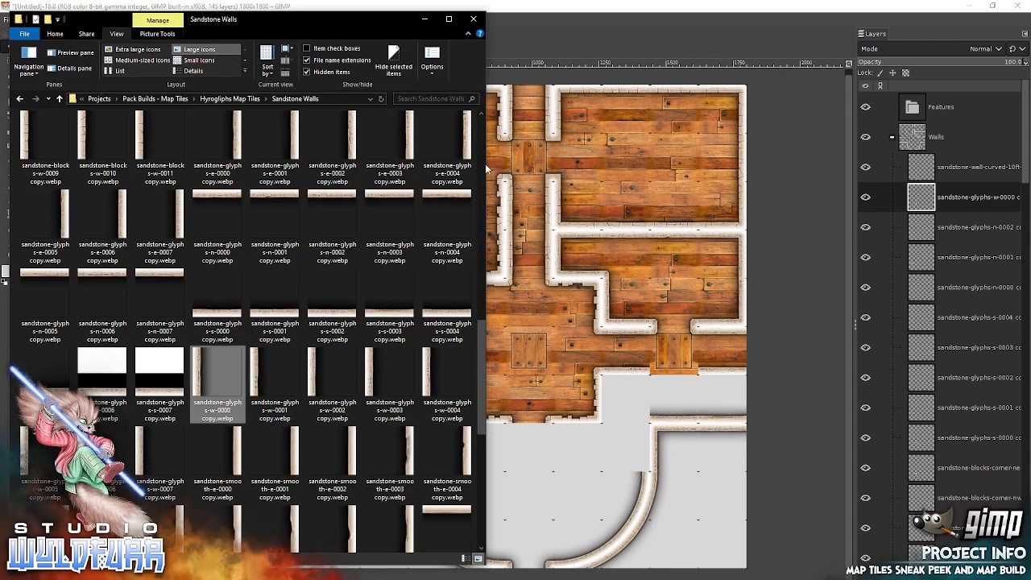
drag(448, 145, 652, 452)
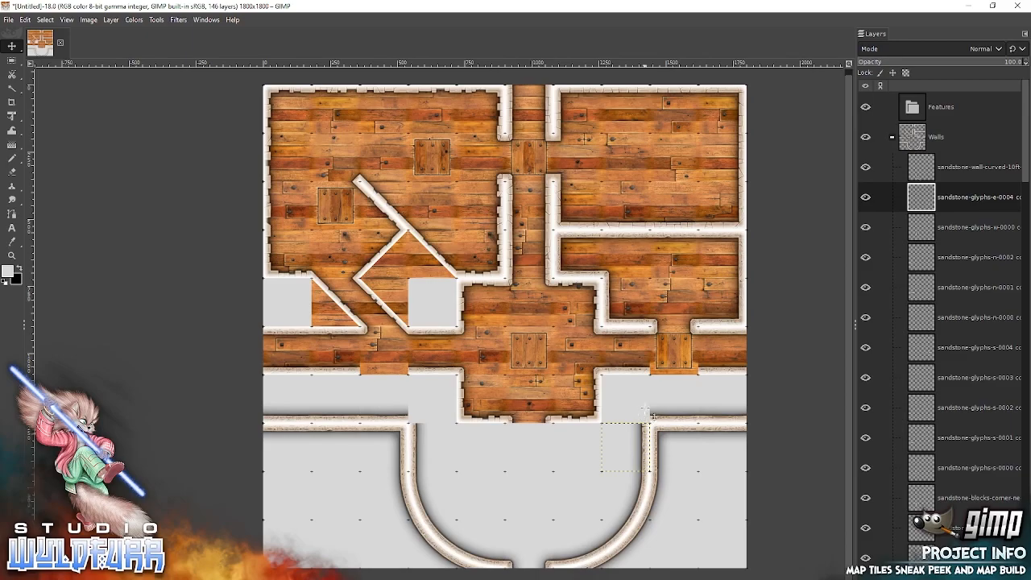
Add sandstone-cornerstone-sw-0004 and cornerstone-es-0004 in the cells just north of the round room, completing its northwest and northeast corners.
key(alt+Tab)
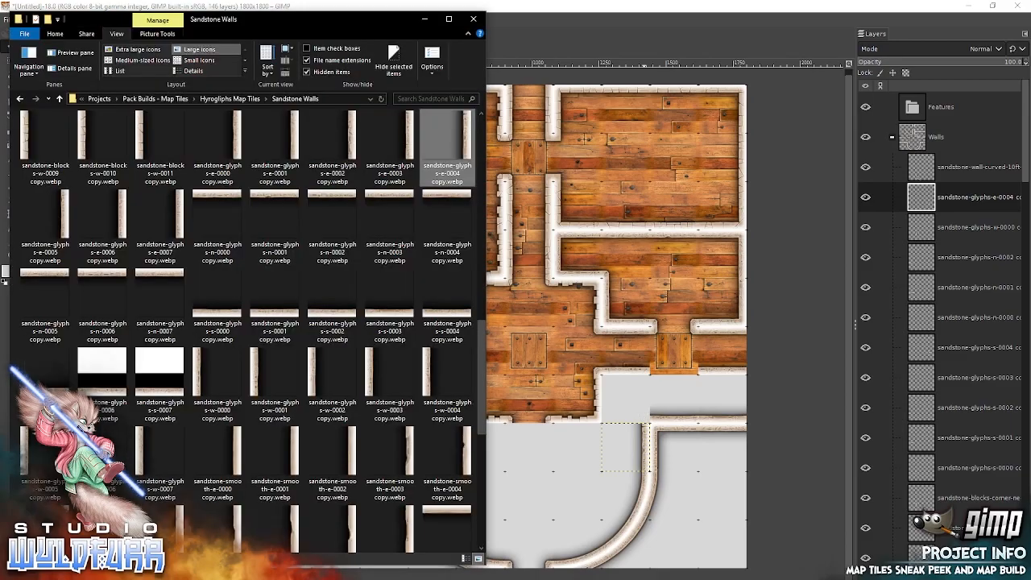
scroll(483, 141, up, 10)
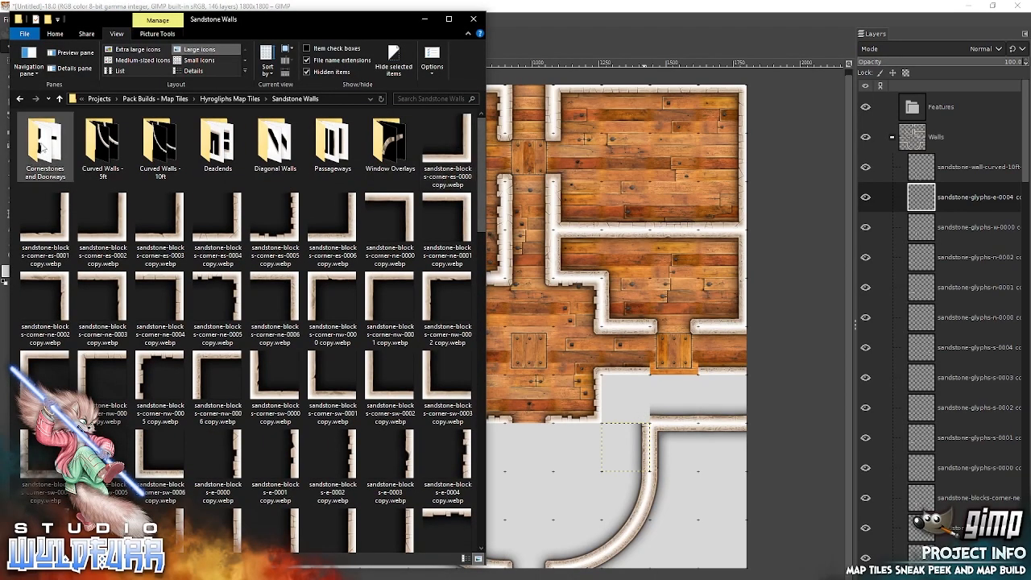
double_click(44, 153)
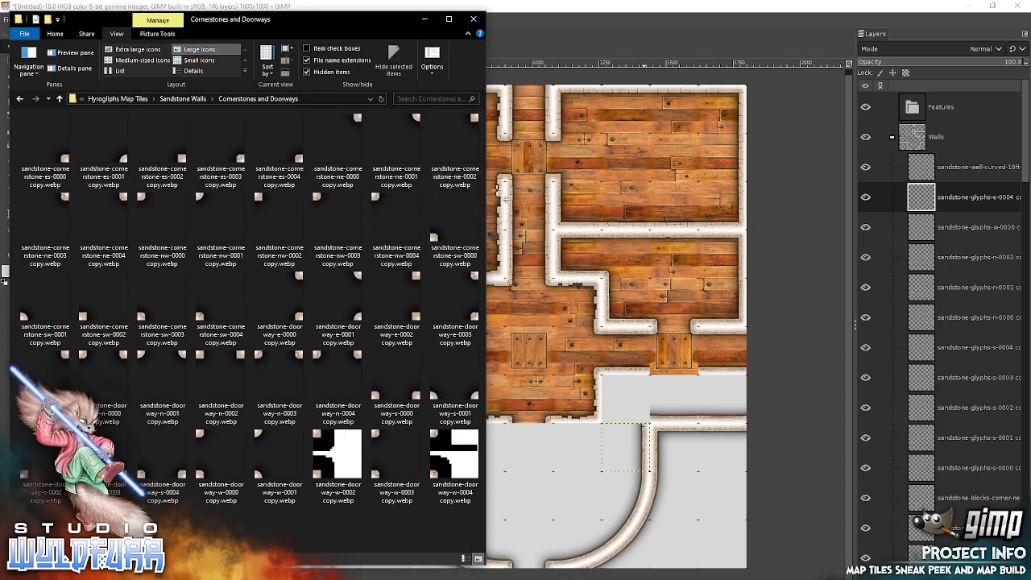
click(209, 318)
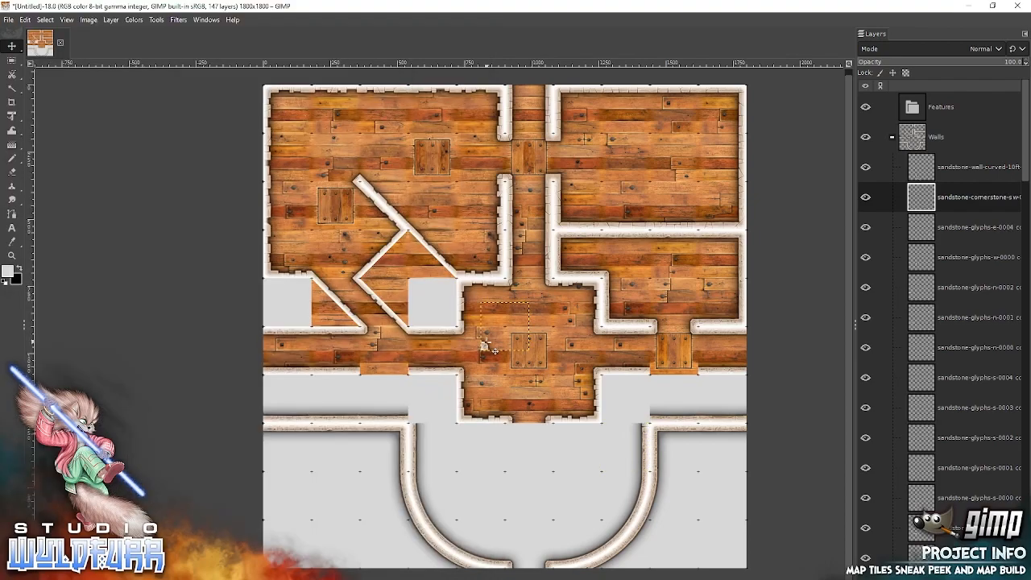
drag(486, 345, 414, 417)
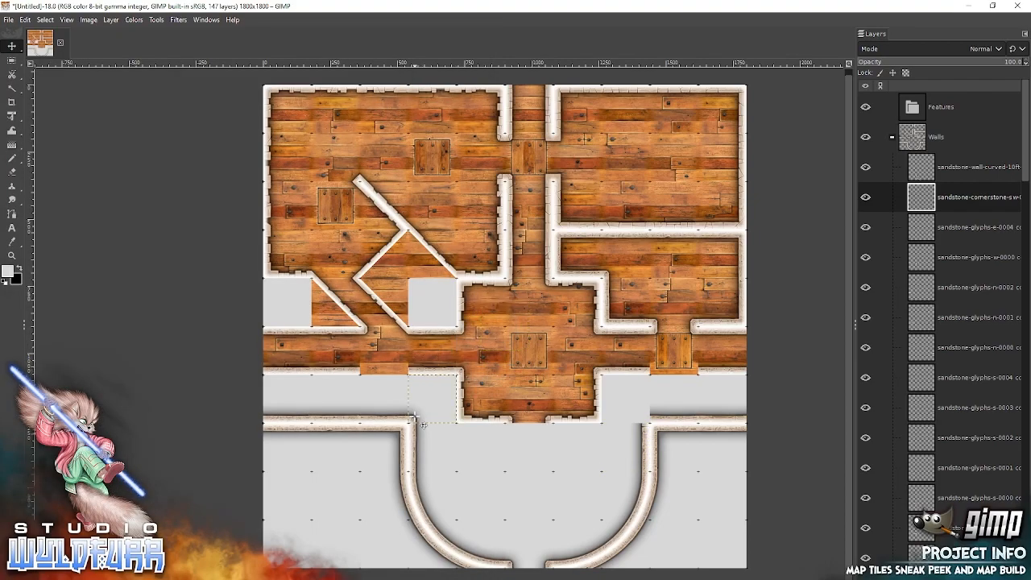
key(alt+Tab)
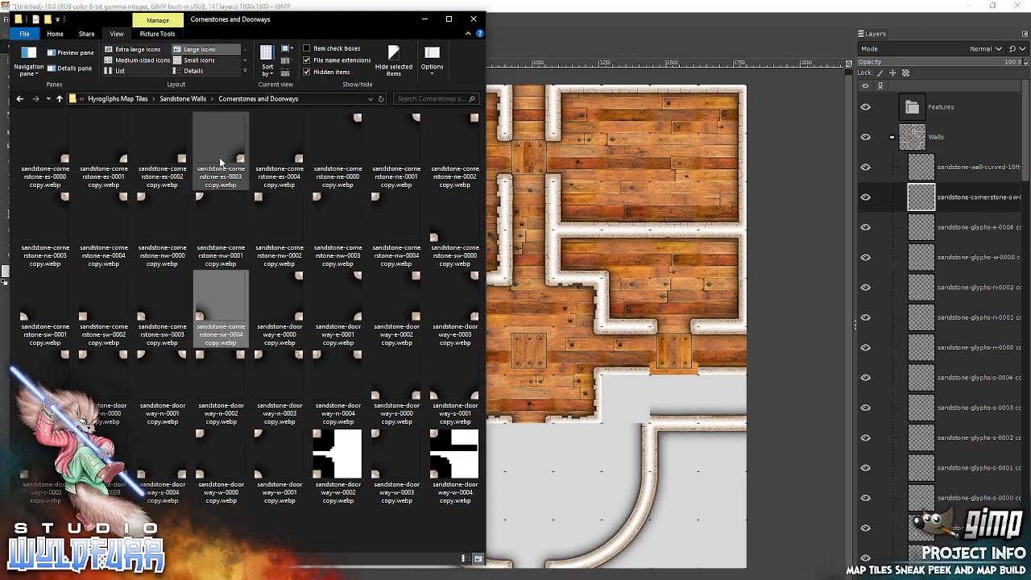
drag(294, 161, 600, 266)
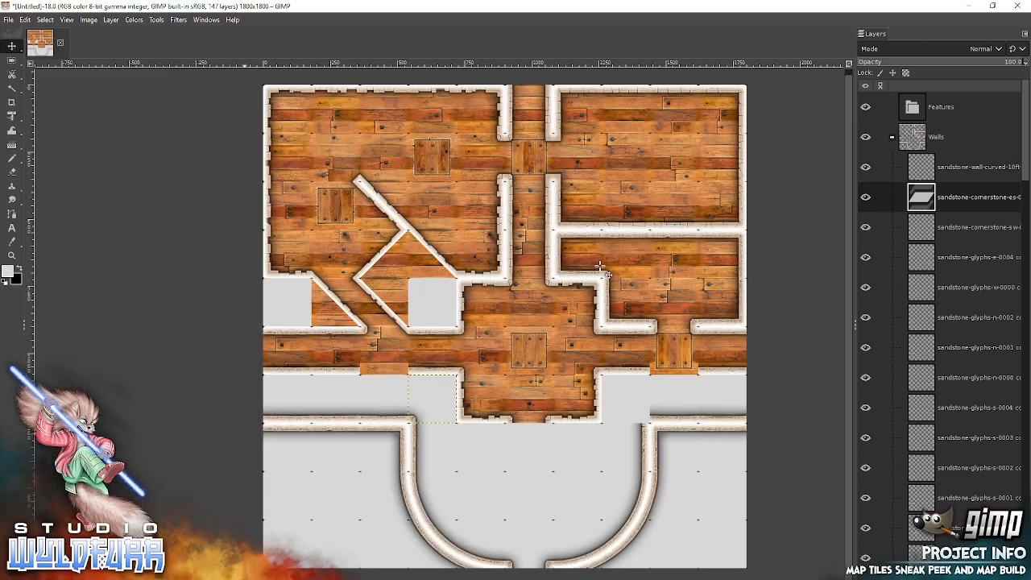
drag(527, 348, 644, 420)
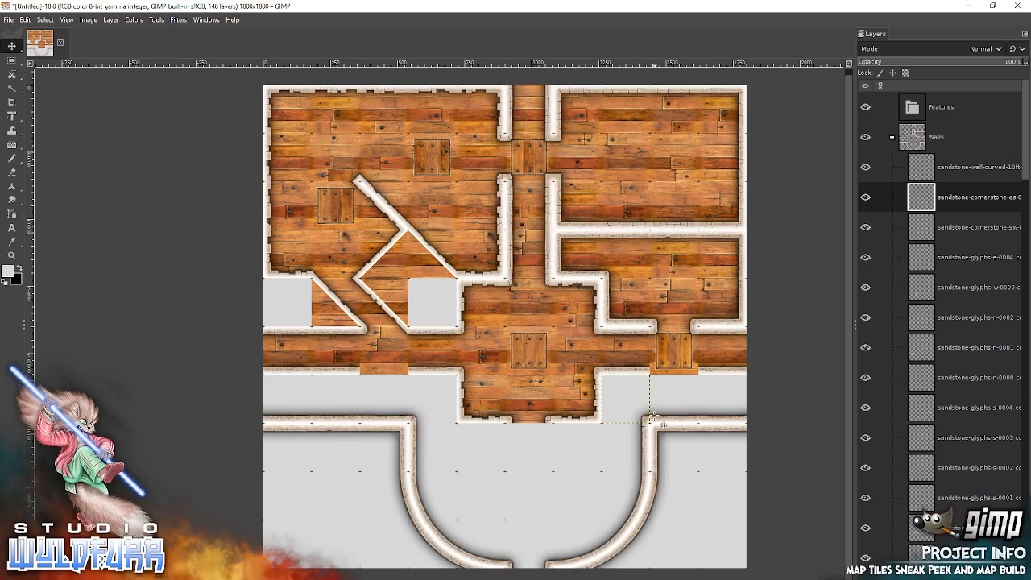
Add sandstone-doorway-s-0001 to the corridor's south wall at both openings, first the east one, then the west one.
key(alt+Tab)
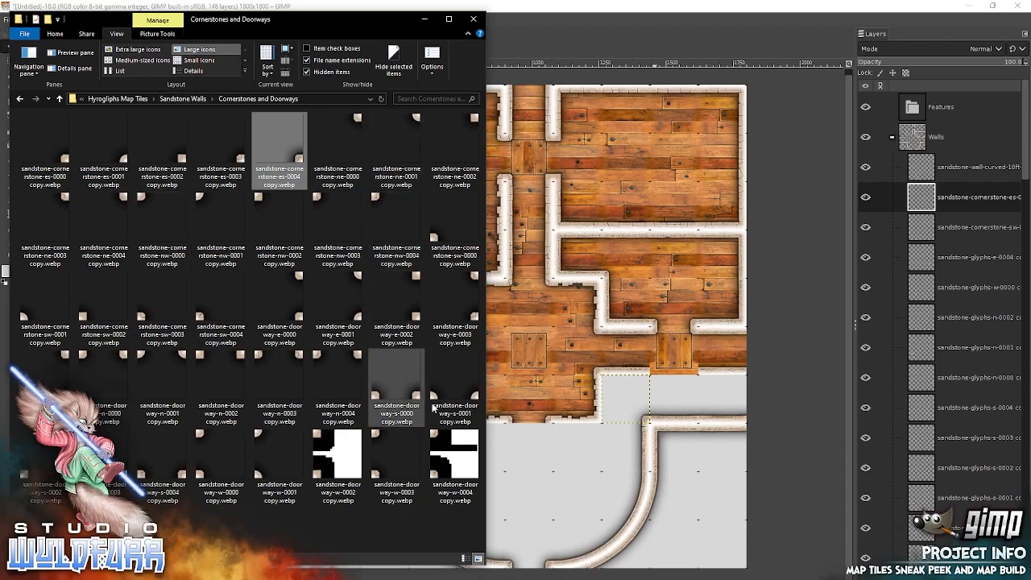
drag(438, 399, 623, 343)
drag(533, 358, 654, 367)
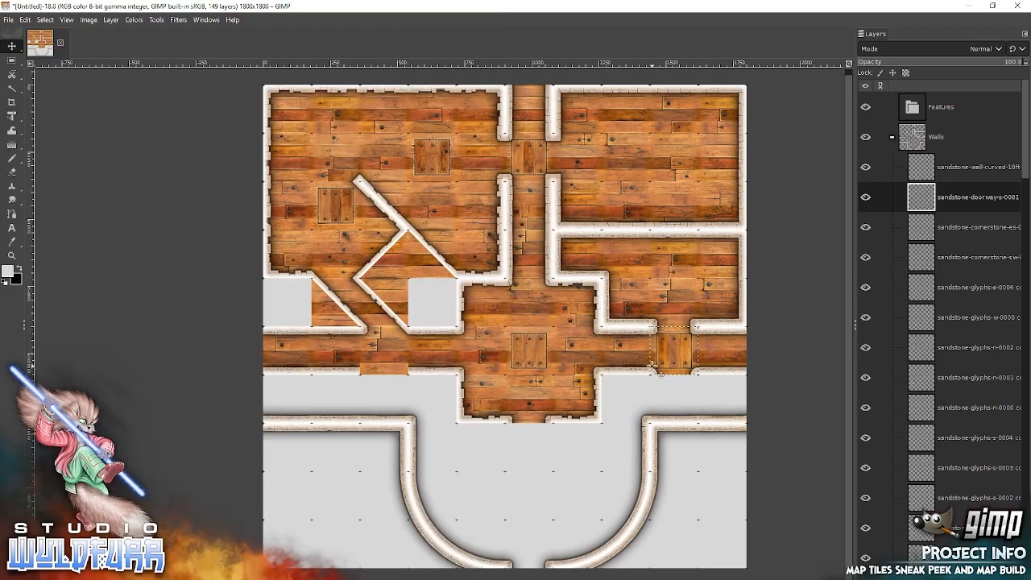
key(alt+Tab)
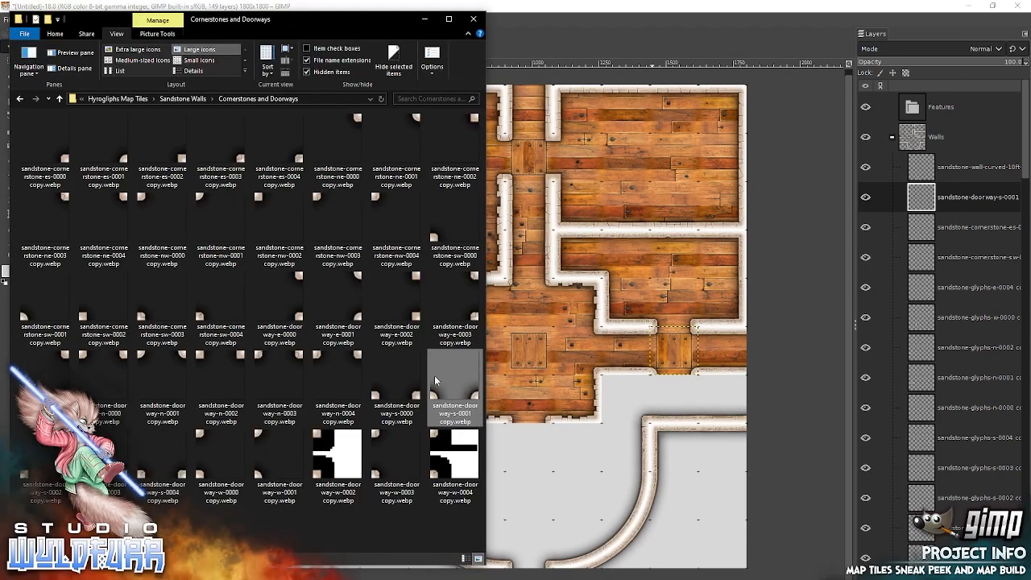
drag(433, 396, 619, 355)
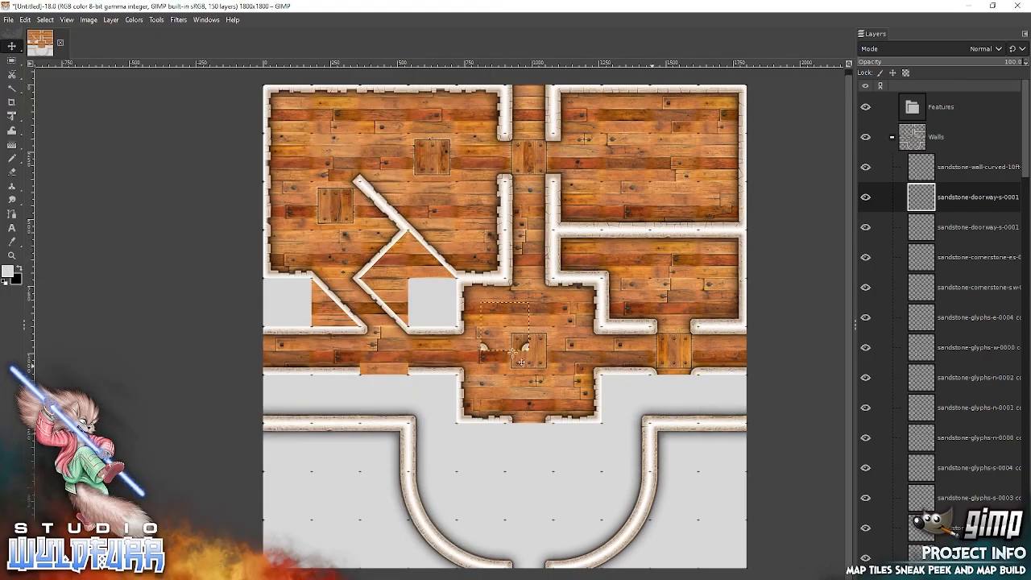
drag(484, 347, 363, 372)
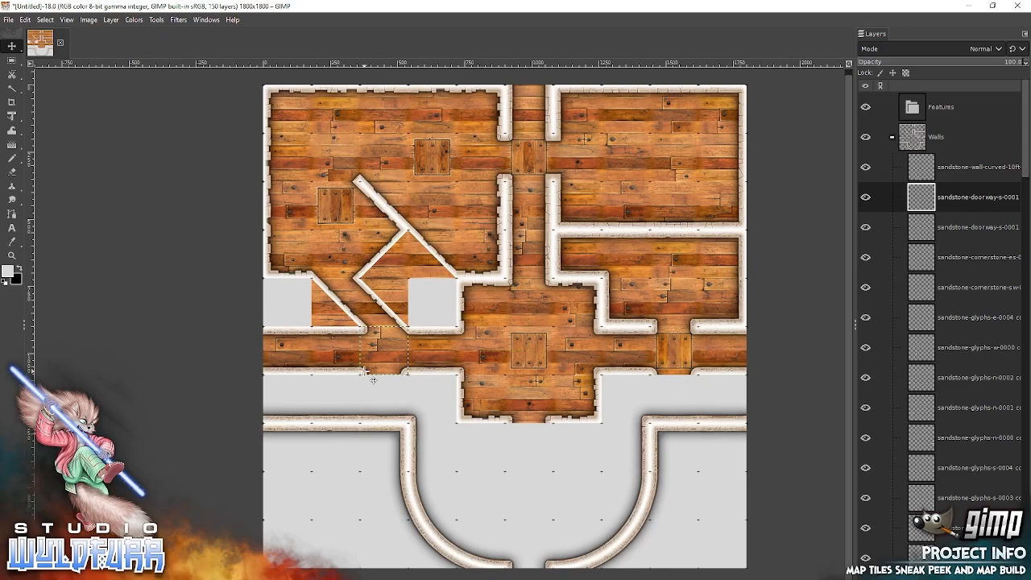
Add sandstone-doorway-n-0001 directly below the west and east corridor openings, backing each south-wall doorway.
key(alt+Tab)
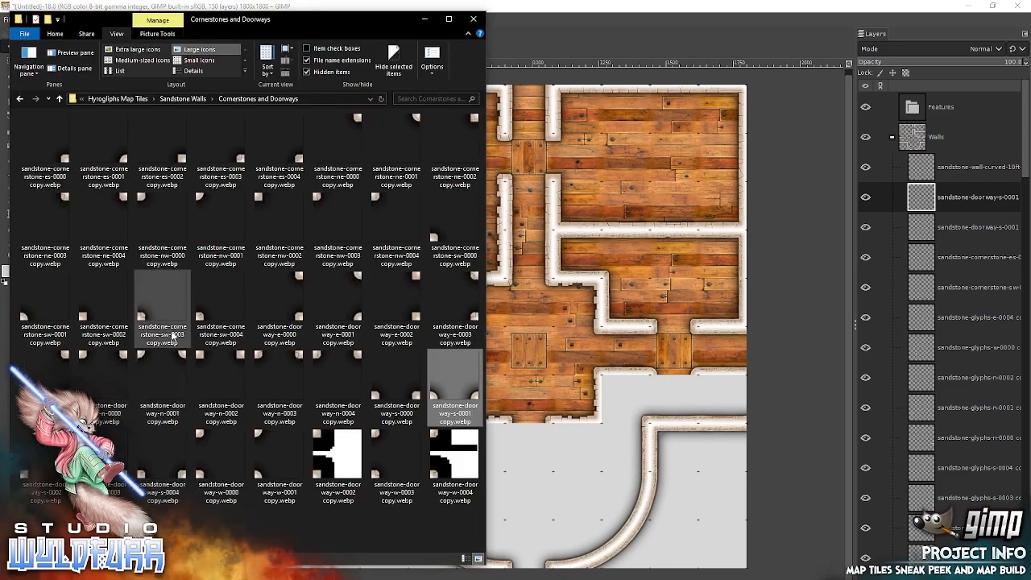
drag(182, 359, 626, 306)
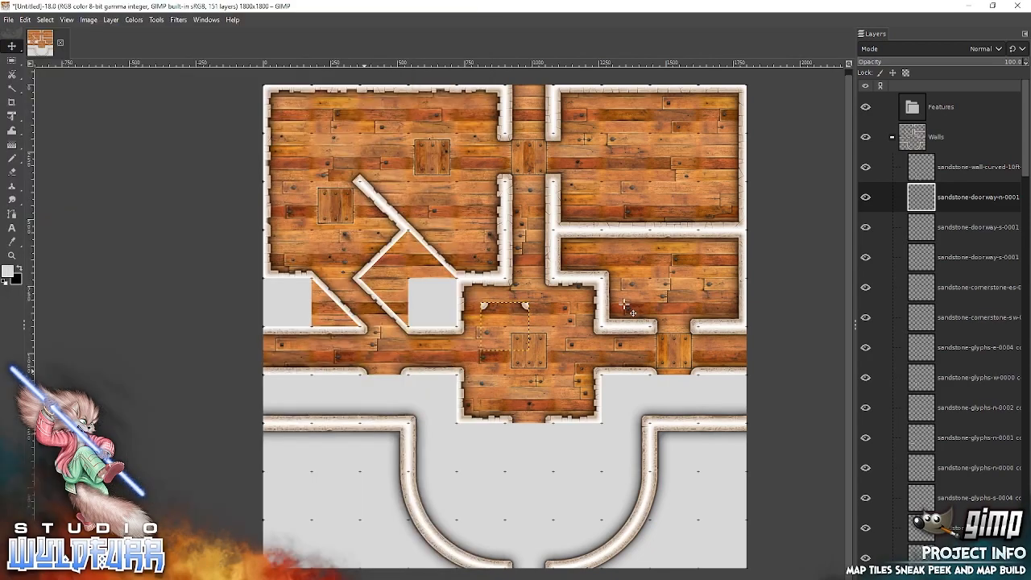
drag(483, 306, 362, 377)
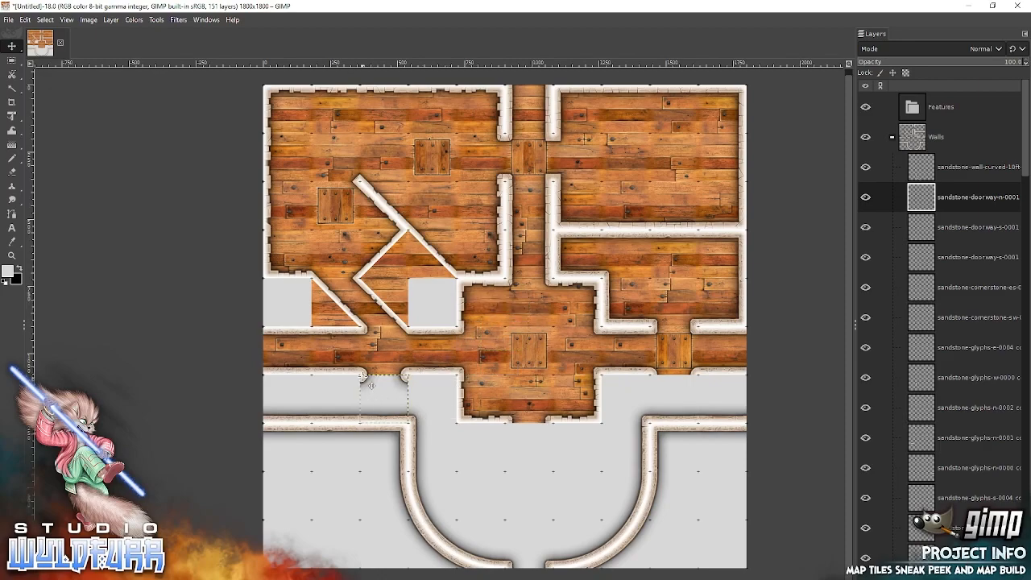
key(alt+Tab)
drag(142, 360, 607, 309)
drag(484, 306, 652, 379)
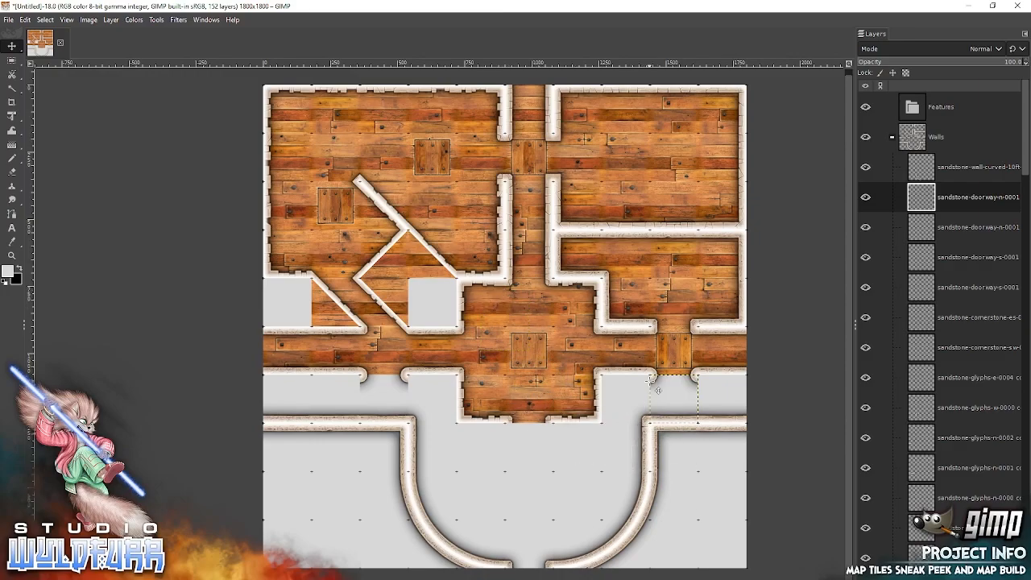
Add sandstone-wall-curved-5ft-inner-nw-0003 just west of the east doorway and inner-ne-0003 just east of the west doorway.
key(alt+Tab)
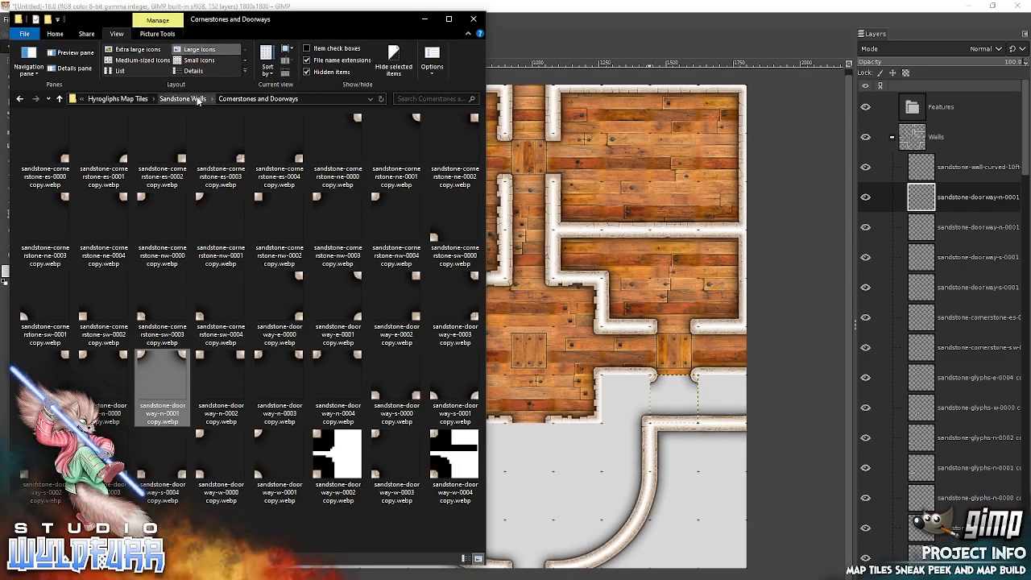
click(194, 99)
double_click(98, 146)
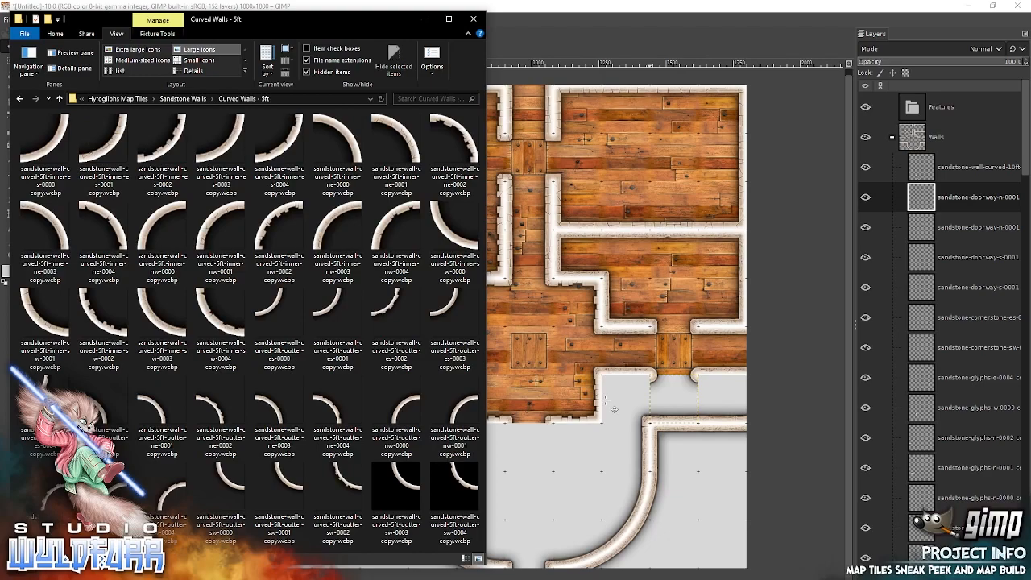
drag(337, 233, 636, 305)
drag(509, 326, 633, 397)
key(alt+Tab)
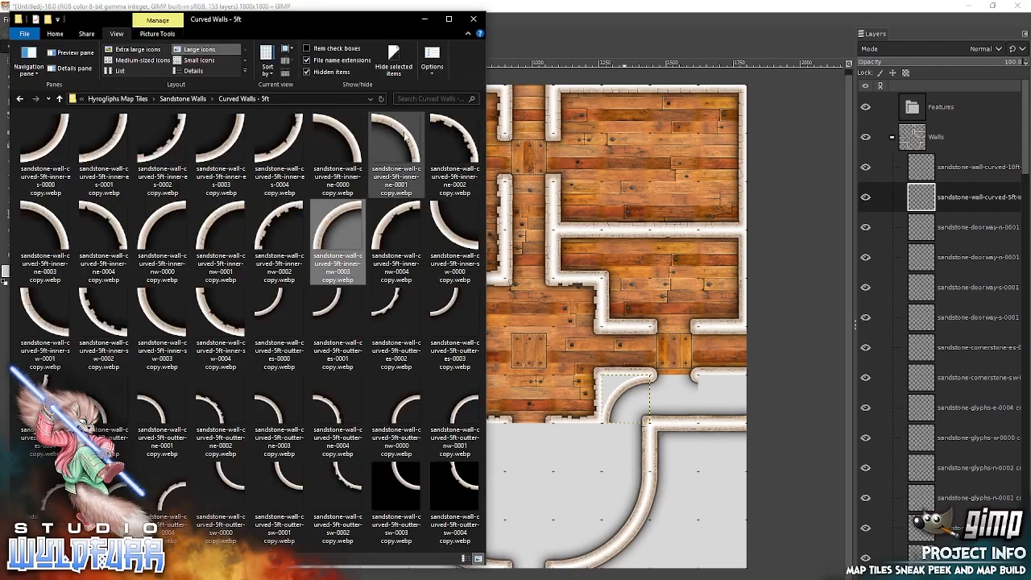
drag(55, 228, 615, 275)
drag(525, 332, 439, 403)
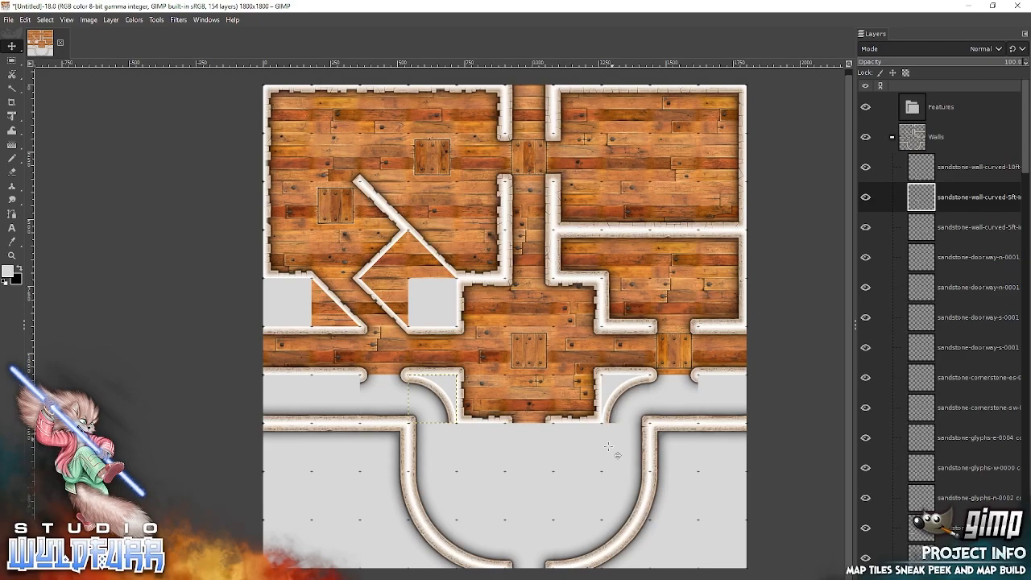
Add sandstone-wall-curved-5ft-outter-es-0003 and outter-sw-0003 inside the round room, continuing the east and west inner curves around the central alcove.
key(alt+Tab)
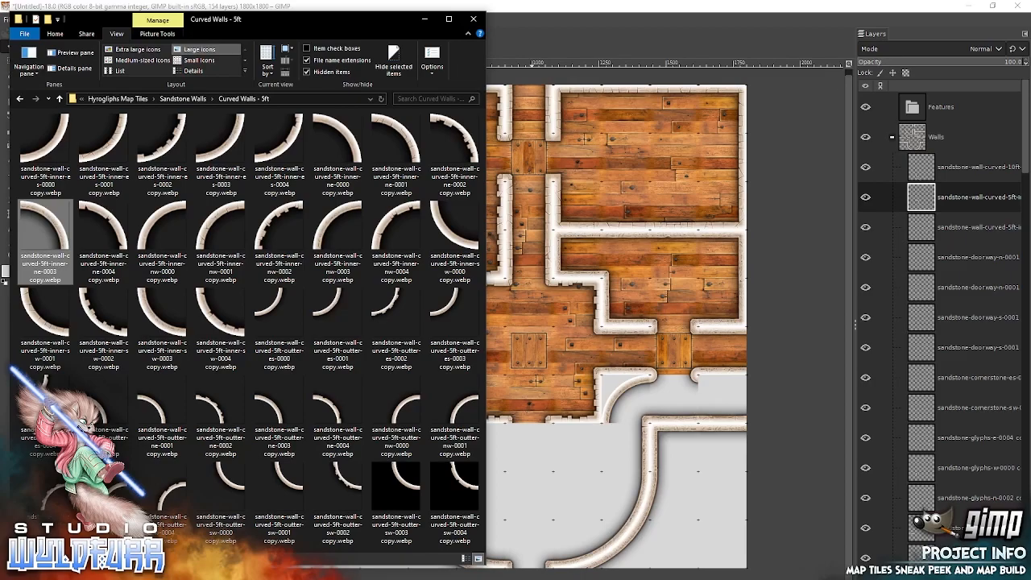
drag(456, 308, 617, 295)
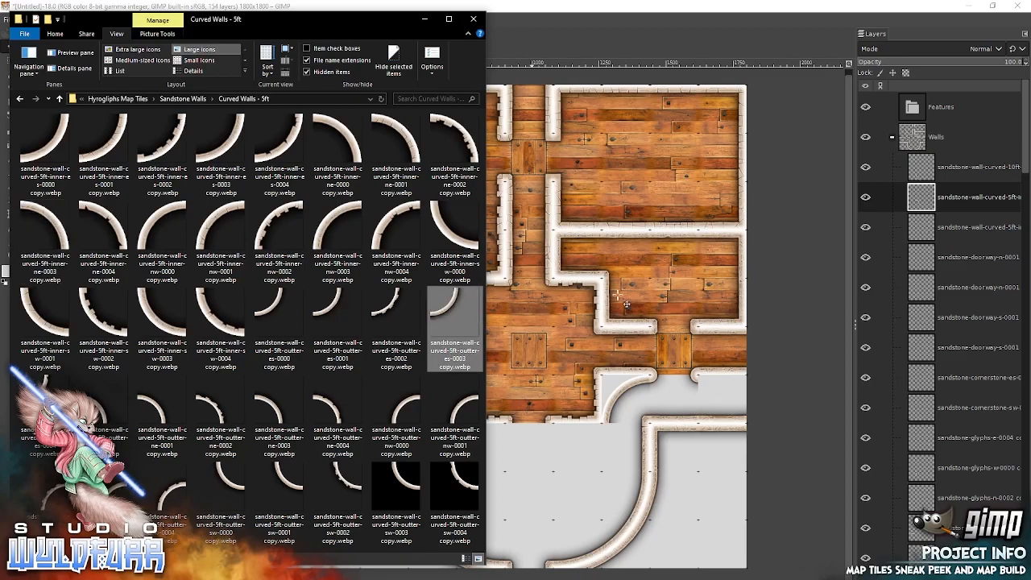
drag(503, 305, 600, 446)
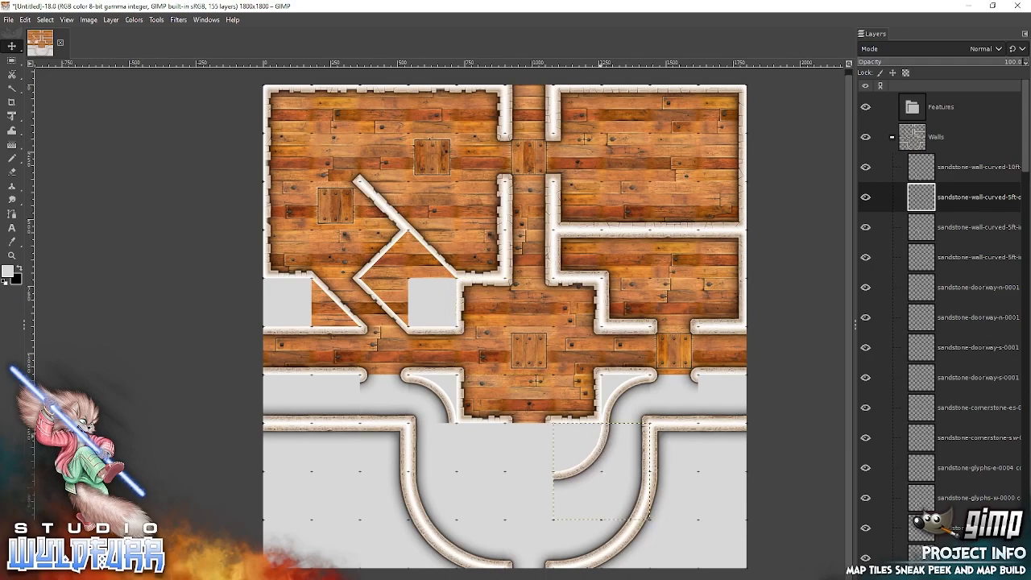
key(alt+Tab)
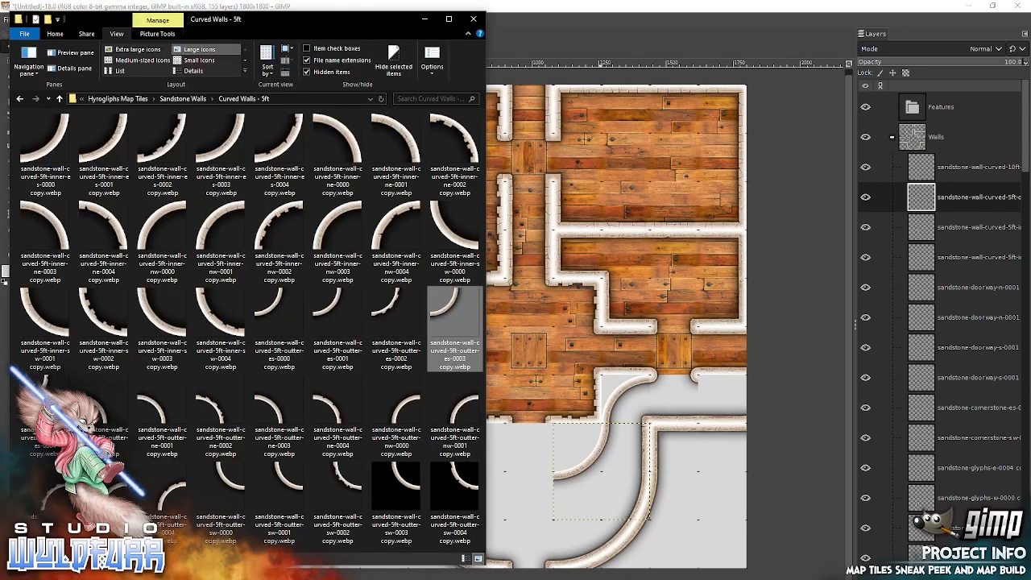
click(160, 320)
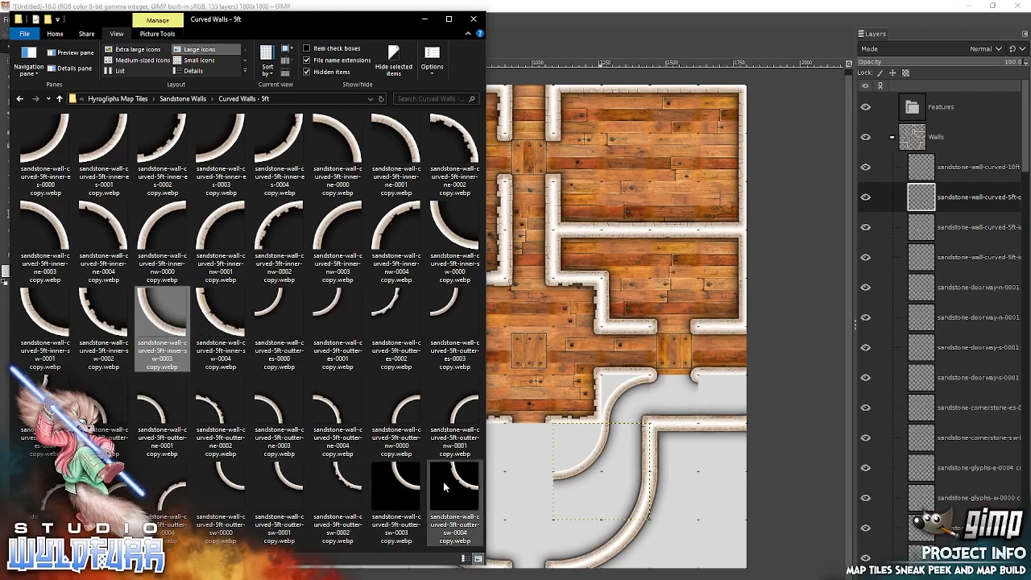
click(401, 488)
drag(588, 430, 586, 430)
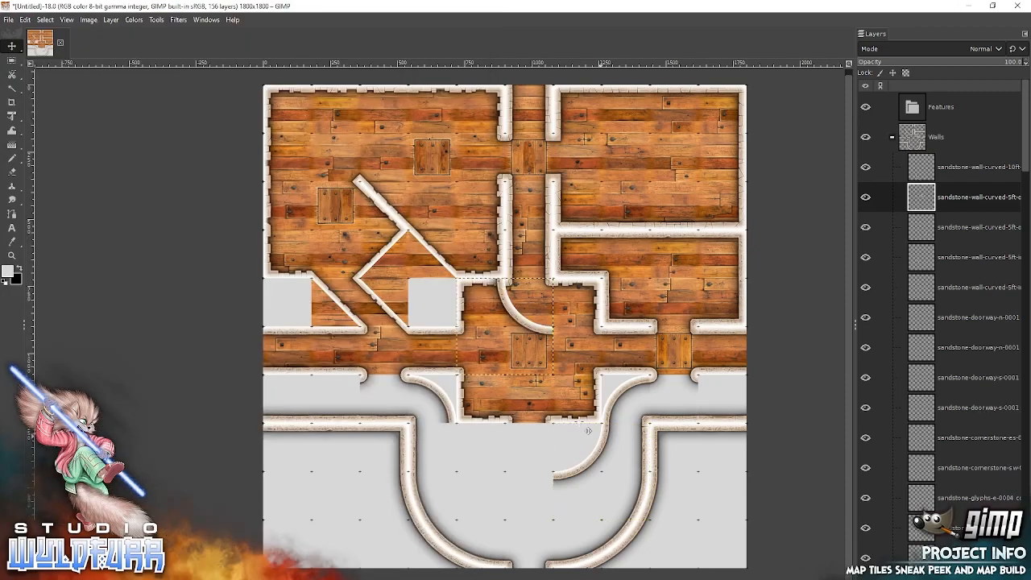
drag(519, 319, 474, 467)
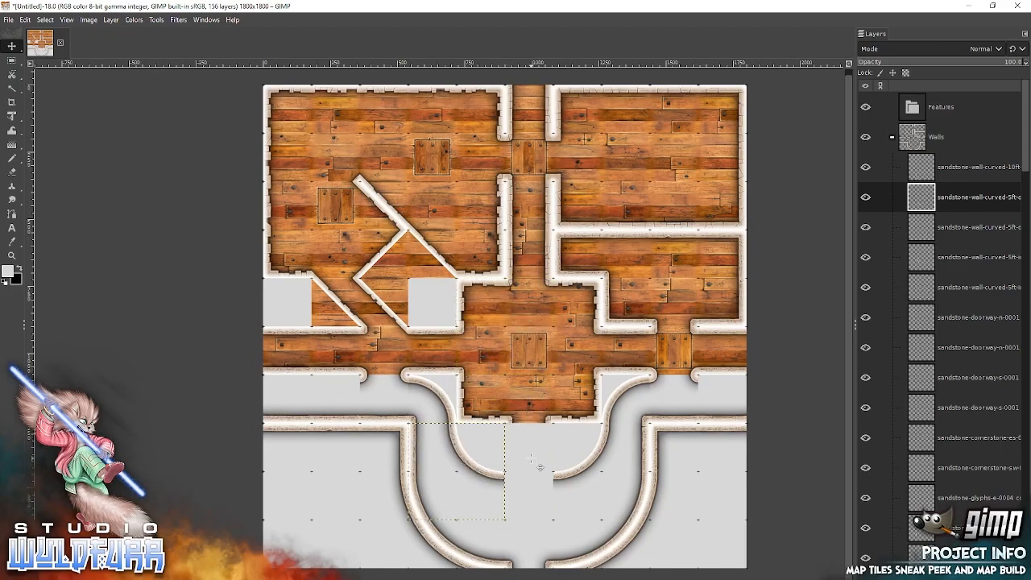
Add sandstone-doorway-n-0001 in the gap between the two outer curves, below the central alcove.
key(alt+Tab)
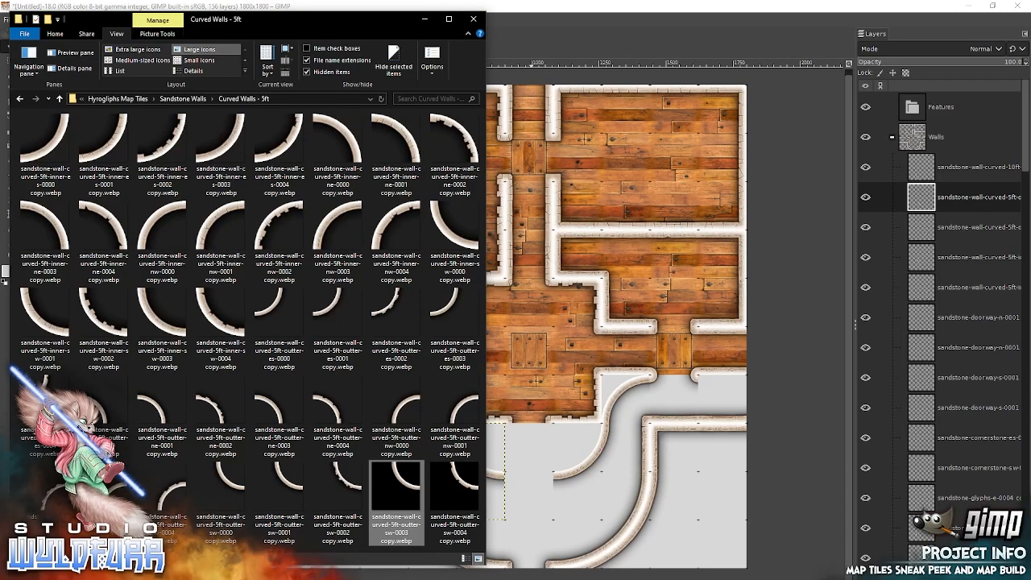
click(194, 100)
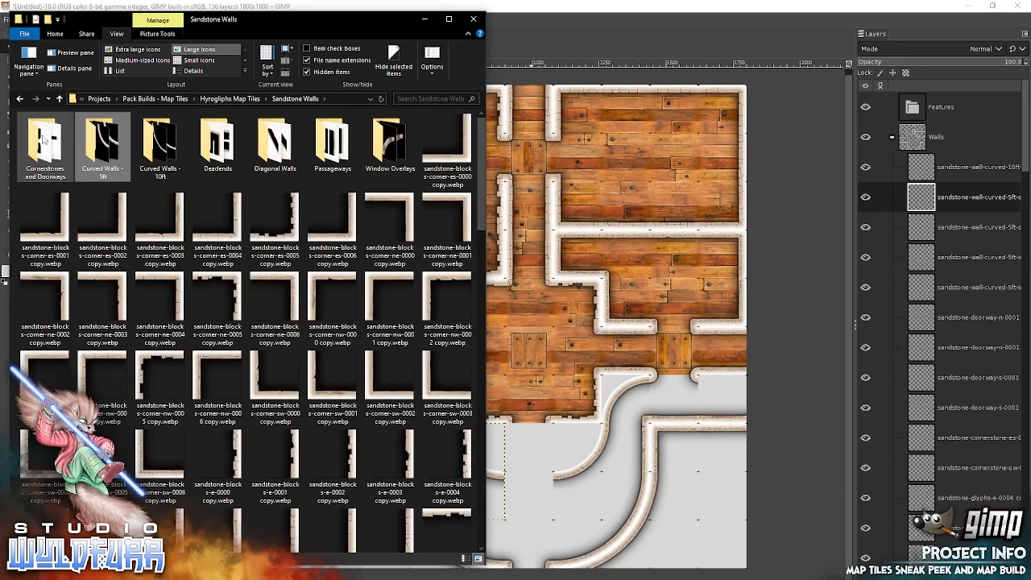
double_click(44, 139)
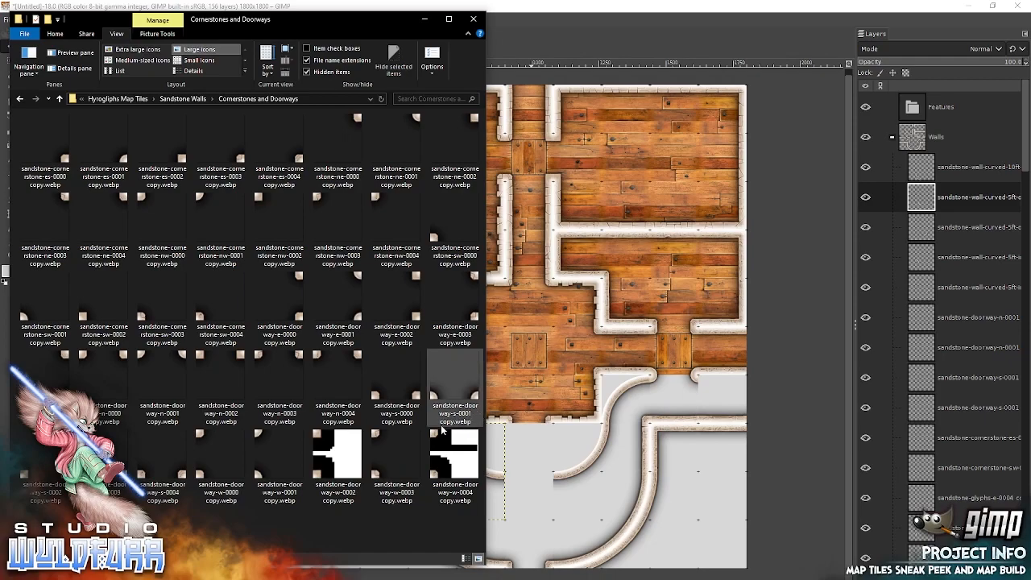
drag(159, 360, 580, 348)
drag(535, 318, 559, 486)
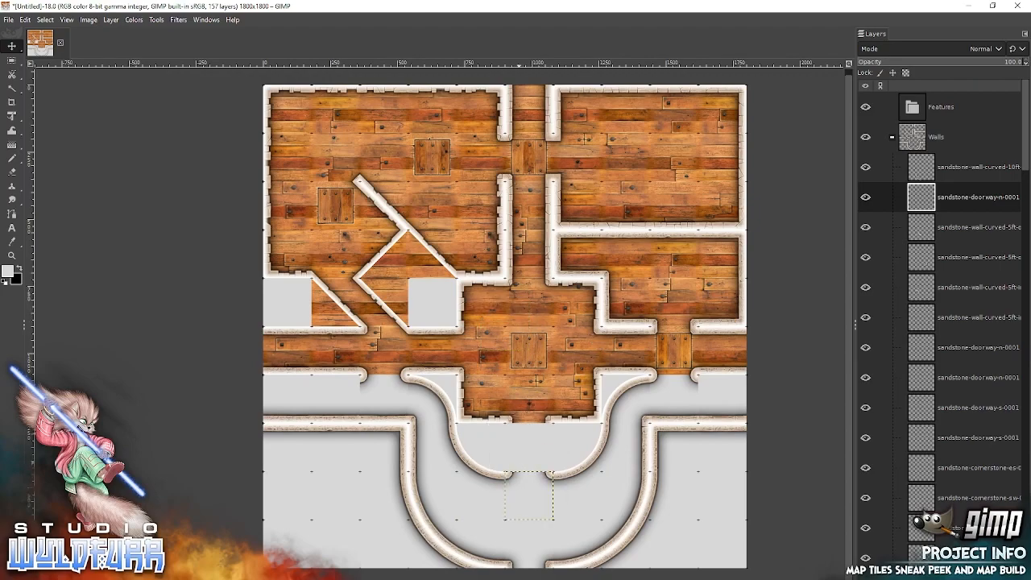
Add sandstone-glyphs-passageway-ns-0006 directly below the central alcove's doorway, between the two outer curved walls.
key(alt+Tab)
click(194, 105)
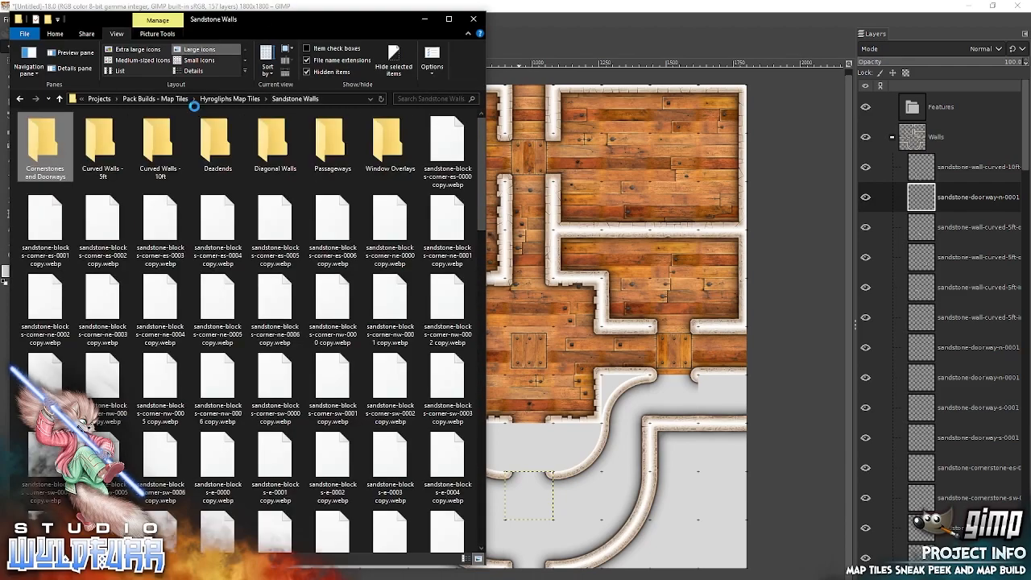
double_click(331, 151)
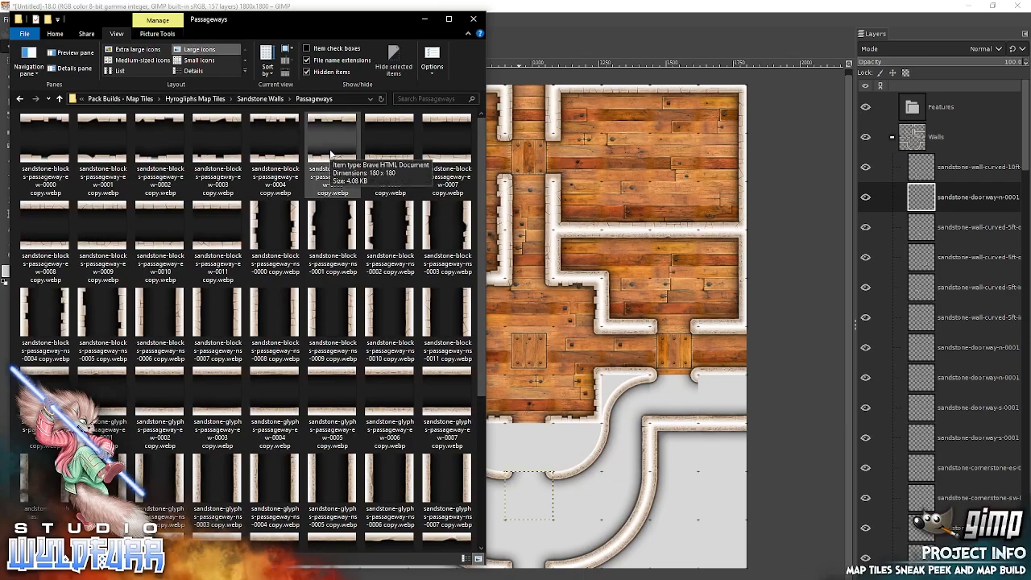
scroll(379, 201, down, 3)
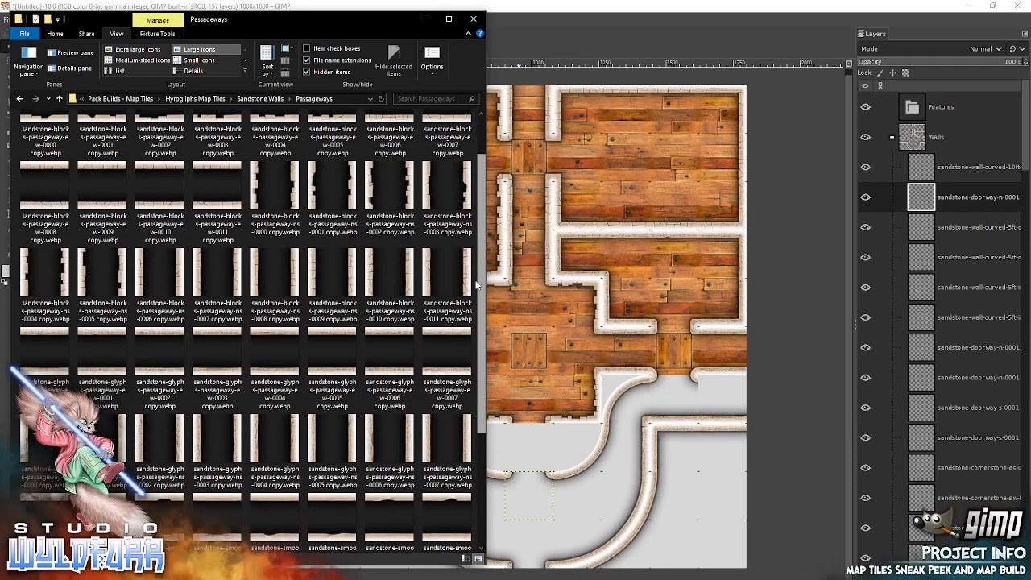
drag(414, 247, 611, 274)
drag(535, 336, 545, 449)
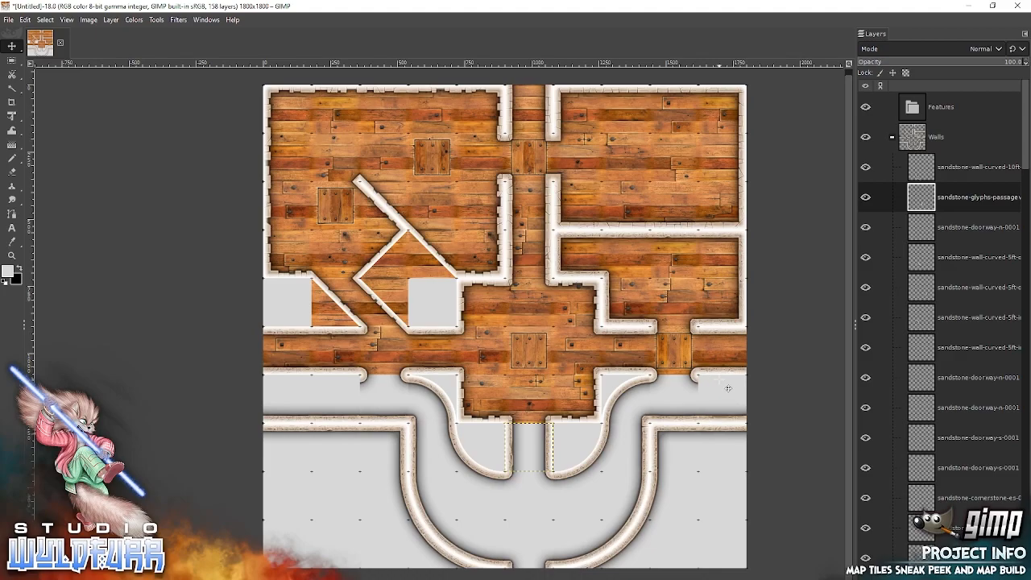
Add sandstone-glyphs-n-0007 at the map's east edge, directly below the east corridor's south wall.
key(alt+Tab)
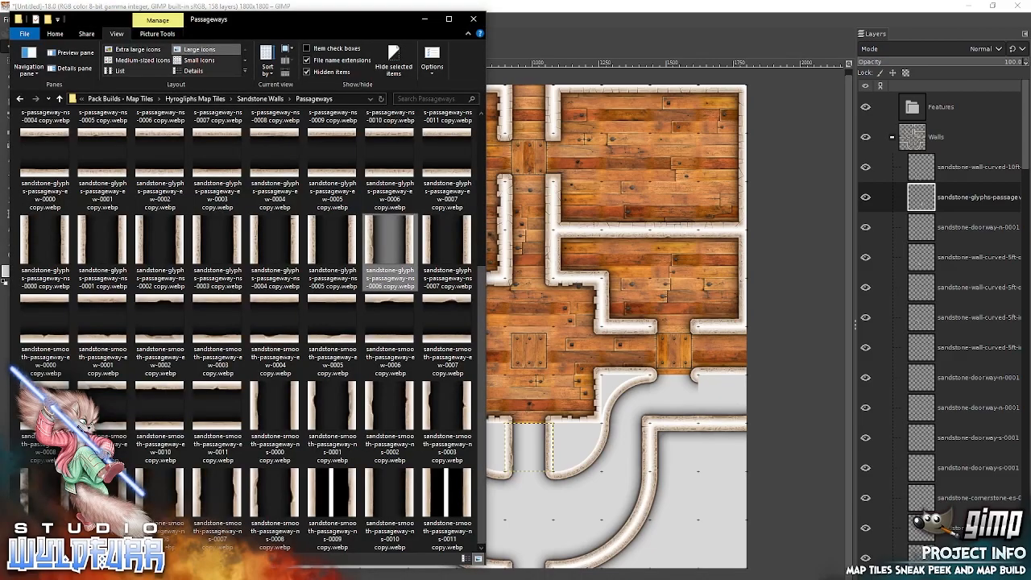
click(260, 99)
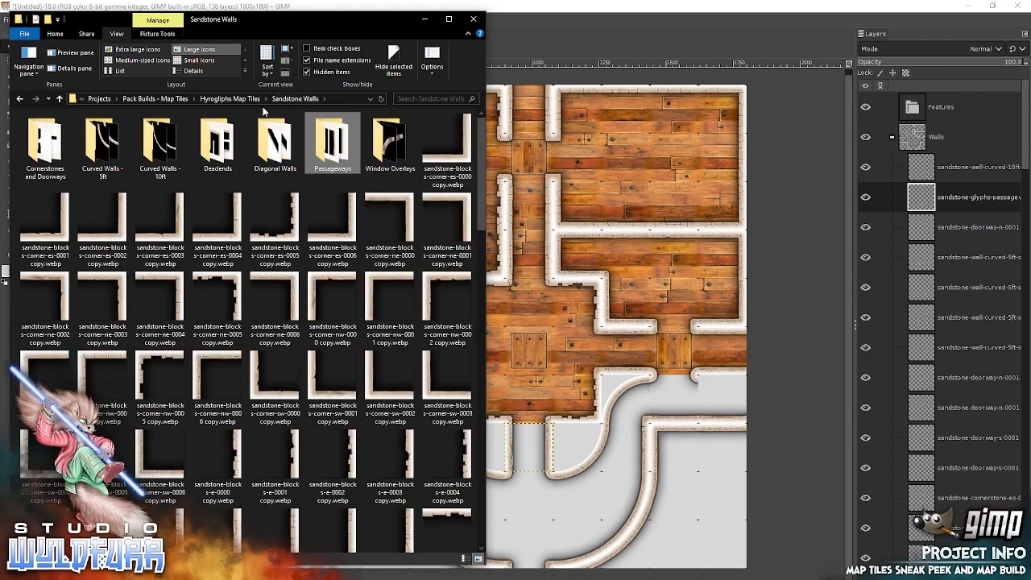
drag(482, 216, 481, 409)
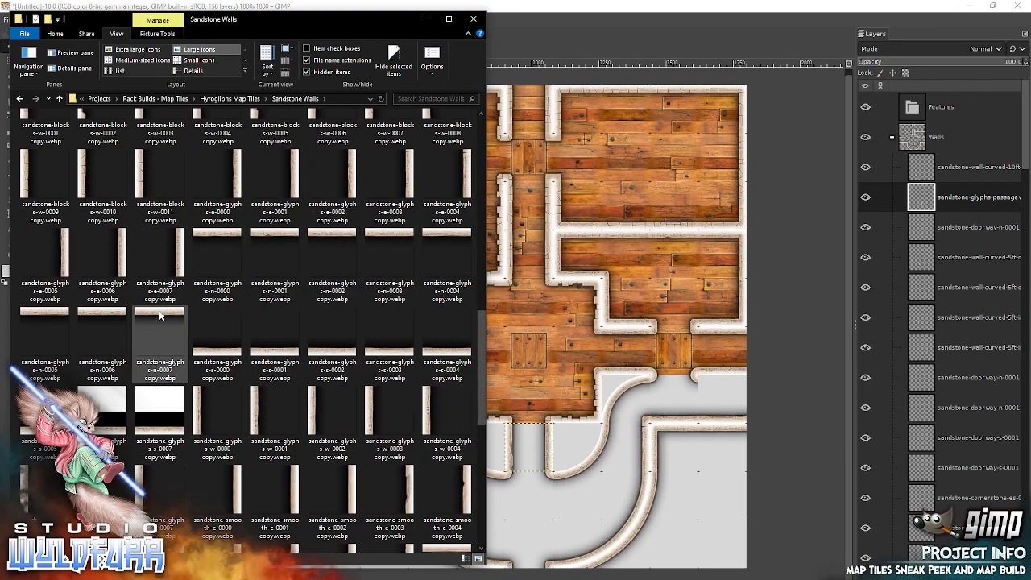
drag(519, 308, 722, 384)
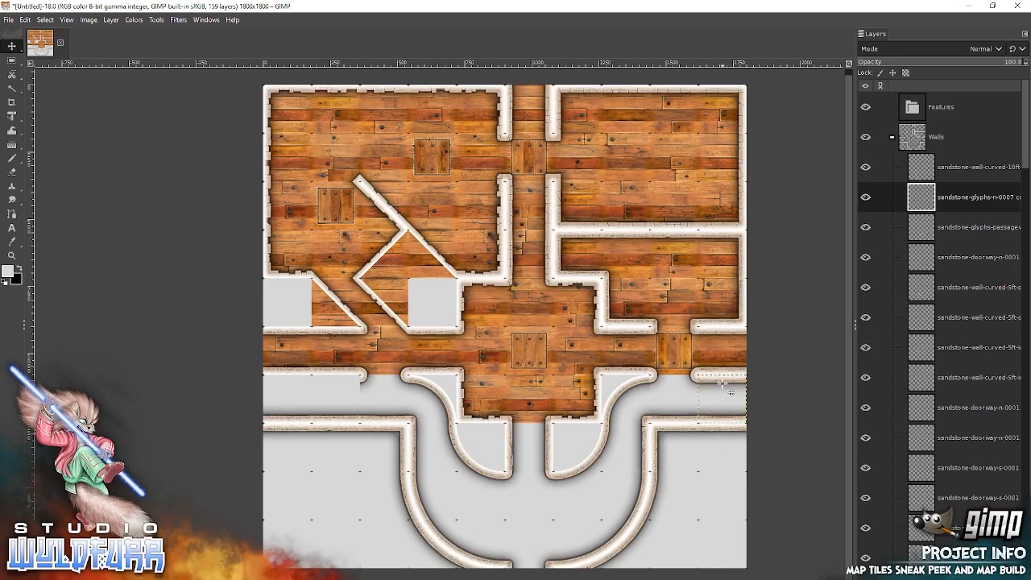
Add sandstone-glyphs-n-0006 and sandstone-glyphs-n-0005 side by side below the west corridor's south wall, reaching the map's west edge.
key(alt+Tab)
drag(108, 317, 628, 326)
drag(517, 306, 342, 378)
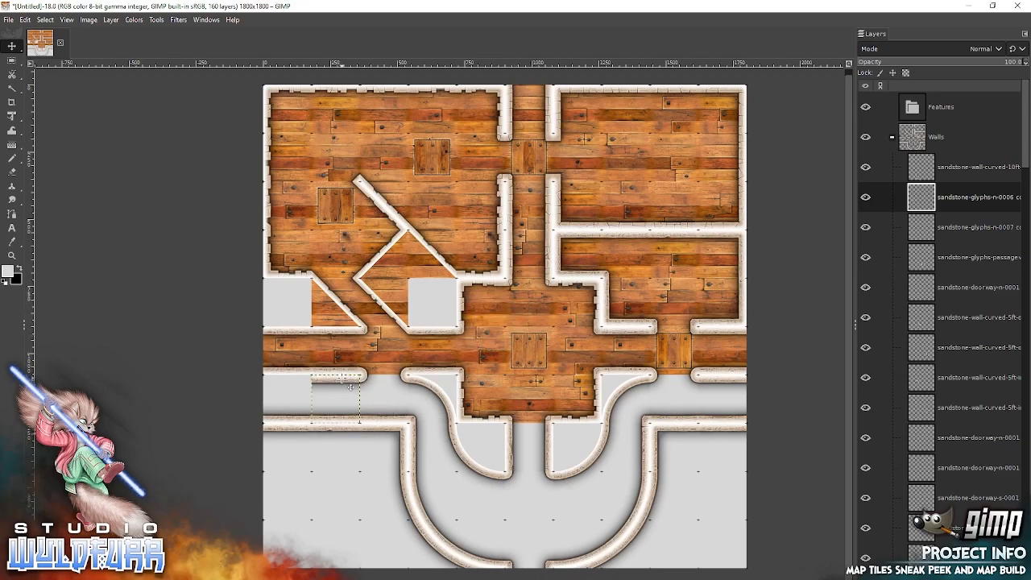
key(alt+Tab)
drag(45, 330, 597, 307)
drag(523, 307, 311, 388)
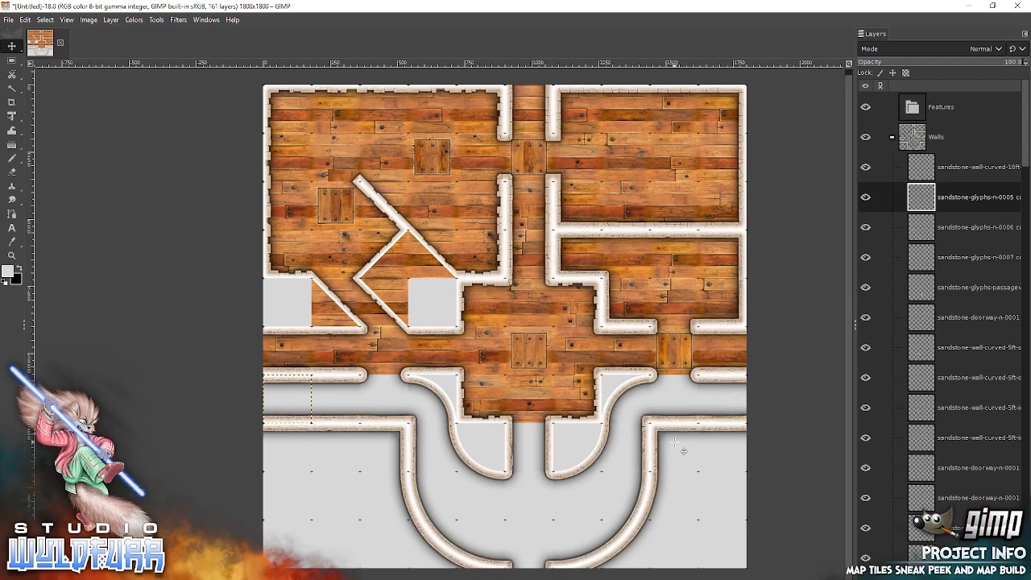
Collapse the Walls group and add the window overlay 10ft-curved-window-0001 to the Features group.
click(892, 135)
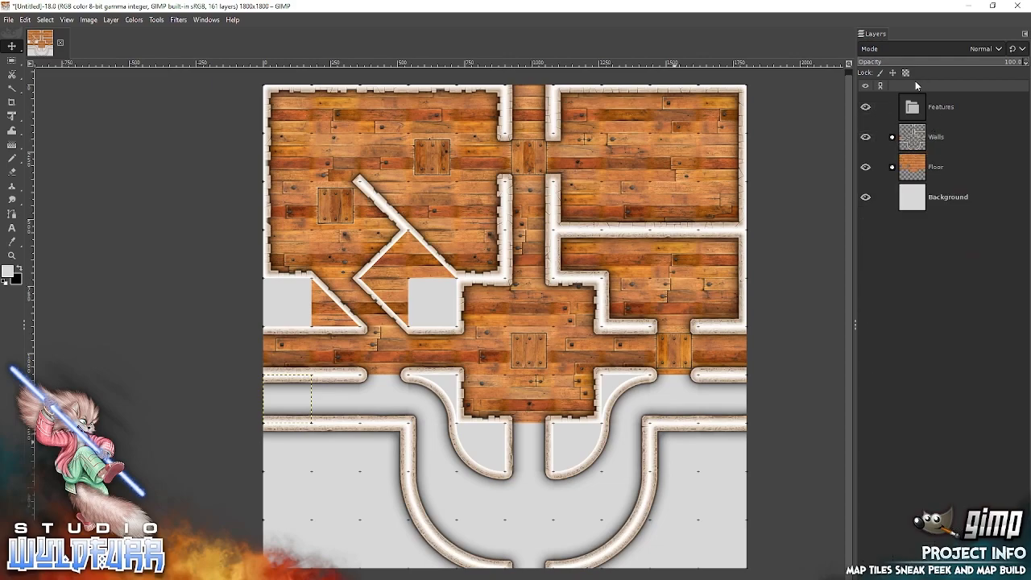
click(905, 111)
key(alt+Tab)
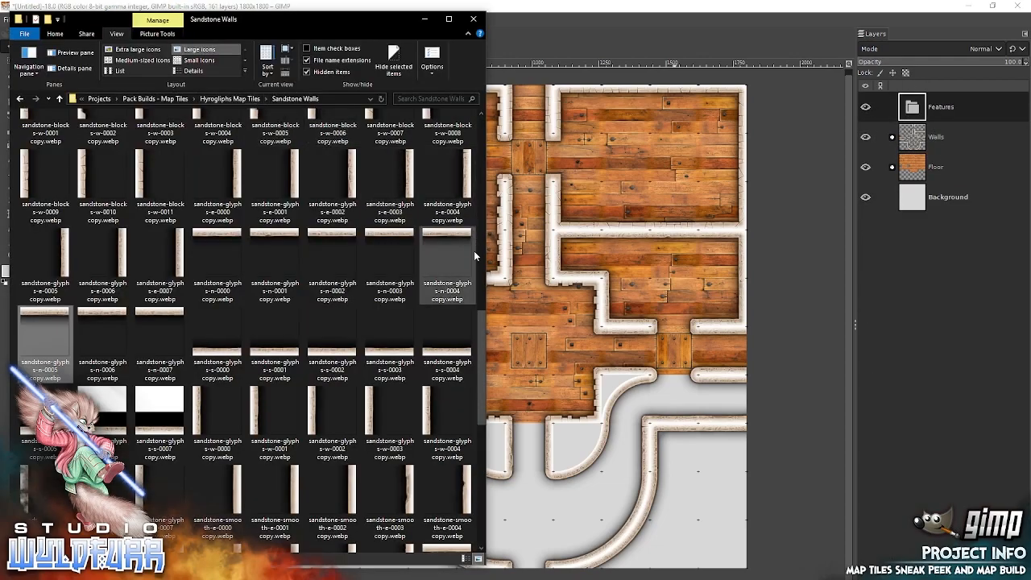
drag(481, 366, 482, 123)
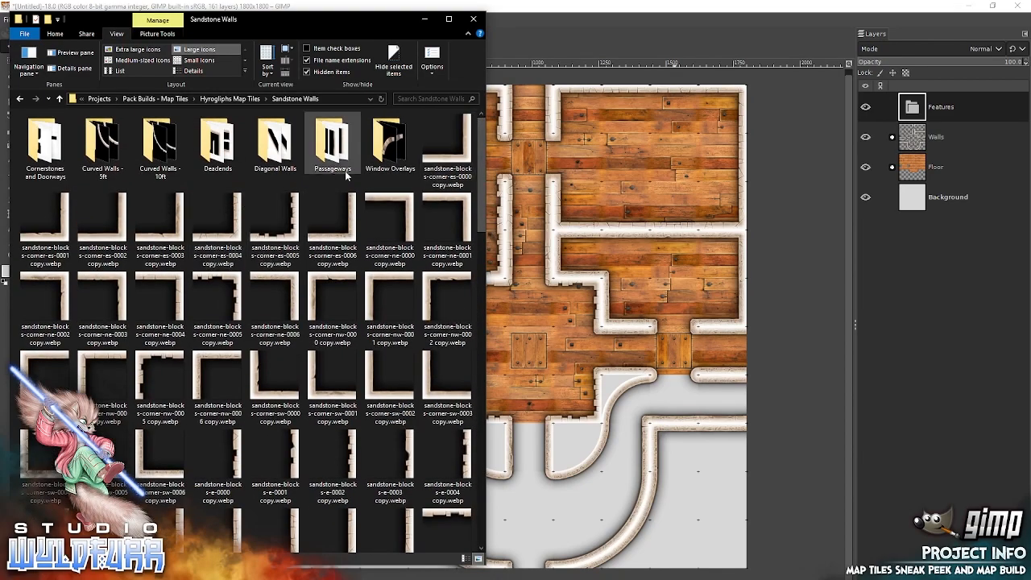
double_click(389, 141)
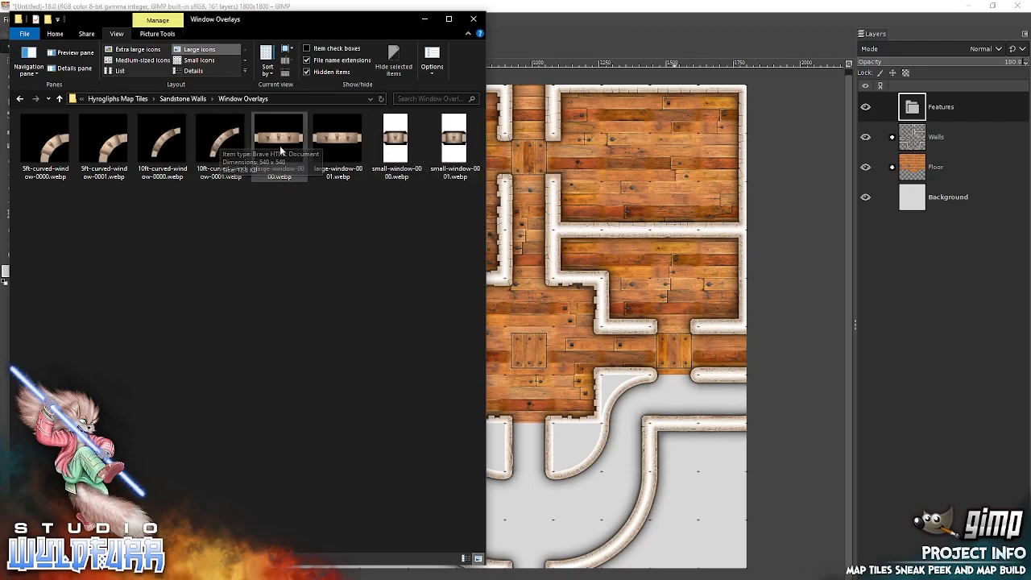
drag(219, 142, 615, 180)
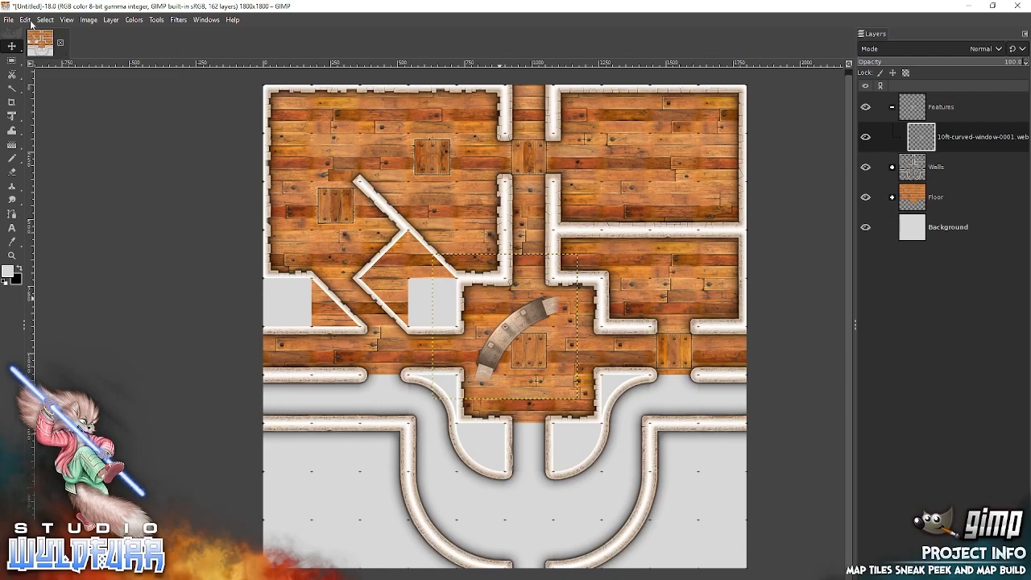
click(26, 21)
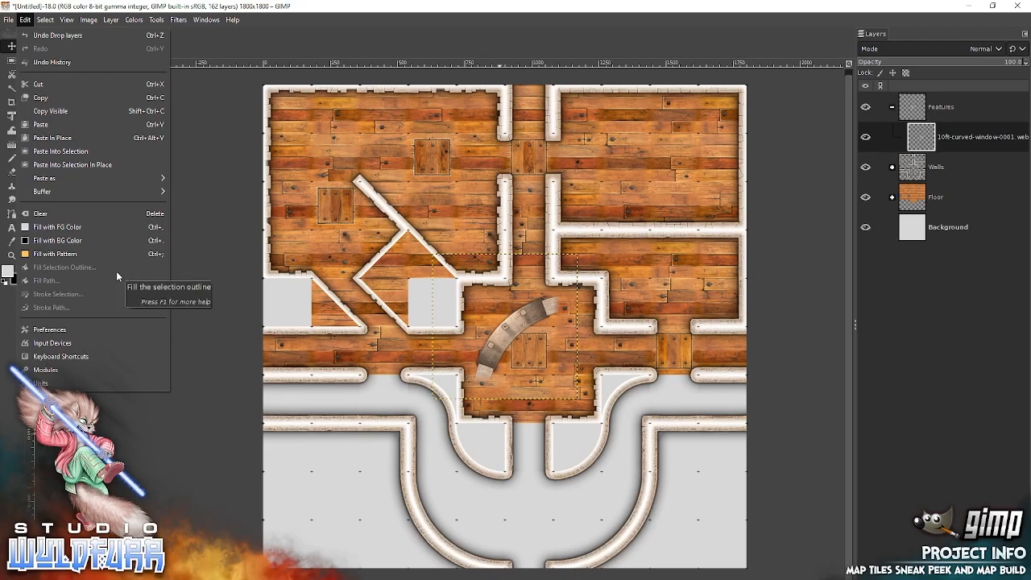
click(383, 10)
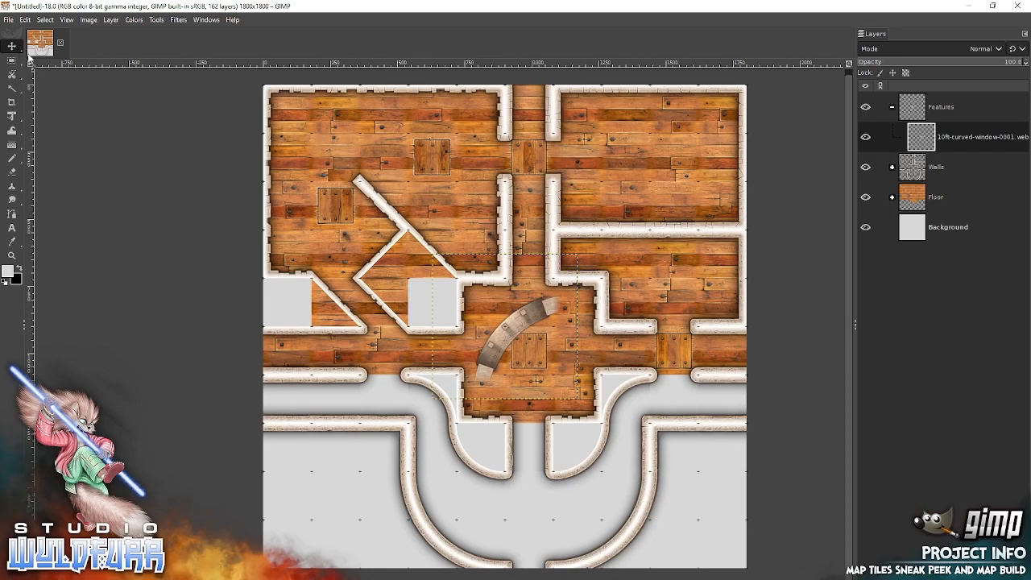
mouse_move(16, 48)
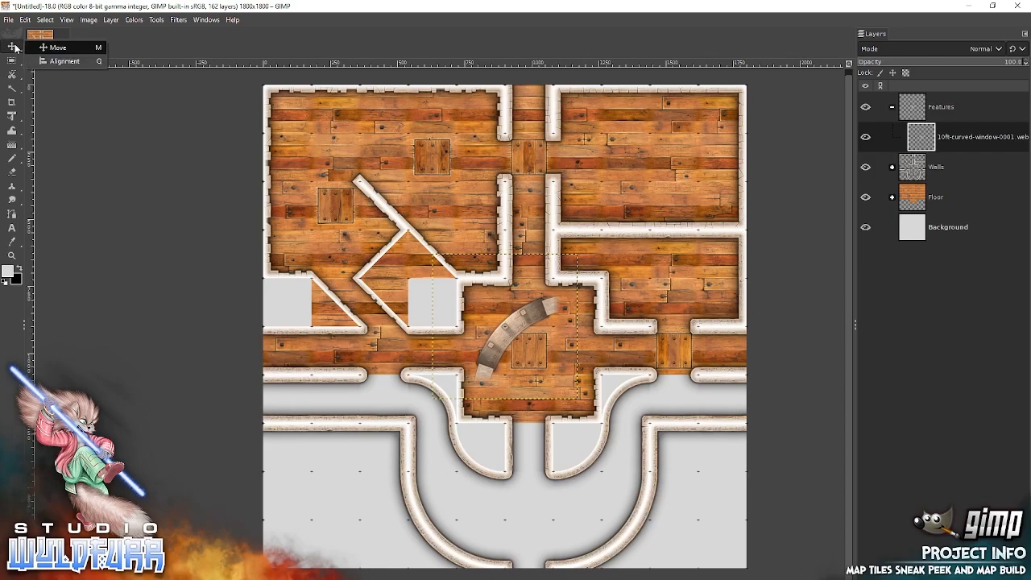
click(51, 63)
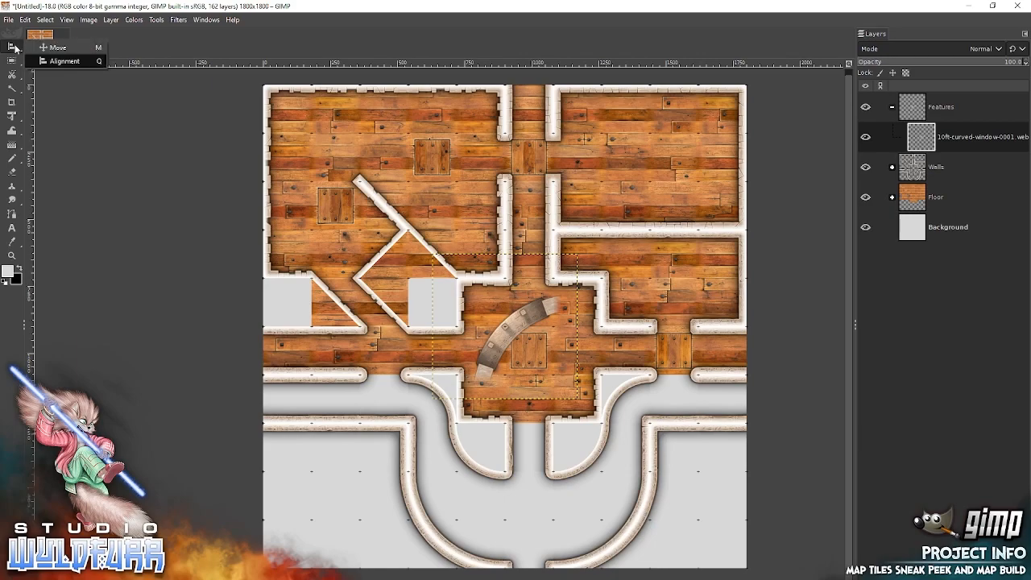
click(54, 50)
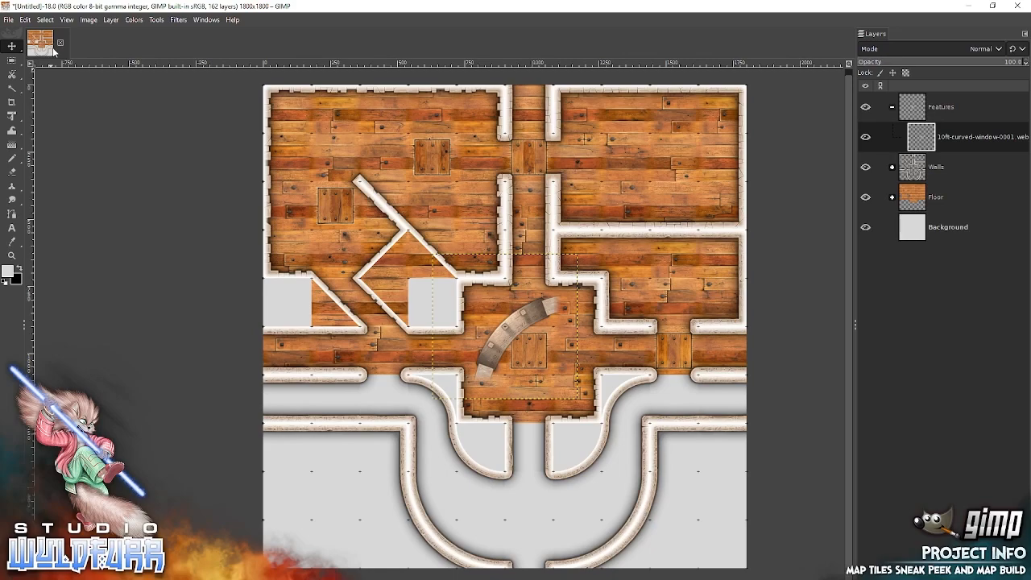
Try rotating the image 90° clockwise to turn the curved window, and undo the rotation.
click(26, 20)
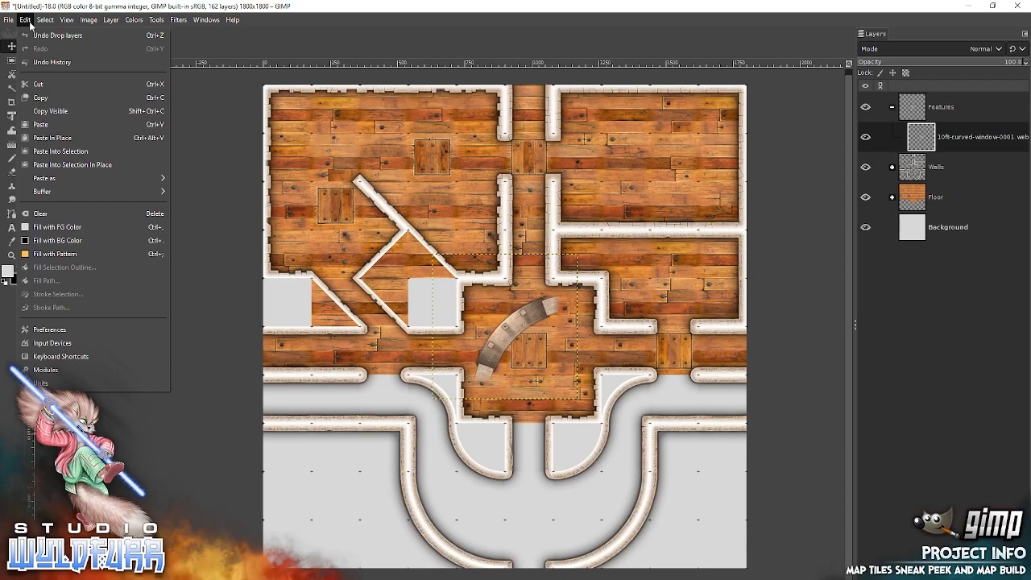
mouse_move(88, 19)
mouse_move(193, 105)
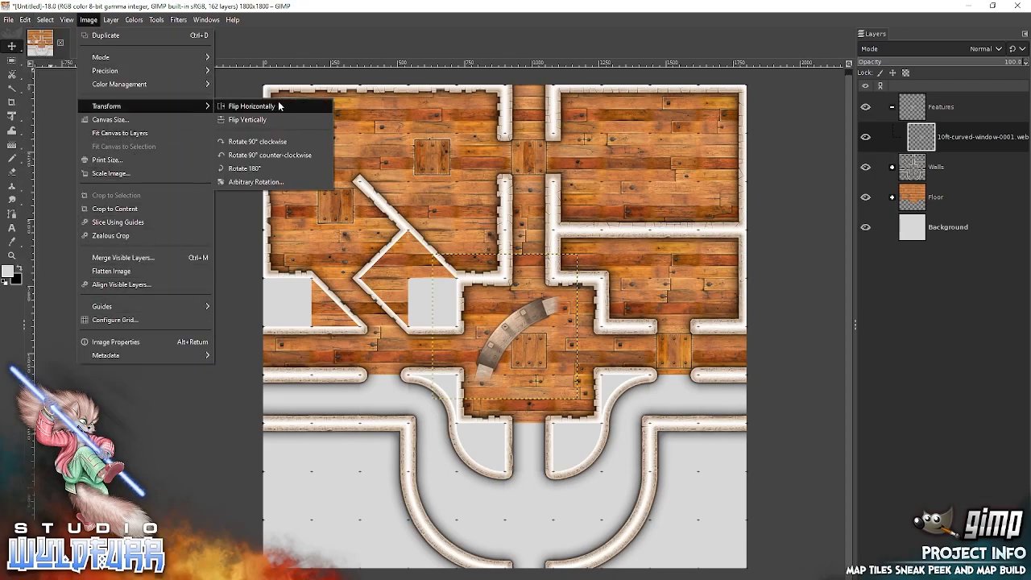
click(261, 144)
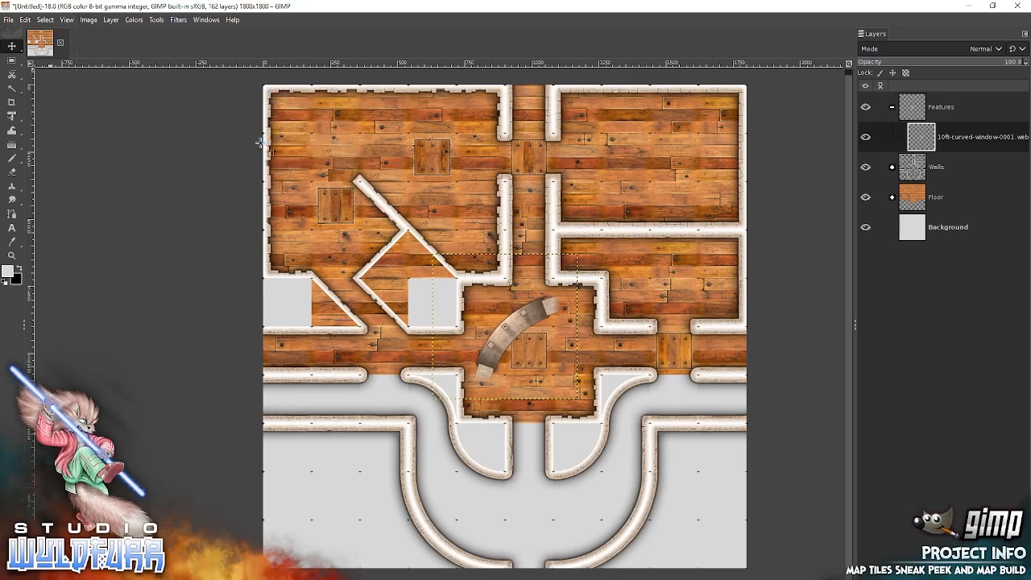
click(26, 20)
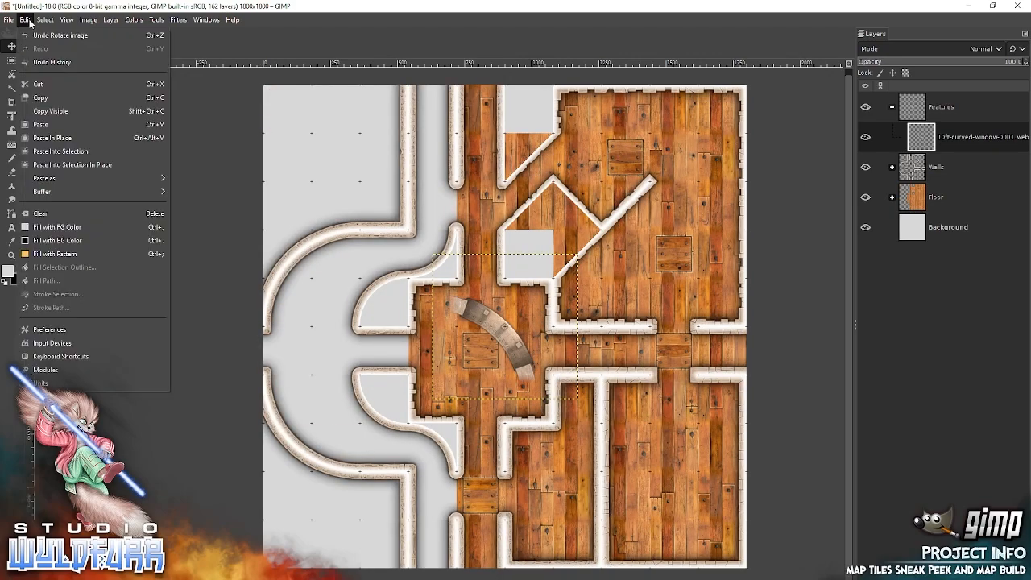
click(34, 35)
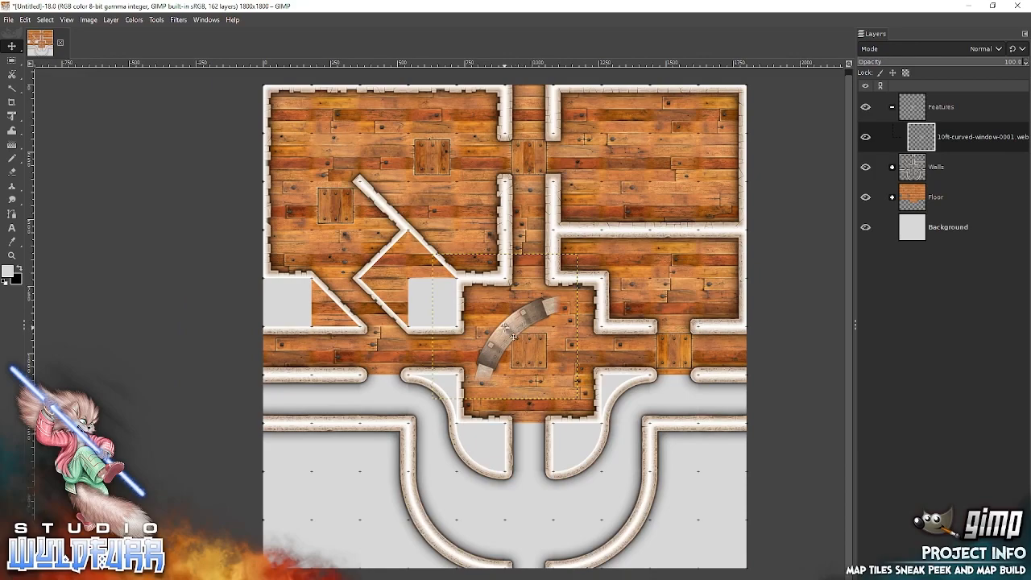
Find a command that rotates only the 10ft-curved-window-0001 layer.
click(25, 19)
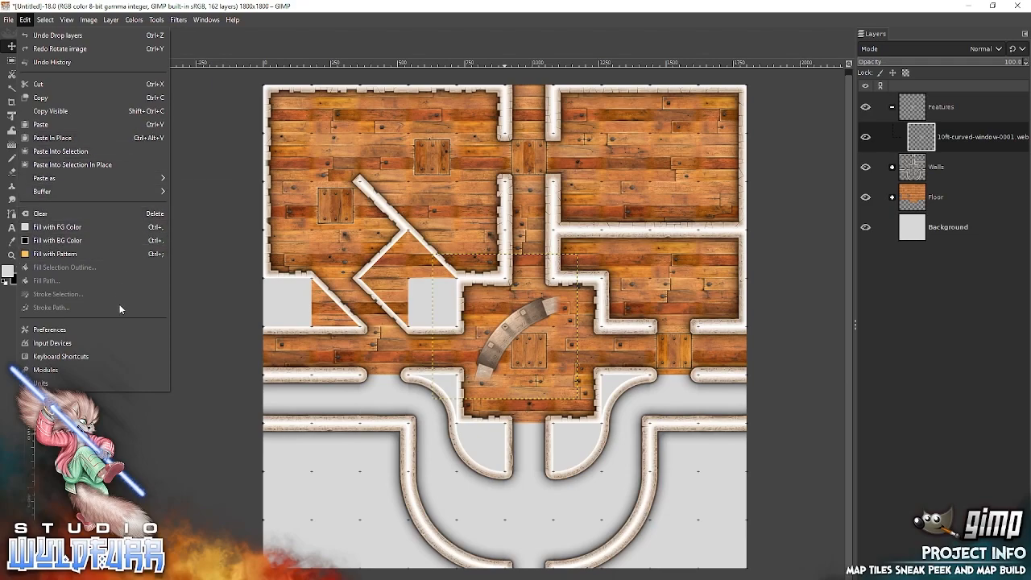
mouse_move(50, 22)
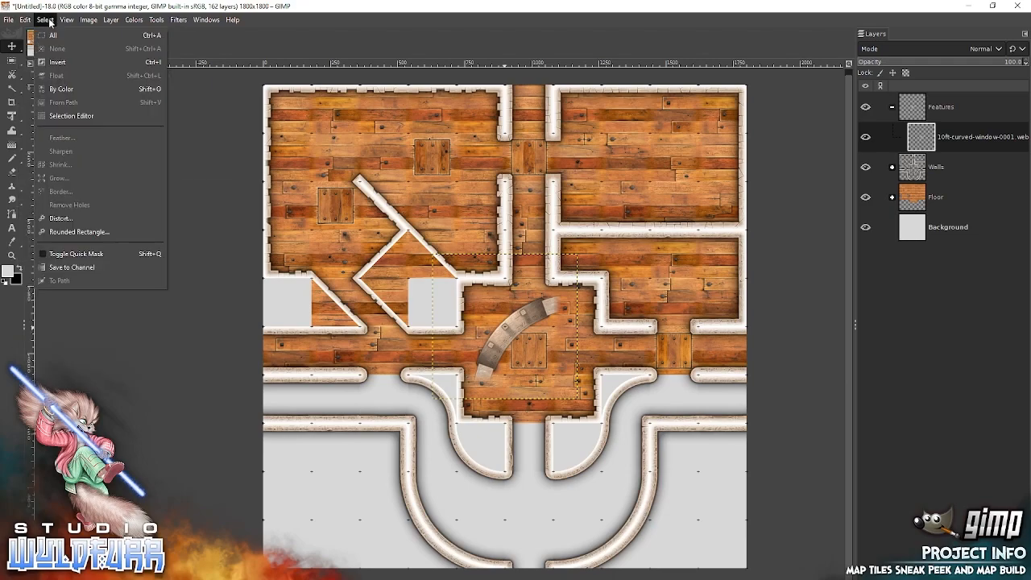
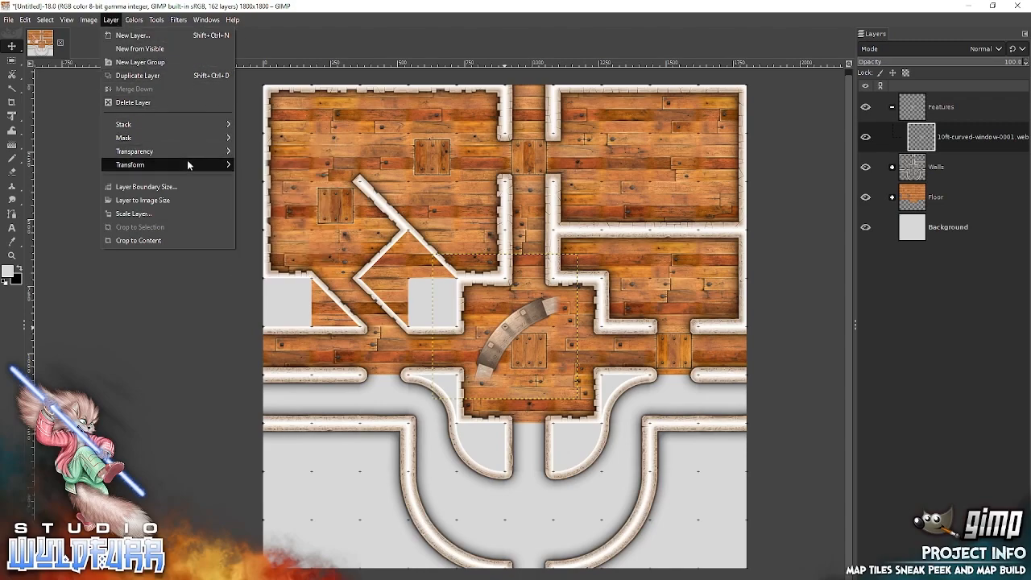
Rotate the 10ft-curved-window-0001 layer 90° counter-clockwise and place it over the southwest curved wall.
mouse_move(190, 166)
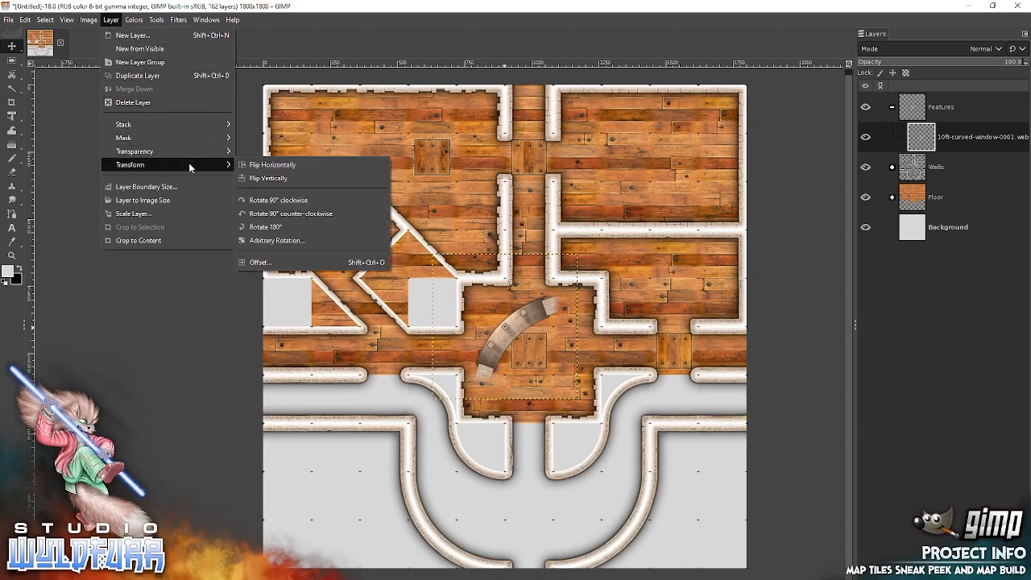
click(332, 214)
drag(531, 342, 456, 547)
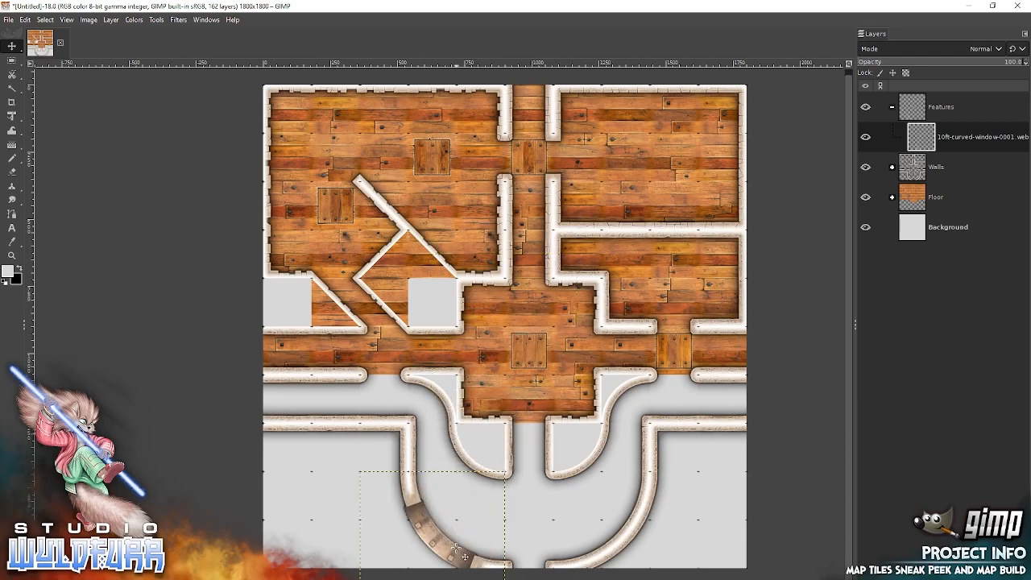
Duplicate the curved window layer, rotate the copy 90° counter-clockwise, and place it over the southeast curved wall.
right_click(921, 137)
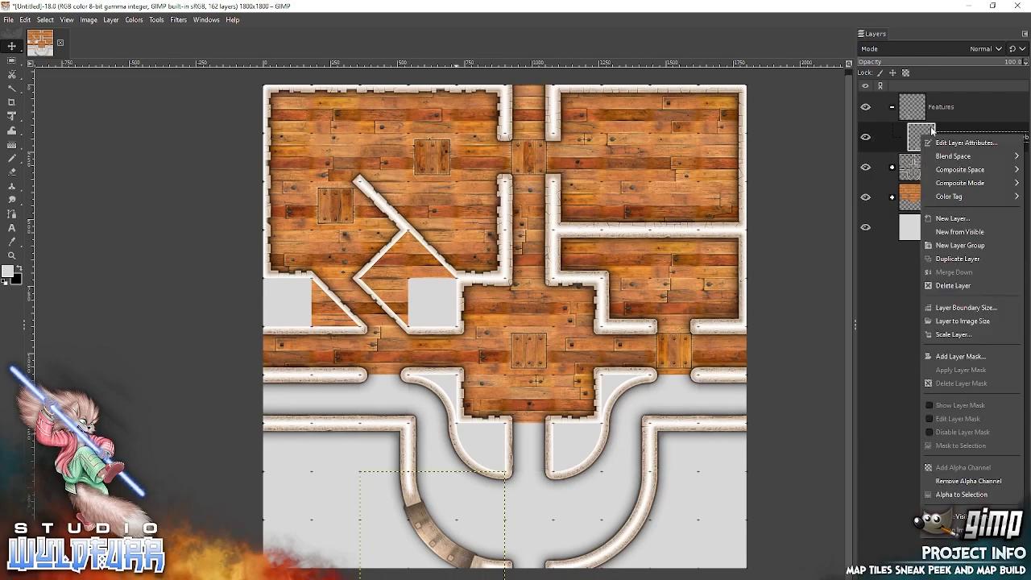
click(974, 259)
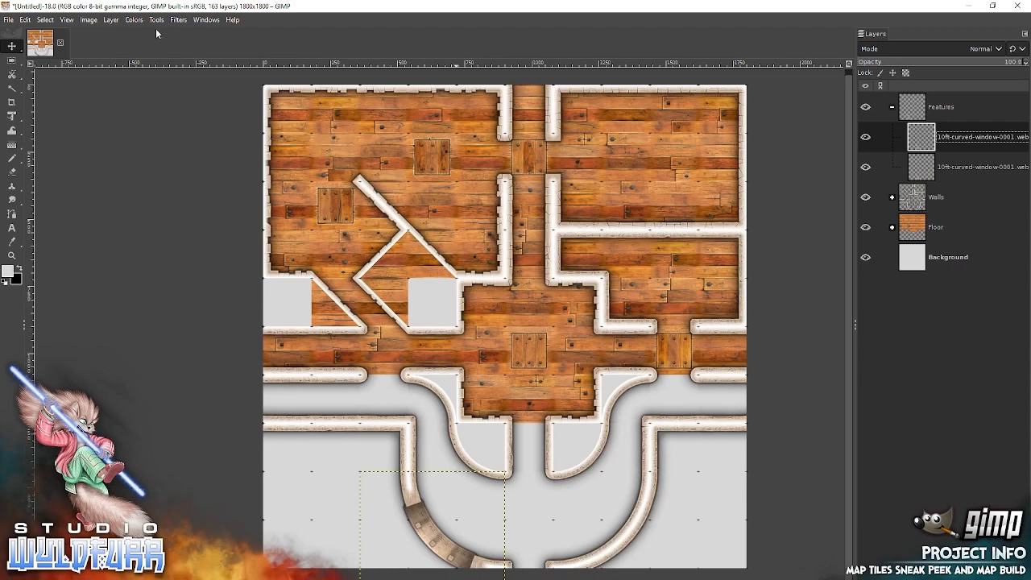
click(113, 19)
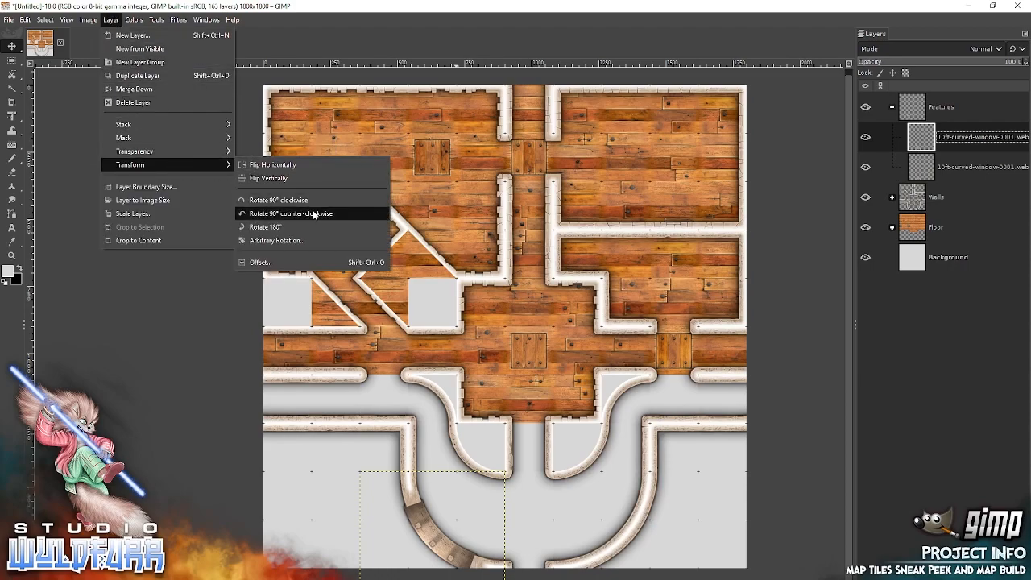
click(313, 213)
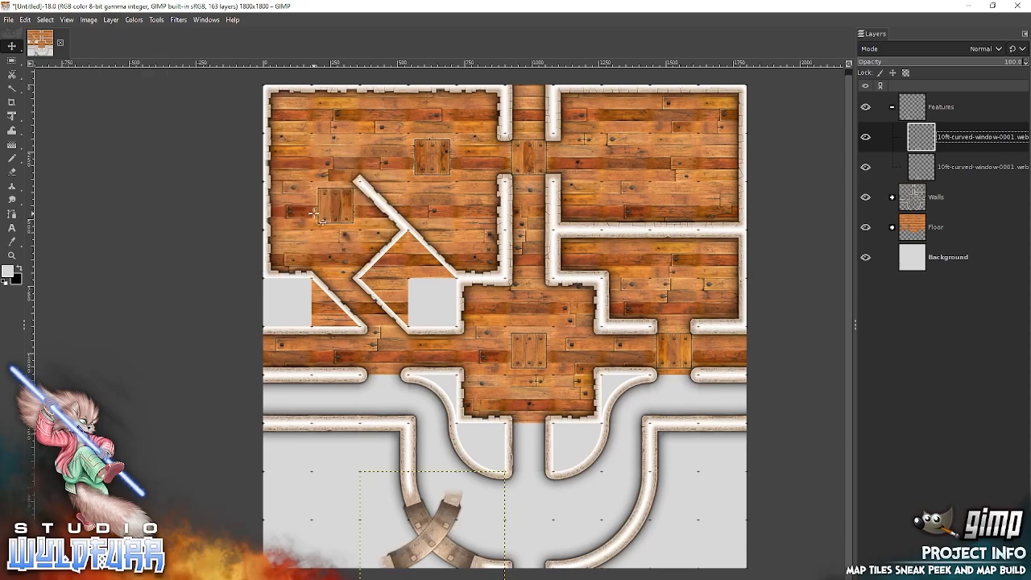
drag(440, 520, 633, 510)
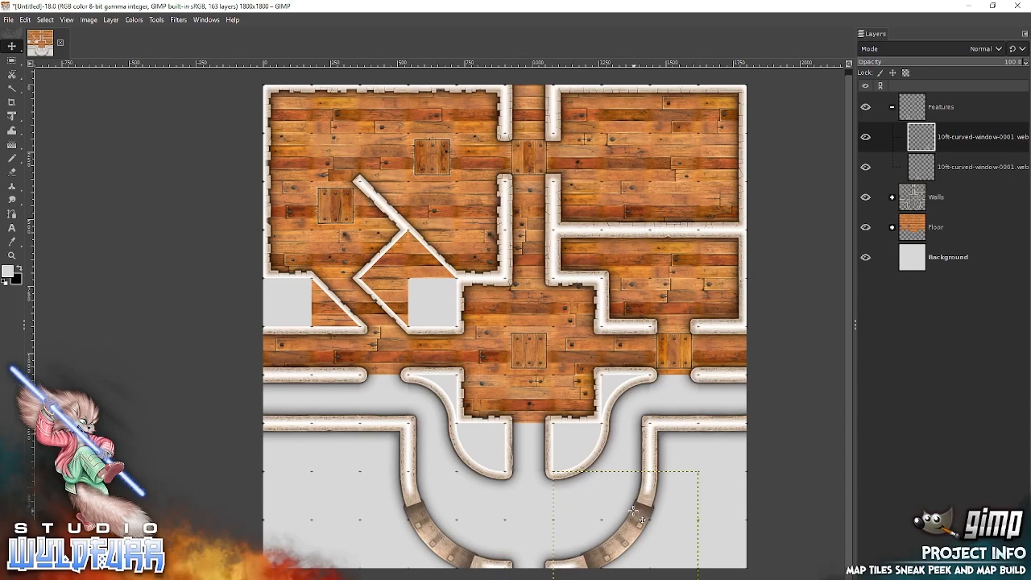
Make the top layer of the Floor group active with the Features group collapsed, and open the Wooden Floor tile folder.
click(892, 106)
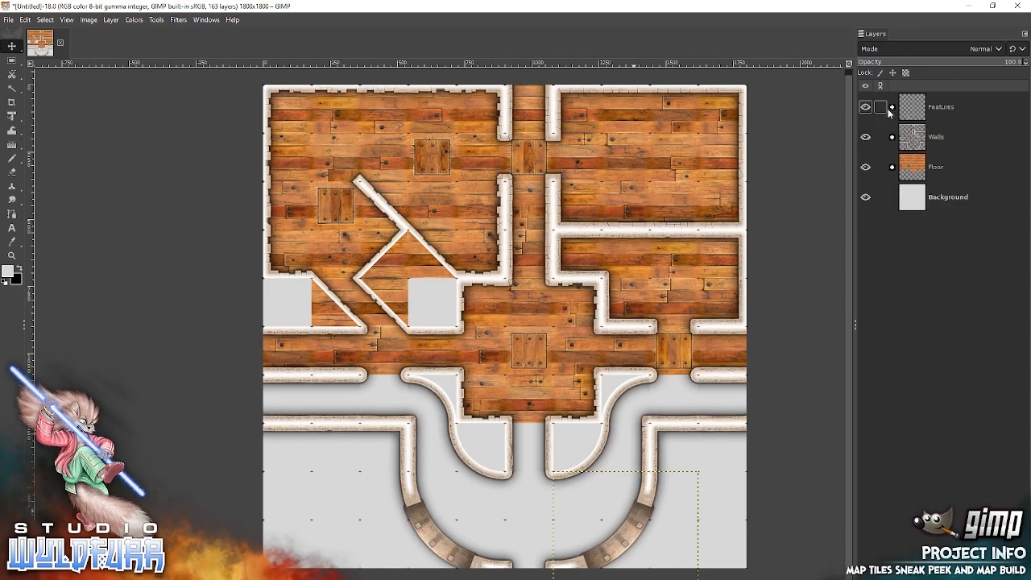
click(891, 167)
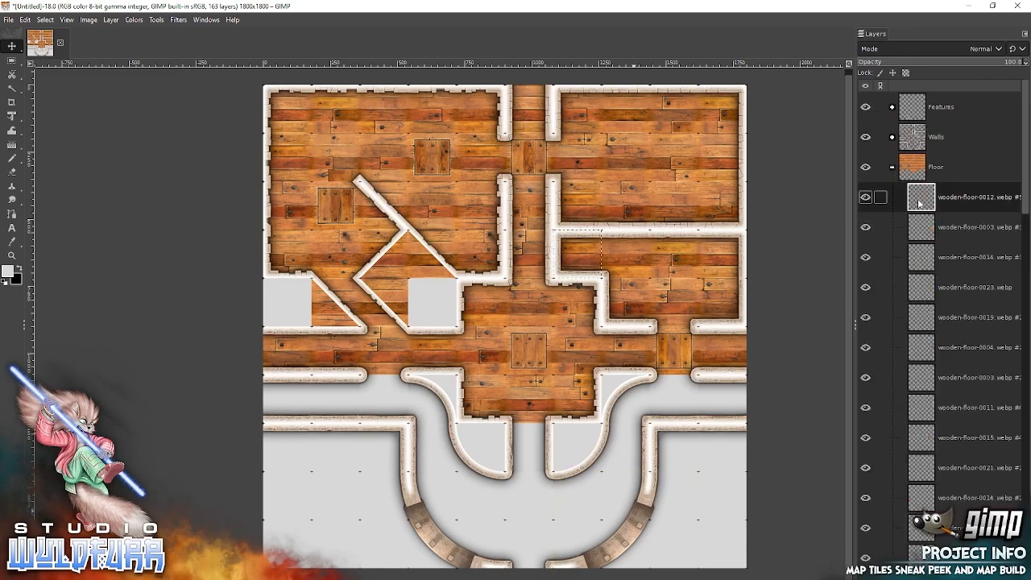
key(alt+Tab)
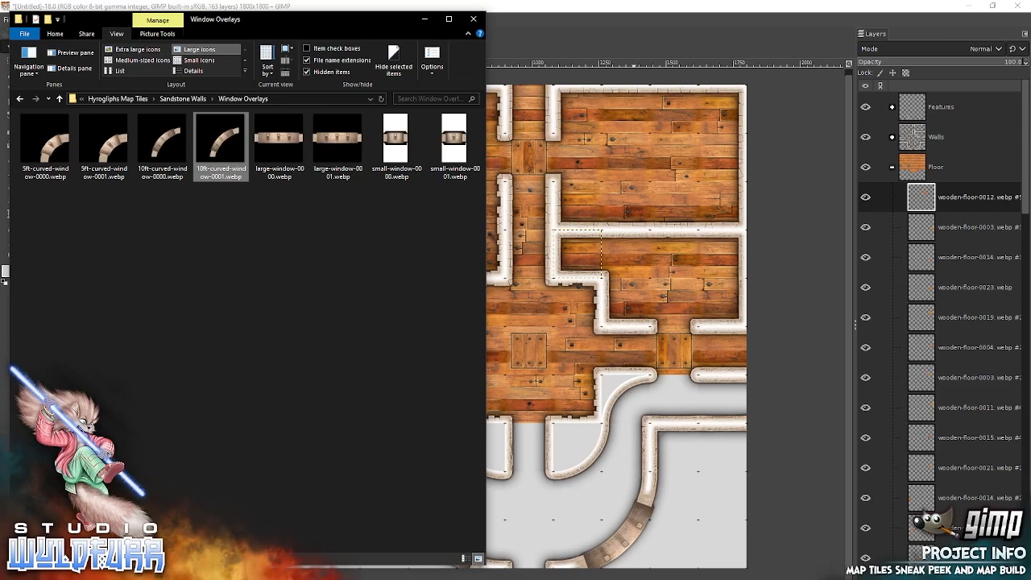
click(143, 99)
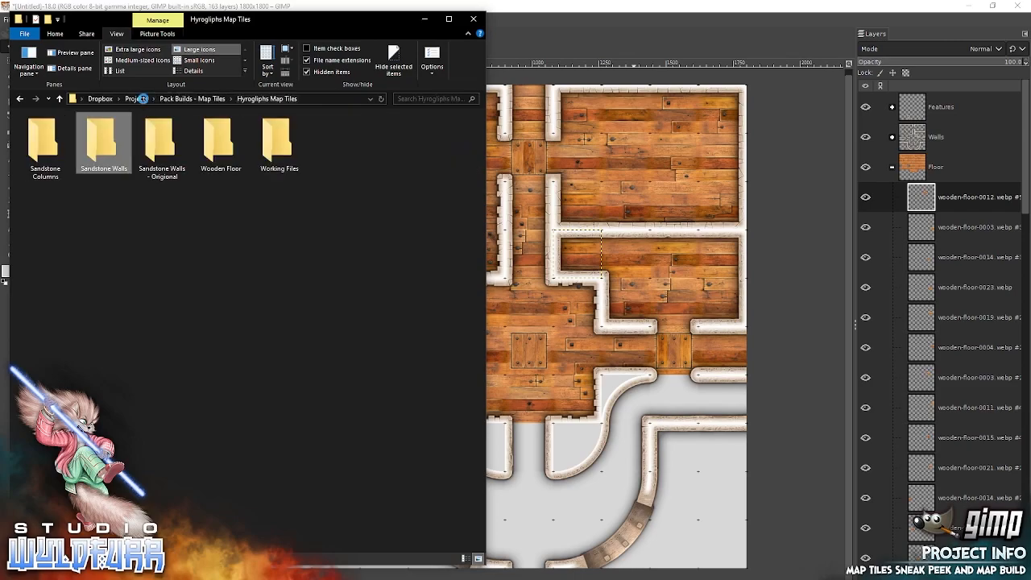
double_click(216, 146)
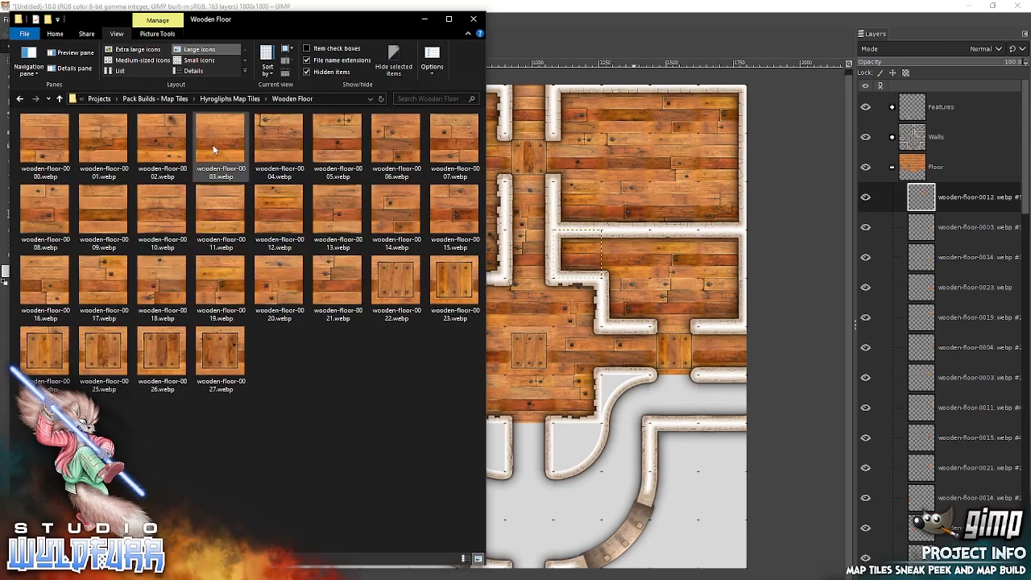
Add wooden-floor-0027 in the opening at the map's south edge, with wooden-floor-0026 diagonally northeast and wooden-floor-0025 diagonally northwest of it.
click(212, 348)
drag(220, 354, 637, 353)
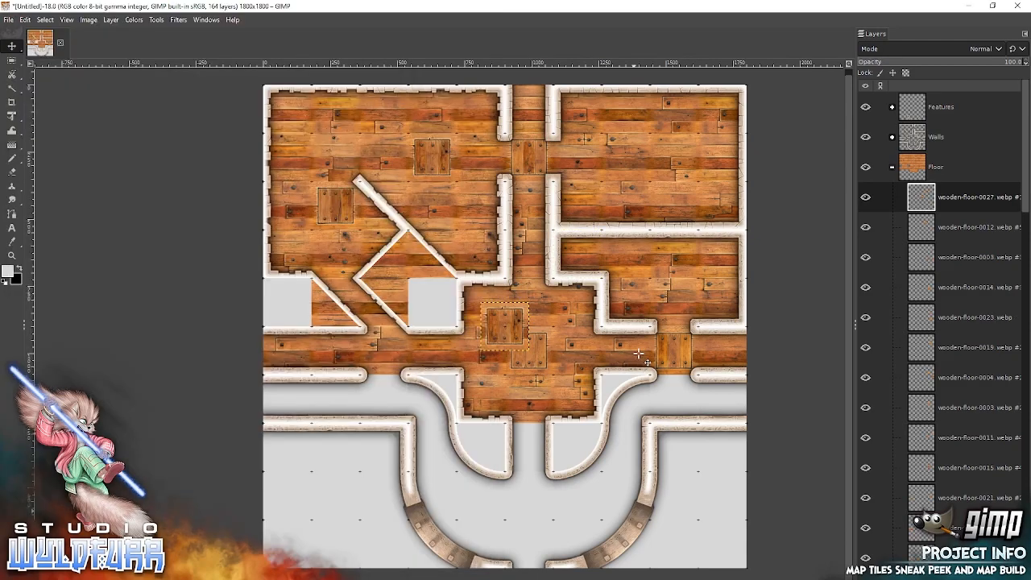
drag(510, 323, 531, 530)
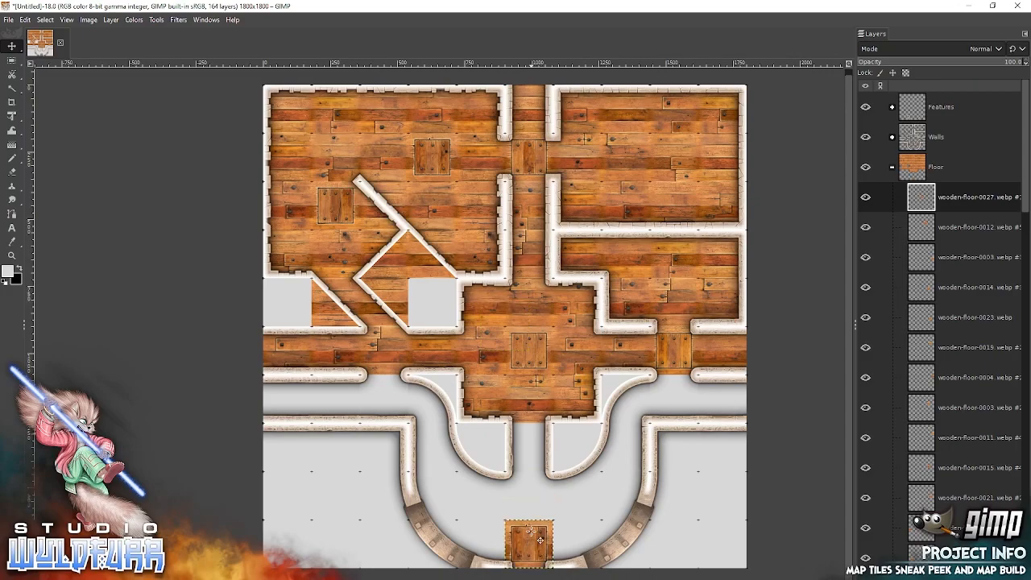
key(alt+Tab)
drag(165, 355, 637, 322)
drag(506, 322, 575, 488)
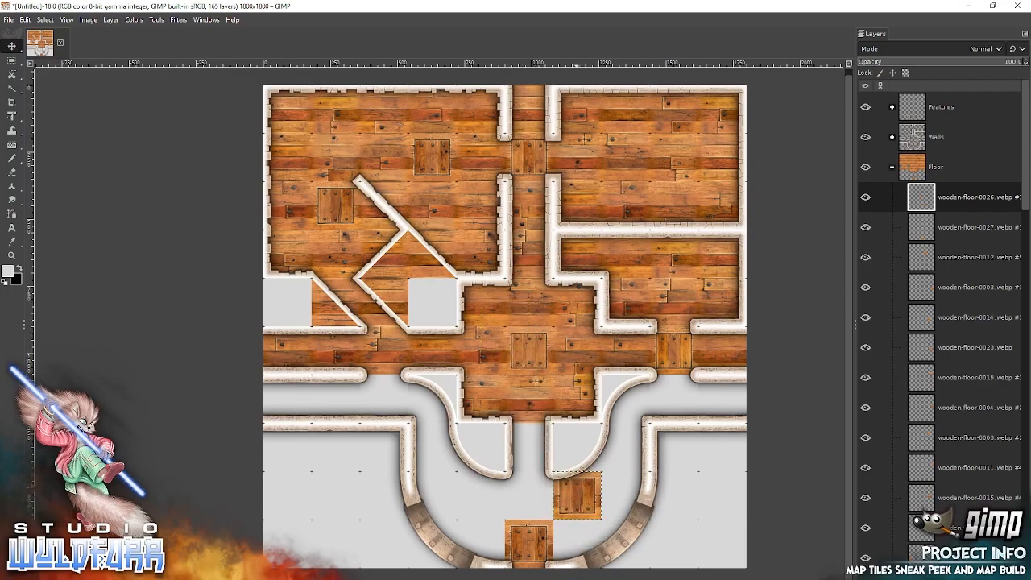
key(alt+Tab)
drag(103, 354, 637, 310)
drag(507, 322, 480, 494)
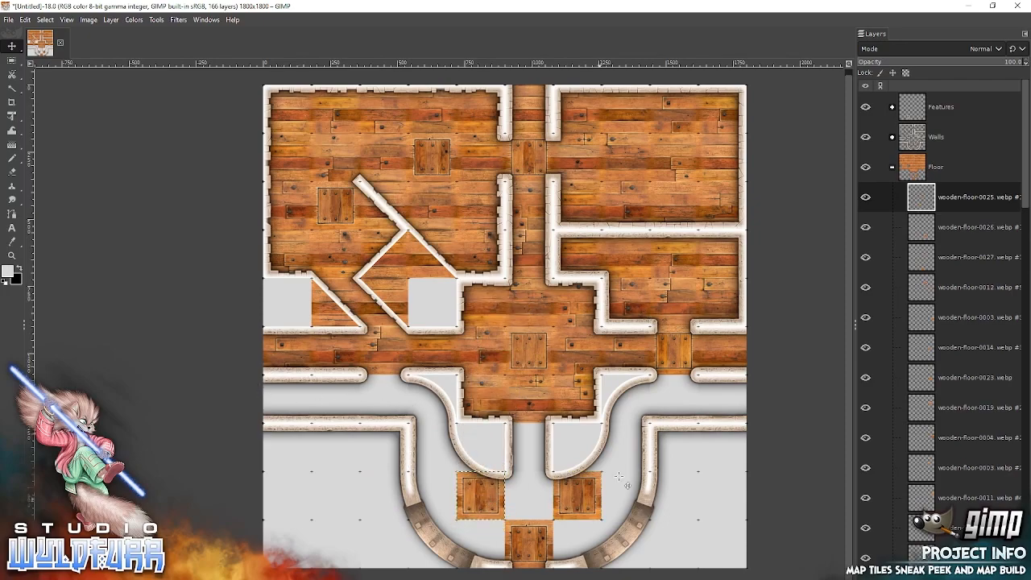
Add wooden-floor-0024 in the east gap and wooden-floor-0023 in the west gap just south of the main corridor.
key(alt+Tab)
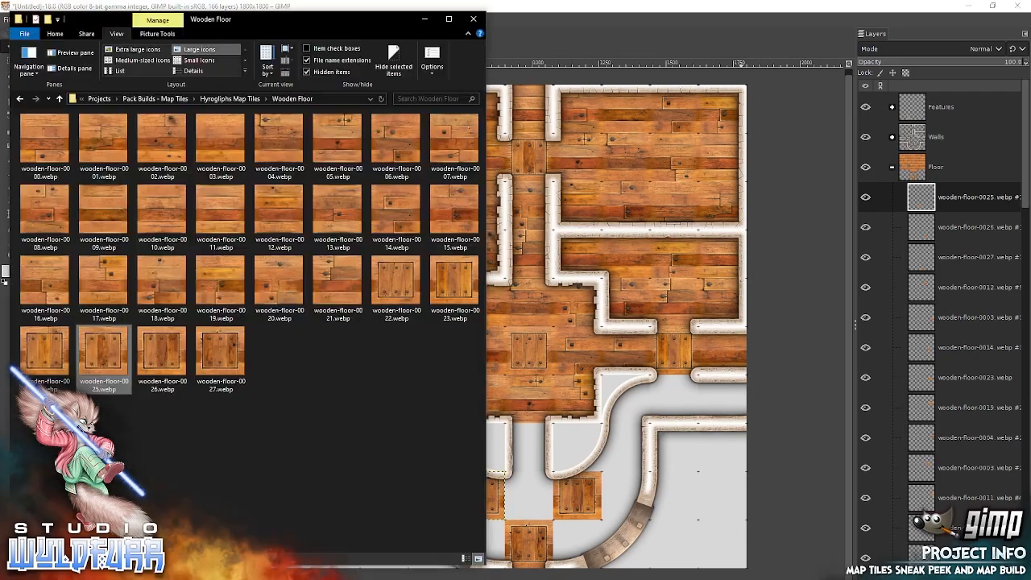
drag(59, 359, 674, 396)
key(alt+Tab)
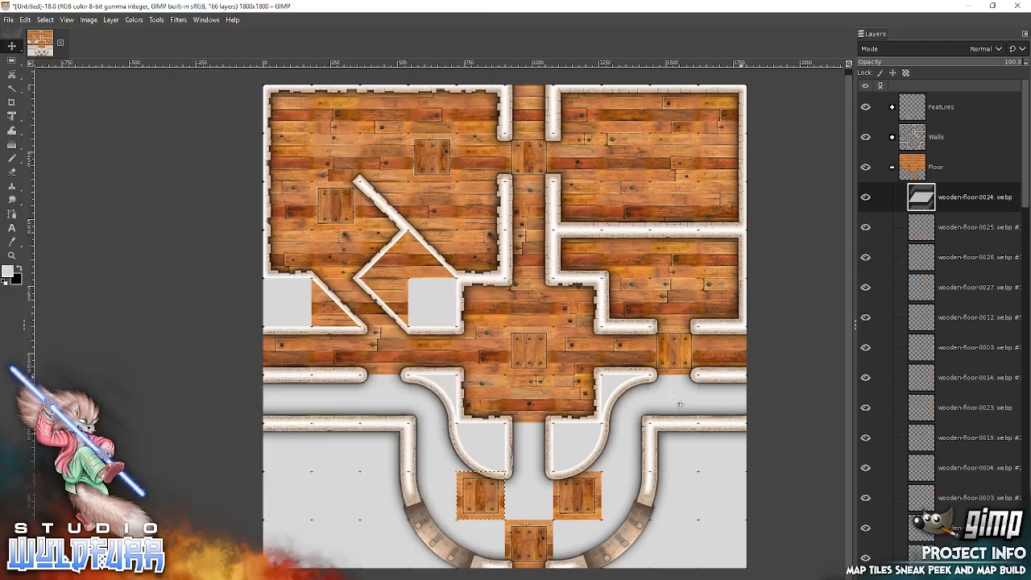
drag(508, 314, 675, 389)
key(alt+Tab)
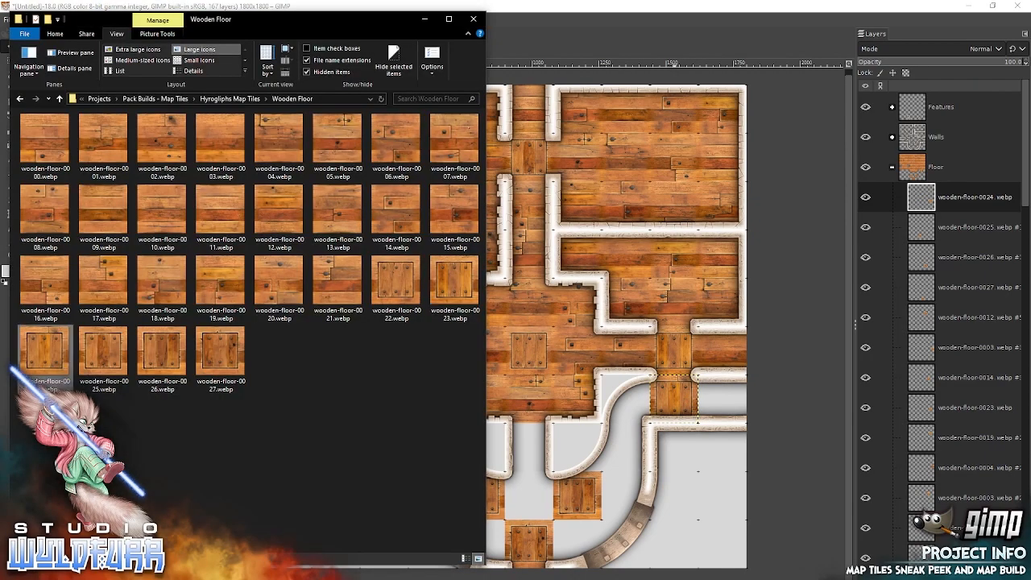
drag(455, 287, 717, 344)
key(alt+Tab)
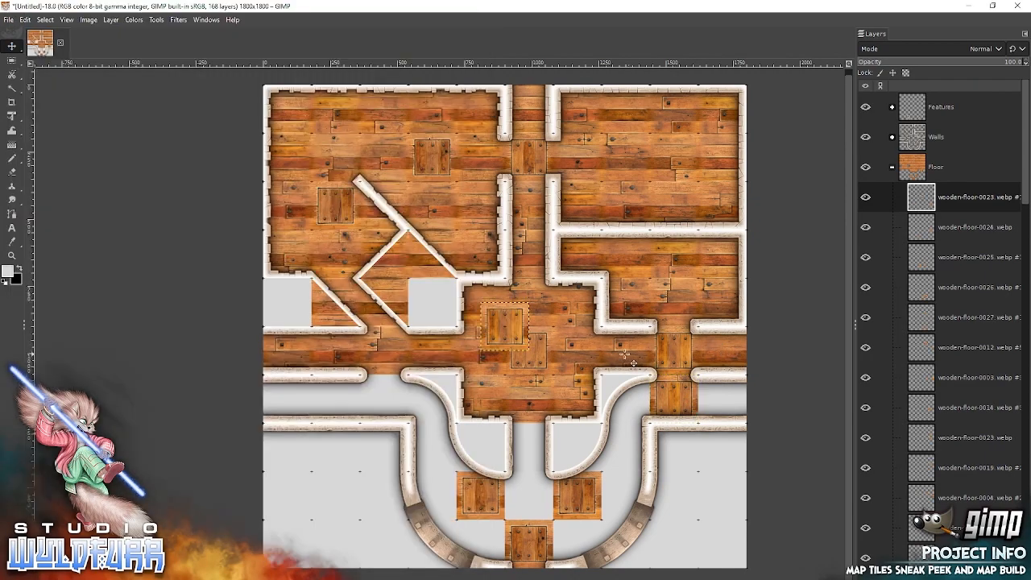
drag(516, 332, 391, 402)
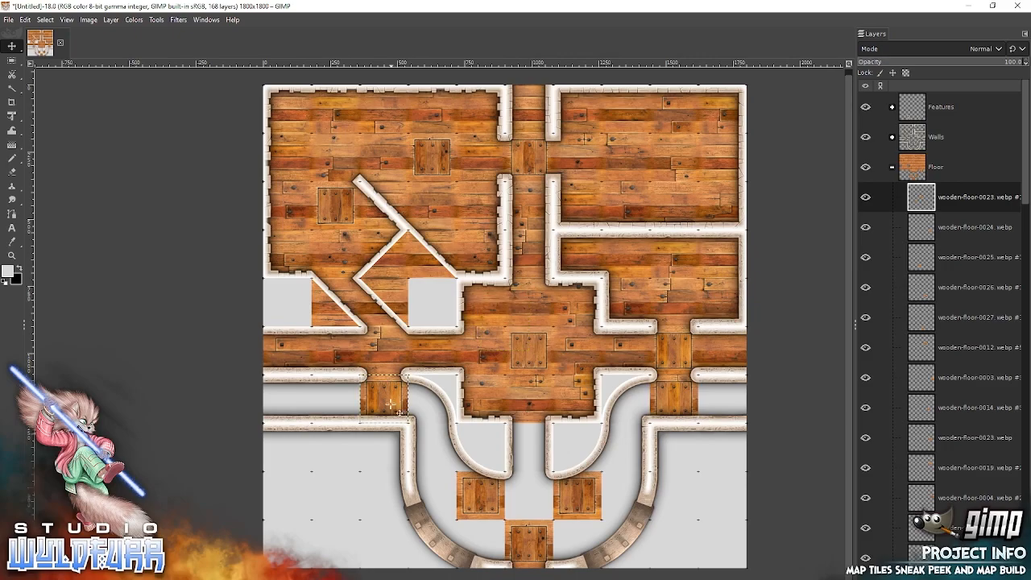
Add wooden-floor-0012 east of the wooden-floor-0024 tile at the map edge and wooden-floor-0011 west of it under the curved wall.
key(alt+Tab)
click(278, 210)
drag(277, 207, 592, 251)
key(alt+Tab)
drag(510, 319, 729, 393)
drag(728, 390, 730, 390)
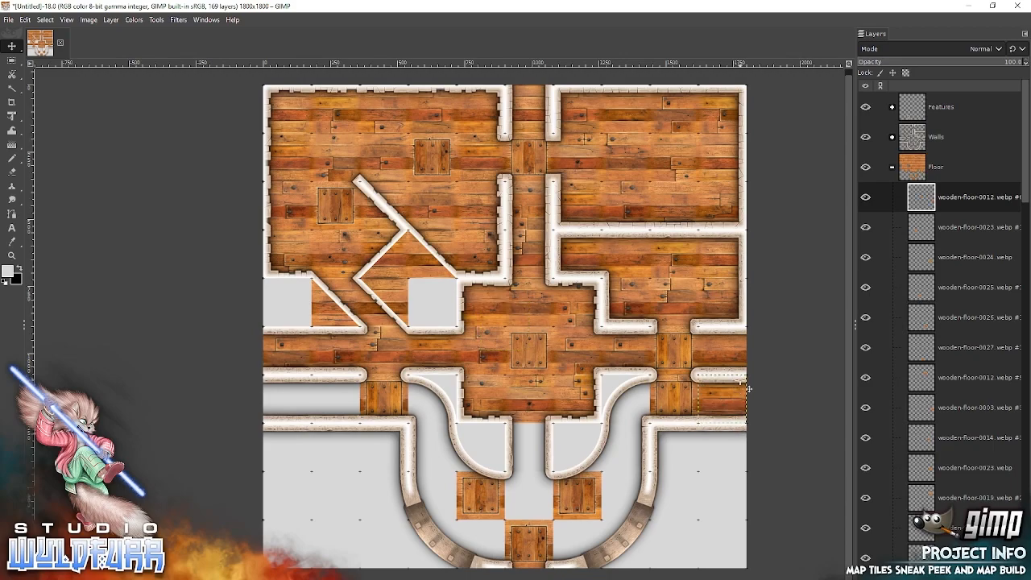
key(alt+Tab)
drag(227, 214, 658, 316)
drag(507, 330, 631, 391)
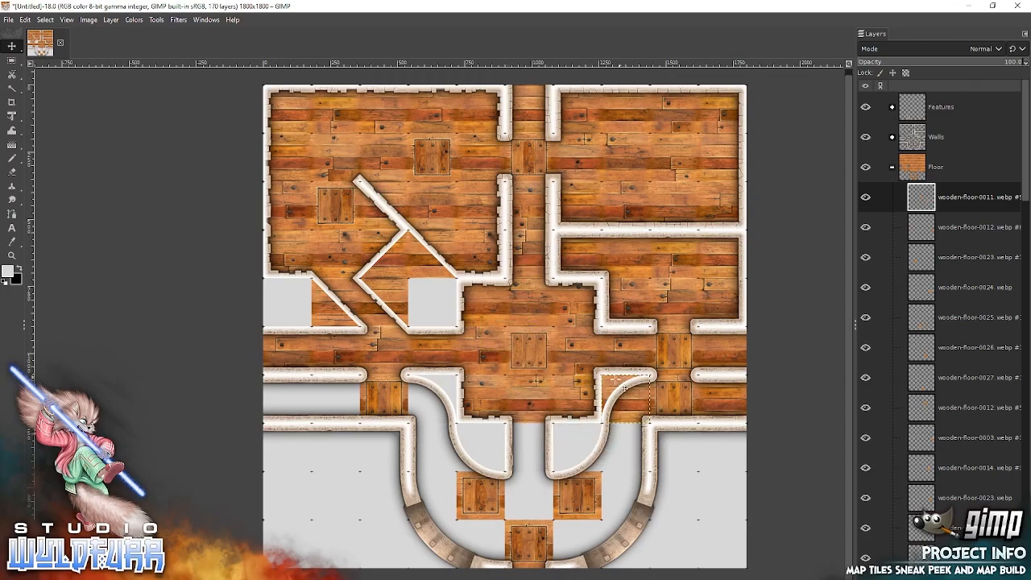
Fill the lower west corridor with wooden-floor-0010 at the map's west edge and wooden-floor-0009 beside it.
key(alt+Tab)
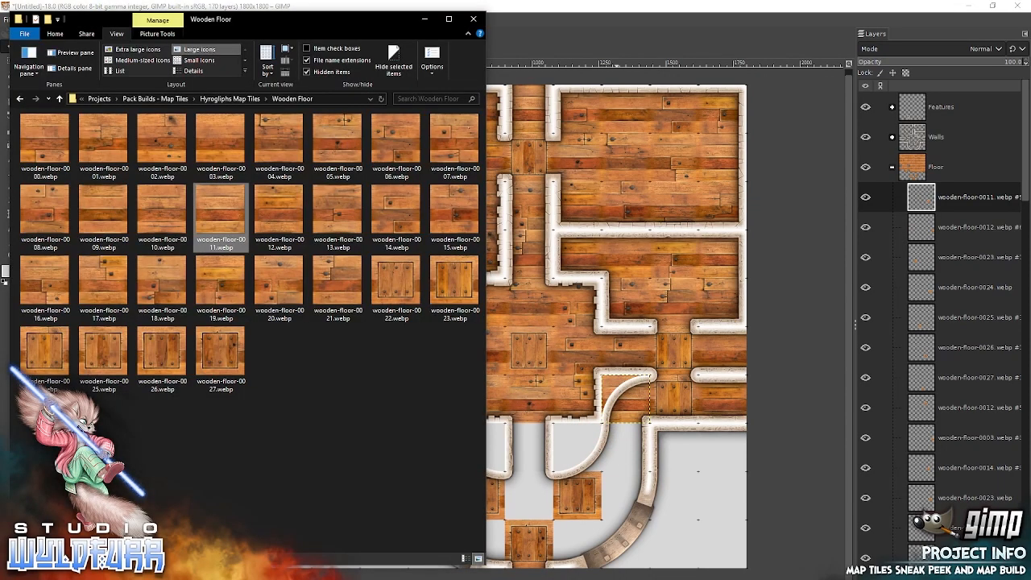
drag(636, 301, 636, 300)
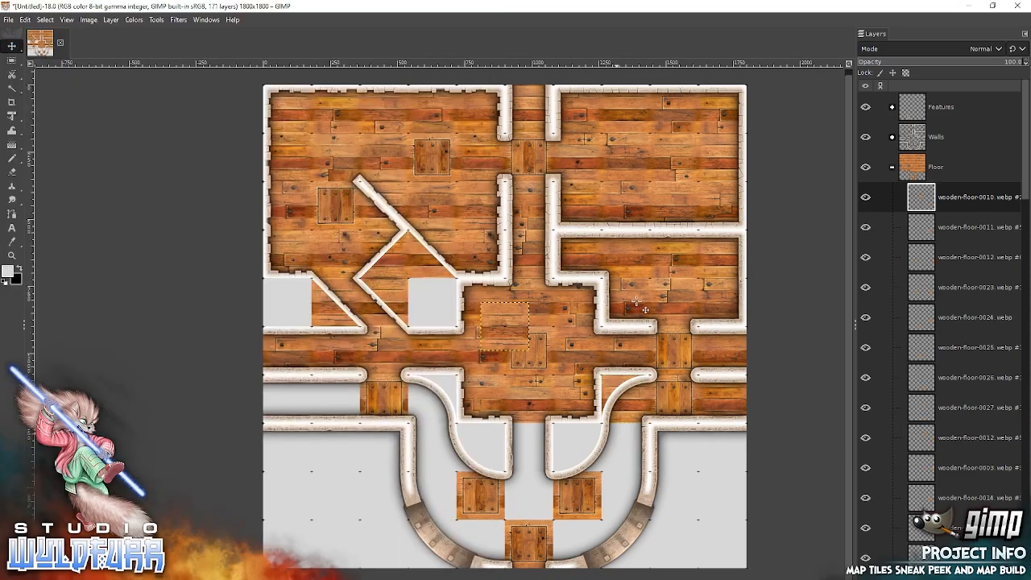
drag(509, 322, 292, 389)
key(alt+Tab)
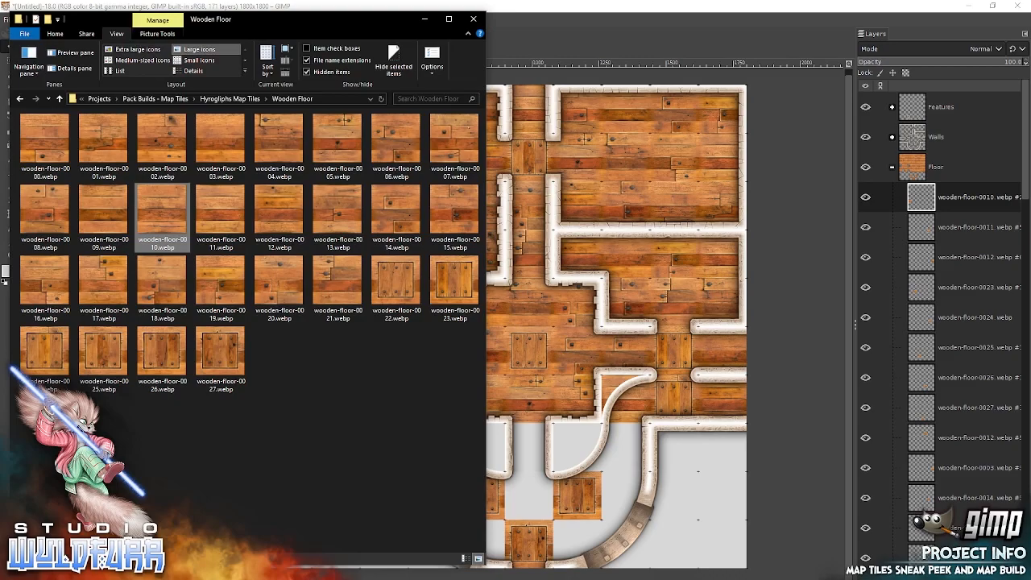
click(105, 210)
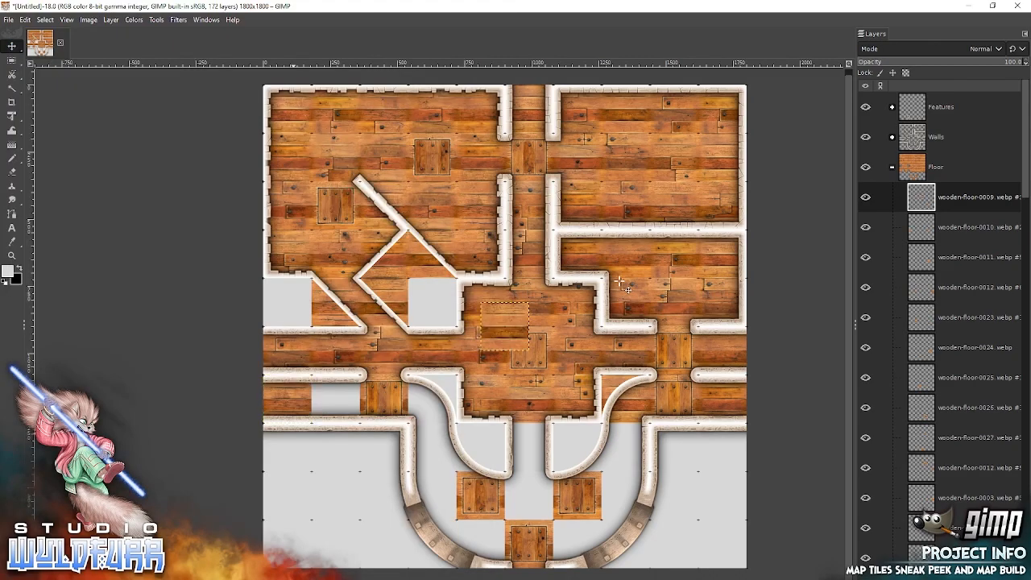
drag(518, 318, 350, 388)
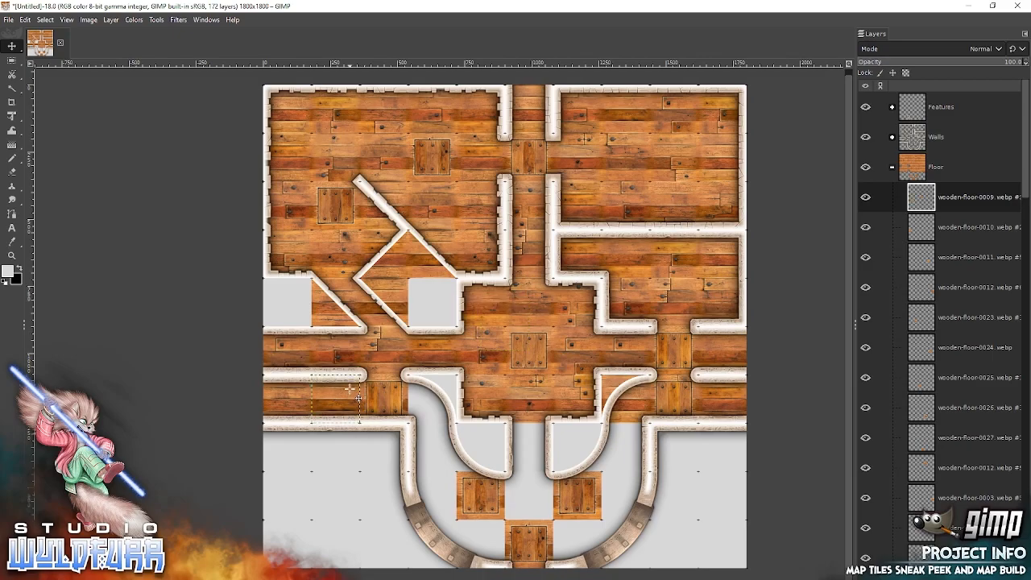
Add wooden-floor-0008 between the two framed tiles in the south room and wooden-floor-0019 in the narrow passage north of it.
key(alt+Tab)
click(47, 216)
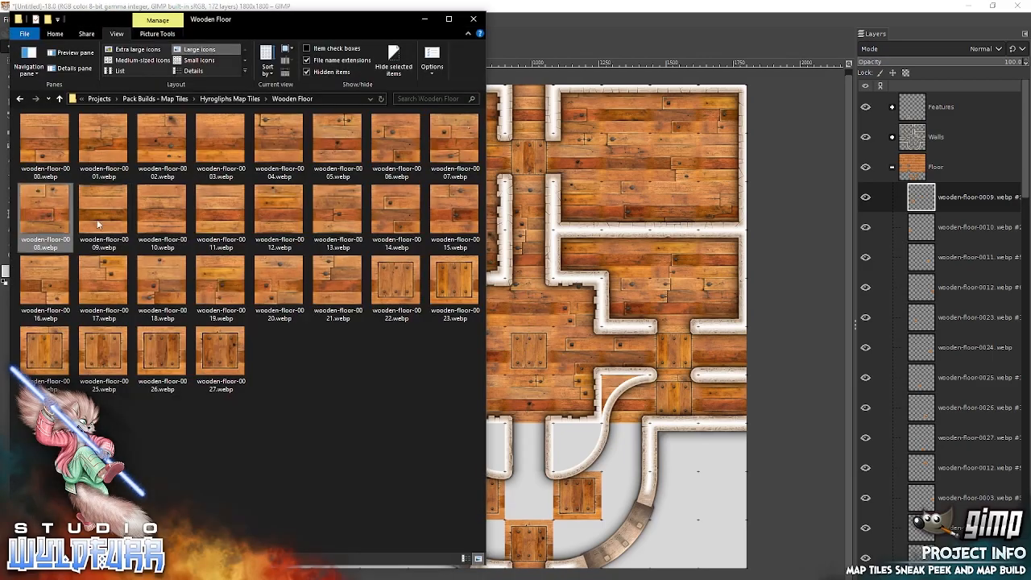
drag(612, 278, 602, 267)
drag(511, 329, 533, 483)
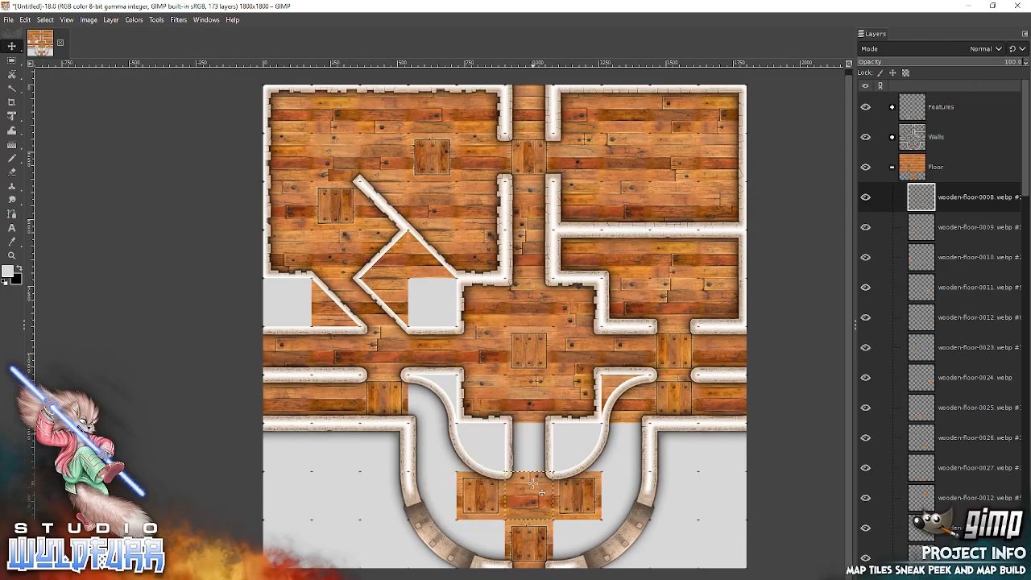
key(alt+Tab)
drag(233, 288, 257, 295)
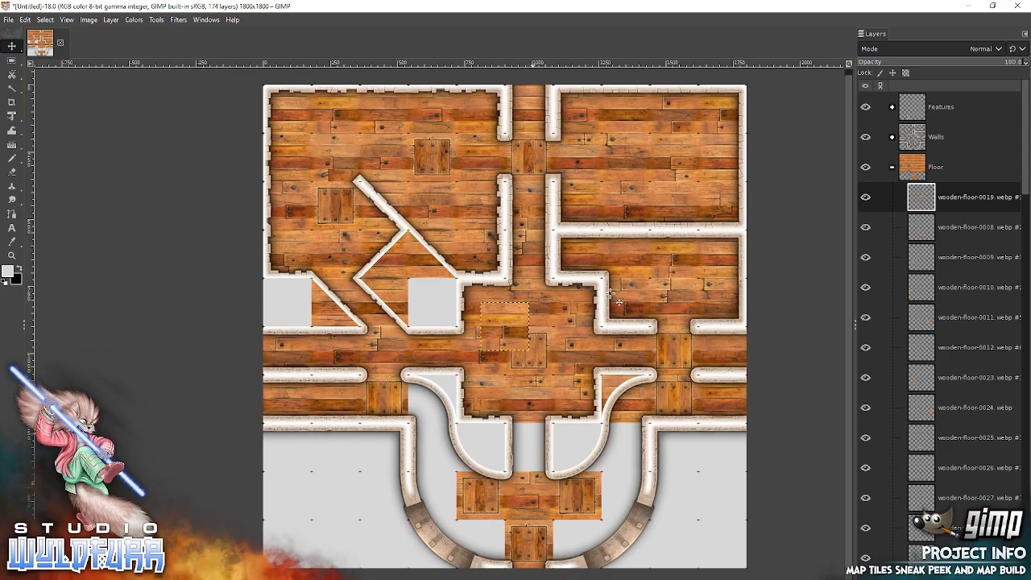
drag(514, 319, 538, 433)
Add wooden-floor-0020 directly east of the framed tile in the south opening.
key(alt+Tab)
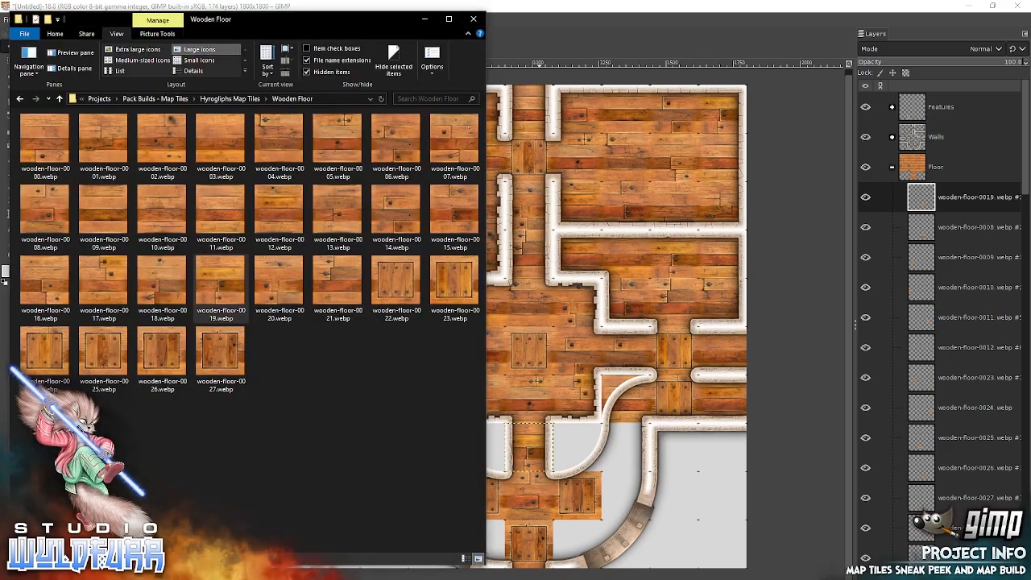
click(272, 277)
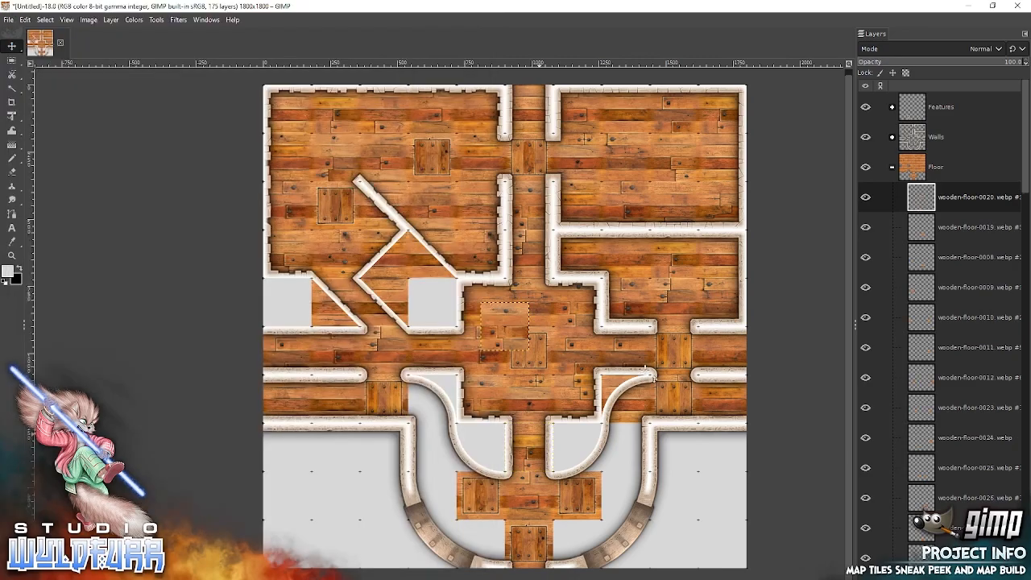
drag(507, 326, 577, 532)
Add wooden-floor-0012 east of the south room's eastern framed tile and wooden-floor-0003 directly south of it under the curved wall.
key(alt+Tab)
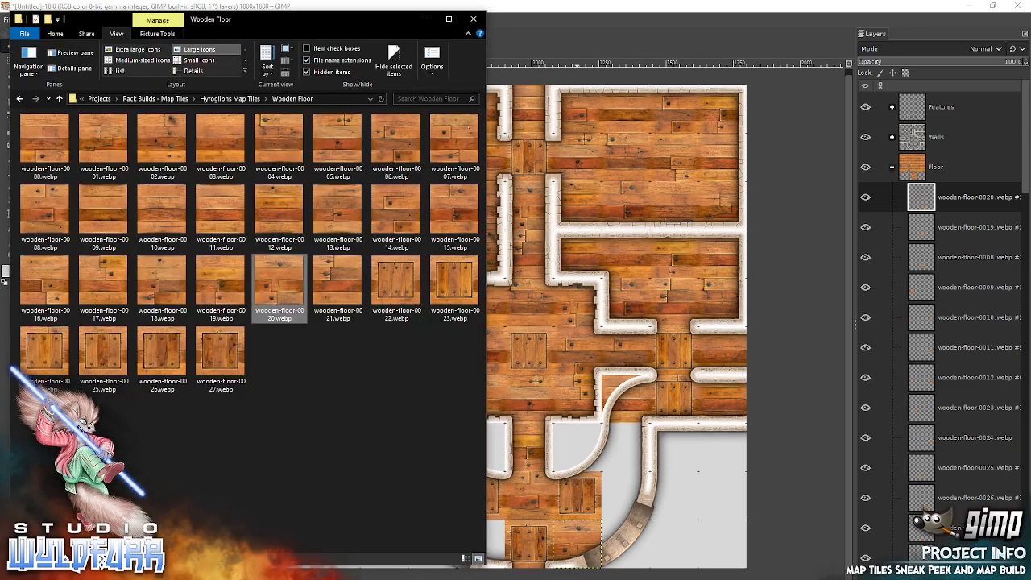
click(303, 220)
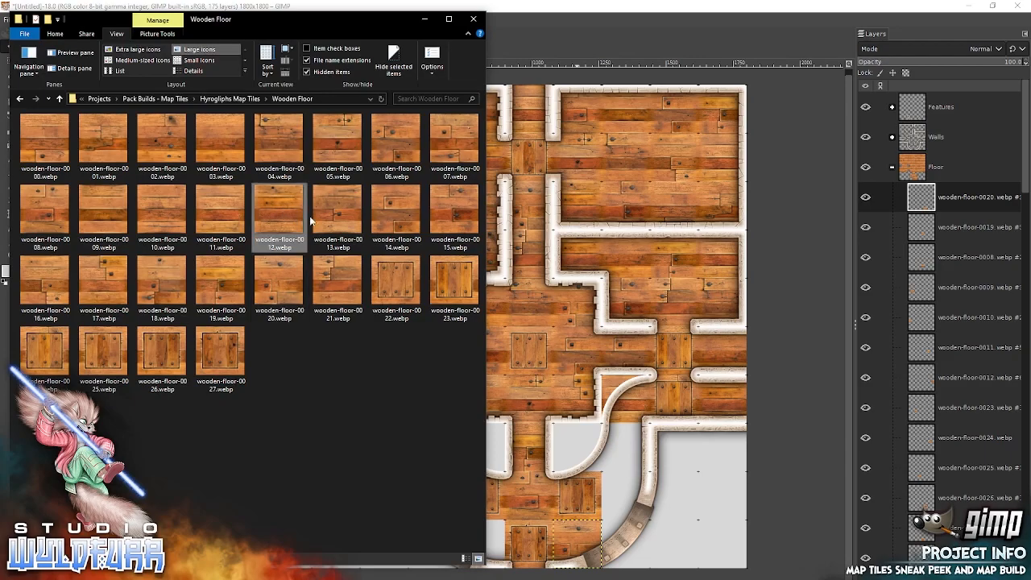
drag(627, 443, 636, 405)
drag(509, 330, 636, 483)
key(alt+Tab)
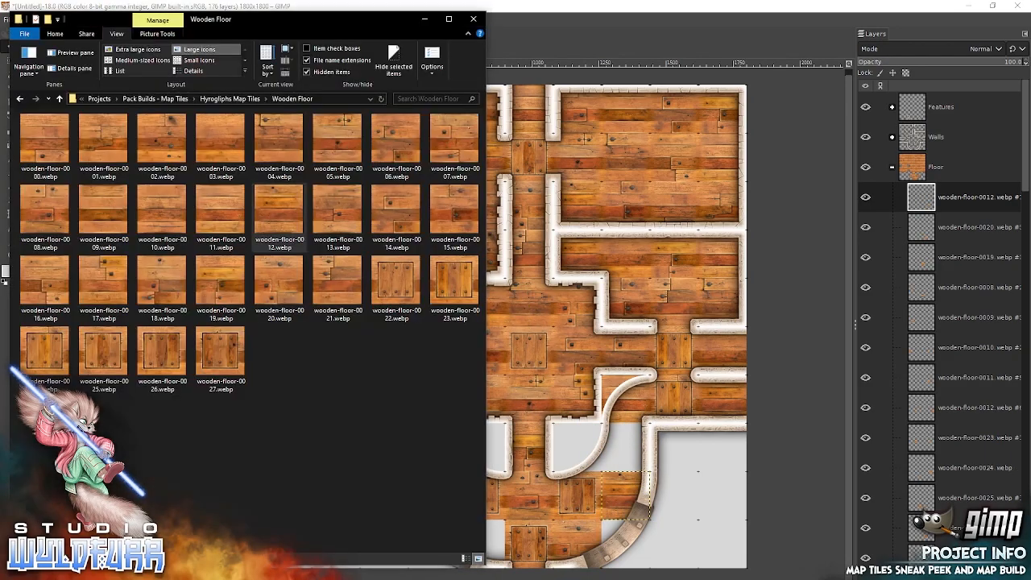
drag(216, 139, 568, 266)
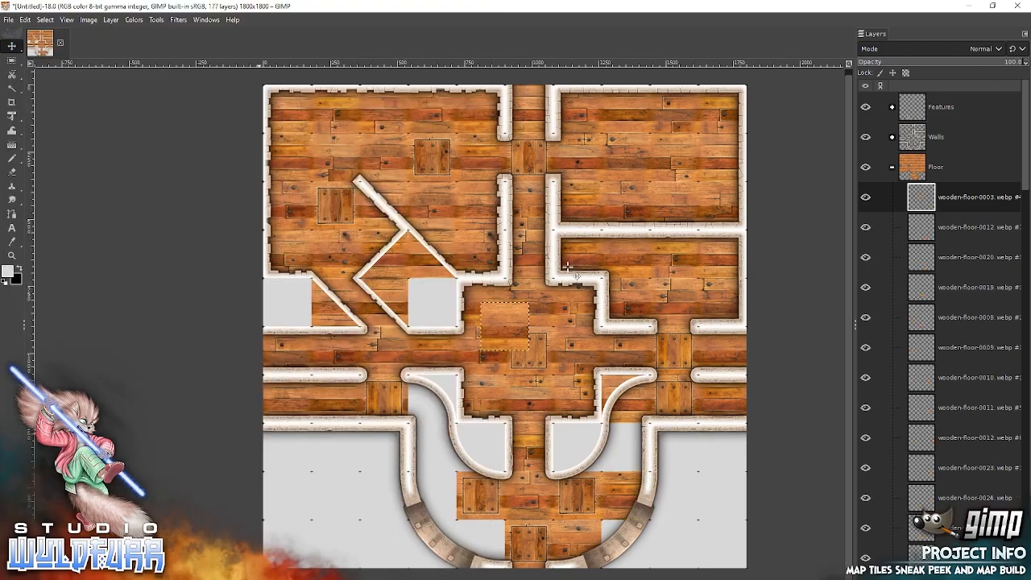
drag(505, 323, 616, 573)
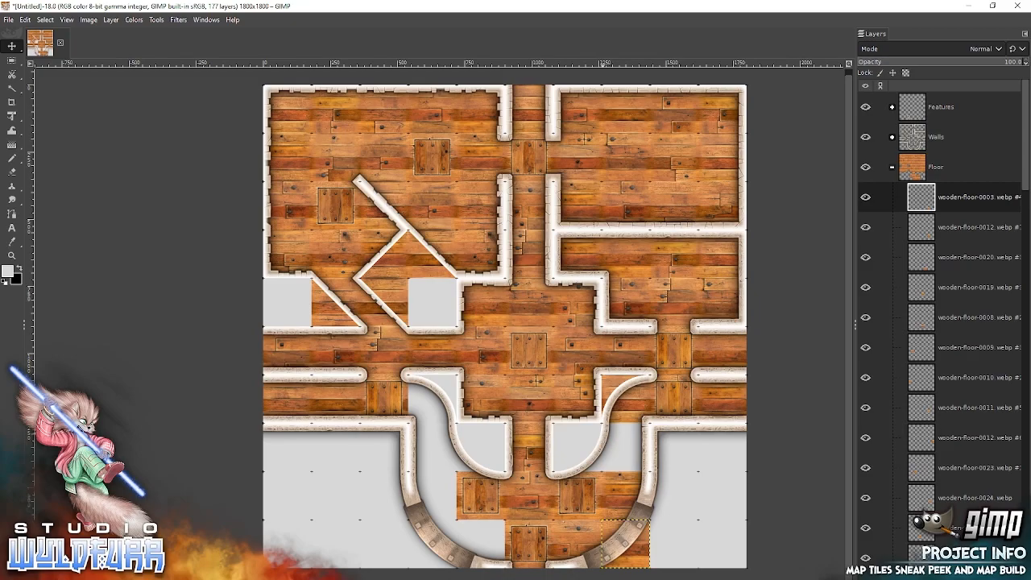
Add wooden-floor-0002 in the south room's empty northeast cell and wooden-floor-0001 directly west of the framed tile in the south opening.
key(alt+Tab)
click(161, 141)
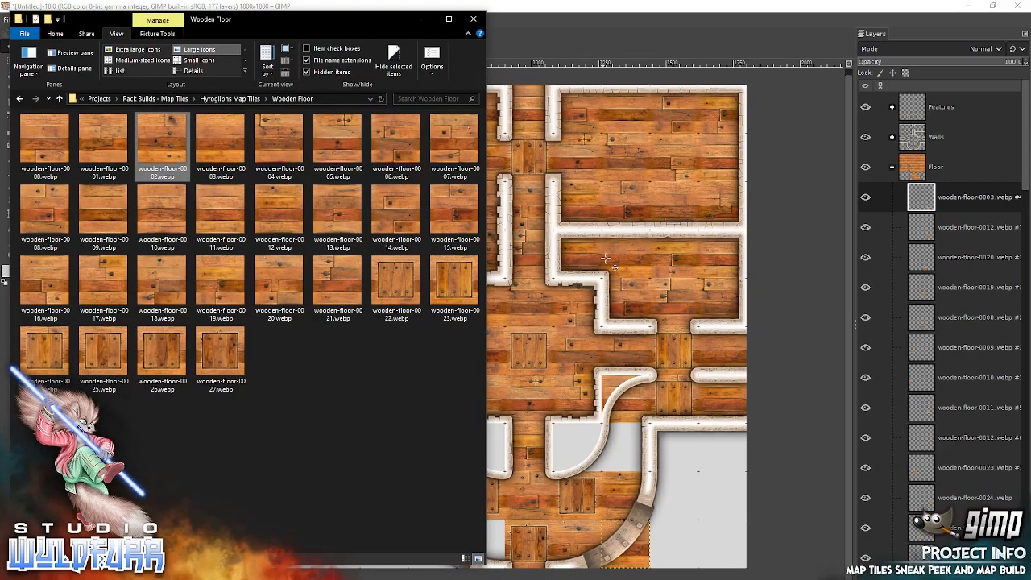
drag(606, 257, 606, 257)
drag(510, 318, 629, 432)
key(alt+Tab)
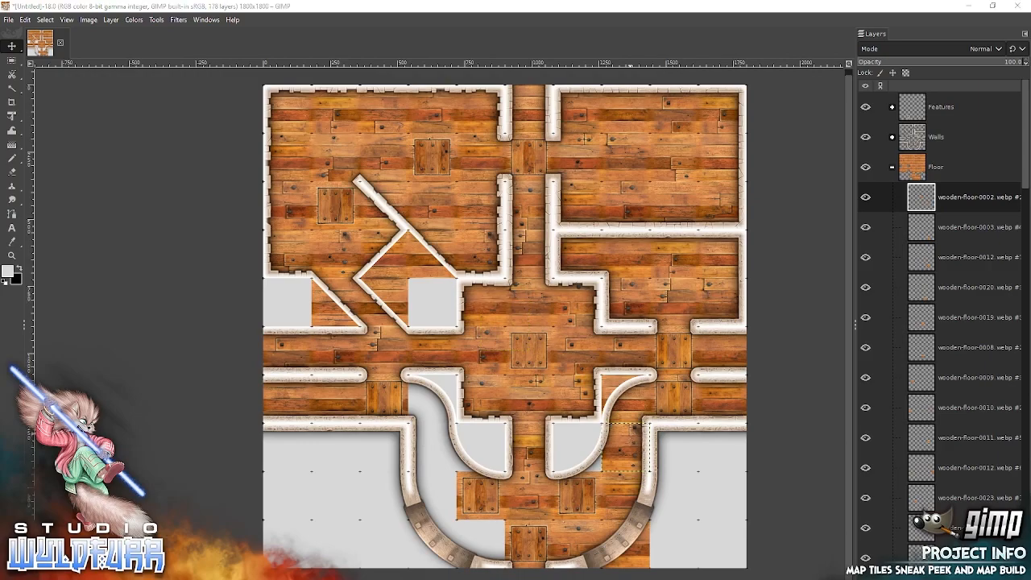
click(100, 139)
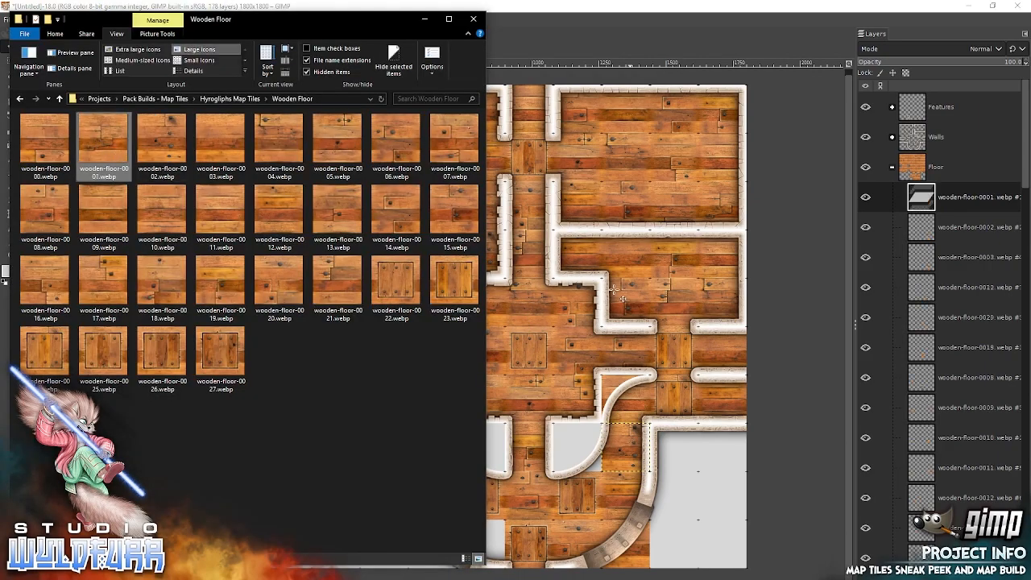
drag(613, 288, 614, 288)
drag(518, 328, 495, 546)
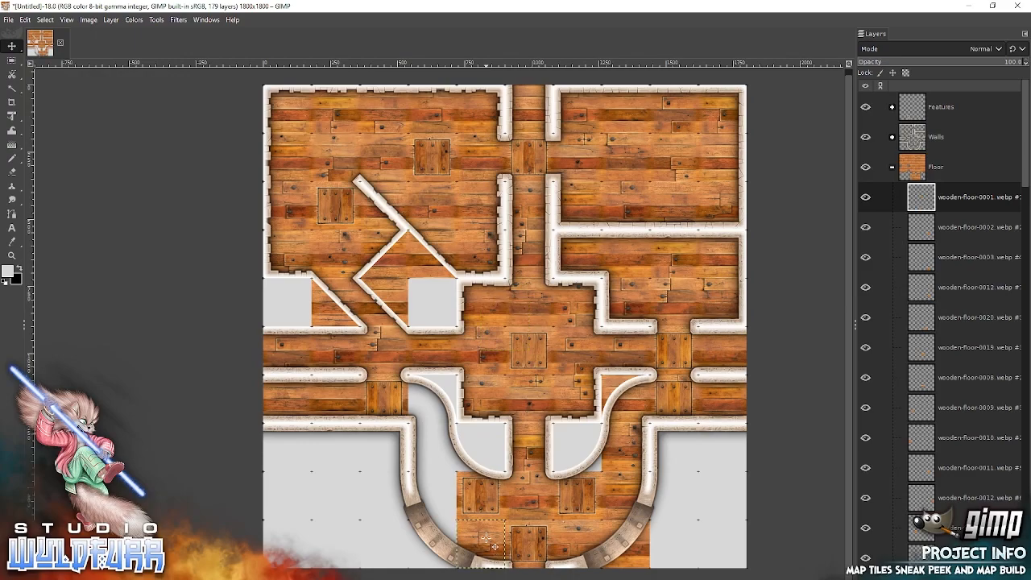
Add wooden-floor-0000 west of the south room's western framed tile and wooden-floor-0003 directly north of it.
key(alt+Tab)
click(45, 141)
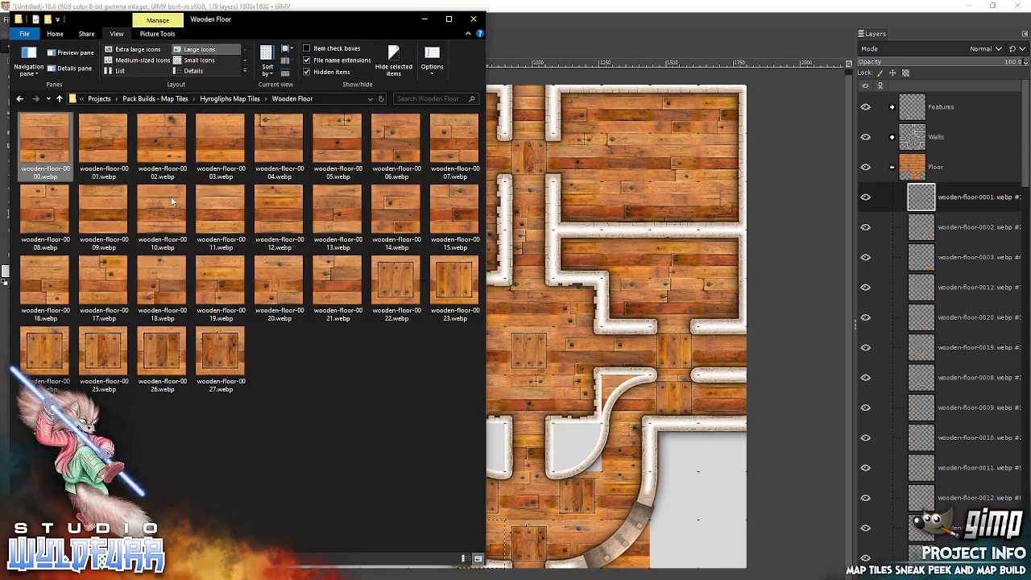
drag(612, 266, 612, 266)
drag(495, 336, 432, 491)
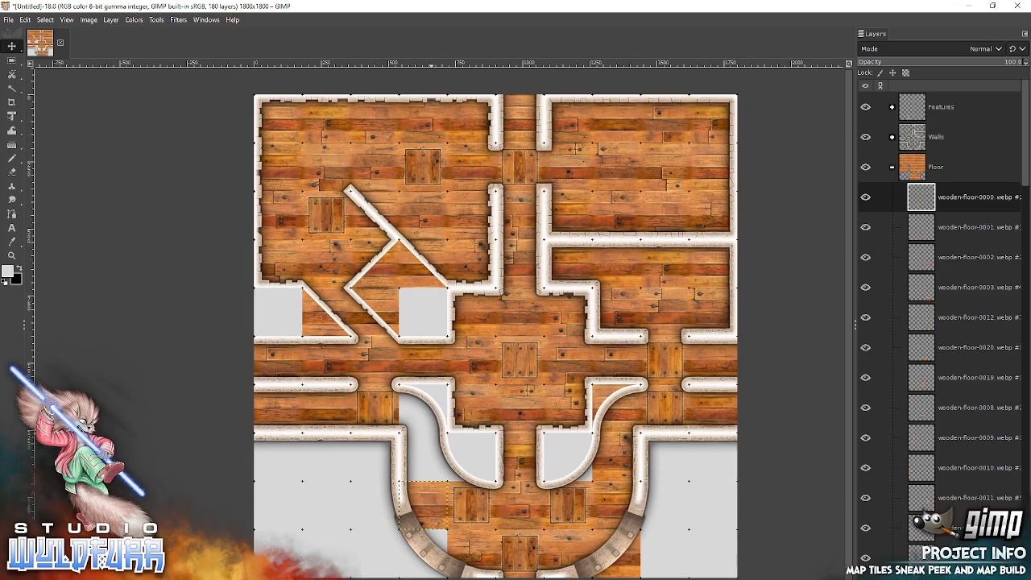
key(alt+Tab)
click(217, 143)
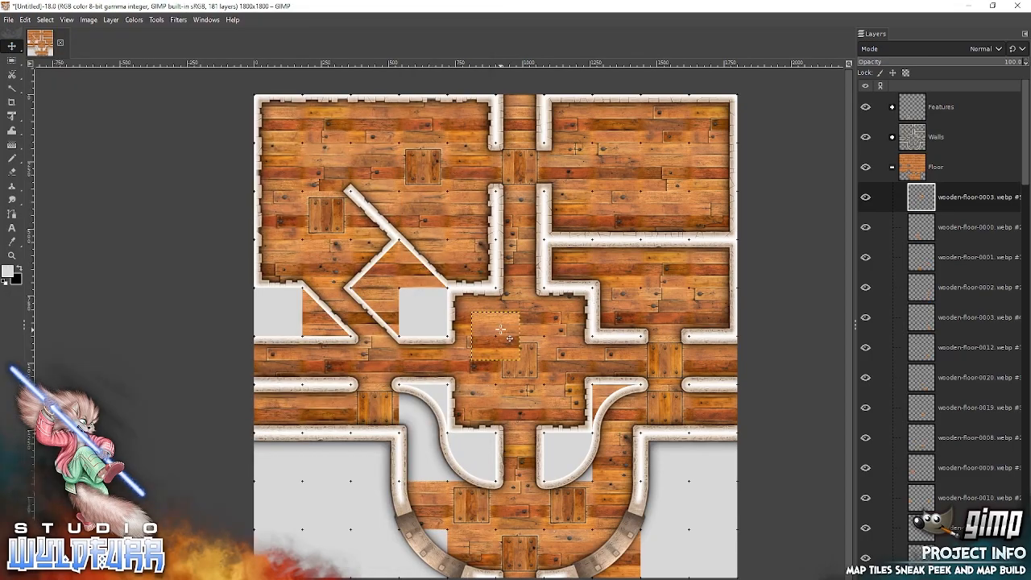
drag(501, 329, 431, 448)
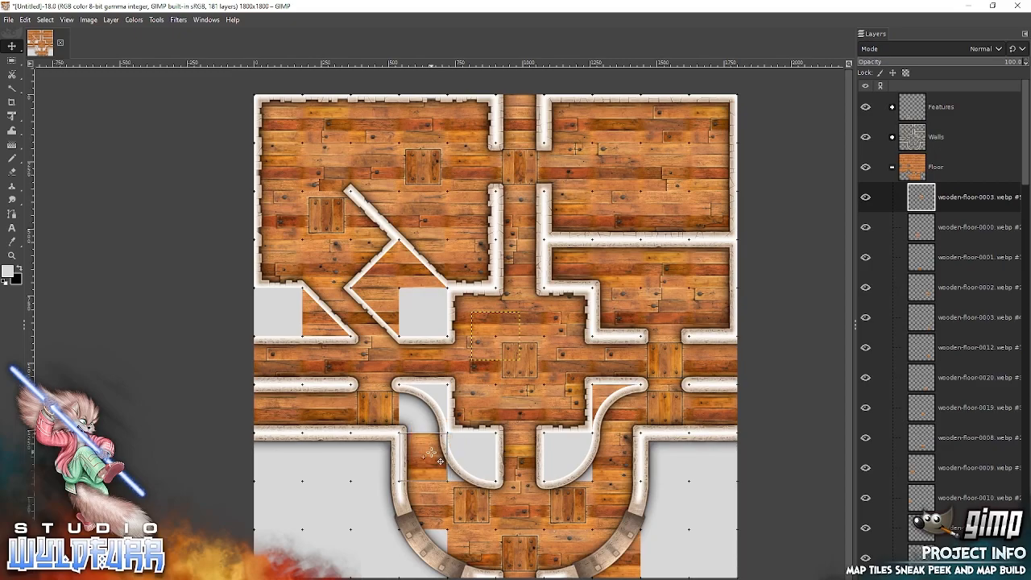
Add wooden-floor-0004 east of the framed tile in the lower west corridor and wooden-floor-0011 inside the western curved enclosure.
key(alt+Tab)
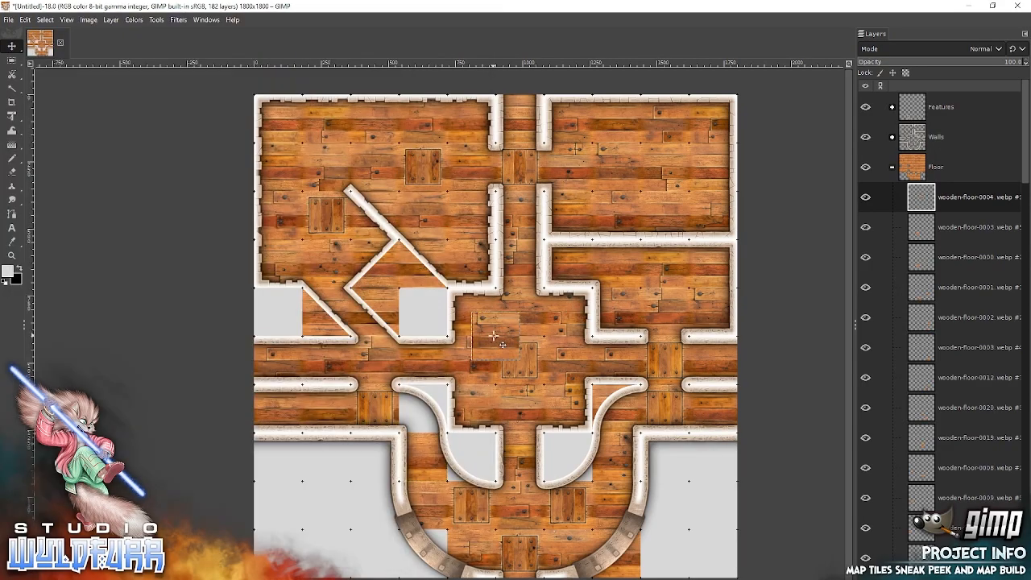
drag(493, 337, 417, 408)
key(alt+Tab)
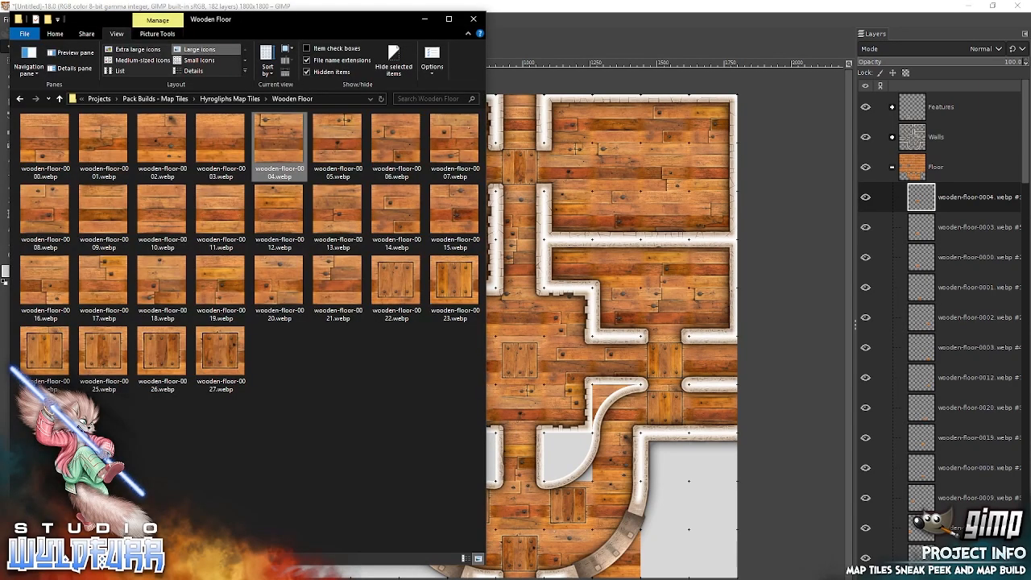
click(233, 229)
key(alt+Tab)
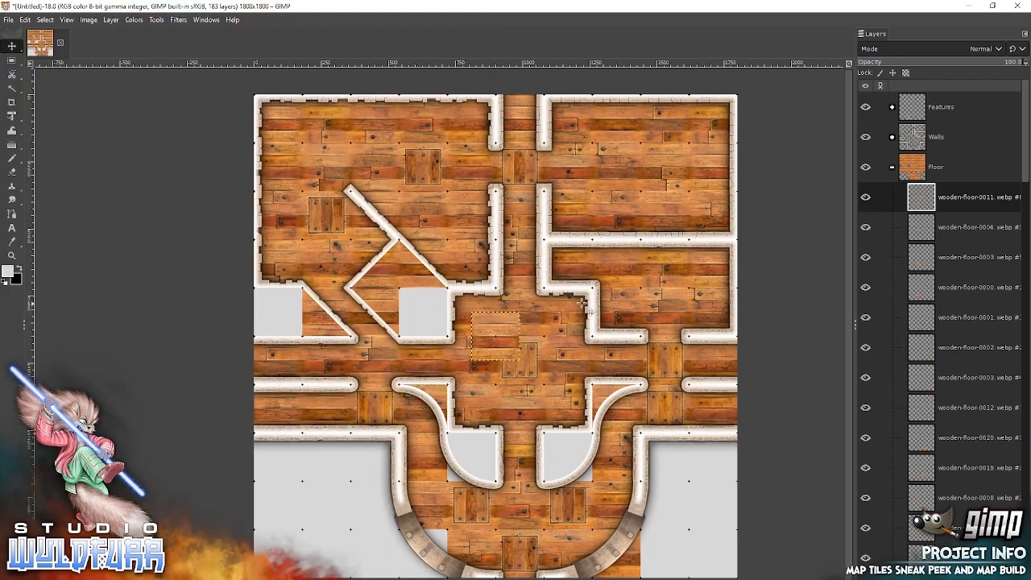
drag(500, 322, 478, 443)
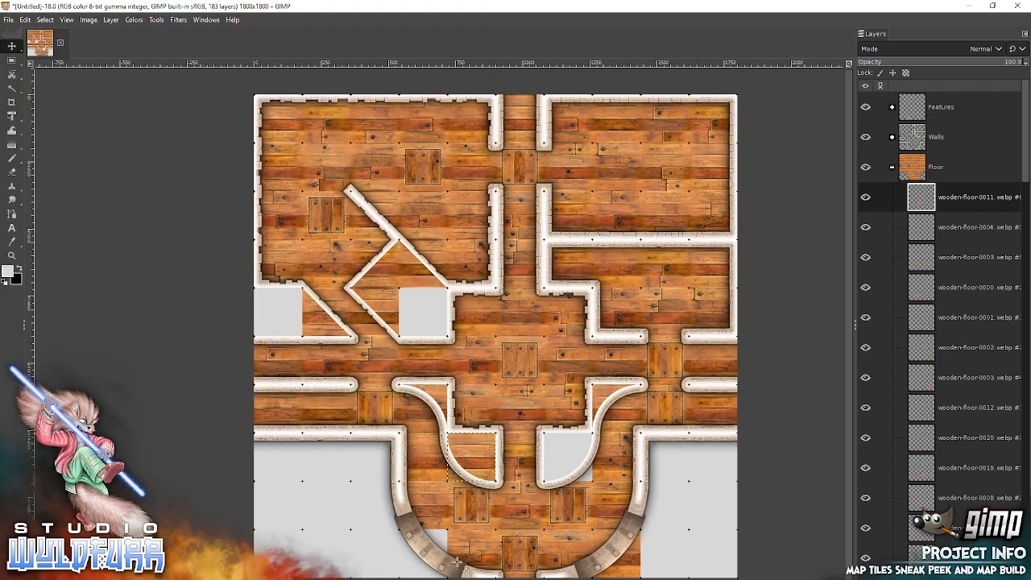
Add wooden-floor-0012 under the south room's southwest curved wall and wooden-floor-0003 inside the eastern curved enclosure.
key(alt+Tab)
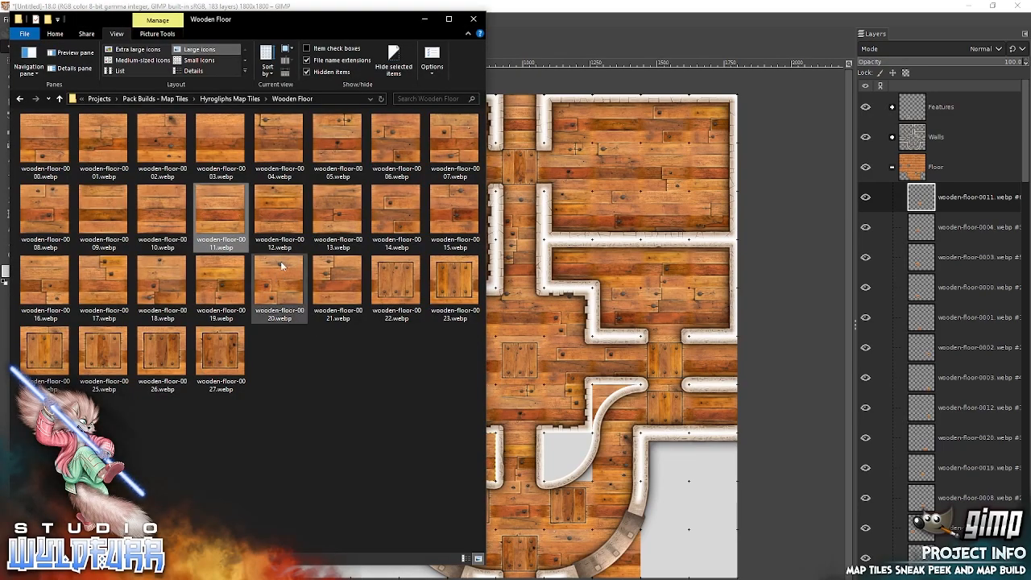
click(283, 215)
drag(606, 295, 644, 294)
drag(508, 332, 436, 548)
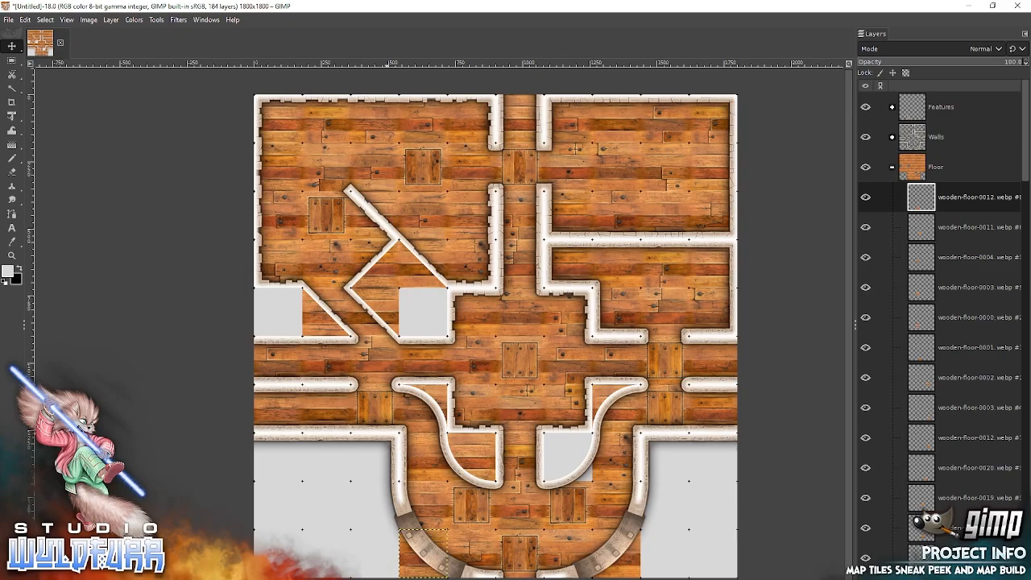
key(alt+Tab)
drag(240, 162, 657, 297)
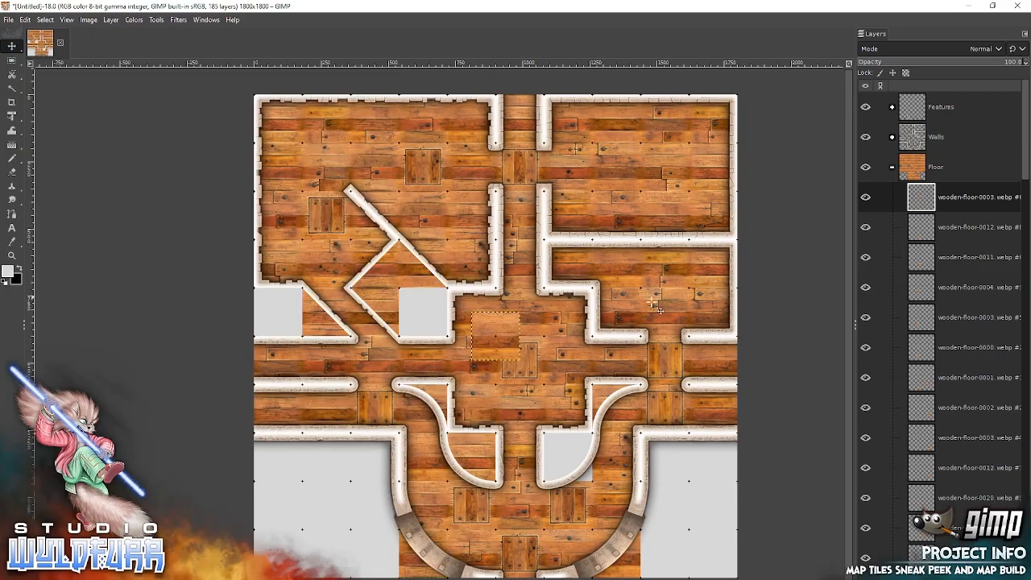
drag(509, 323, 584, 448)
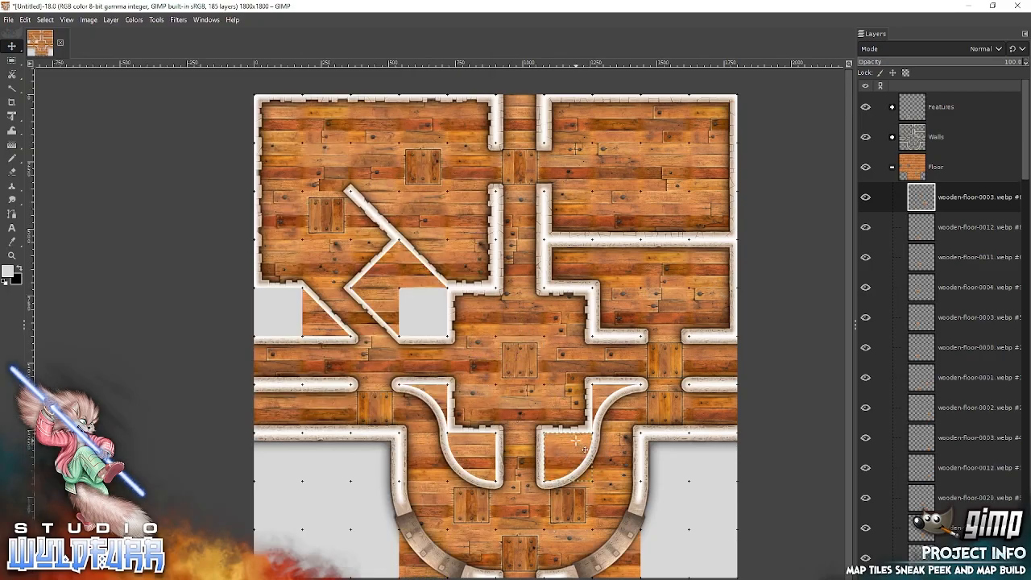
Collapse the Floor layer group and add a White (full opacity) layer mask to it.
click(893, 169)
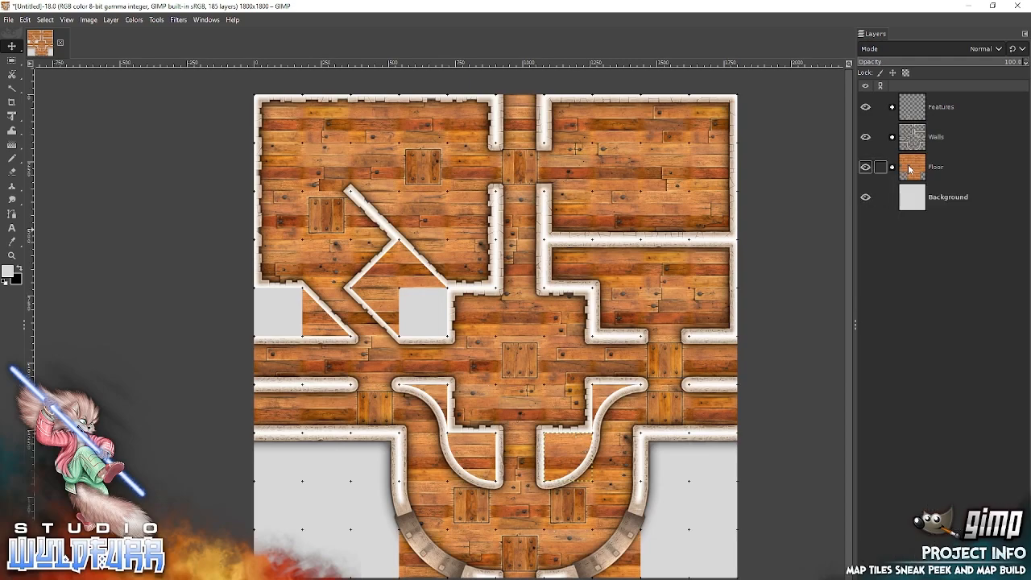
click(908, 168)
right_click(918, 173)
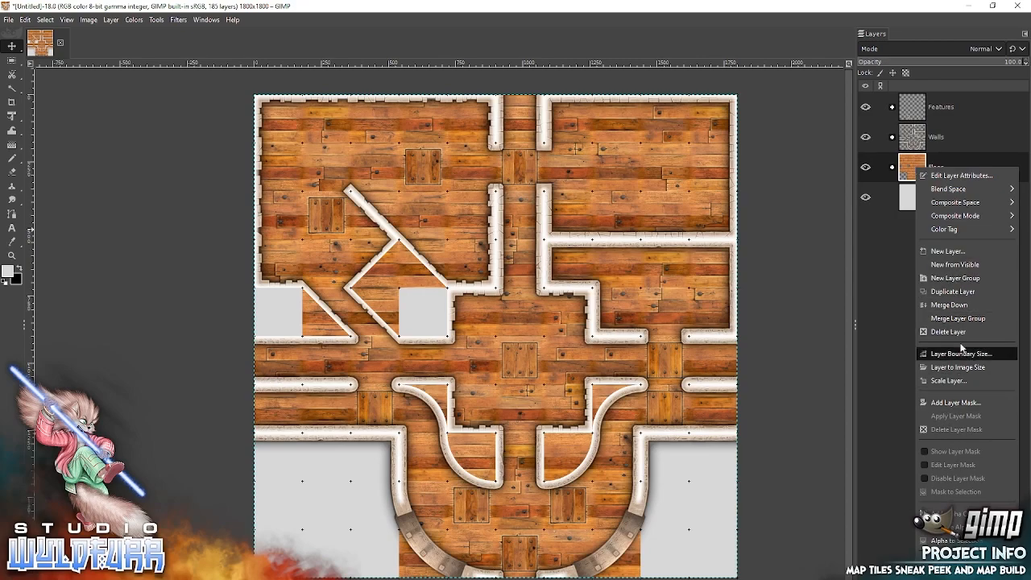
click(983, 403)
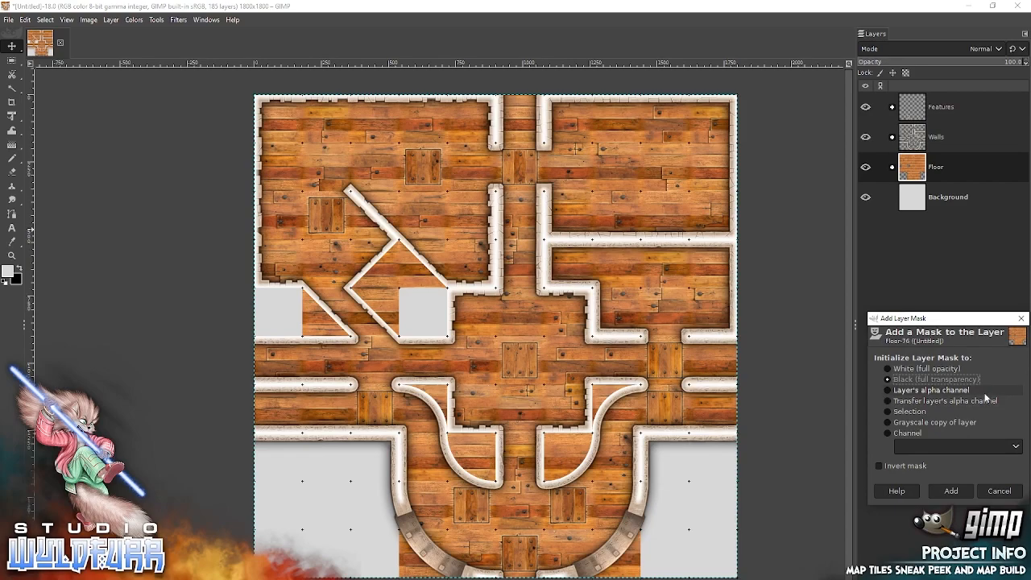
click(891, 370)
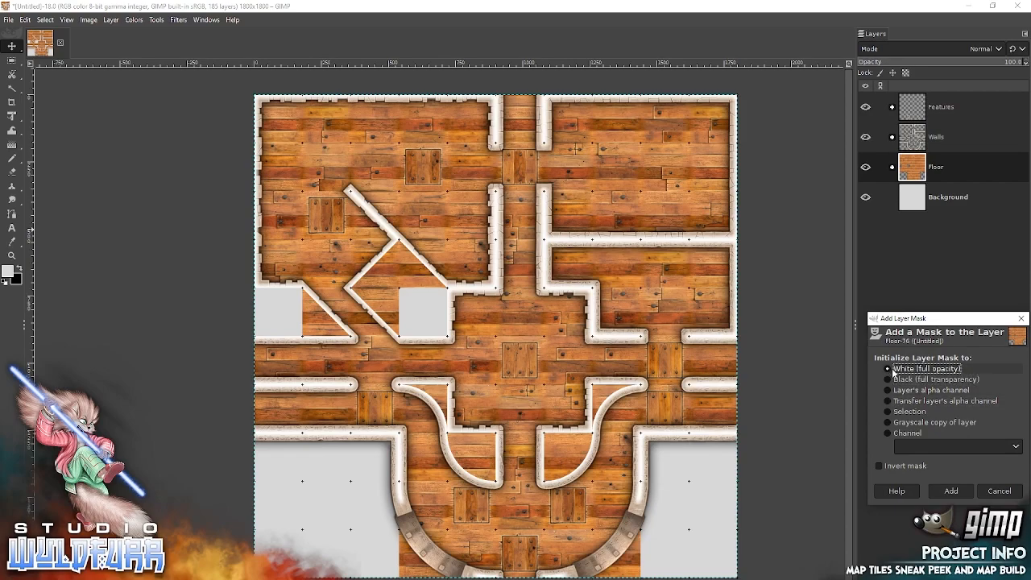
click(953, 491)
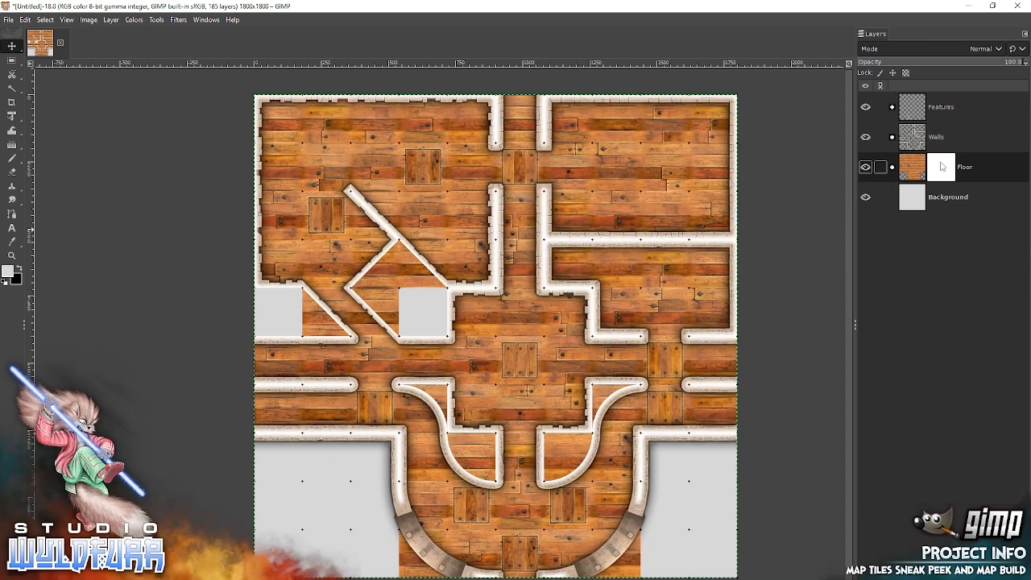
Paint black on the Floor mask over the diamond-shaped enclosure and along the diagonal wall of the small west enclosure.
click(22, 269)
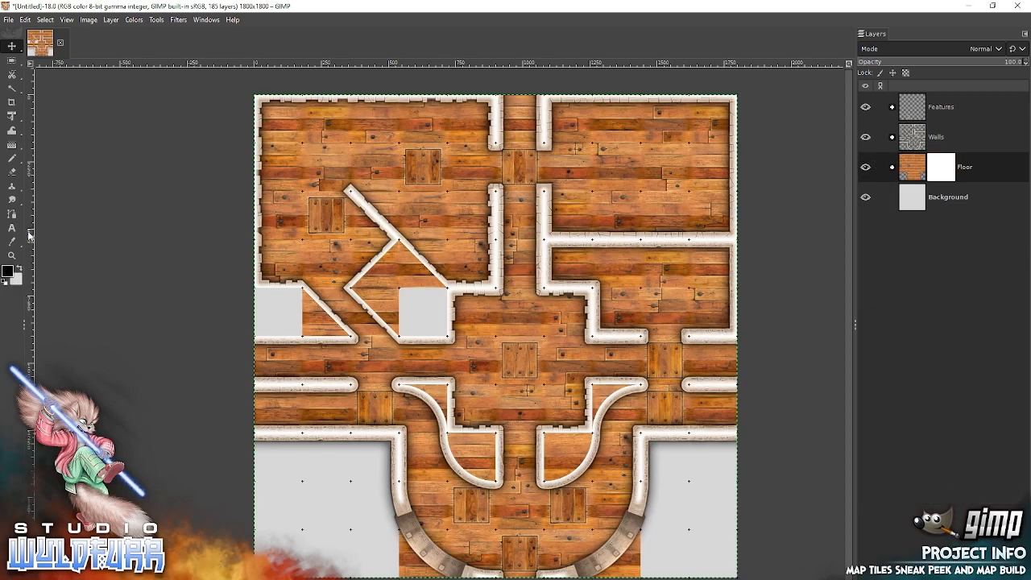
click(13, 161)
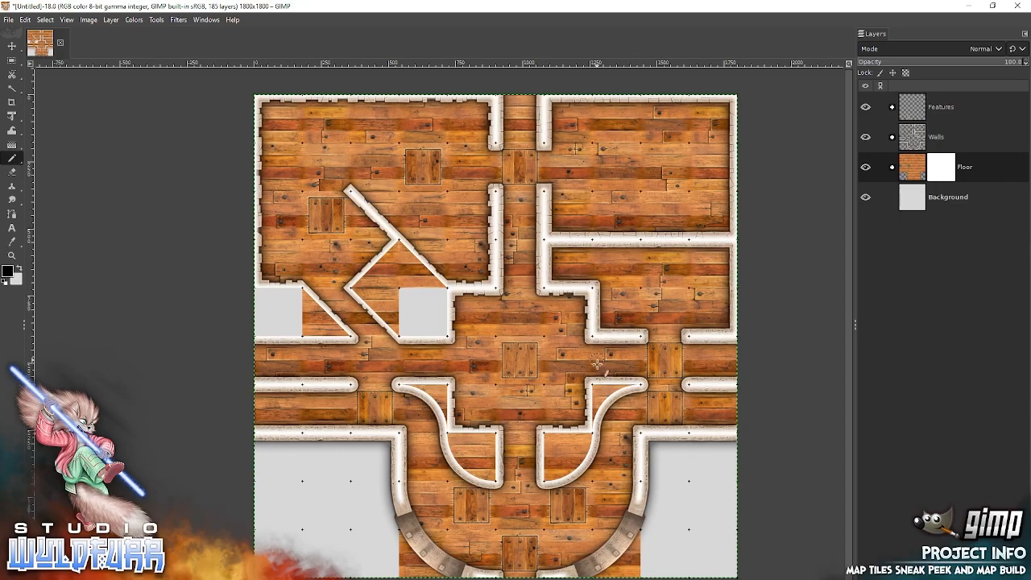
mouse_move(401, 291)
mouse_down()
mouse_move(372, 270)
mouse_move(356, 287)
mouse_move(401, 335)
mouse_move(411, 317)
mouse_move(381, 248)
mouse_move(376, 265)
mouse_move(399, 245)
mouse_move(442, 288)
mouse_move(422, 281)
mouse_move(425, 293)
mouse_move(401, 263)
mouse_move(377, 286)
mouse_move(399, 303)
mouse_up()
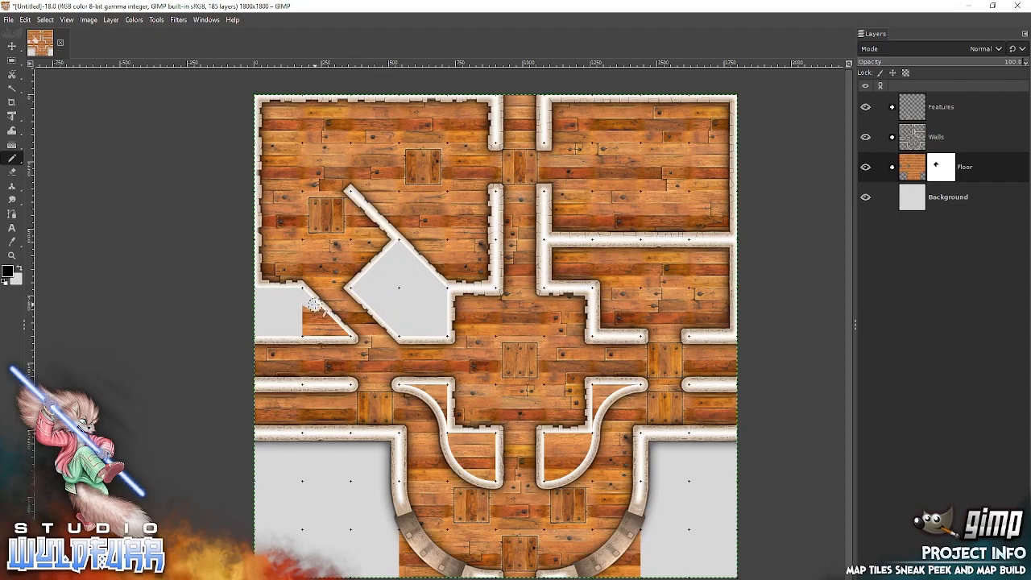
drag(317, 308, 338, 330)
Set the view zoom to 1:1 (100%), activate the Paintbrush and turn off Snap to Grid.
click(11, 255)
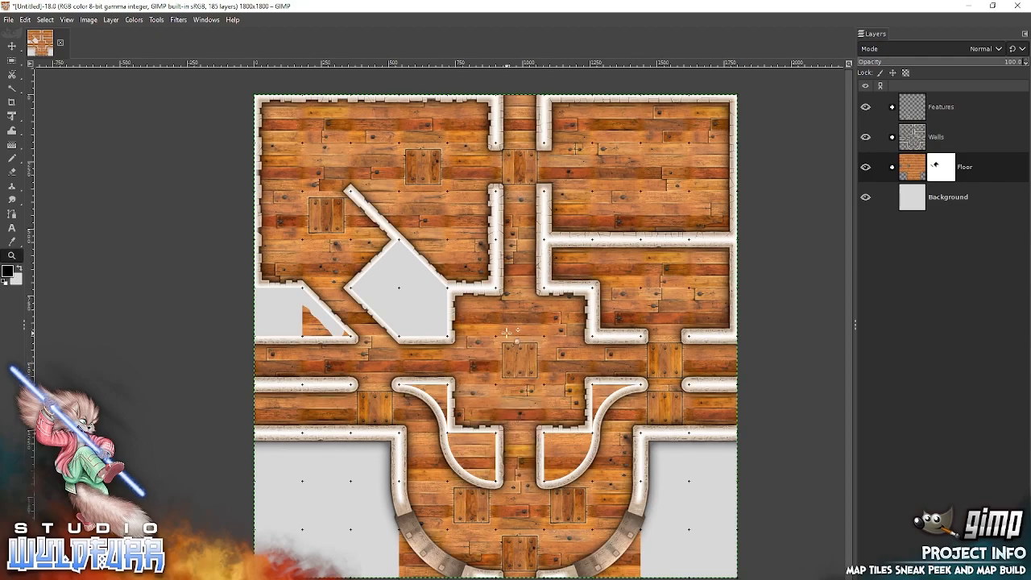
right_click(519, 325)
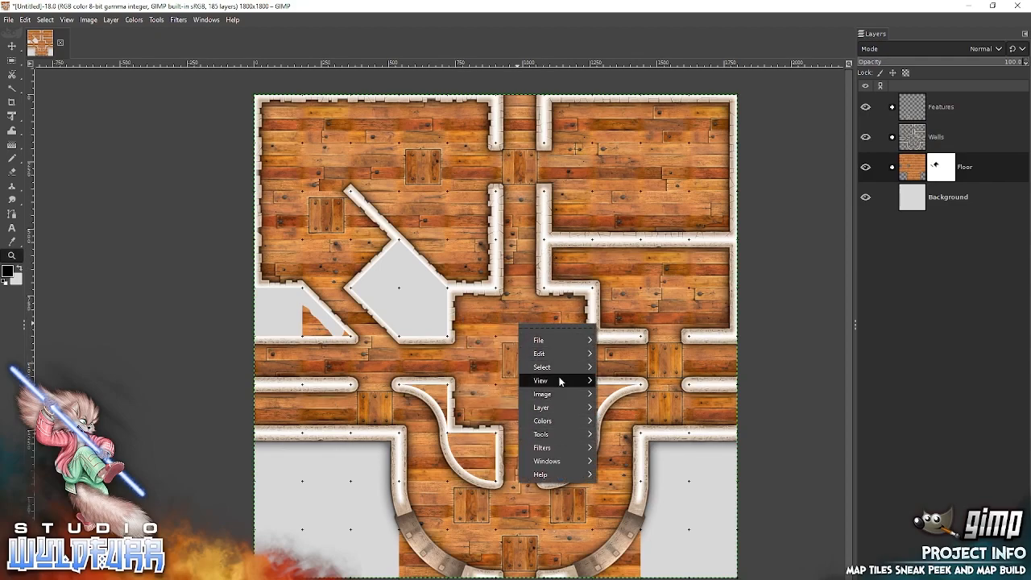
mouse_move(558, 380)
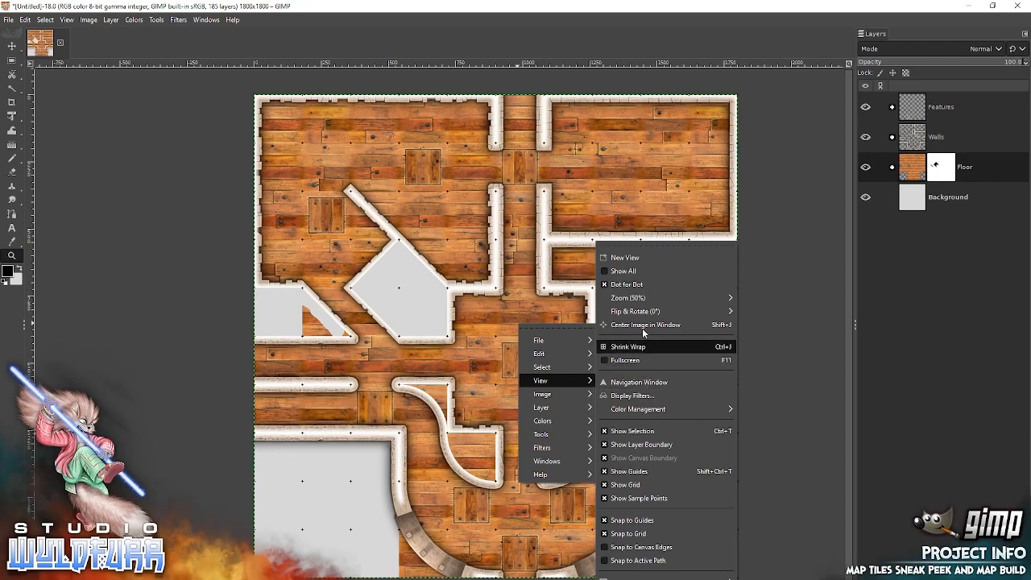
mouse_move(635, 298)
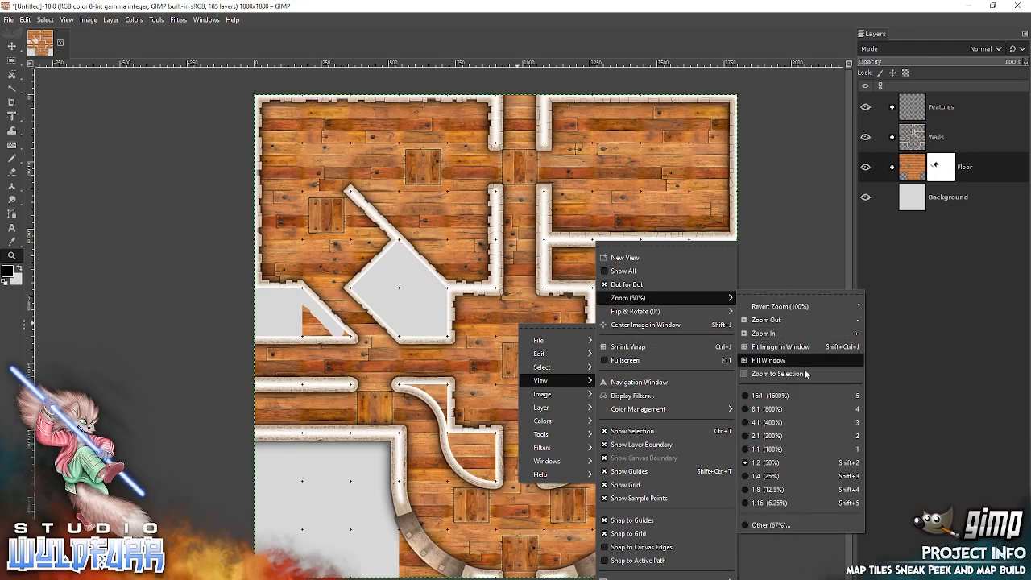
click(797, 449)
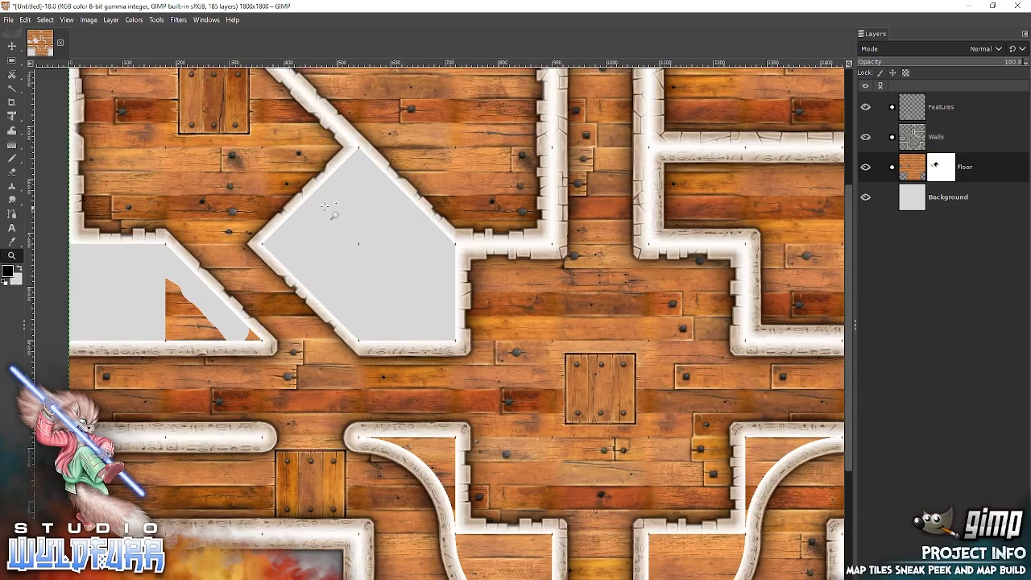
click(16, 157)
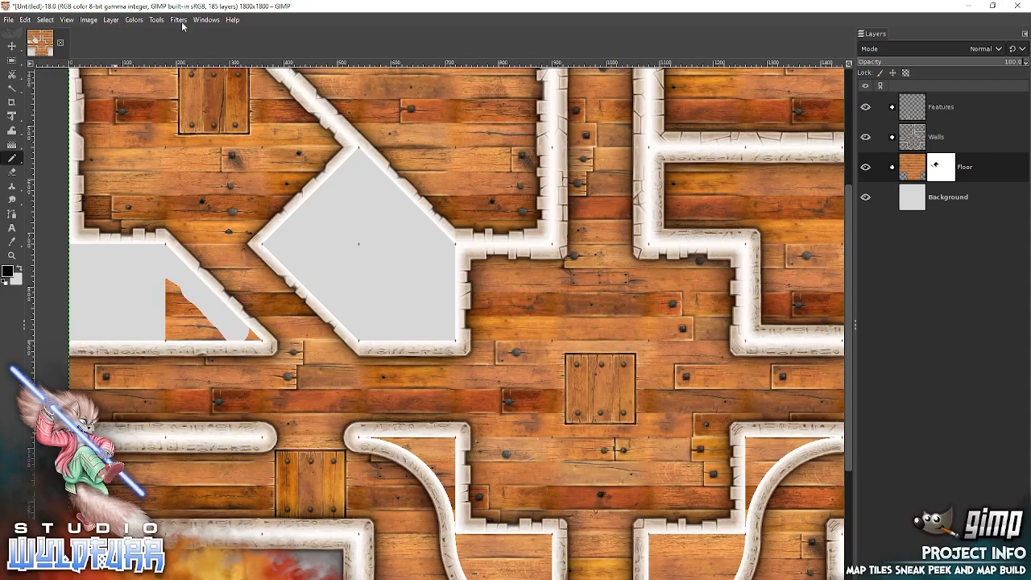
click(69, 21)
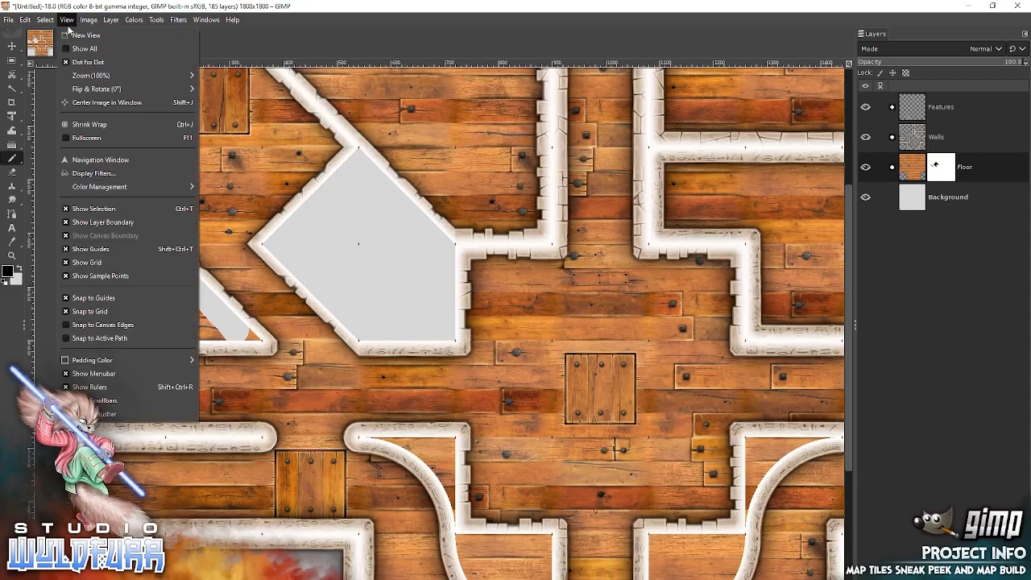
click(94, 311)
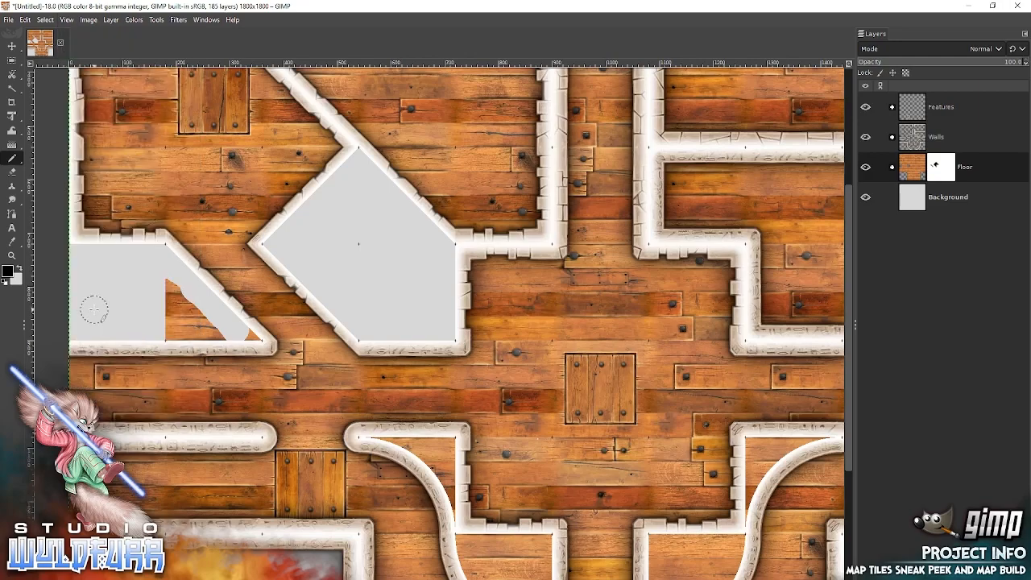
Paint black on the Floor mask over the remaining wooden floor inside the small west enclosure.
mouse_move(400, 315)
mouse_down()
mouse_move(635, 277)
mouse_move(632, 266)
mouse_up()
mouse_move(417, 244)
mouse_down()
mouse_move(397, 234)
mouse_move(402, 277)
mouse_move(432, 283)
mouse_move(417, 261)
mouse_move(407, 259)
mouse_move(480, 286)
mouse_up()
drag(737, 333, 332, 282)
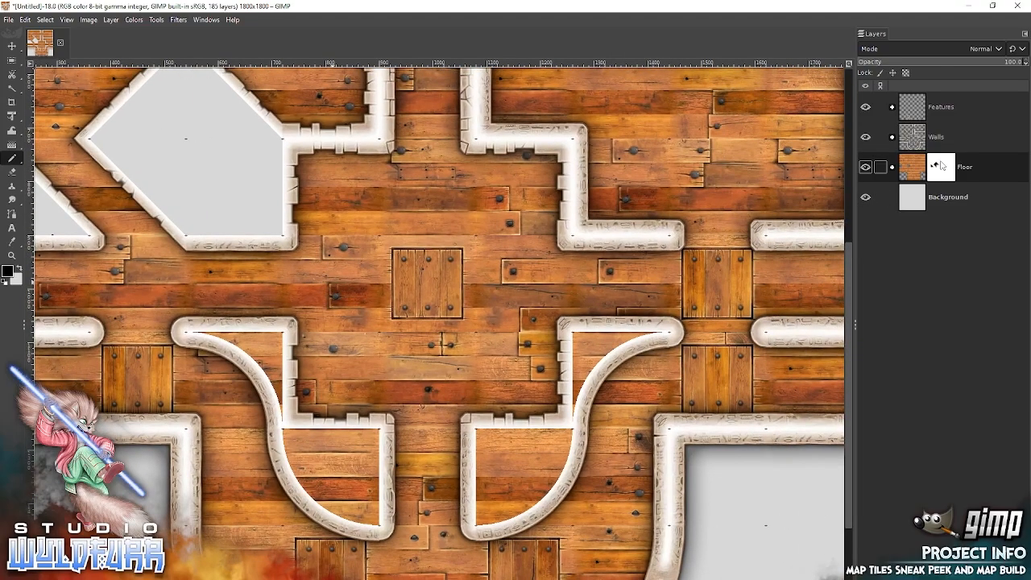
Paint black on the Floor mask inside the western curved enclosure and outside the south room's southwest curved wall.
drag(463, 266, 649, 162)
drag(405, 233, 392, 234)
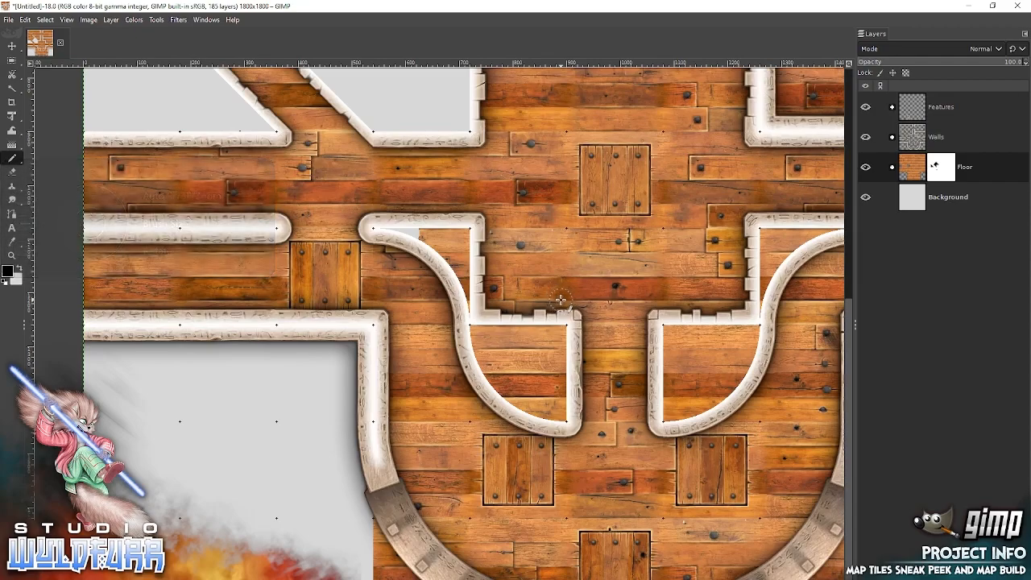
mouse_move(419, 229)
mouse_down()
mouse_move(447, 246)
mouse_move(467, 232)
mouse_move(472, 322)
mouse_move(456, 267)
mouse_up()
mouse_move(484, 336)
mouse_down()
mouse_move(563, 327)
mouse_move(563, 418)
mouse_move(493, 390)
mouse_move(474, 338)
mouse_move(510, 369)
mouse_move(555, 349)
mouse_move(543, 376)
mouse_move(518, 392)
mouse_move(508, 373)
mouse_move(525, 398)
mouse_move(556, 392)
mouse_move(555, 408)
mouse_move(581, 390)
mouse_move(555, 407)
mouse_move(589, 157)
mouse_up()
drag(395, 275, 465, 356)
mouse_move(495, 373)
mouse_down()
mouse_move(397, 366)
mouse_move(395, 287)
mouse_move(401, 347)
mouse_move(409, 357)
mouse_move(453, 342)
mouse_move(471, 364)
mouse_up()
Paint black on the Floor mask inside the eastern curved enclosure and outside the south room's southeast curved wall.
mouse_move(697, 365)
mouse_down()
mouse_move(480, 386)
mouse_move(205, 381)
mouse_up()
mouse_move(388, 295)
mouse_down()
mouse_move(358, 335)
mouse_move(287, 392)
mouse_move(313, 389)
mouse_move(387, 322)
mouse_move(382, 392)
mouse_move(362, 380)
mouse_move(341, 395)
mouse_up()
mouse_move(440, 183)
mouse_down()
mouse_move(552, 231)
mouse_move(689, 358)
mouse_move(692, 328)
mouse_up()
mouse_move(456, 251)
mouse_down()
mouse_move(449, 334)
mouse_move(476, 333)
mouse_move(517, 310)
mouse_move(545, 252)
mouse_move(470, 249)
mouse_move(463, 300)
mouse_move(507, 287)
mouse_move(515, 296)
mouse_move(493, 314)
mouse_move(481, 277)
mouse_move(523, 252)
mouse_up()
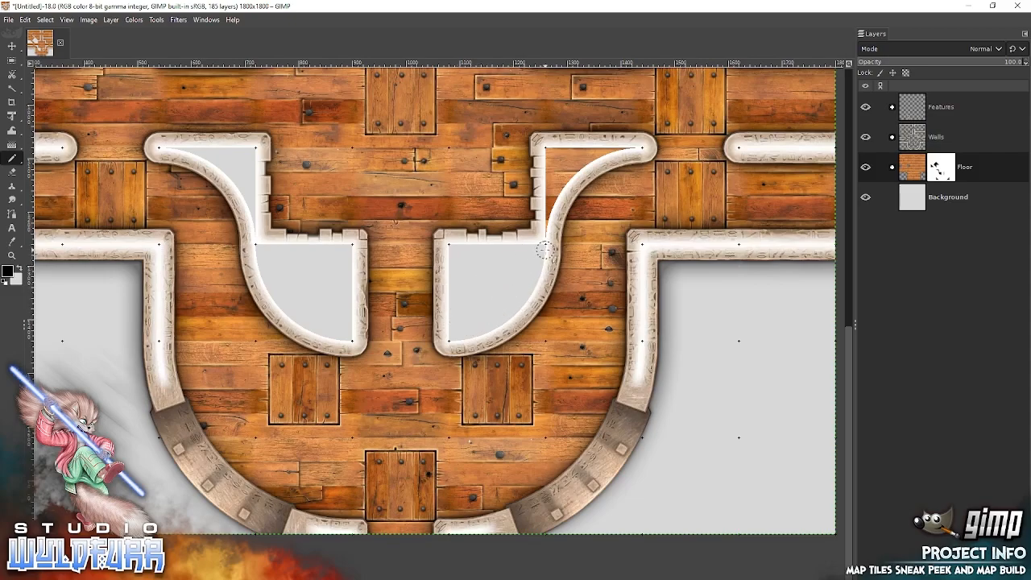
drag(546, 150, 547, 232)
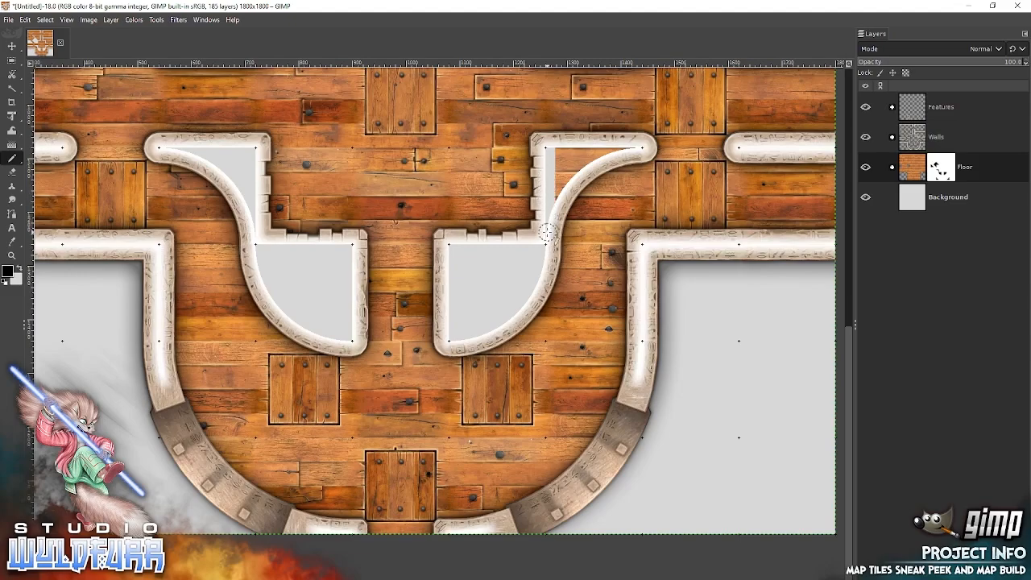
mouse_move(567, 188)
mouse_down()
mouse_move(561, 201)
mouse_move(592, 161)
mouse_move(636, 146)
mouse_move(567, 154)
mouse_move(608, 151)
mouse_move(559, 167)
mouse_up()
Check the masked enclosures across the map and turn Snap to Grid back on.
scroll(556, 368, down, 1)
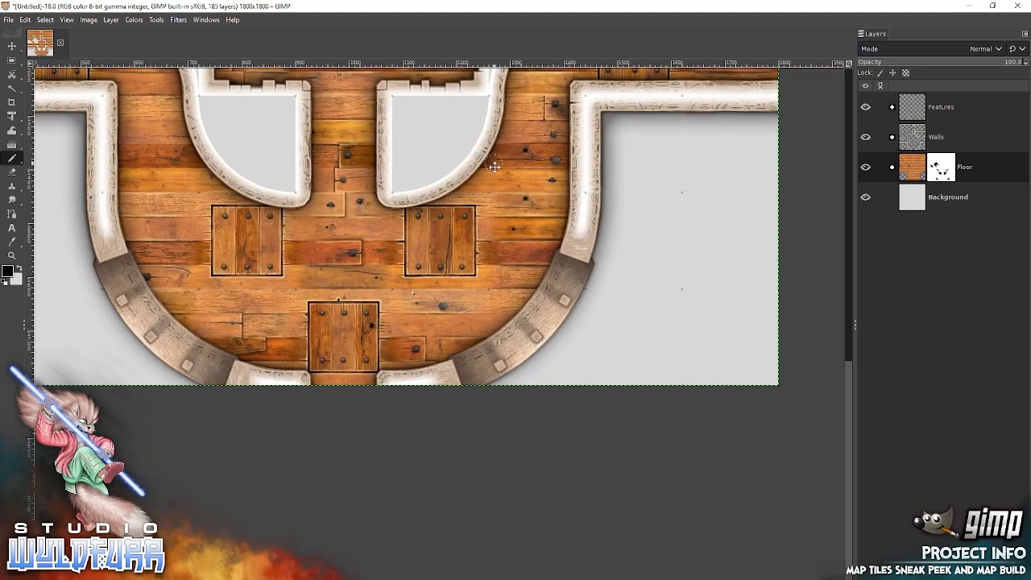
scroll(497, 214, up, 6)
scroll(369, 436, up, 8)
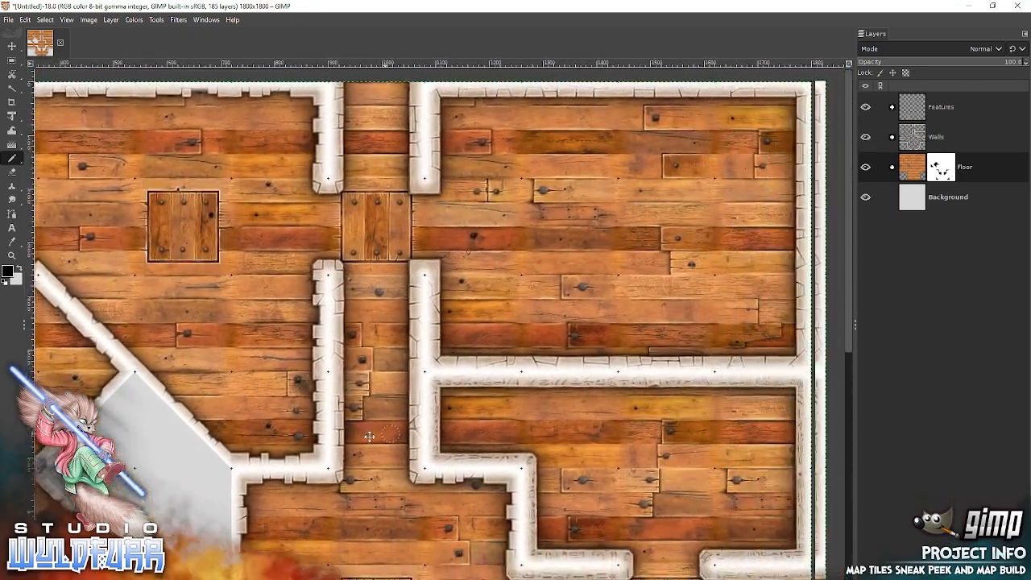
drag(369, 436, 524, 109)
drag(475, 479, 654, 184)
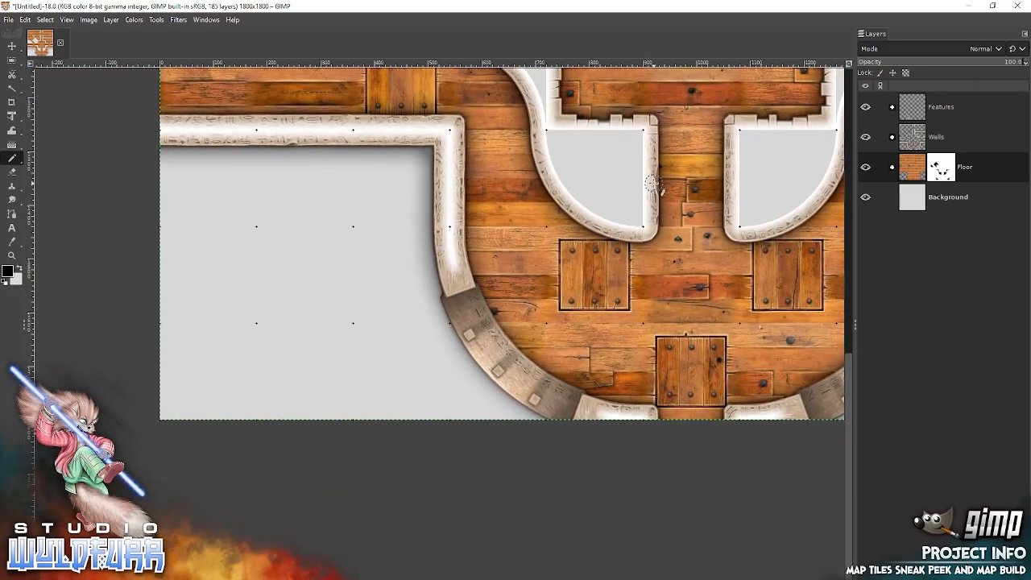
click(68, 19)
click(64, 315)
Create a layer group, move it between the Floor group and the Background layer, and rename it ground.
click(891, 572)
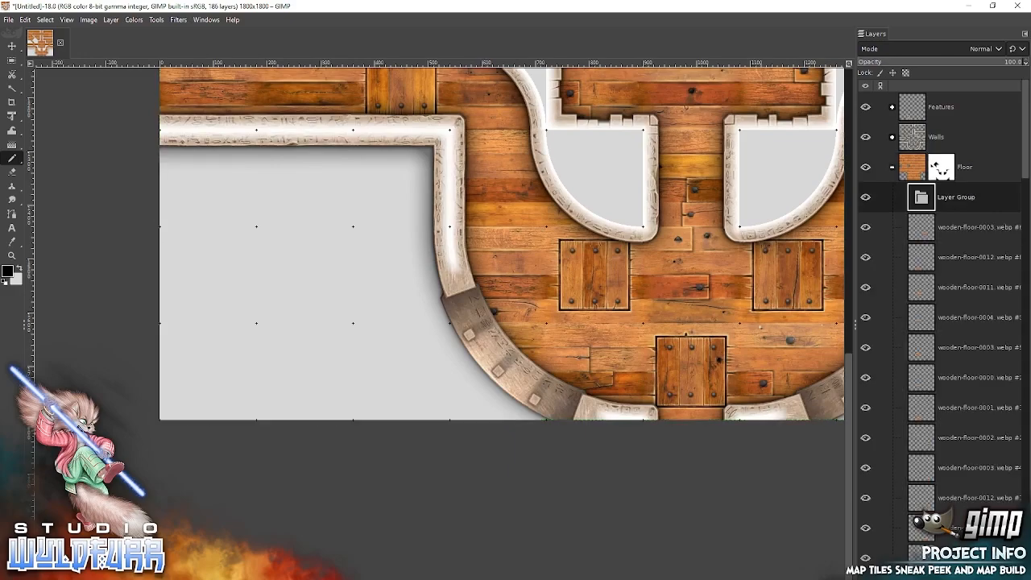
drag(922, 197, 961, 215)
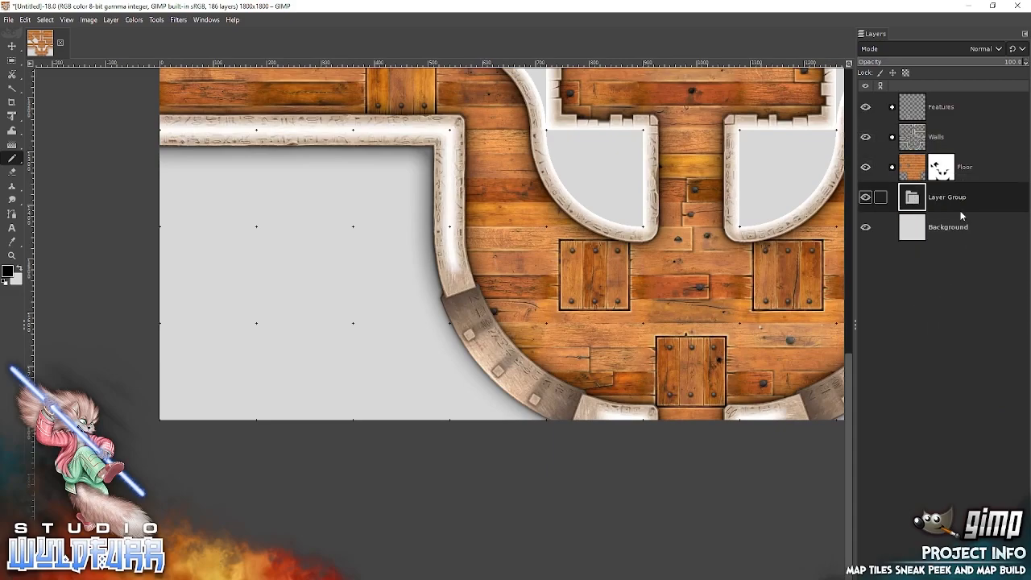
double_click(946, 200)
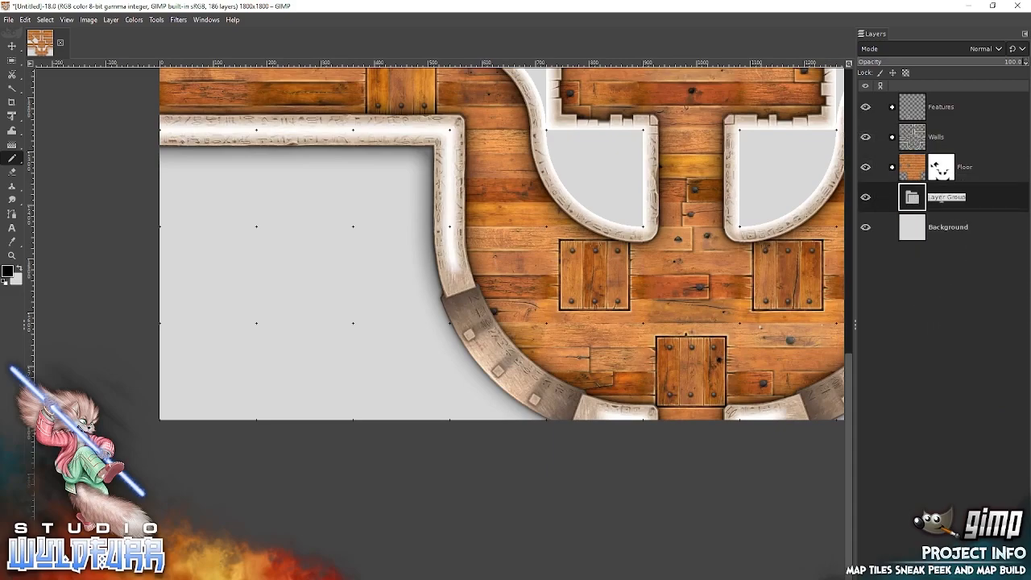
text(ground)
Switch to File Explorer and open Pack Builds - Map Tiles > Wilderness Map Tiles > Standard Version Package > Grass Tiles - Expansion > Big Grass Areas.
key(alt+Tab)
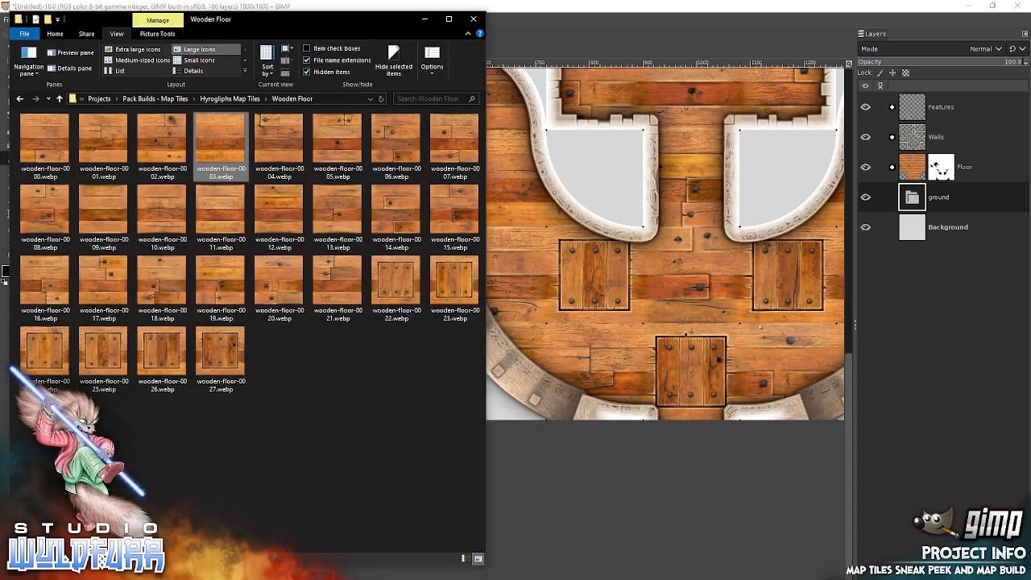
click(99, 98)
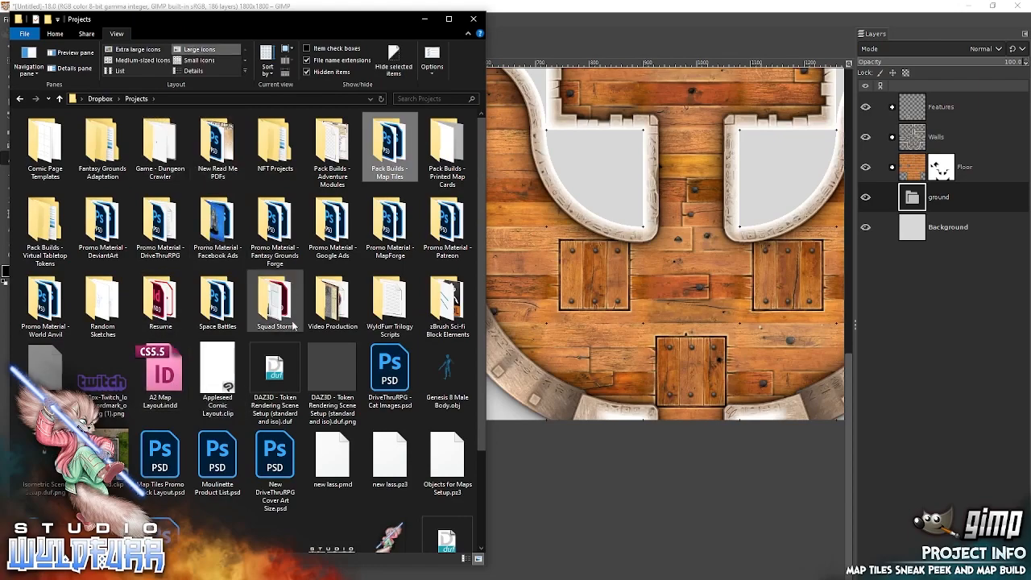
double_click(396, 153)
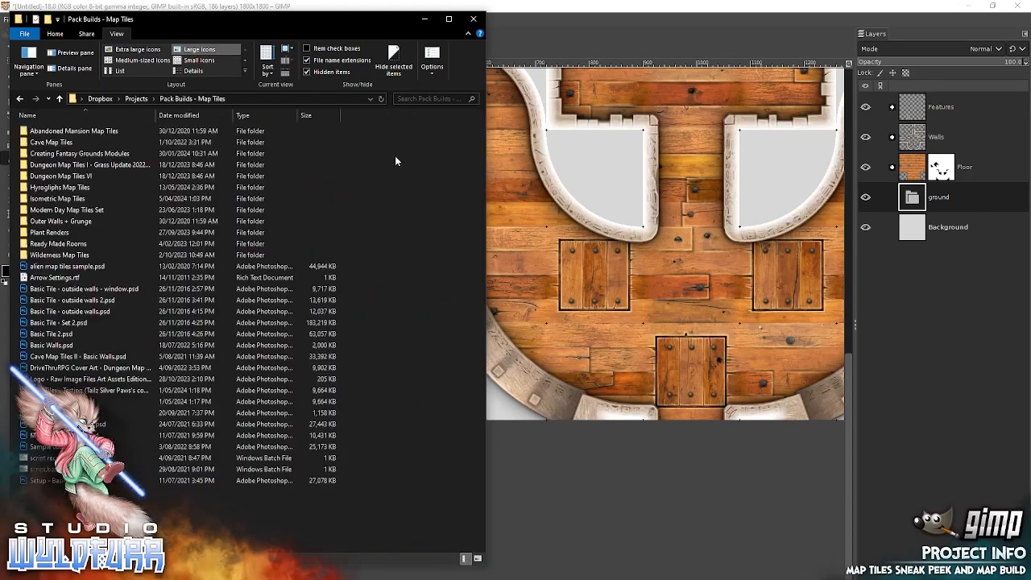
double_click(66, 256)
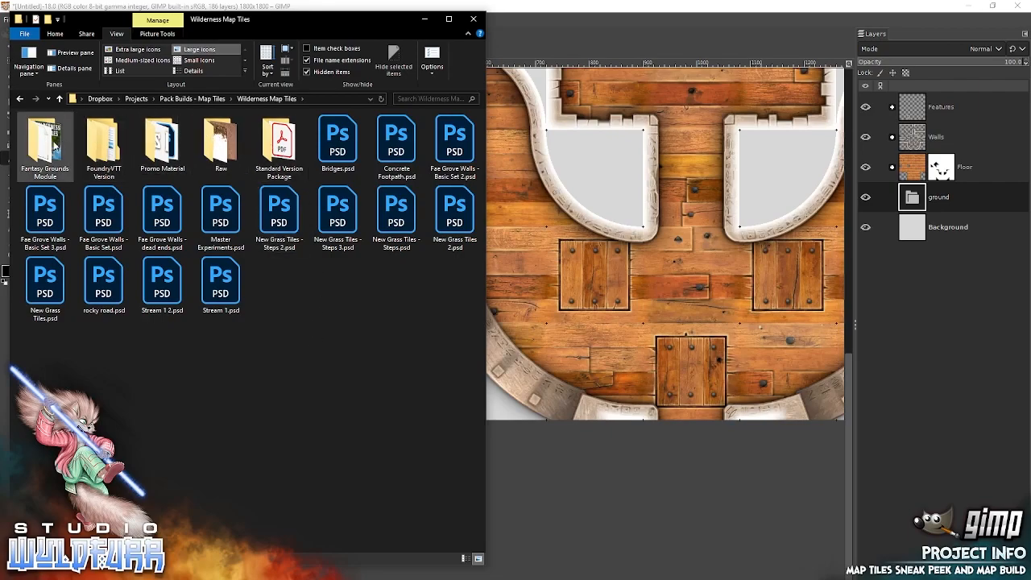
double_click(282, 146)
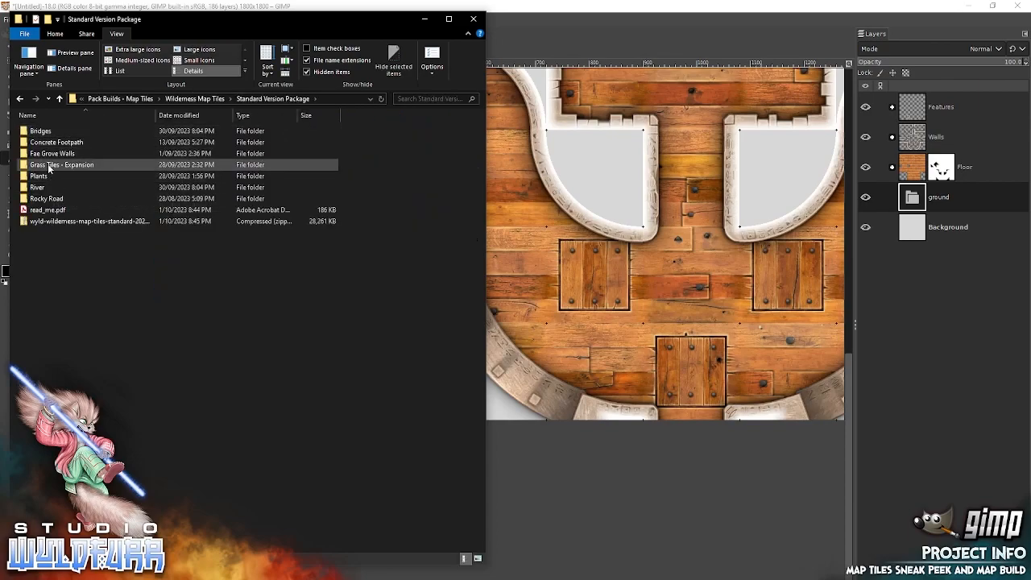
click(75, 166)
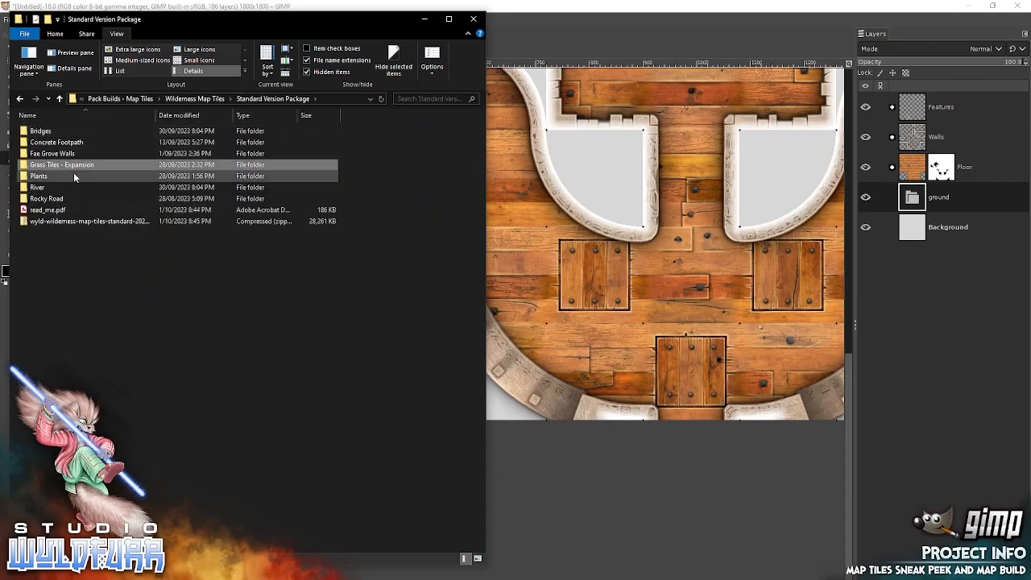
key(Return)
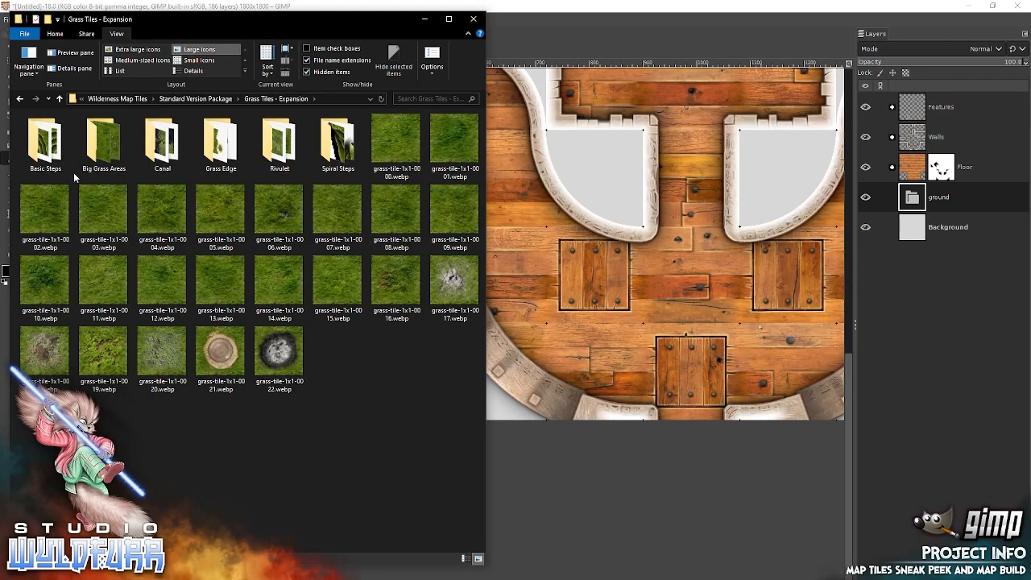
double_click(103, 142)
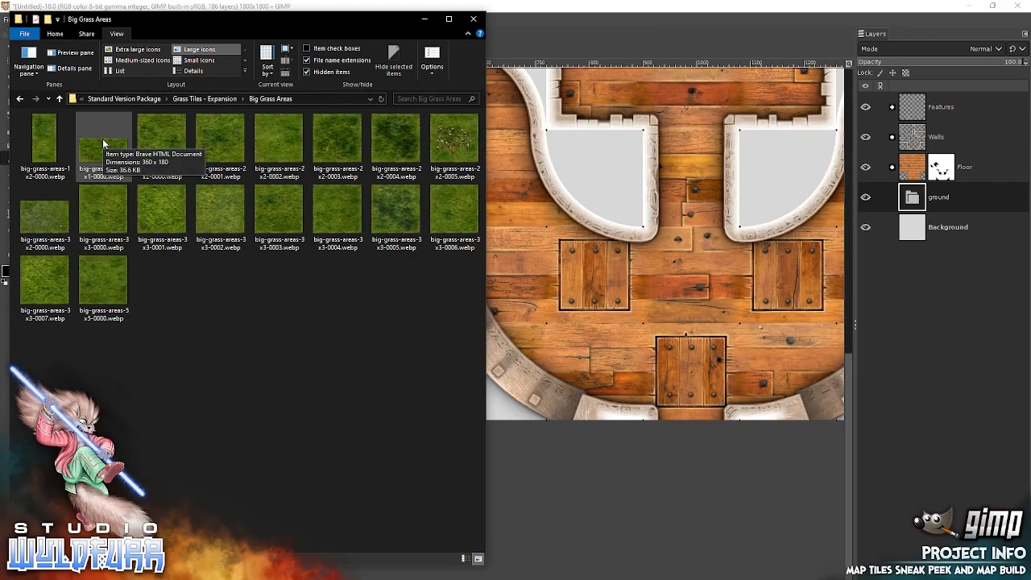
Add big-grass-areas-5x5-0000 to the ground group, keeping its embedded color profile, and align it with the map's southwest corner.
drag(103, 288, 630, 259)
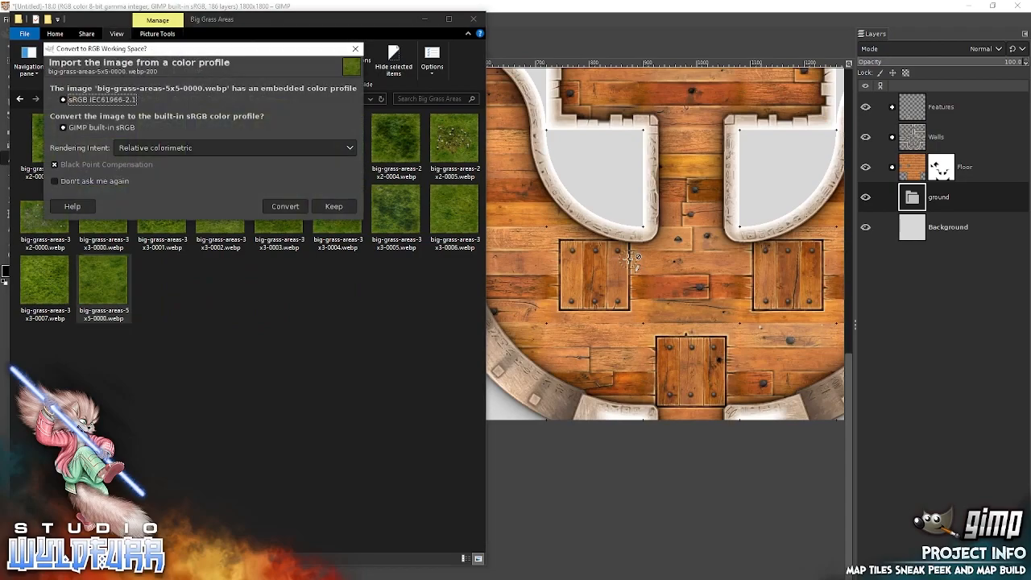
click(334, 207)
key(m)
mouse_move(415, 386)
mouse_down()
mouse_move(342, 314)
mouse_move(295, 315)
mouse_move(647, 336)
mouse_move(359, 412)
mouse_up()
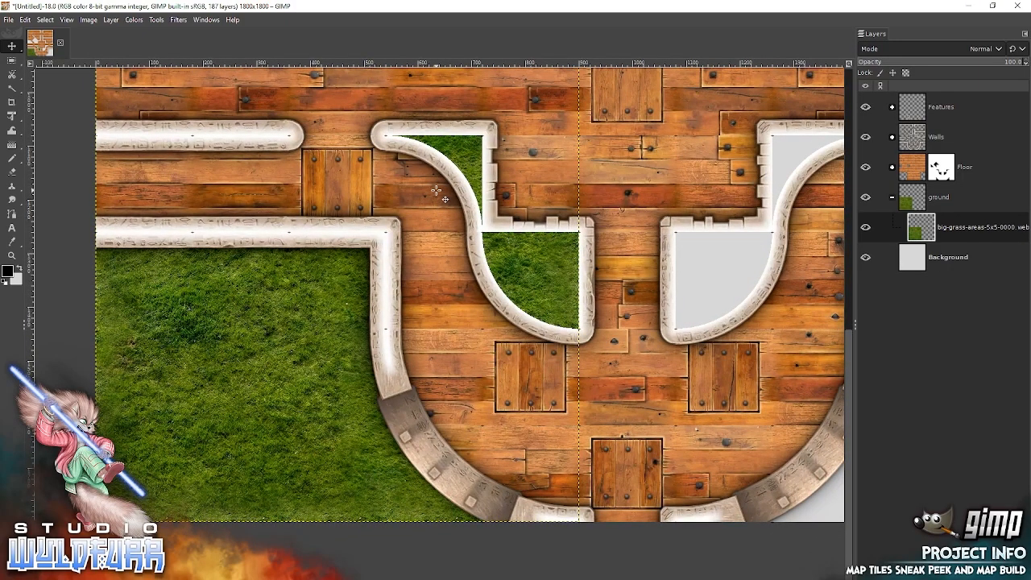
Add big-grass-areas-3x3-0007 to the ground group and align it with the map's southeast corner.
drag(734, 365, 372, 315)
key(alt+Tab)
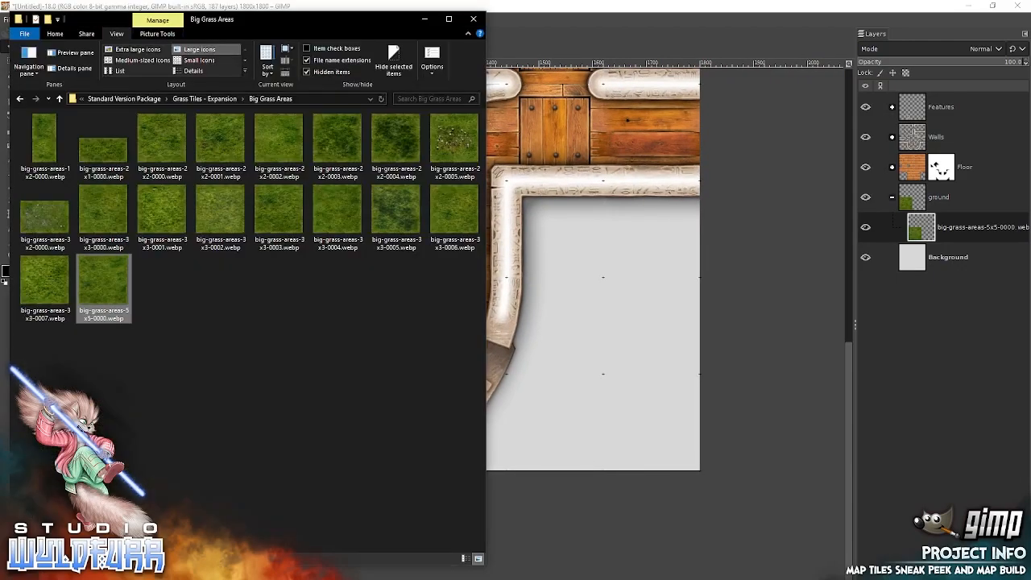
click(39, 280)
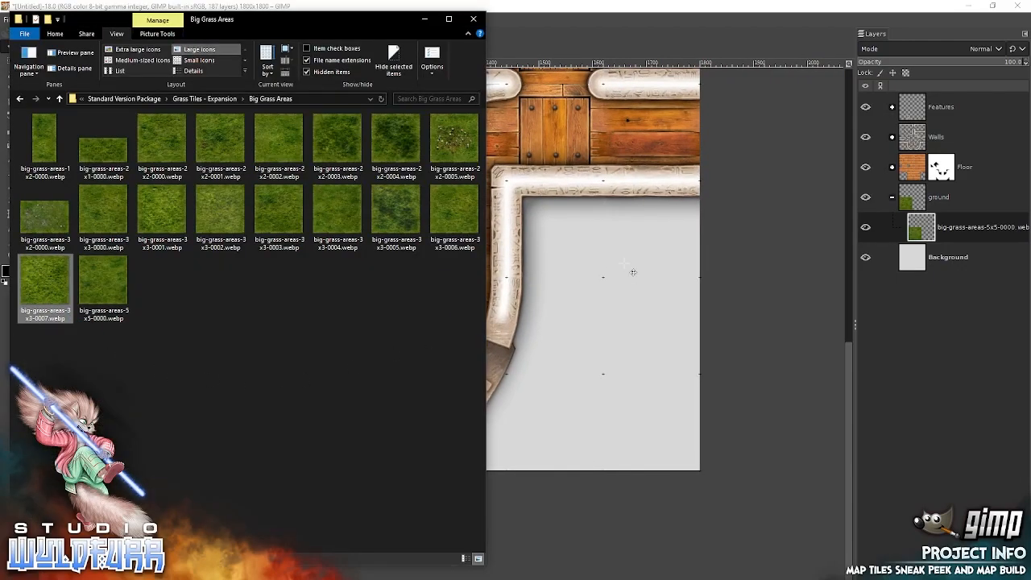
click(348, 221)
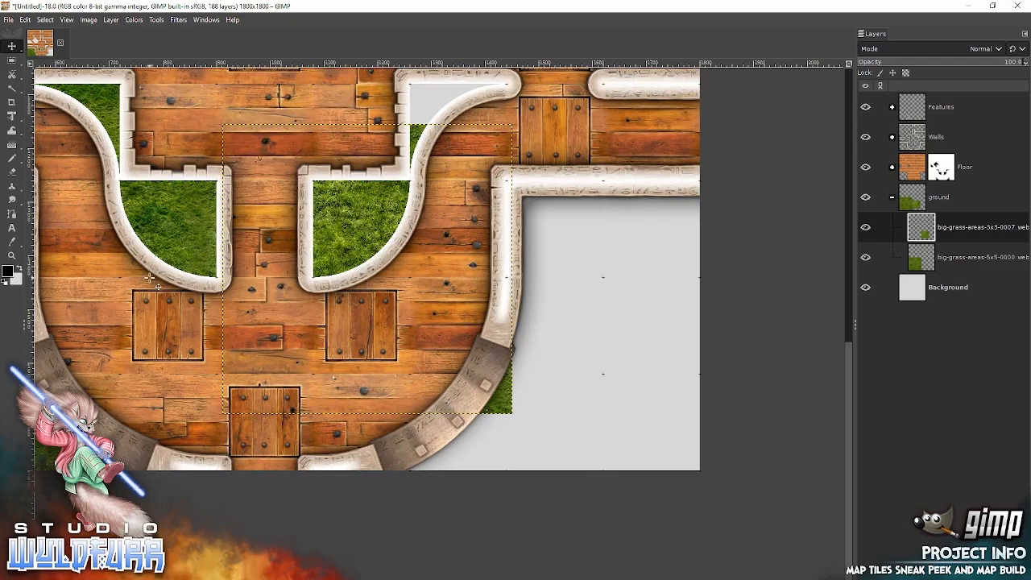
drag(503, 398, 690, 453)
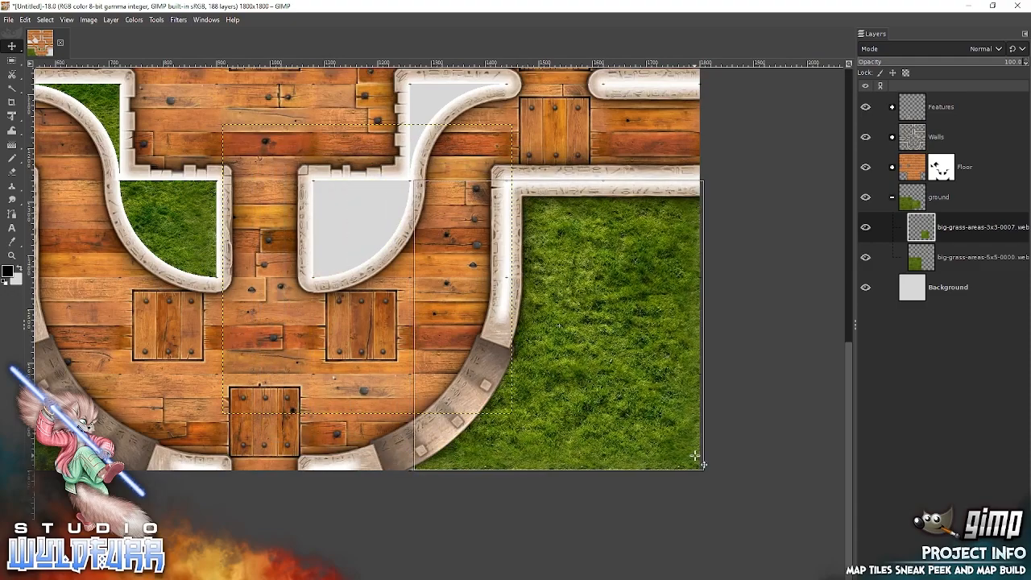
drag(610, 438, 840, 483)
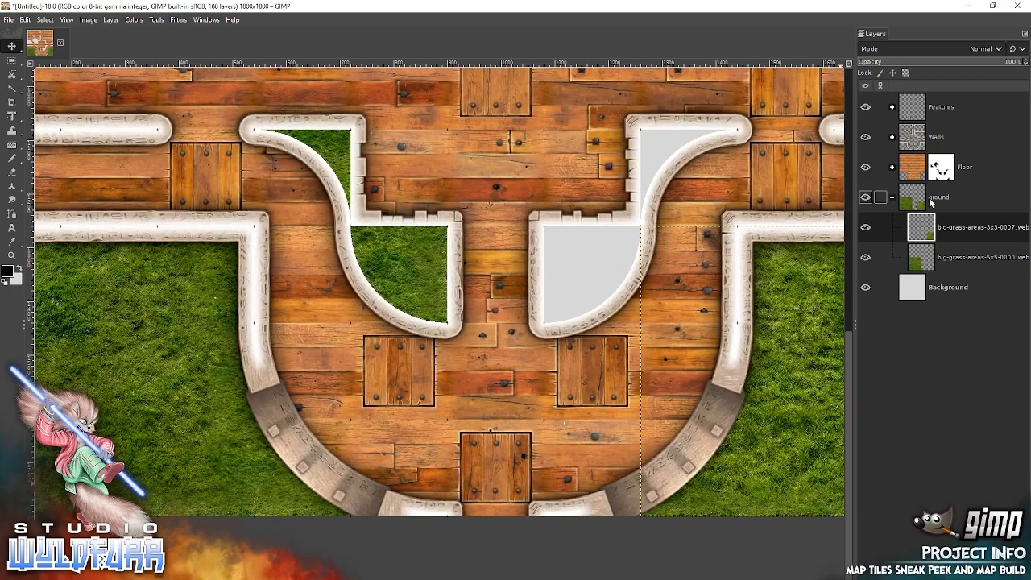
Collapse the ground group and add a White (full opacity) layer mask to it.
click(906, 192)
click(892, 198)
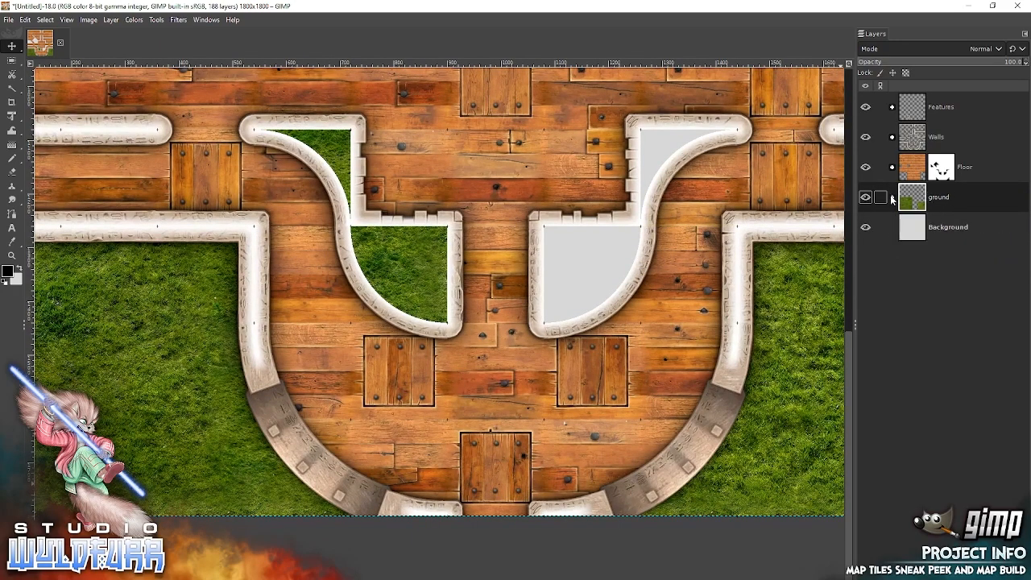
right_click(957, 198)
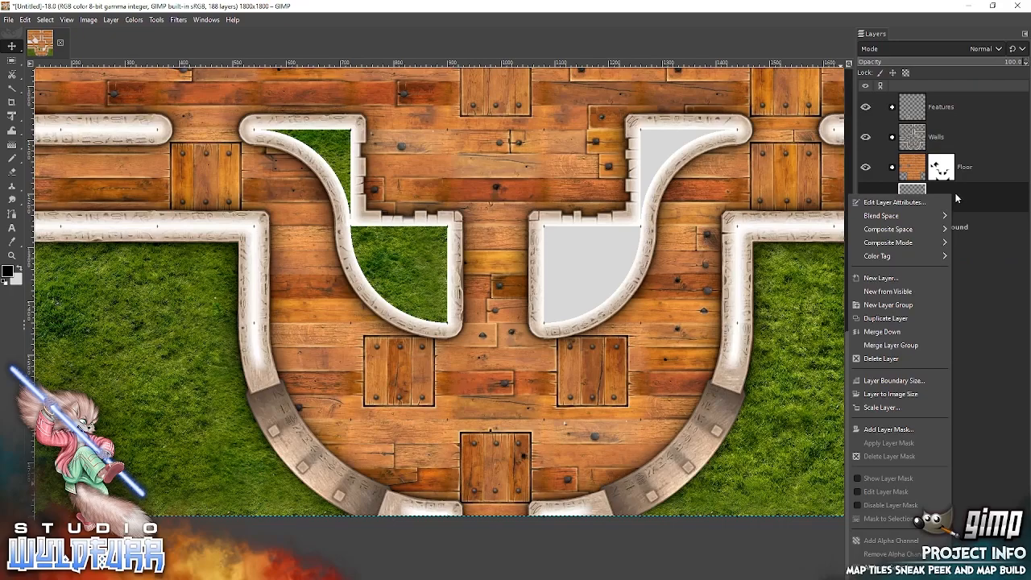
click(913, 433)
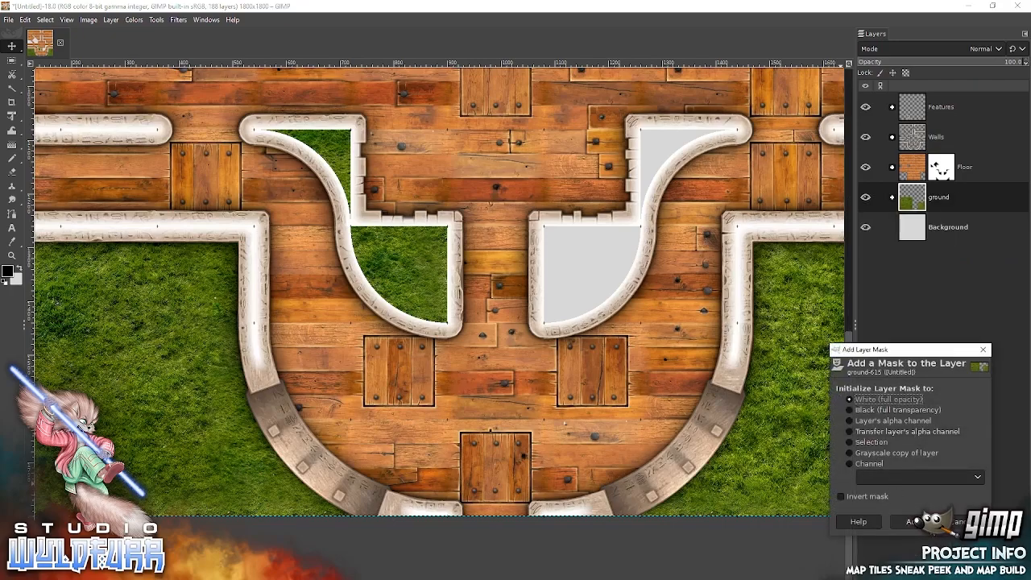
click(920, 520)
Paint black on the ground mask with the Pencil to hide the grass inside the wall-enclosed alcove areas west of the central corridor.
click(18, 160)
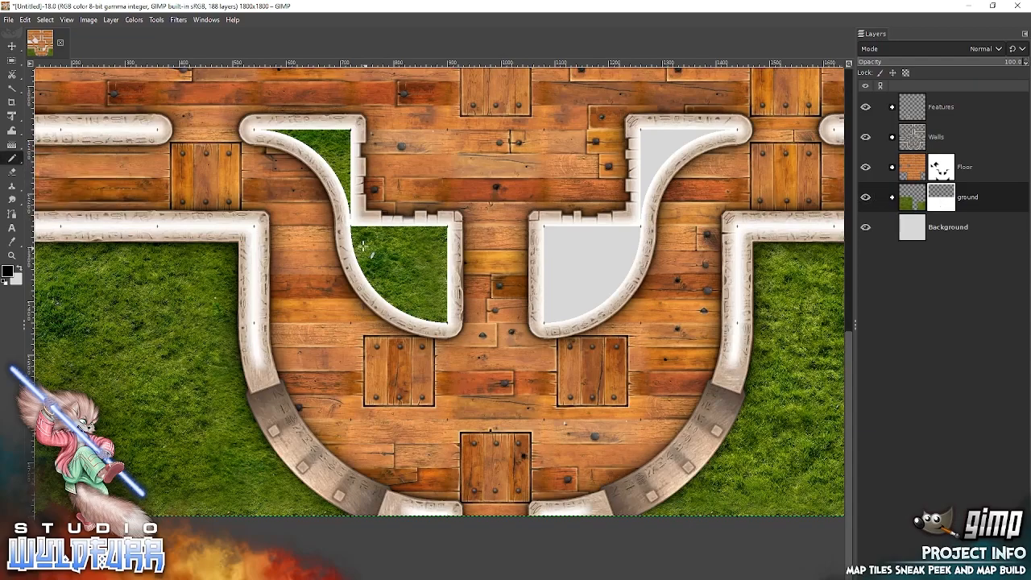
mouse_move(298, 129)
mouse_down()
mouse_move(261, 129)
mouse_move(343, 129)
mouse_move(350, 215)
mouse_move(330, 168)
mouse_move(295, 138)
mouse_move(339, 137)
mouse_up()
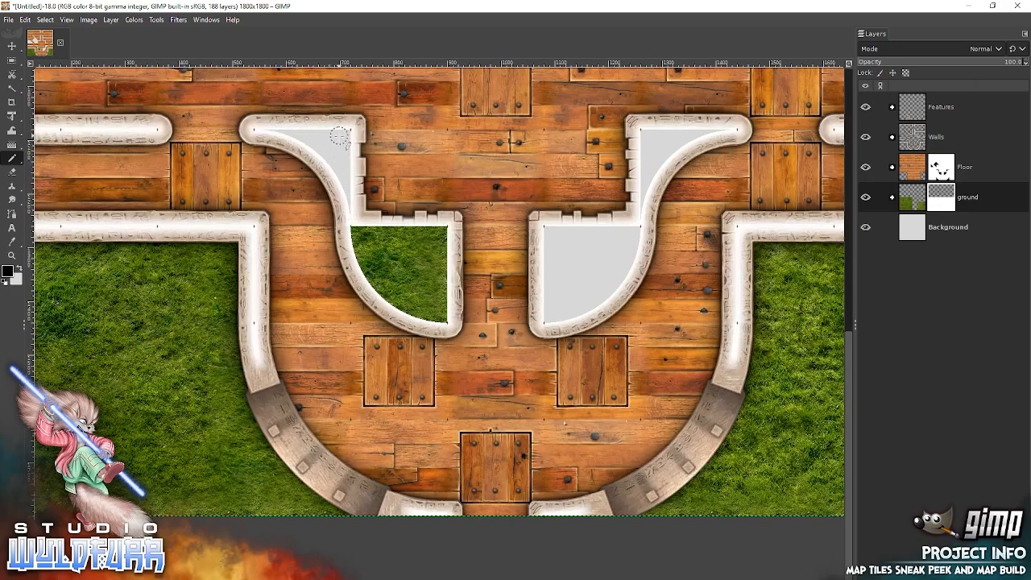
mouse_move(364, 238)
mouse_down()
mouse_move(375, 289)
mouse_move(446, 321)
mouse_move(441, 226)
mouse_move(366, 228)
mouse_move(395, 292)
mouse_move(426, 295)
mouse_move(438, 310)
mouse_move(435, 242)
mouse_move(382, 238)
mouse_move(420, 248)
mouse_move(418, 278)
mouse_up()
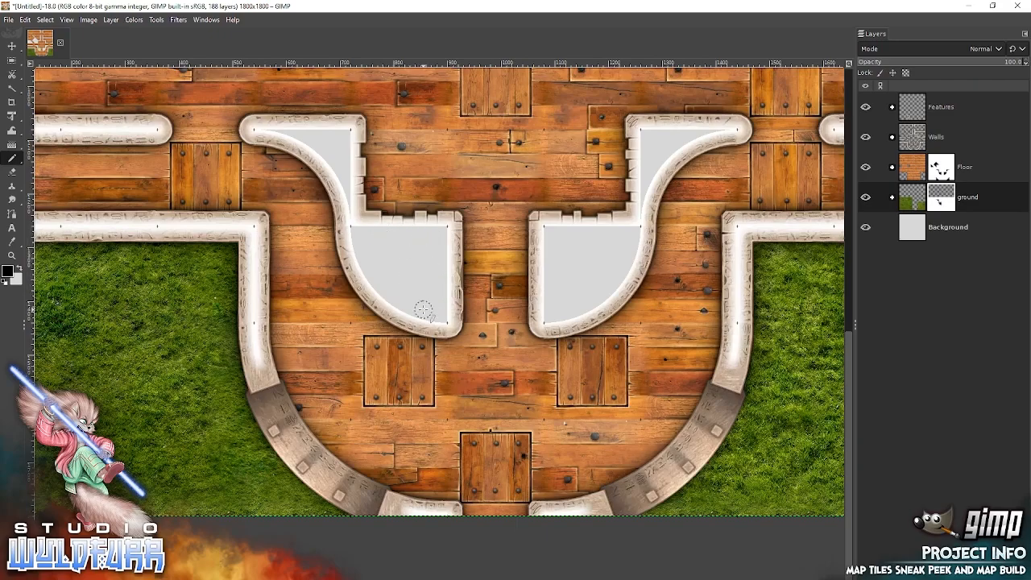
drag(364, 262, 528, 320)
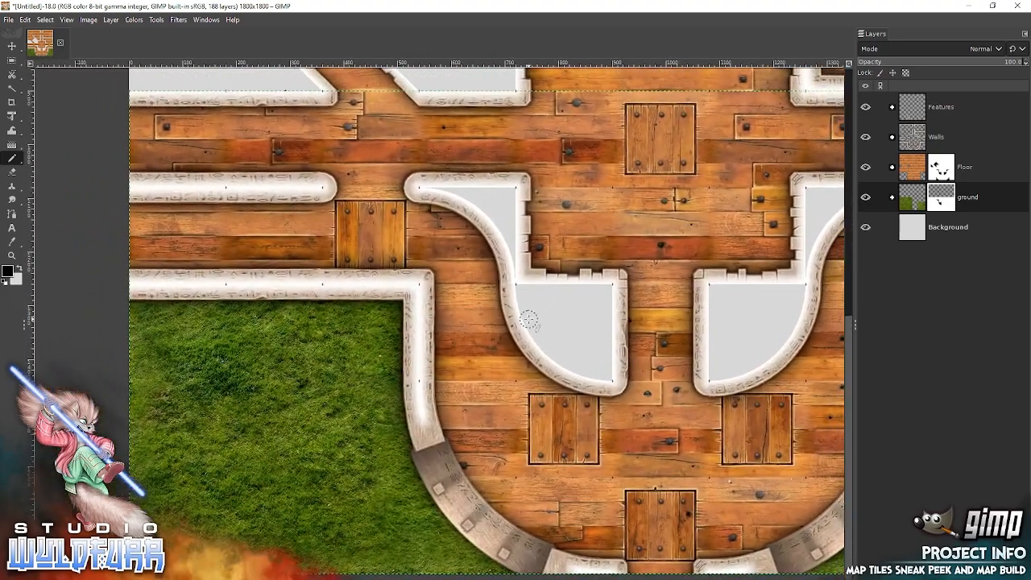
Set the foreground color to white (ffffff) and fill the Background layer with it.
click(912, 231)
click(20, 268)
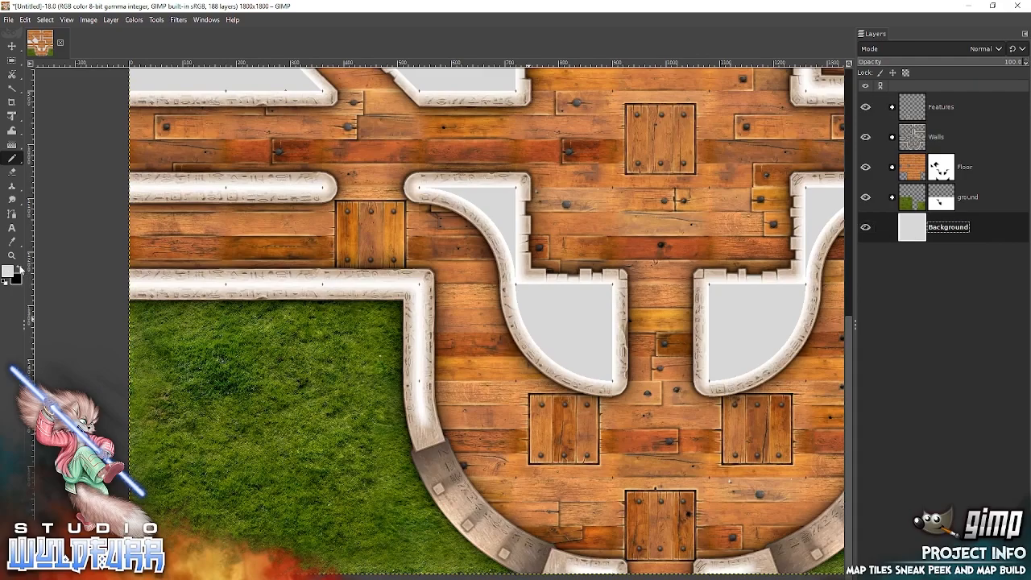
click(9, 272)
drag(485, 251, 434, 203)
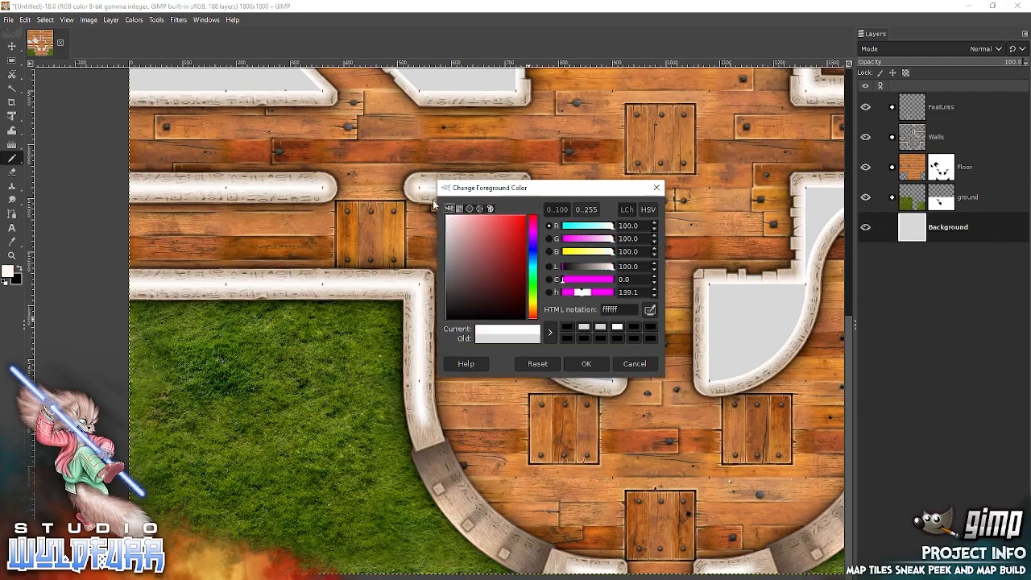
click(591, 361)
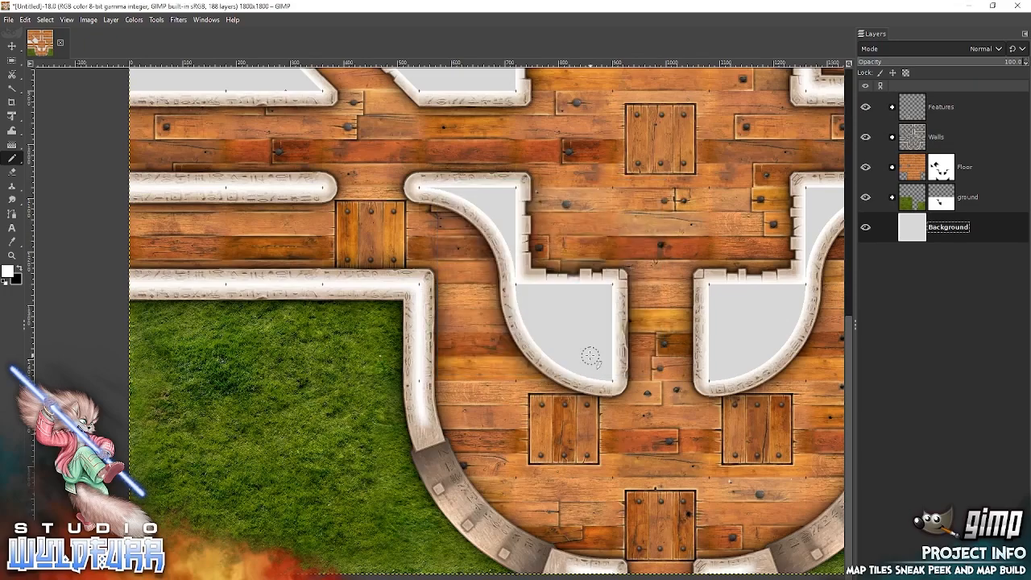
click(27, 20)
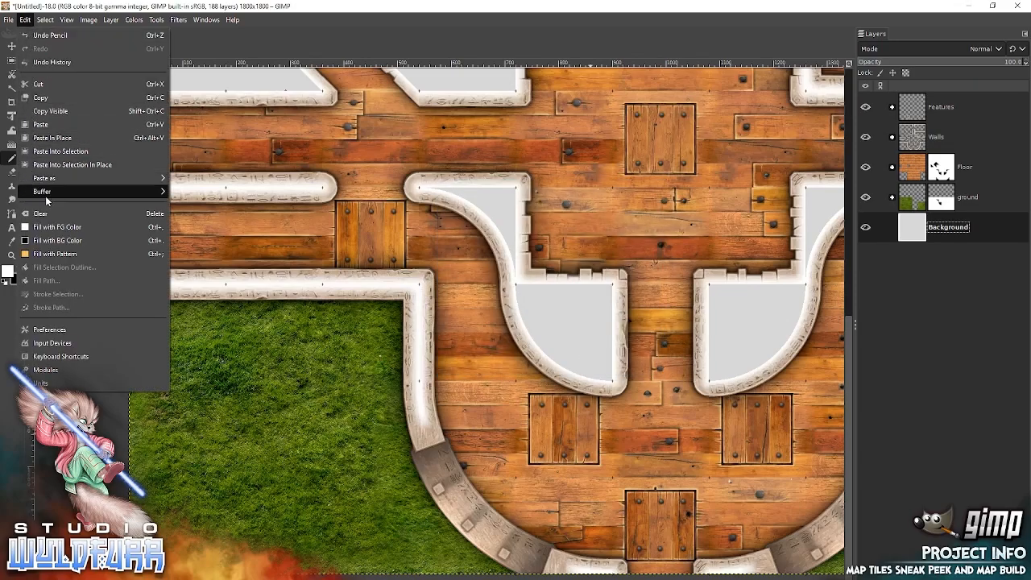
click(53, 228)
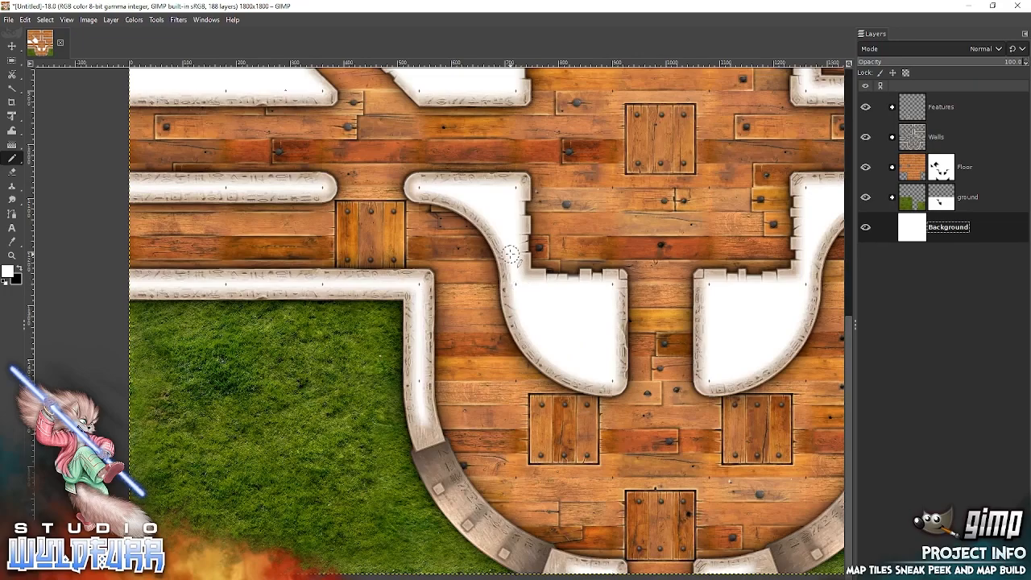
Examine the walls, floor and white wall-enclosed areas across the map with the Background filled.
key(space)
key(BackSpace)
key(m)
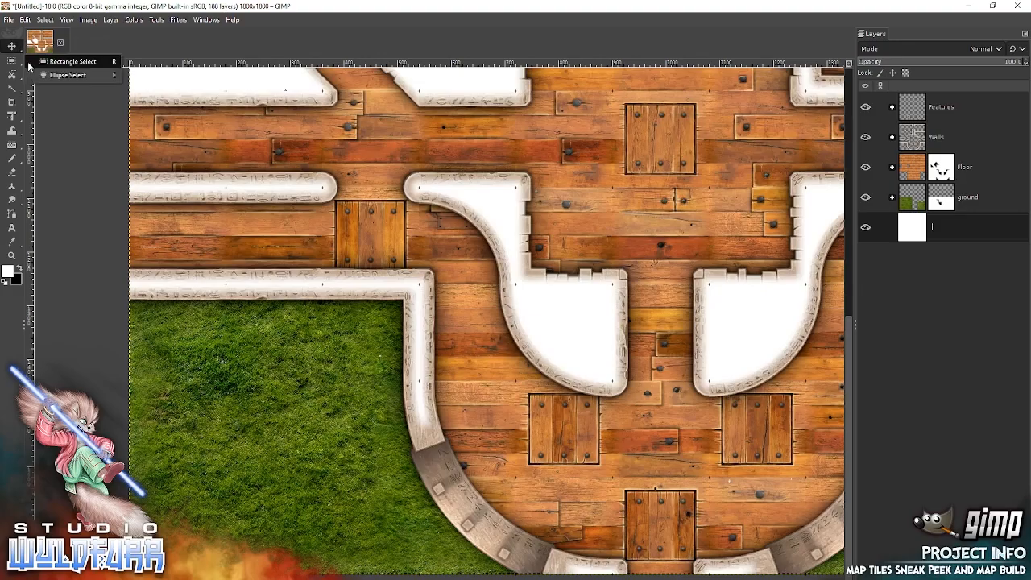
drag(650, 336, 661, 579)
scroll(637, 500, down, 2)
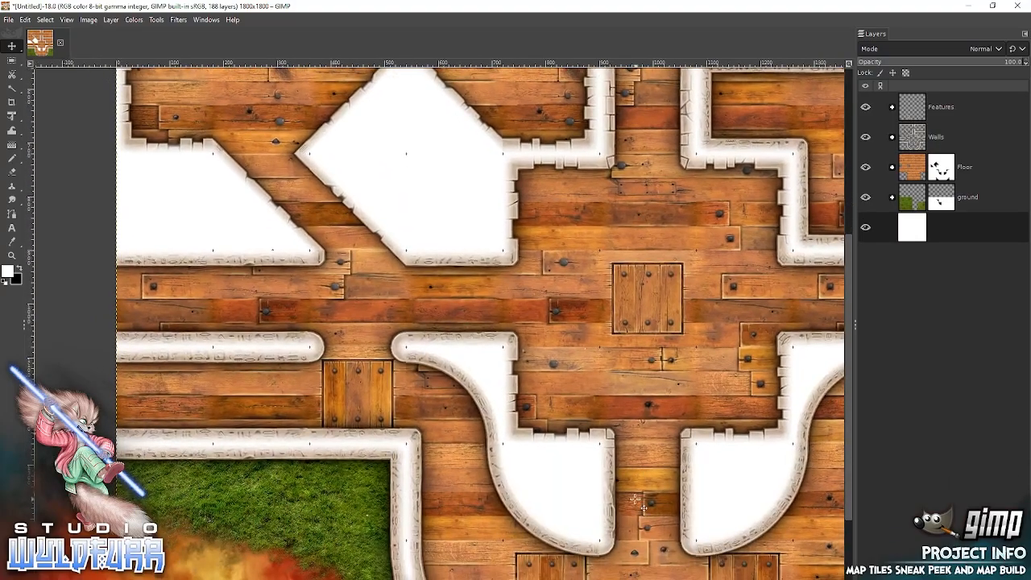
drag(446, 182, 107, 303)
drag(527, 477, 662, 179)
drag(679, 262, 671, 175)
drag(396, 348, 583, 495)
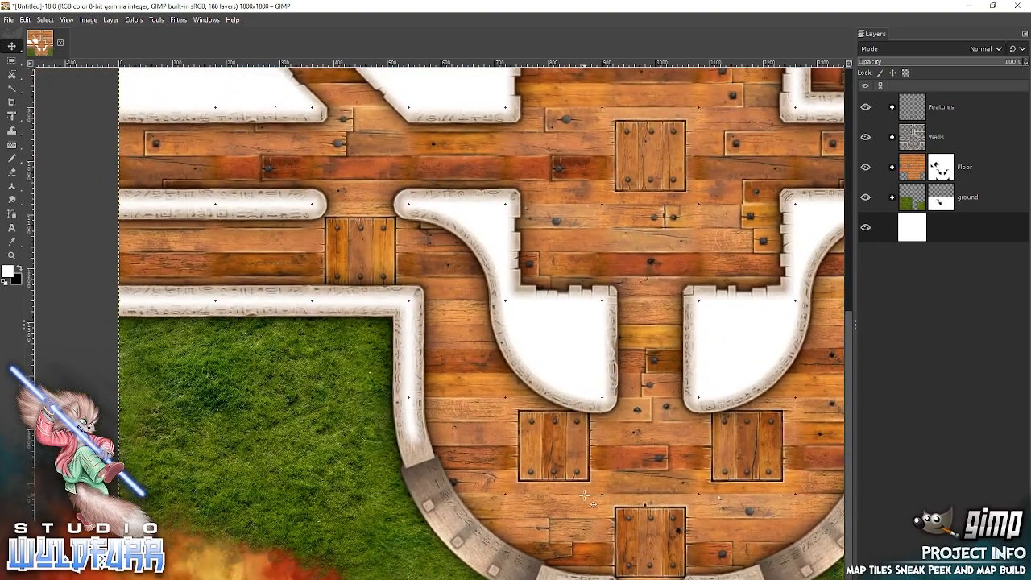
drag(589, 174, 494, 579)
drag(744, 208, 626, 108)
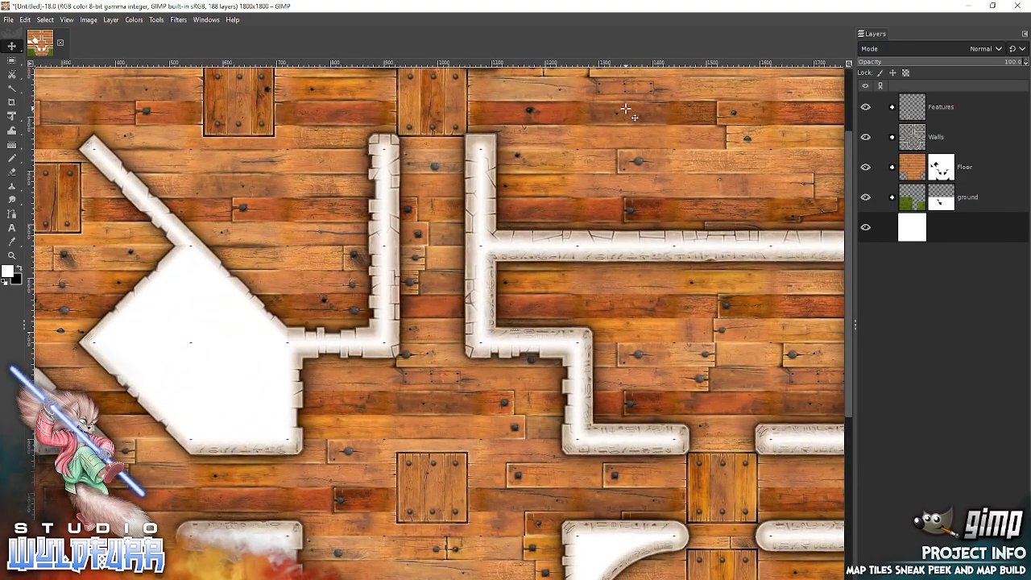